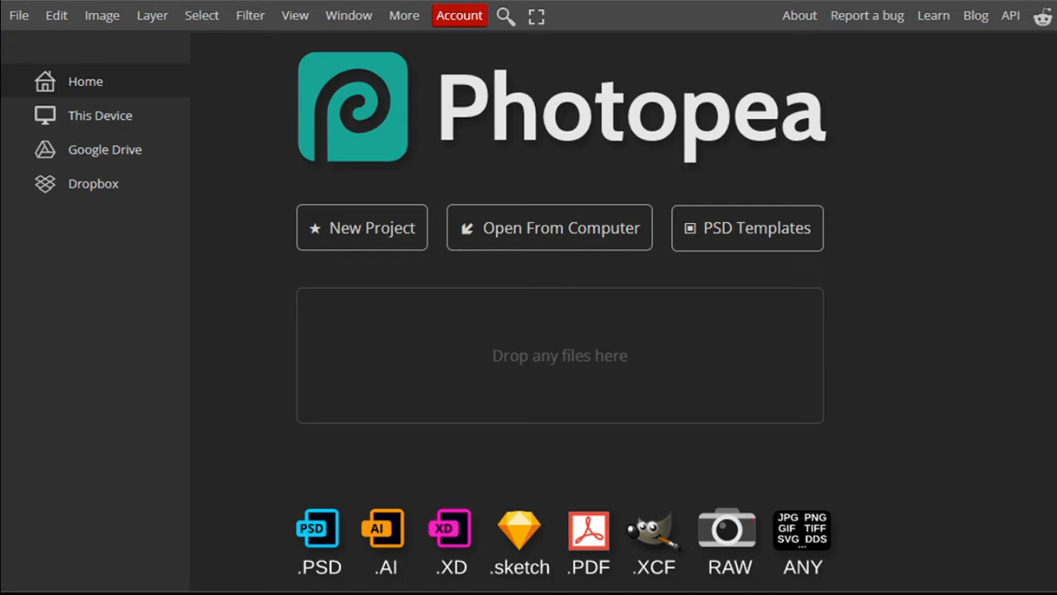
Start a new project from the dark night-side Earth photo template titled "I Saw The Sign."
left_click(355, 233)
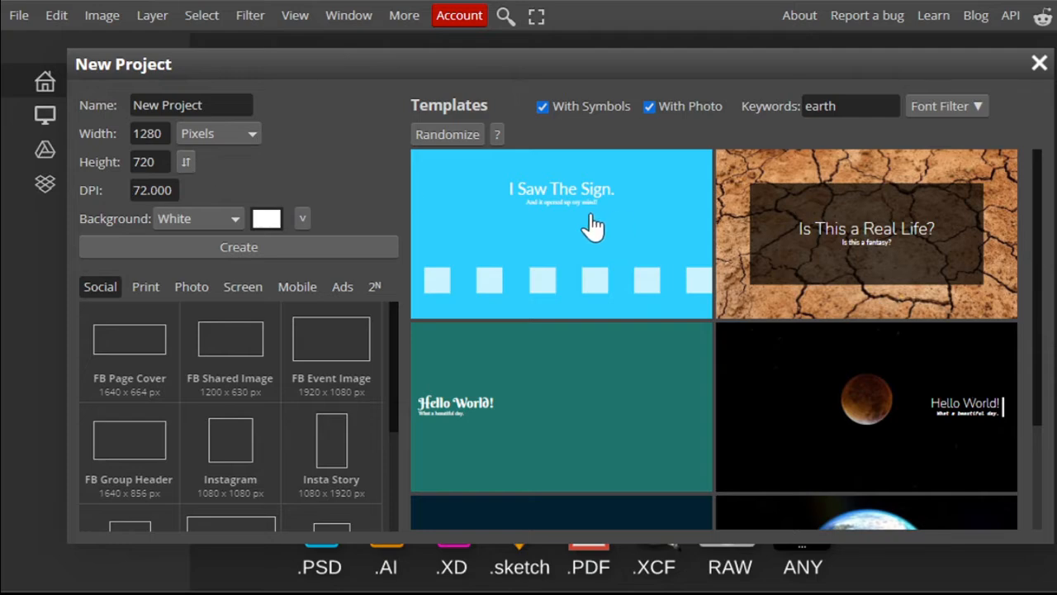
scroll(948, 266, "down", 1)
scroll(948, 266, "down", 8)
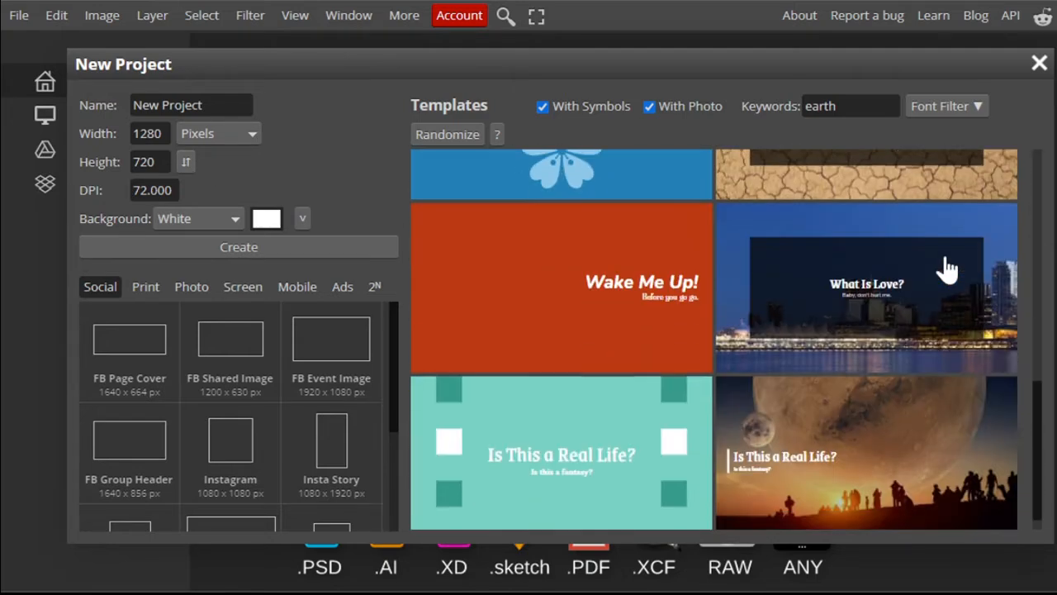
scroll(948, 266, "down", 10)
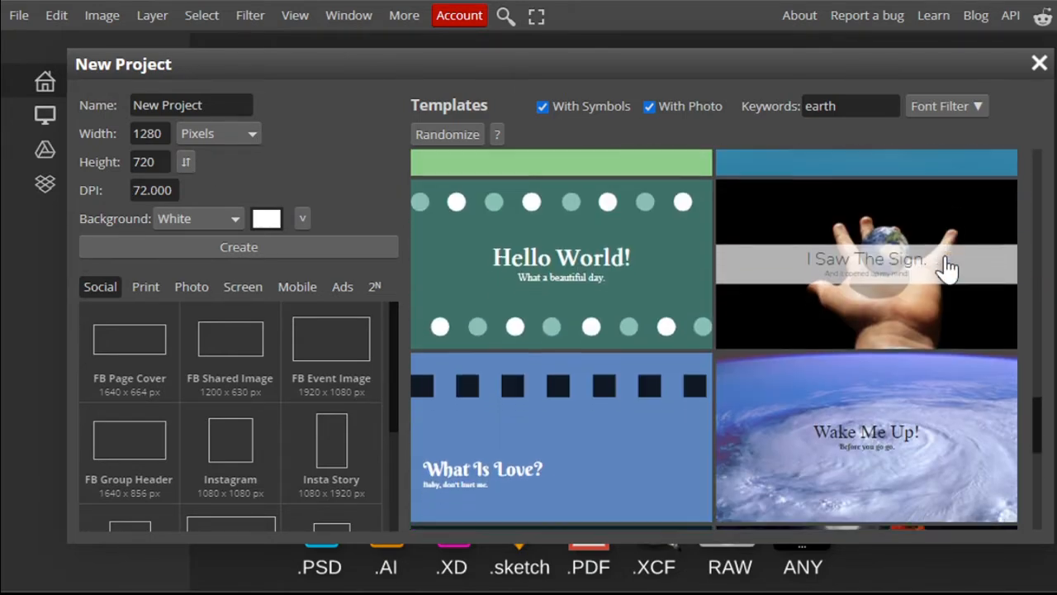
scroll(948, 266, "down", 10)
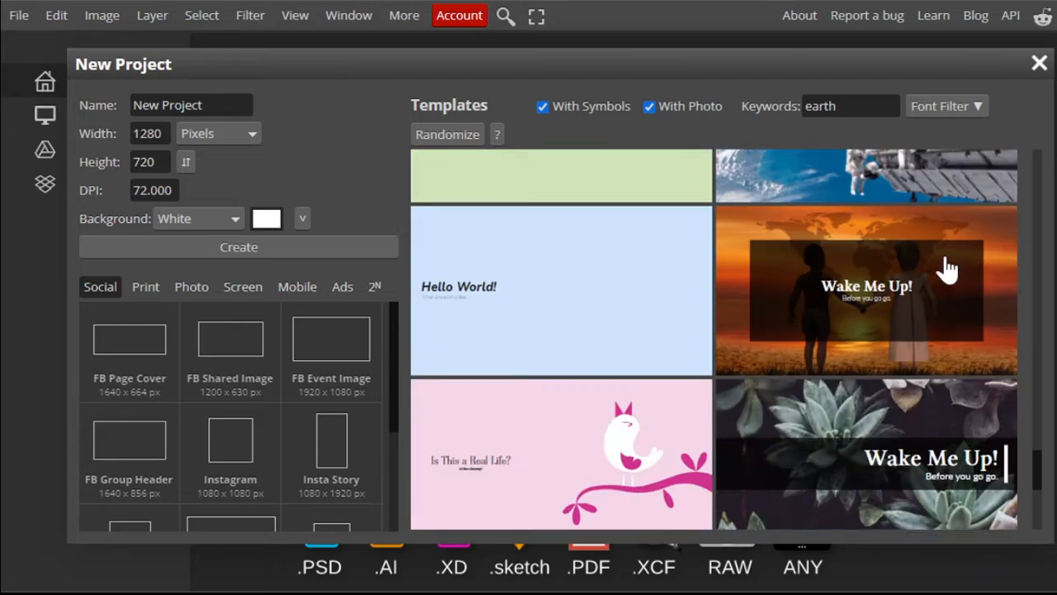
scroll(949, 266, "down", 10)
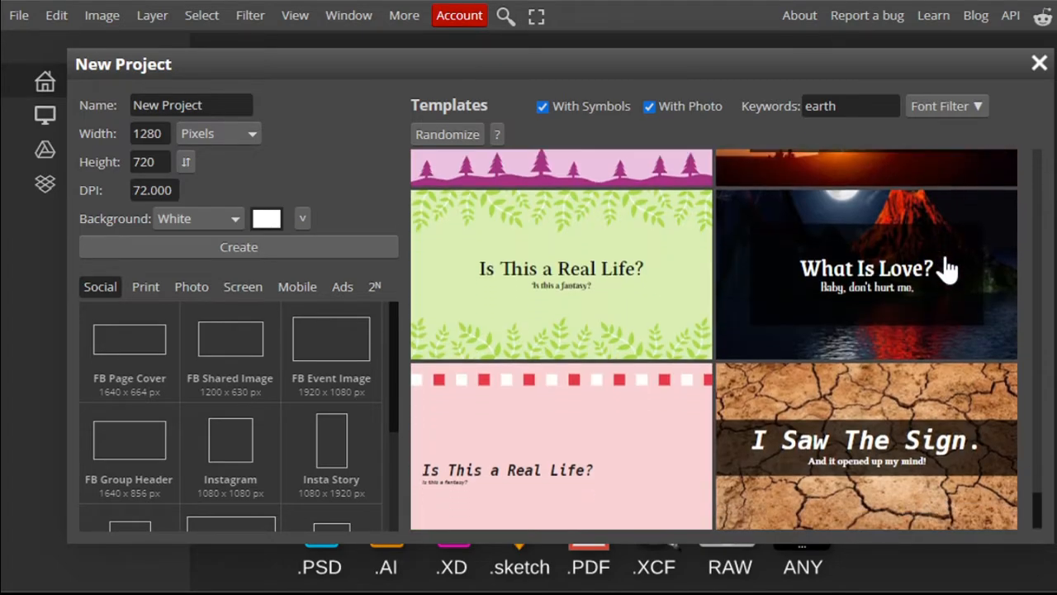
scroll(949, 266, "down", 10)
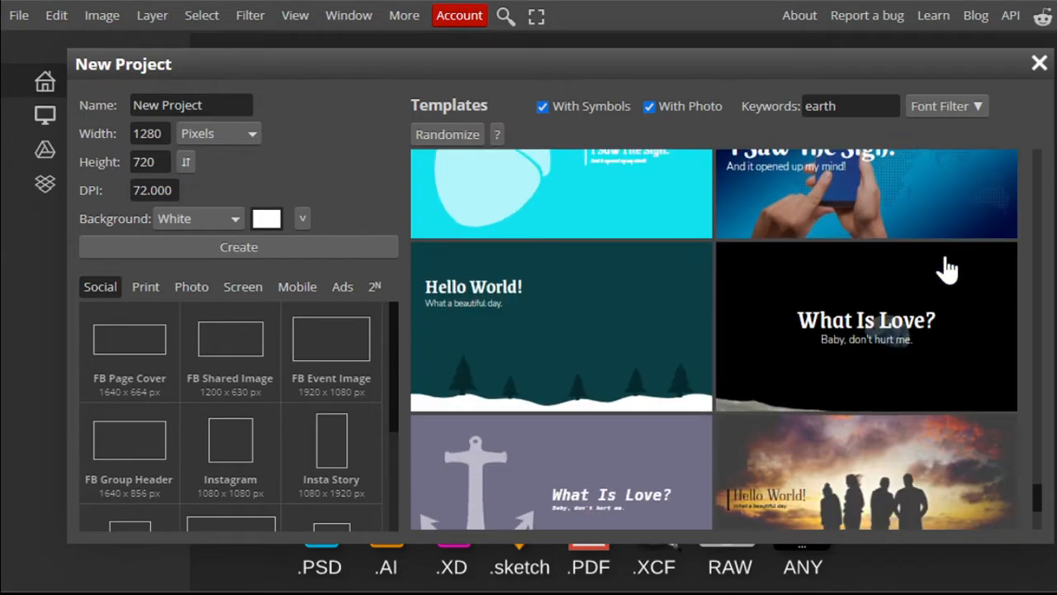
scroll(948, 268, "down", 2)
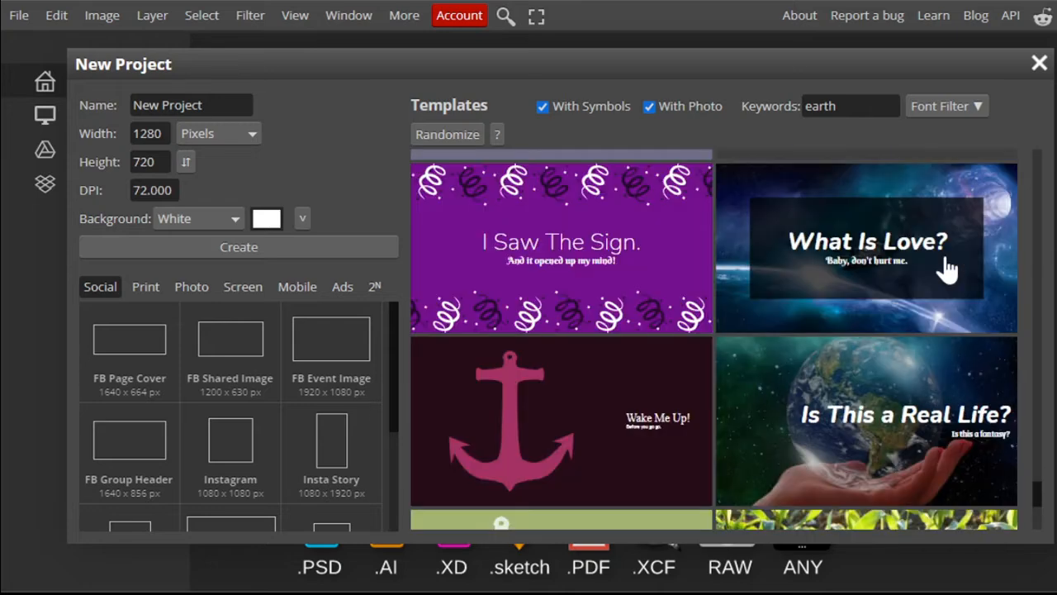
scroll(948, 268, "down", 10)
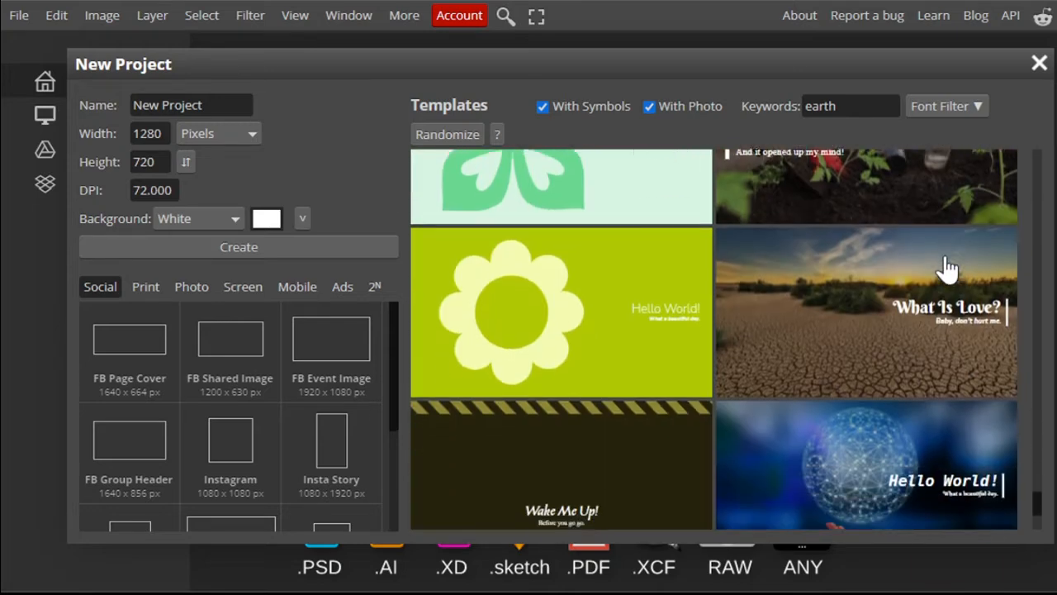
scroll(948, 266, "down", 10)
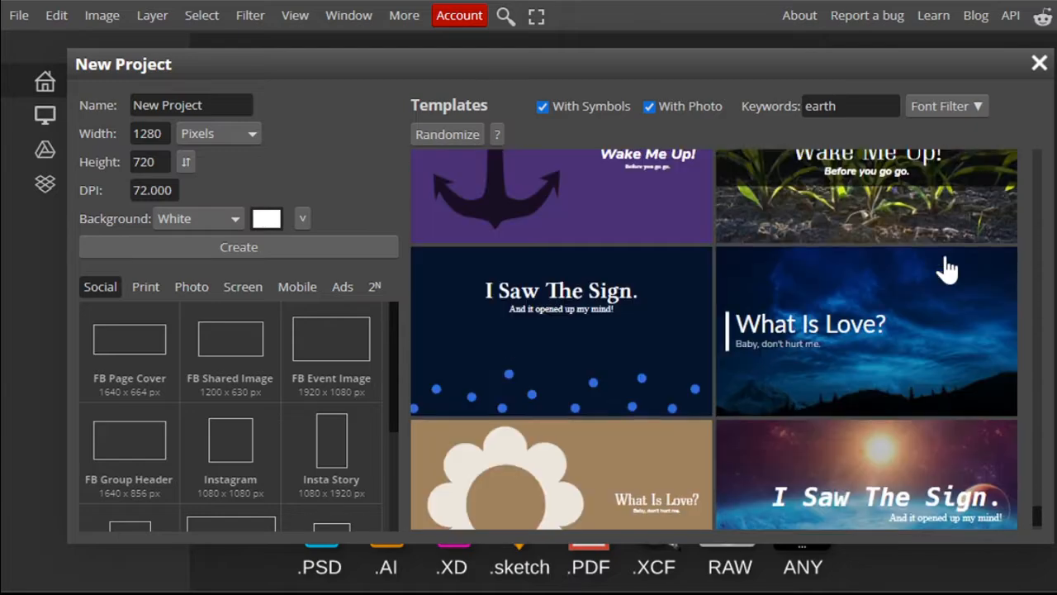
scroll(948, 268, "down", 10)
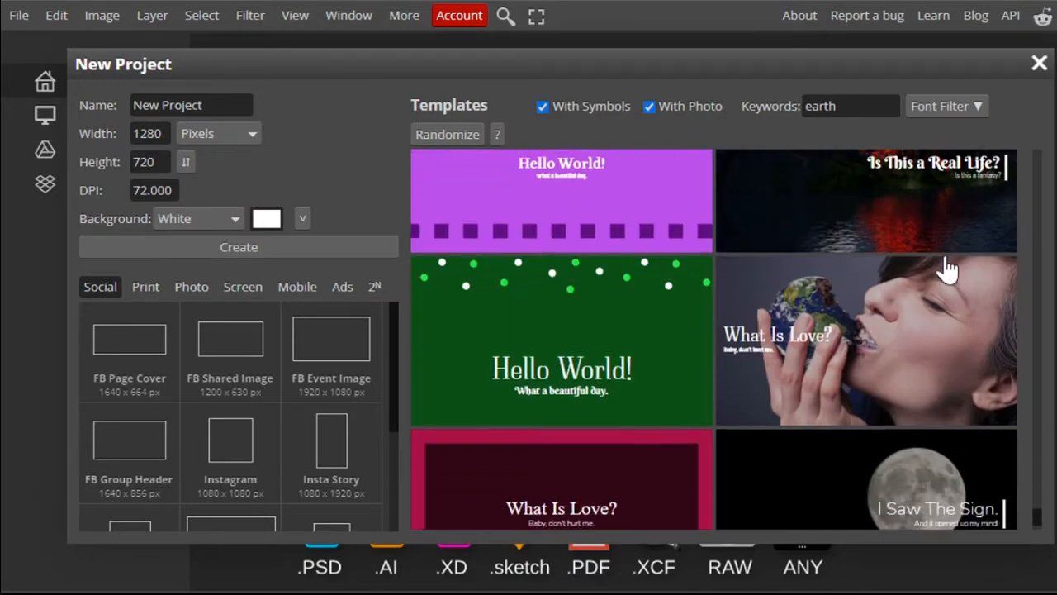
scroll(948, 269, "down", 10)
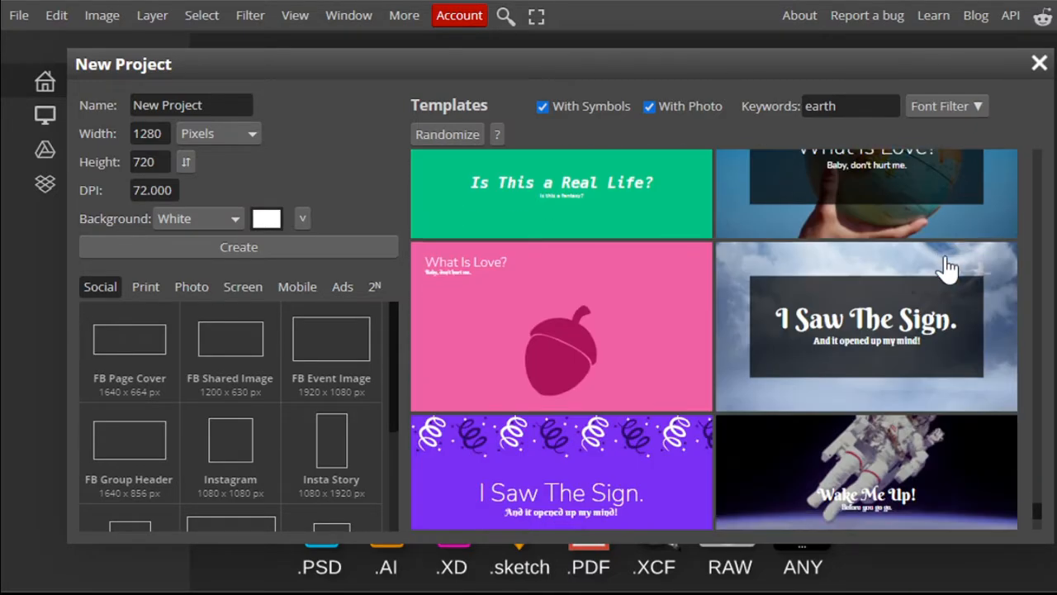
scroll(948, 268, "down", 10)
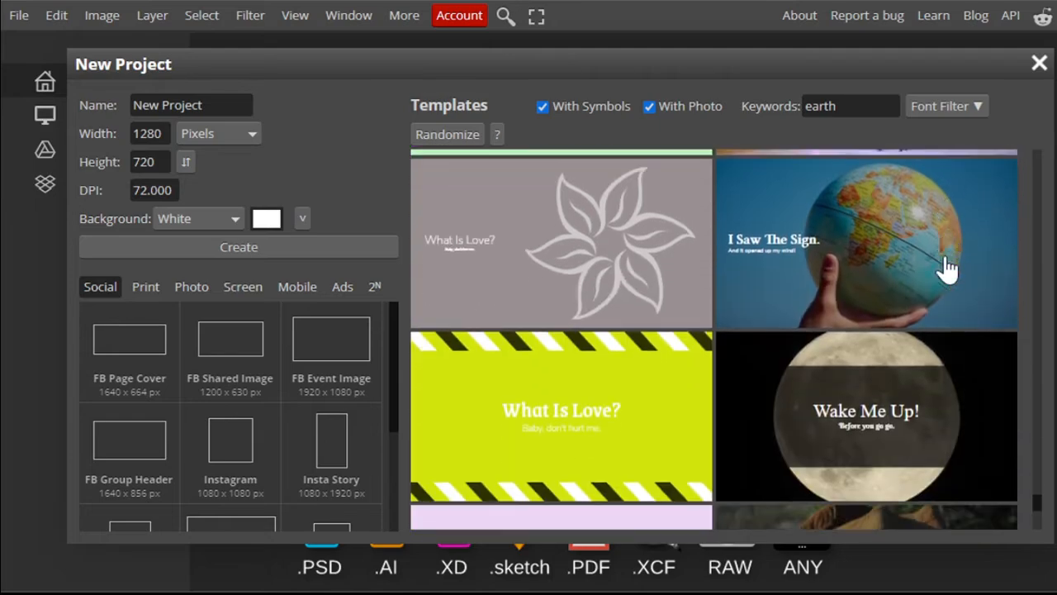
scroll(949, 269, "down", 10)
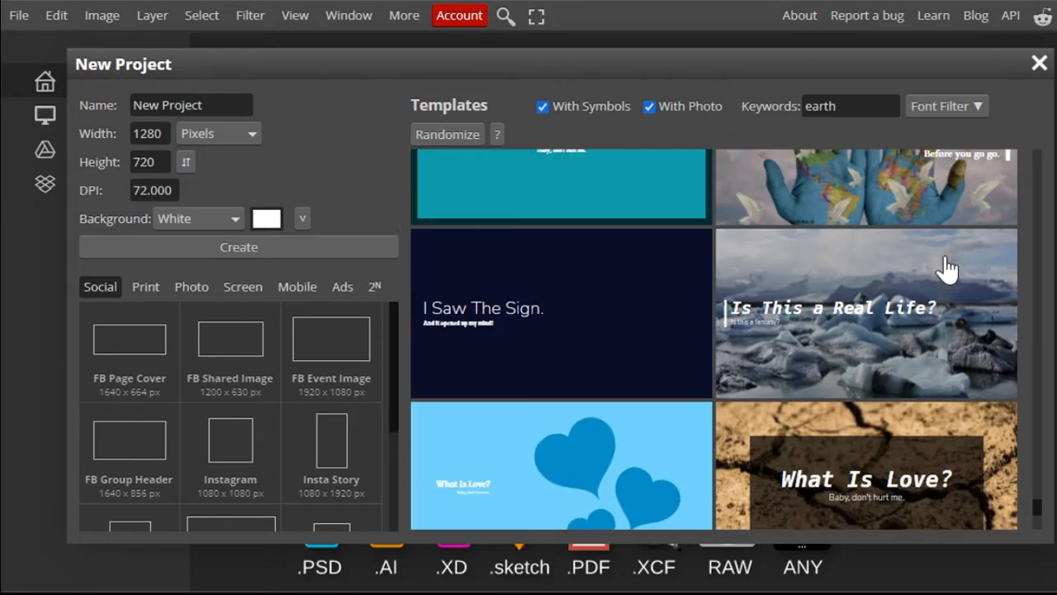
scroll(948, 268, "down", 10)
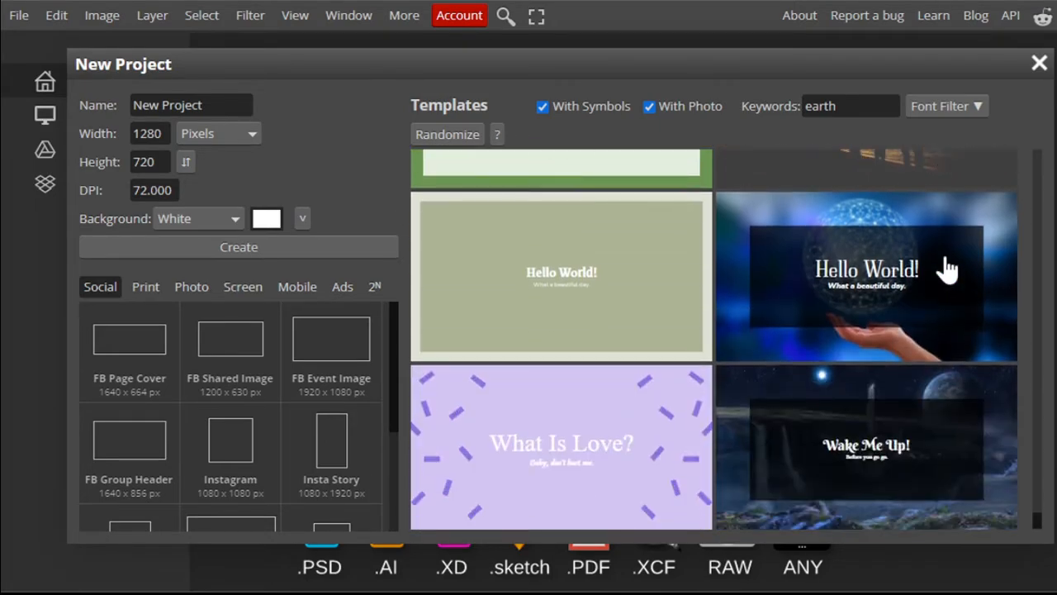
scroll(948, 268, "down", 5)
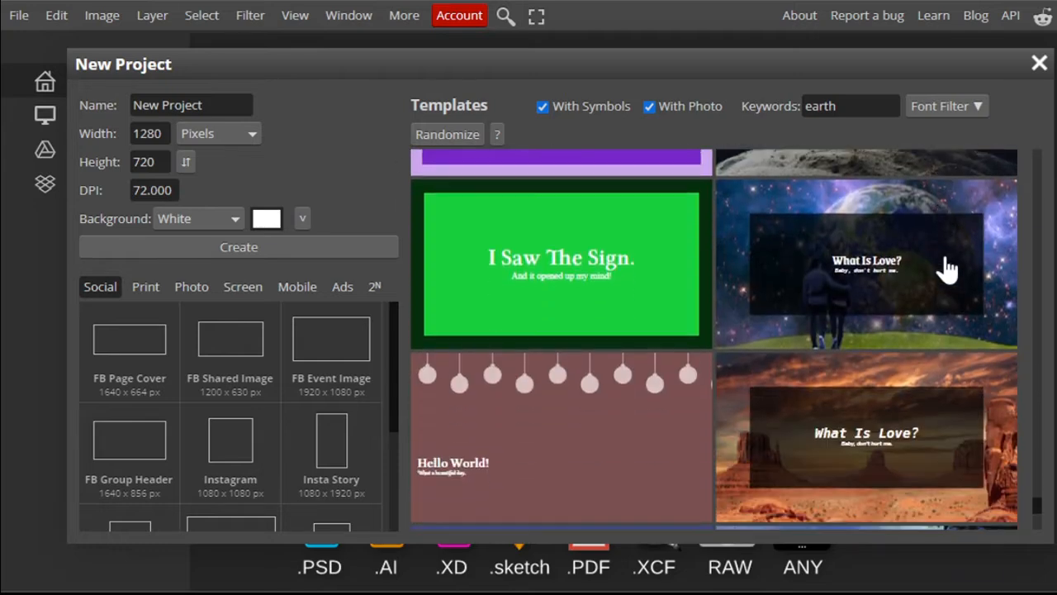
scroll(949, 268, "down", 10)
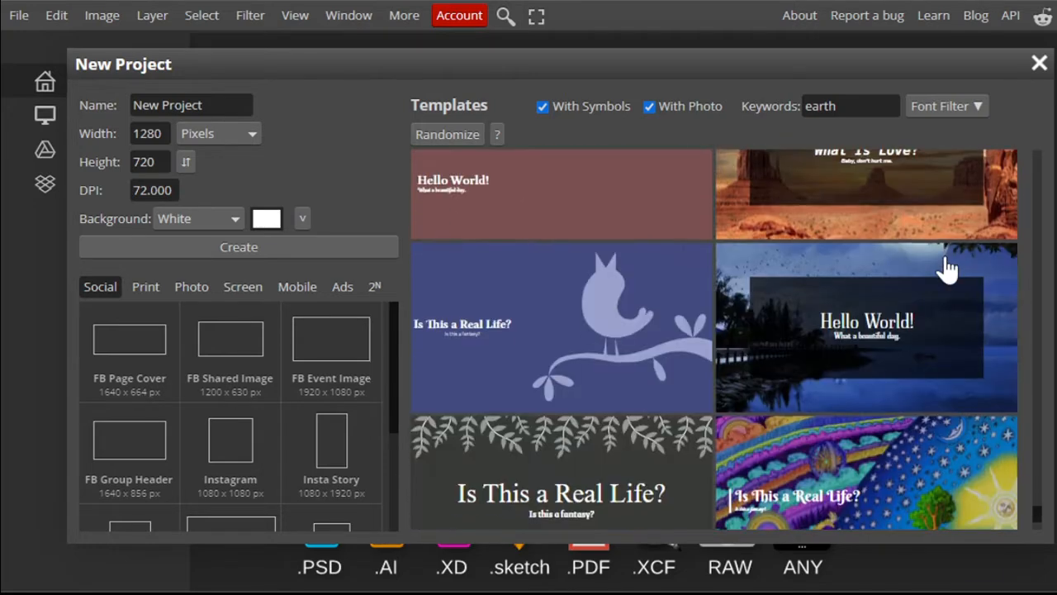
scroll(948, 269, "down", 10)
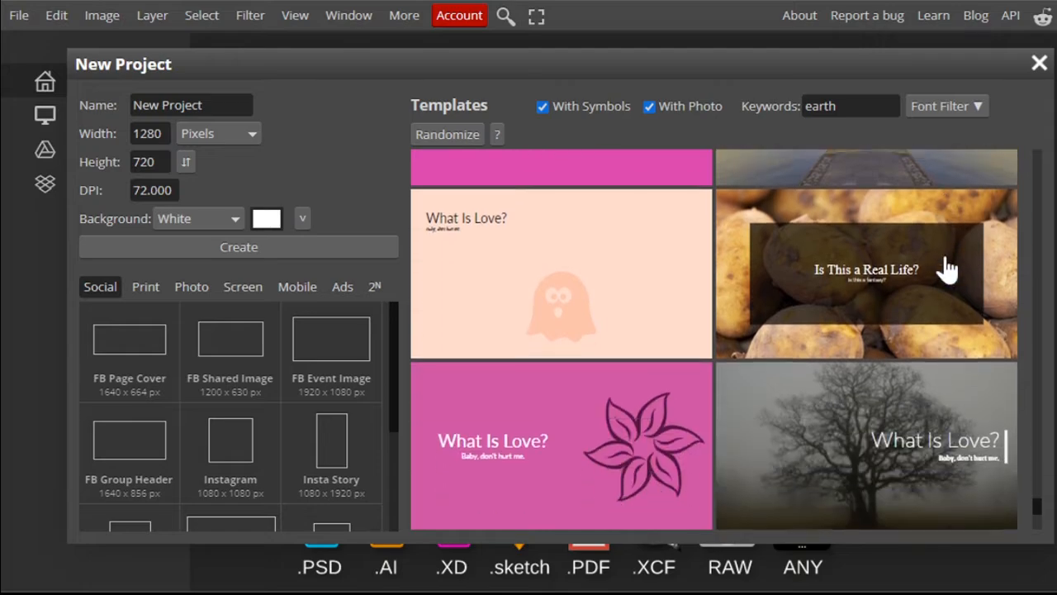
scroll(948, 268, "down", 10)
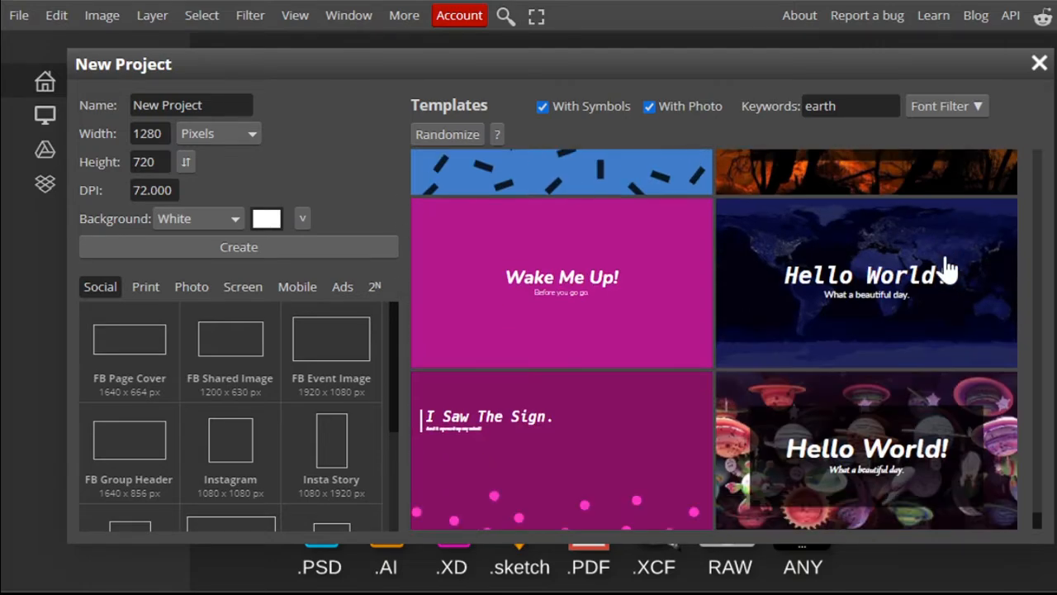
scroll(948, 268, "down", 10)
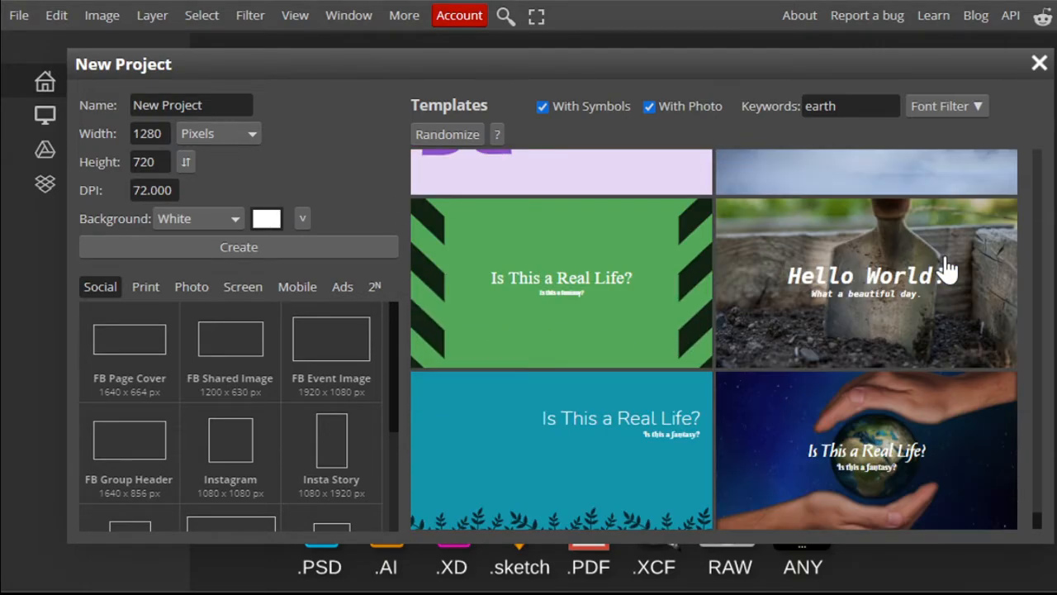
scroll(949, 268, "down", 10)
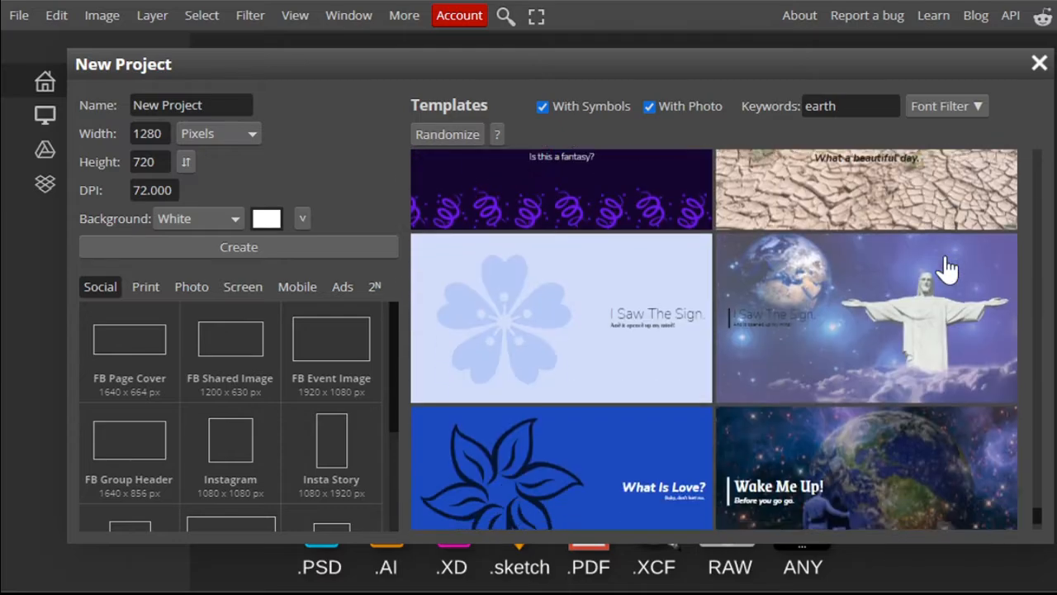
scroll(948, 269, "down", 8)
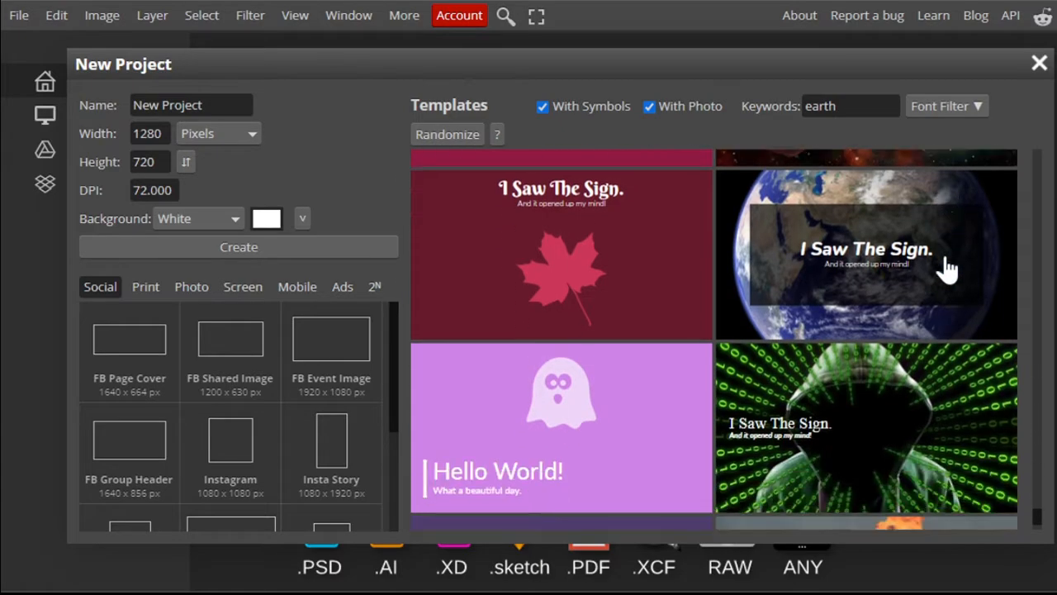
scroll(948, 269, "down", 10)
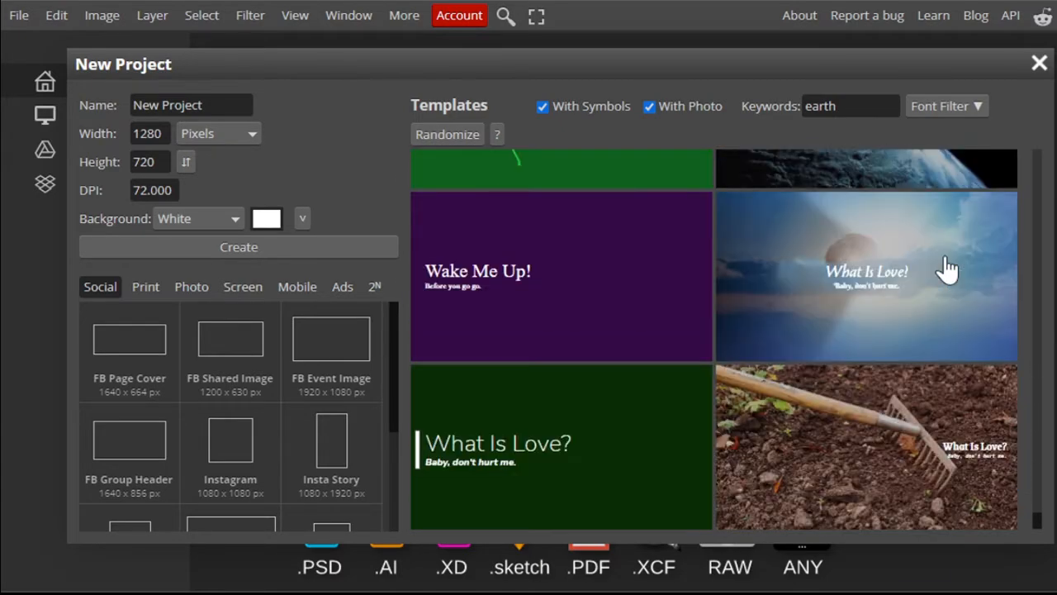
scroll(945, 270, "down", 4)
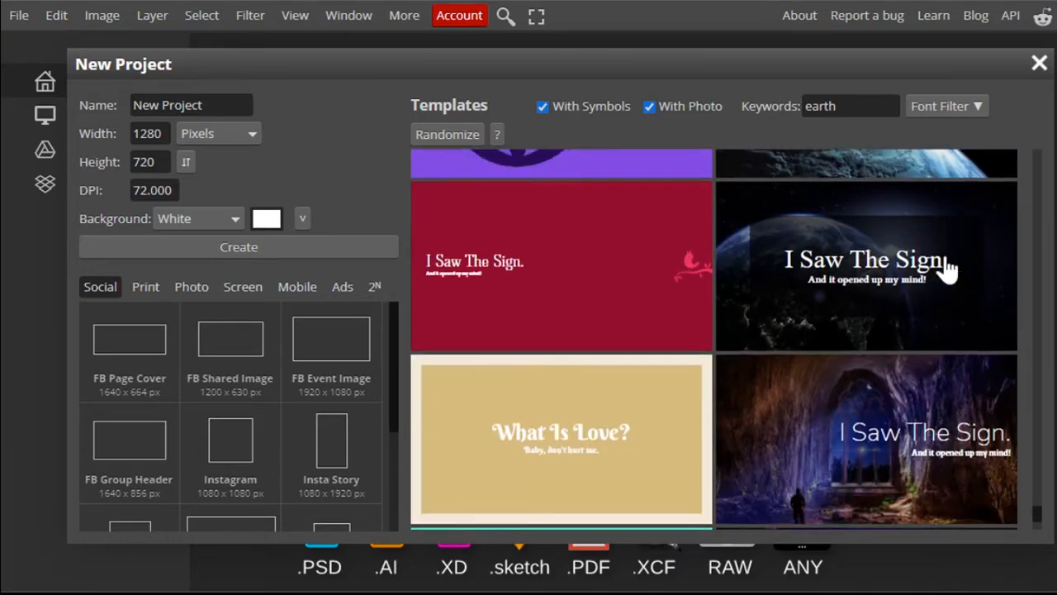
scroll(946, 270, "up", 2)
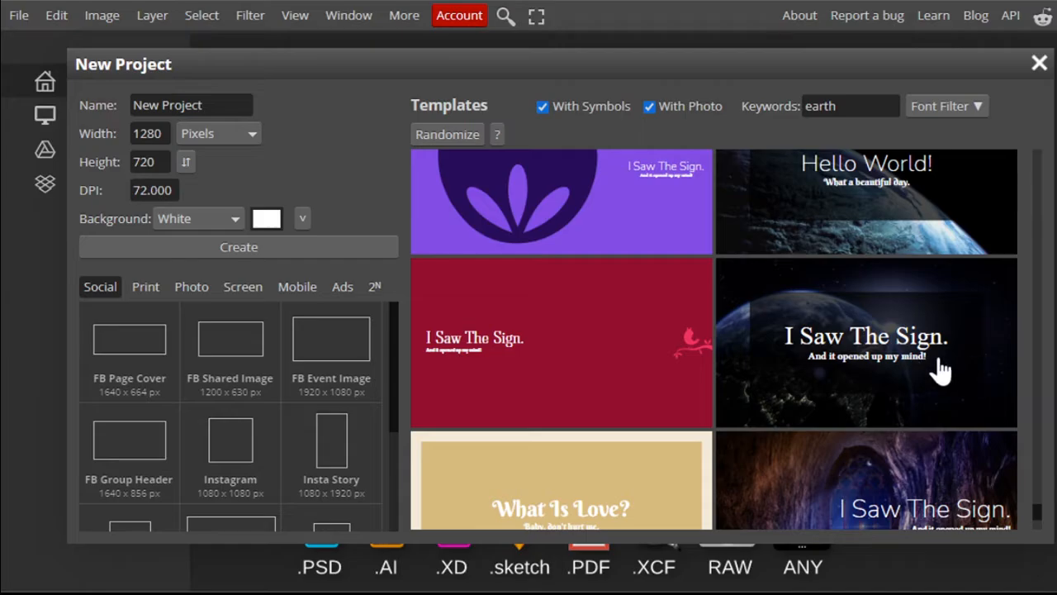
left_click(911, 355)
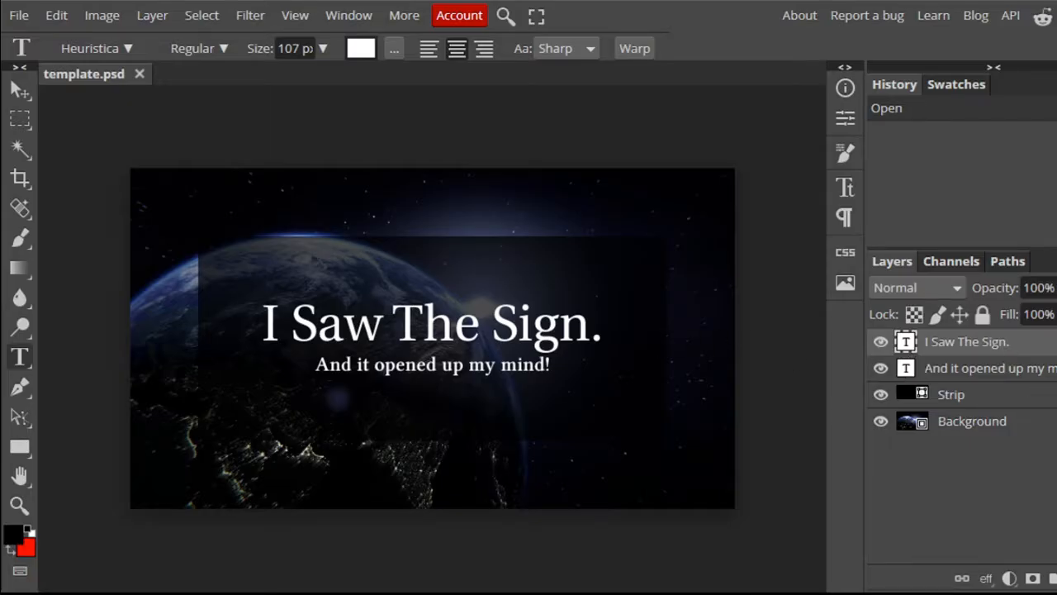
Delete the two text layers and the Strip layer, keeping only the Background layer
key("Delete")
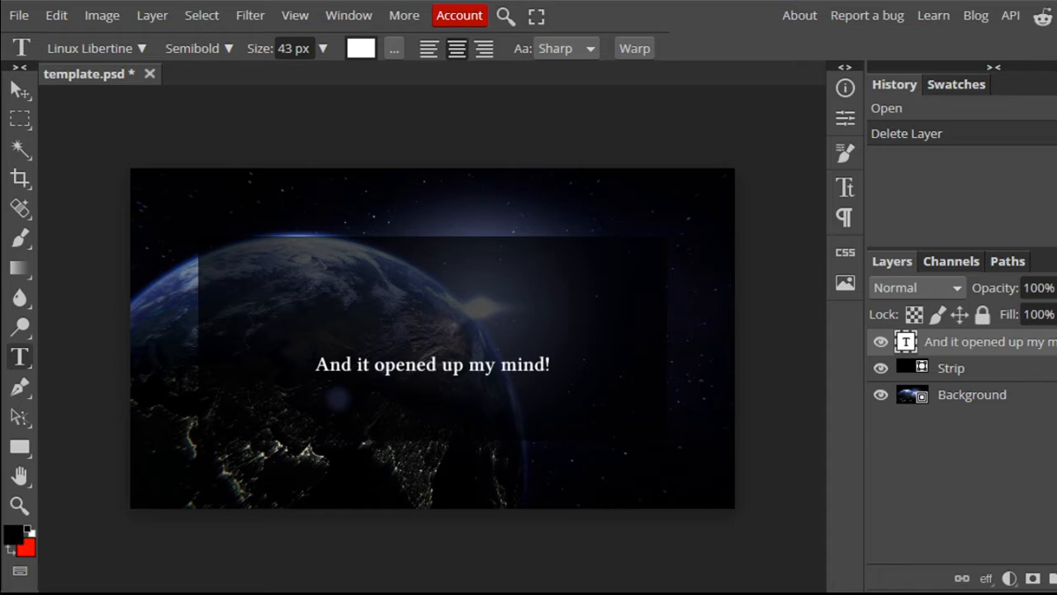
key("Delete")
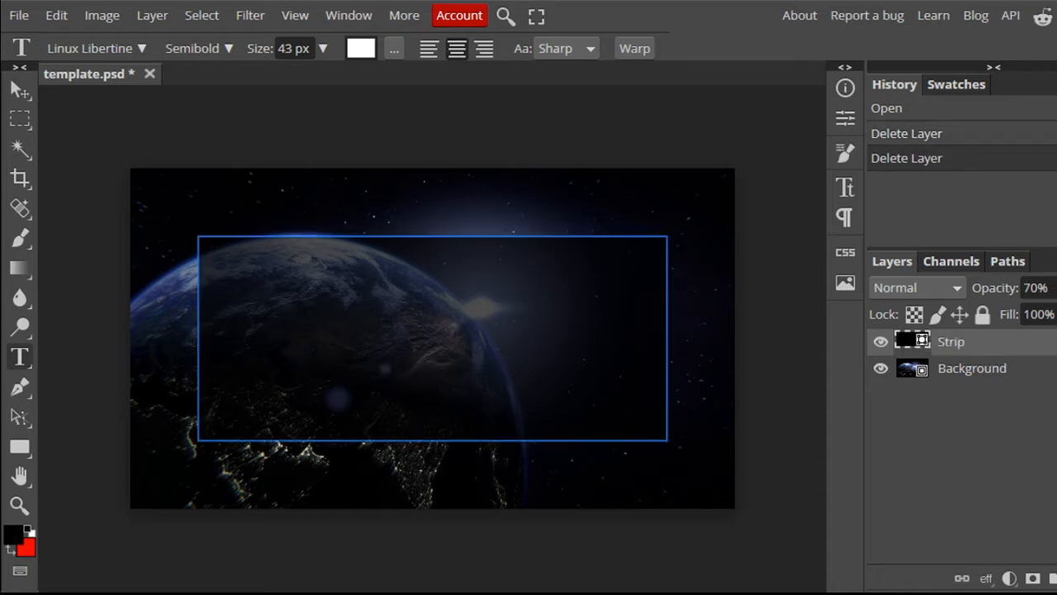
key("Delete")
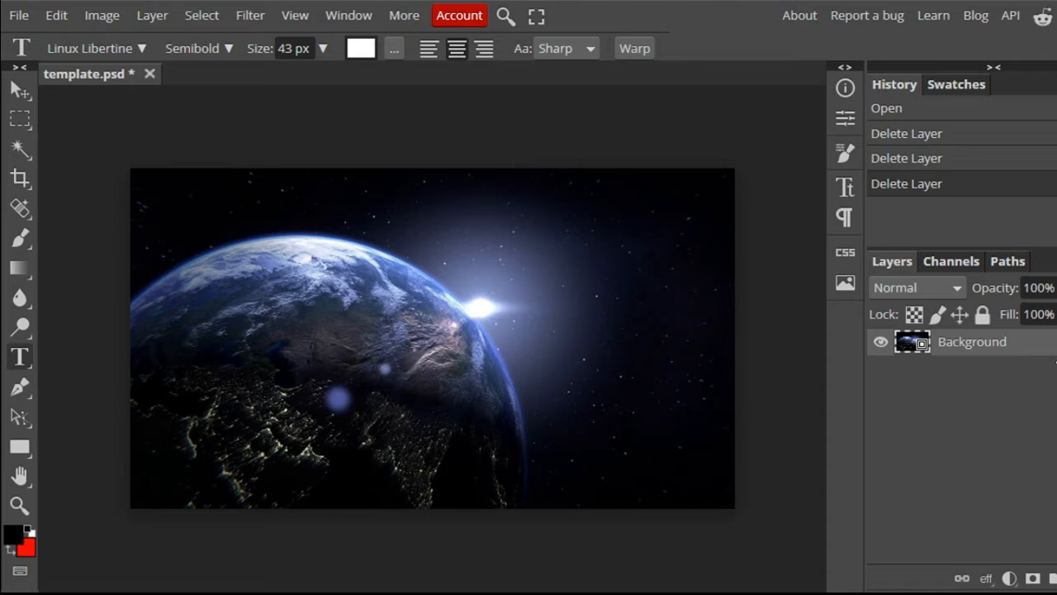
Rasterize the Background layer and flip it horizontally
right_click(1056, 359)
left_click(964, 327)
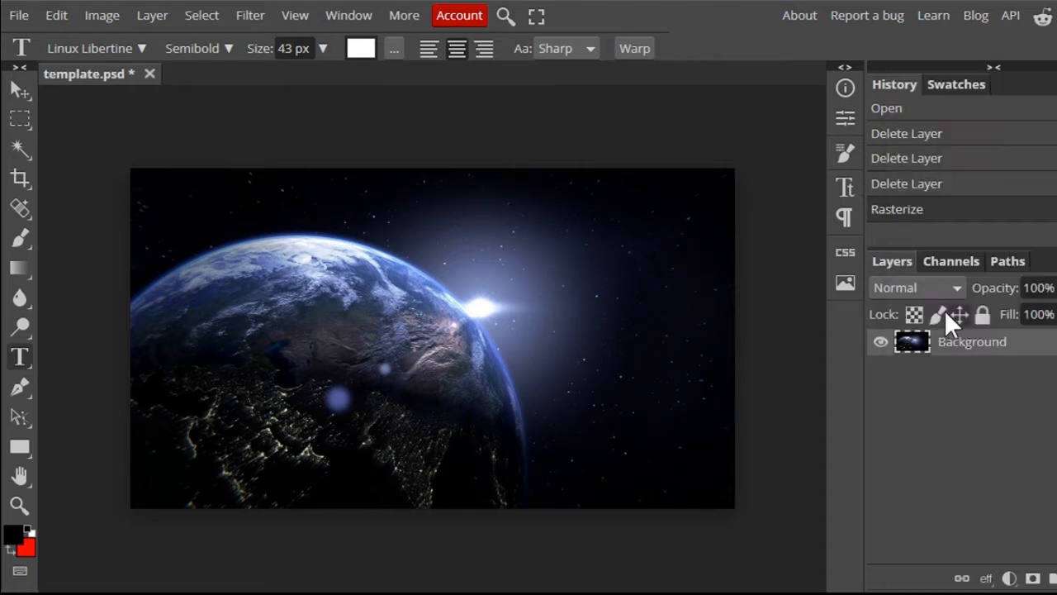
left_click(53, 14)
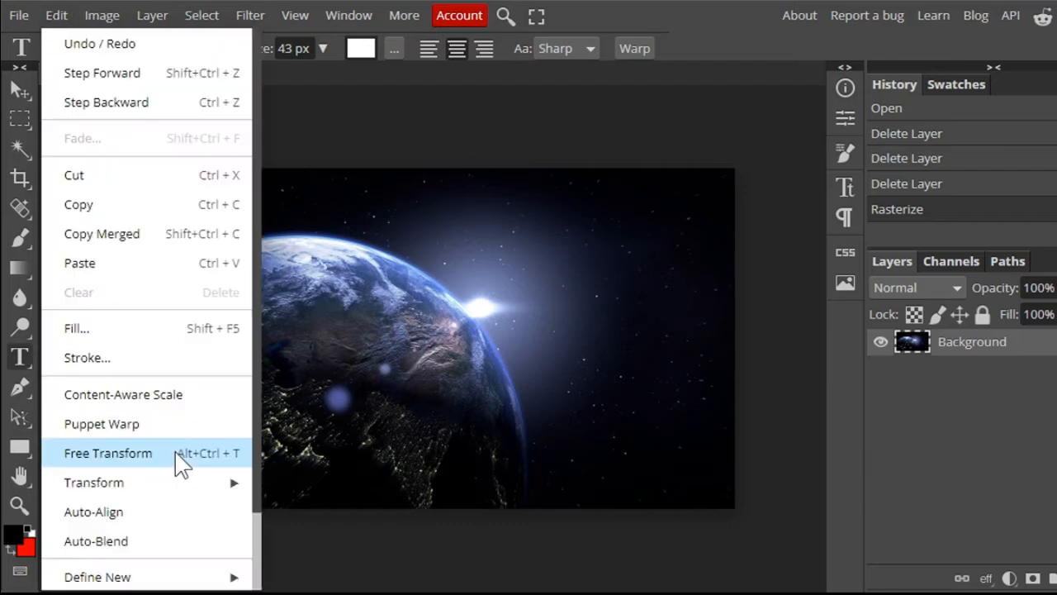
mouse_move(175, 485)
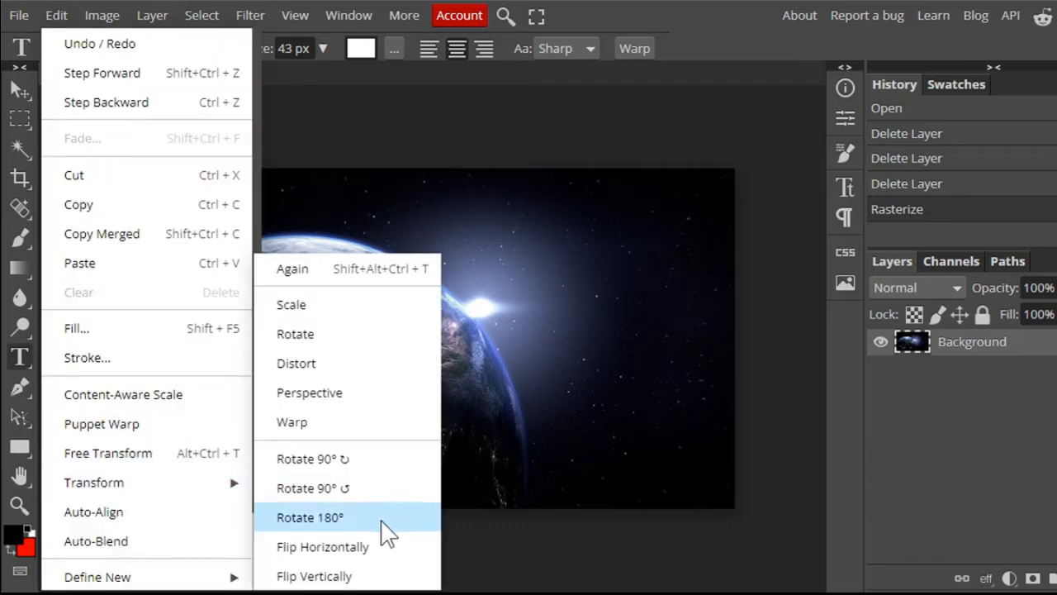
left_click(376, 547)
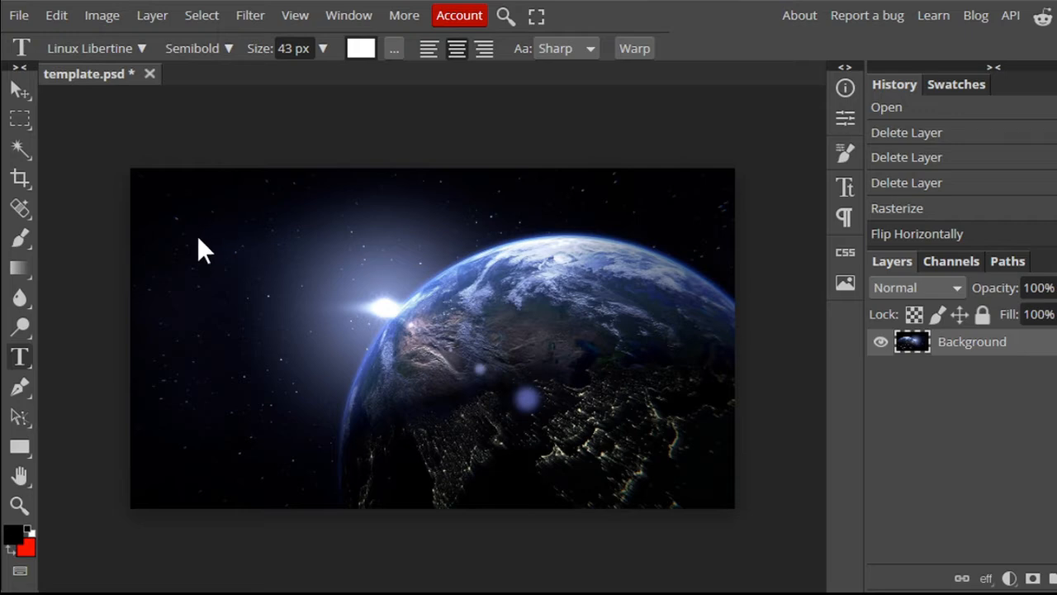
Save the project as a PSD file named CreateBetterFuture
left_click(17, 16)
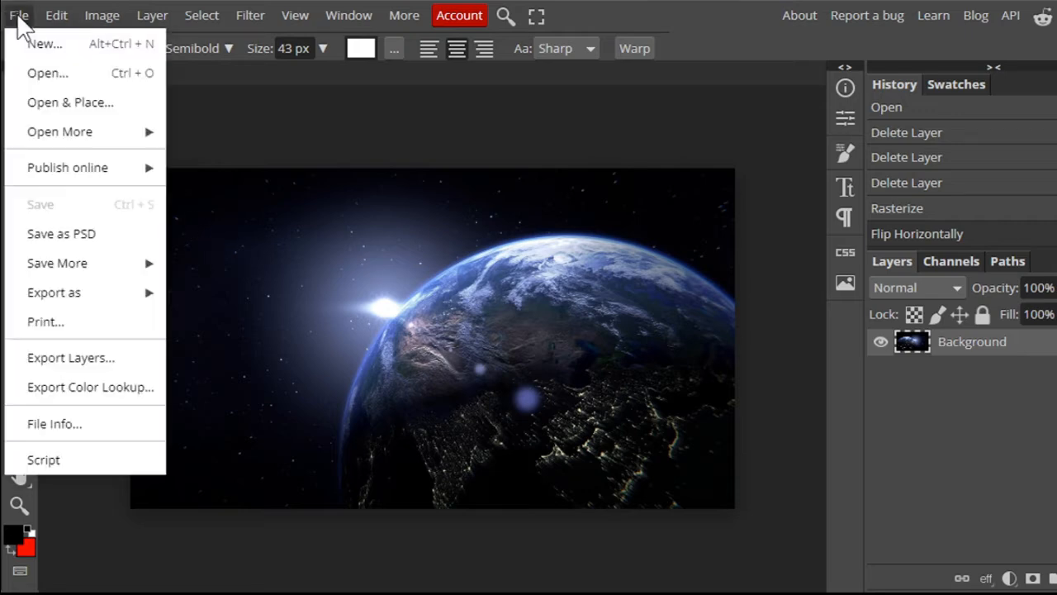
left_click(114, 246)
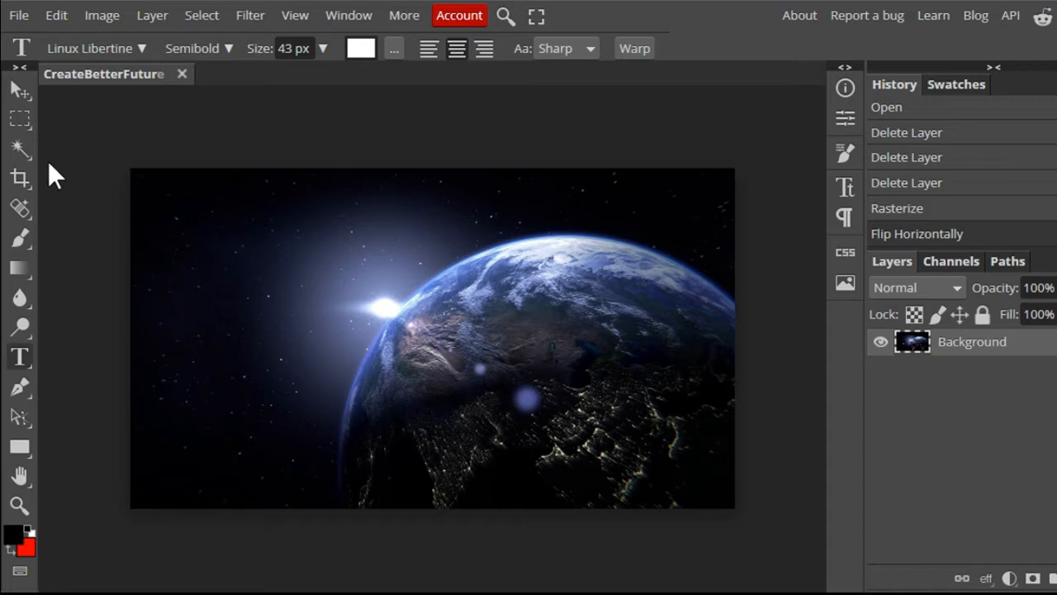
right_click(18, 116)
left_click(135, 314)
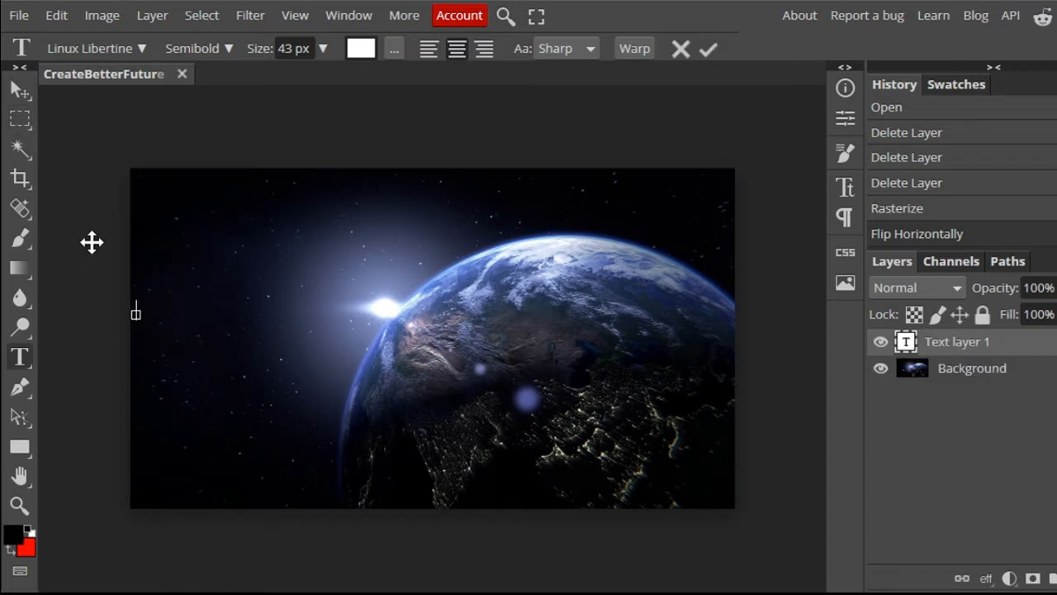
left_click_drag(106, 217, 171, 266)
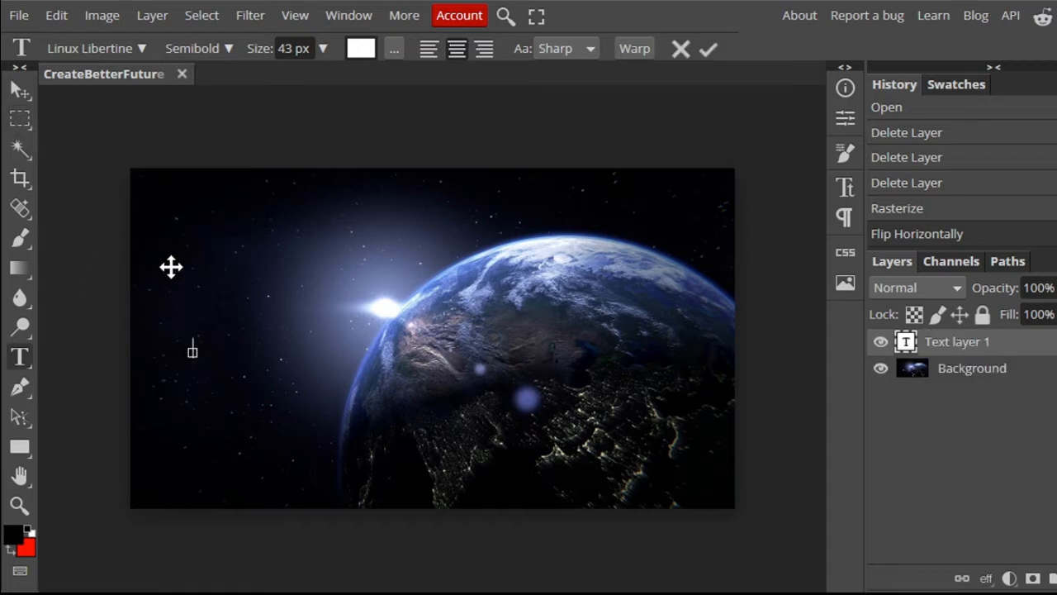
left_click(26, 121)
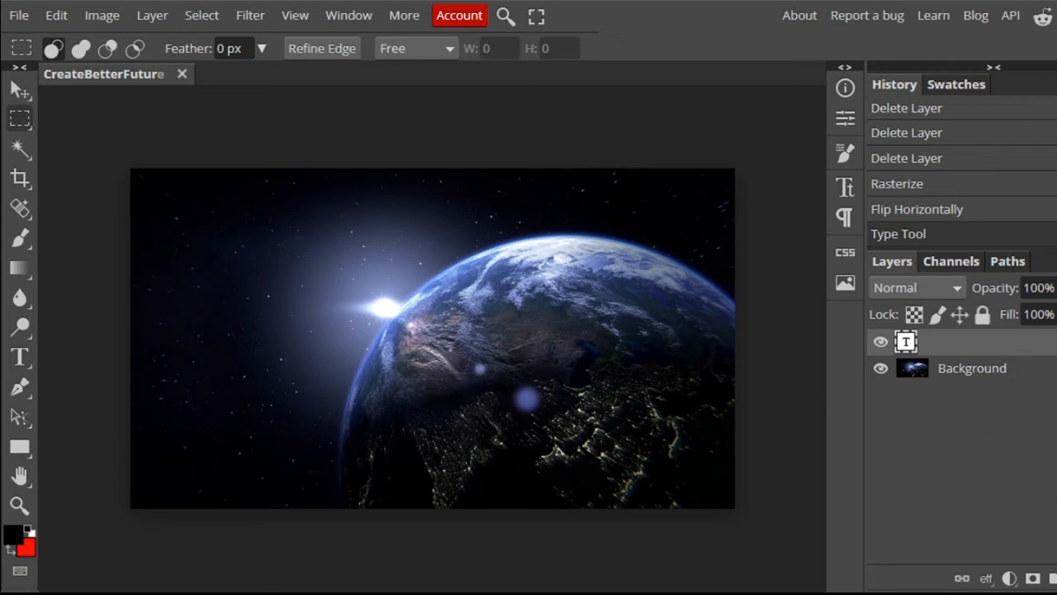
key("Delete")
left_click_drag(130, 199, 501, 410)
left_click(93, 166)
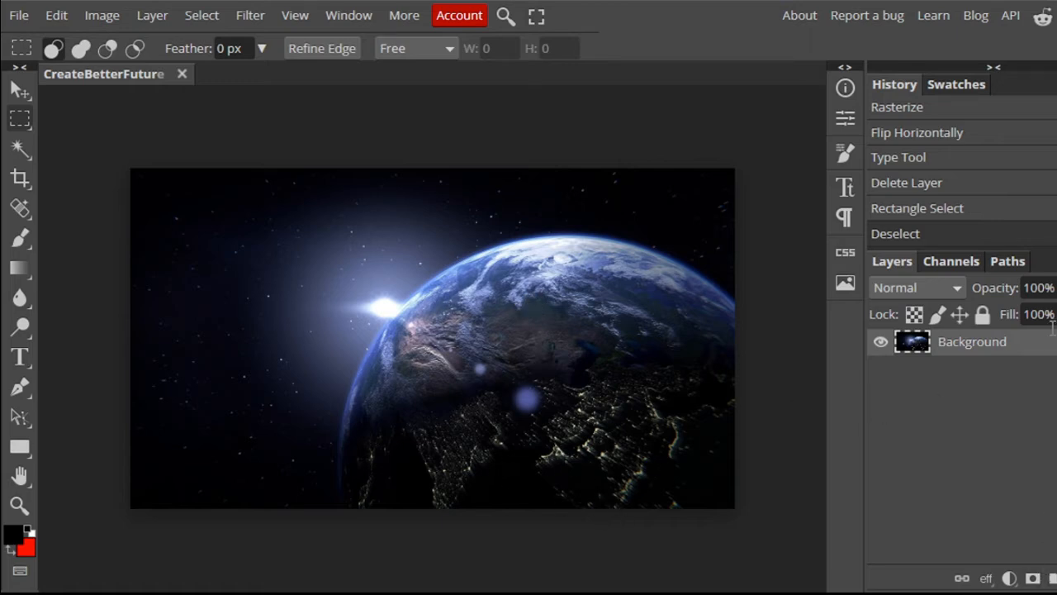
Duplicate the Background layer and hide the original
right_click(1038, 355)
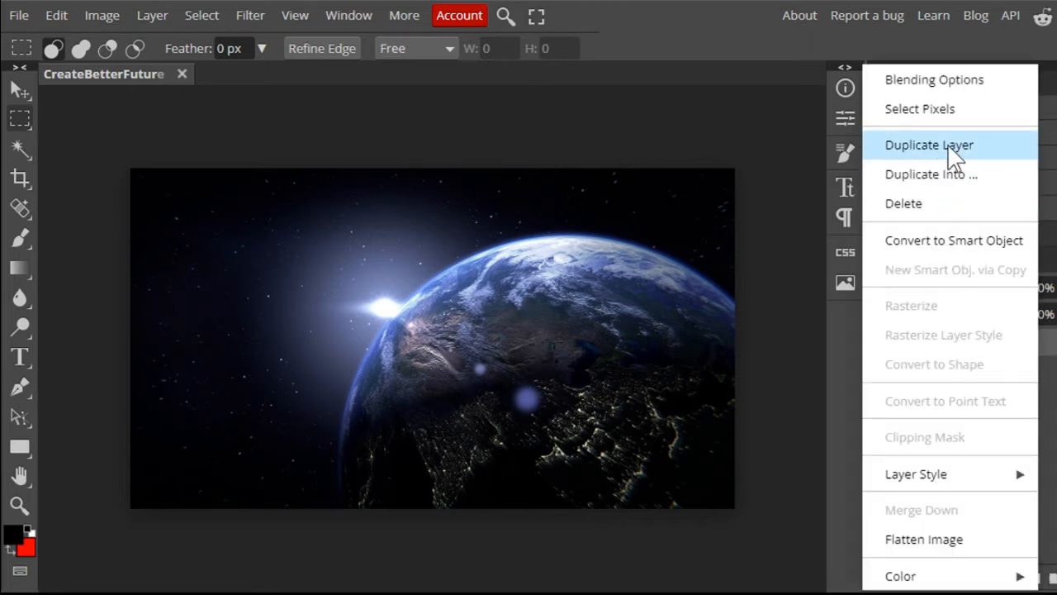
left_click(954, 155)
left_click(881, 367)
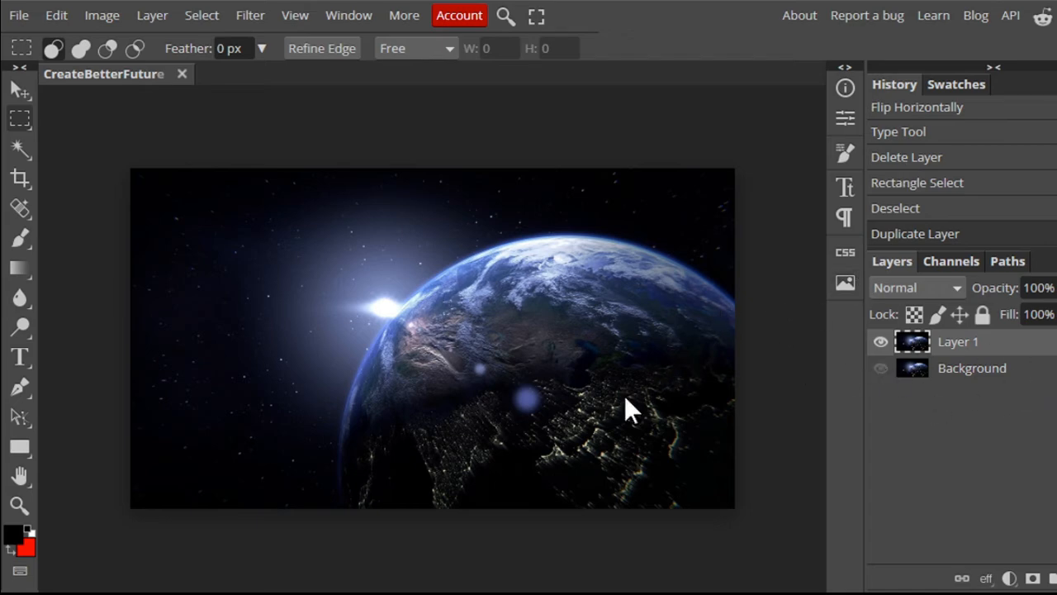
Try to trace the Earth's upper edge on the duplicated layer with the Magnetic Lasso
key("ctrl+plus")
key("space")
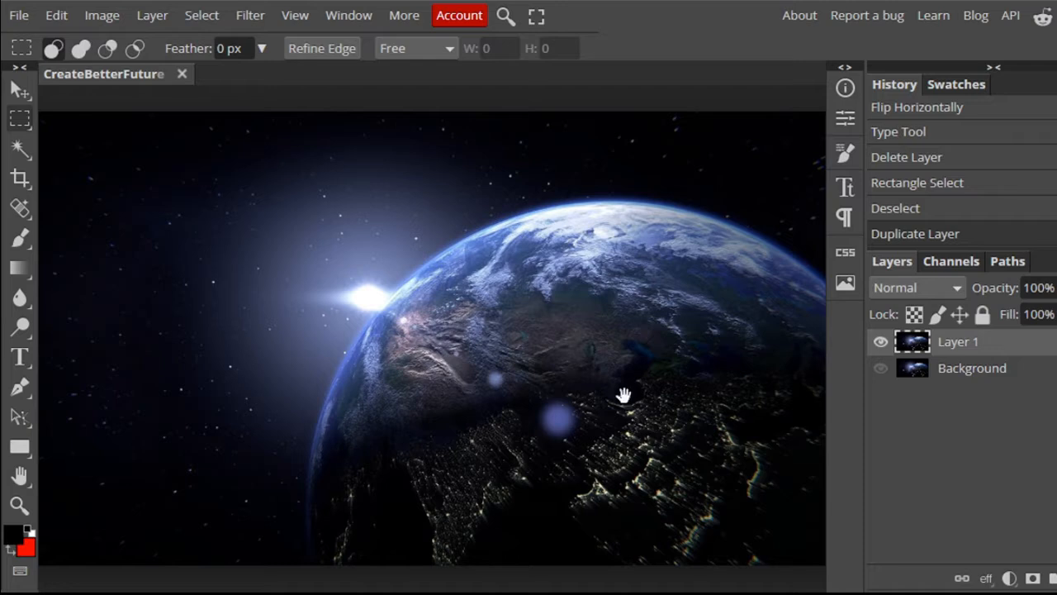
left_click_drag(625, 395, 527, 349)
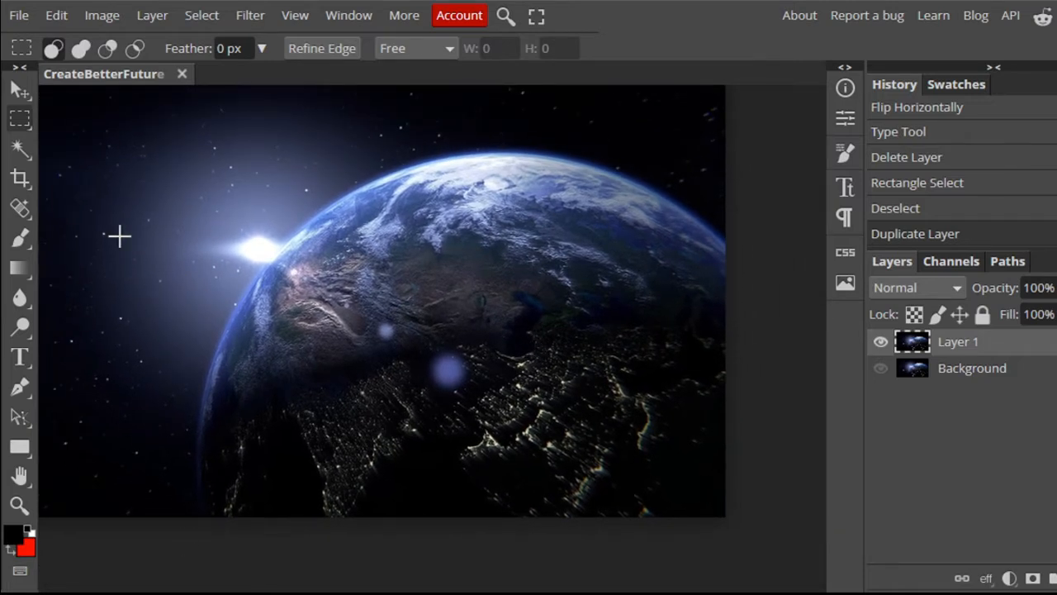
right_click(19, 119)
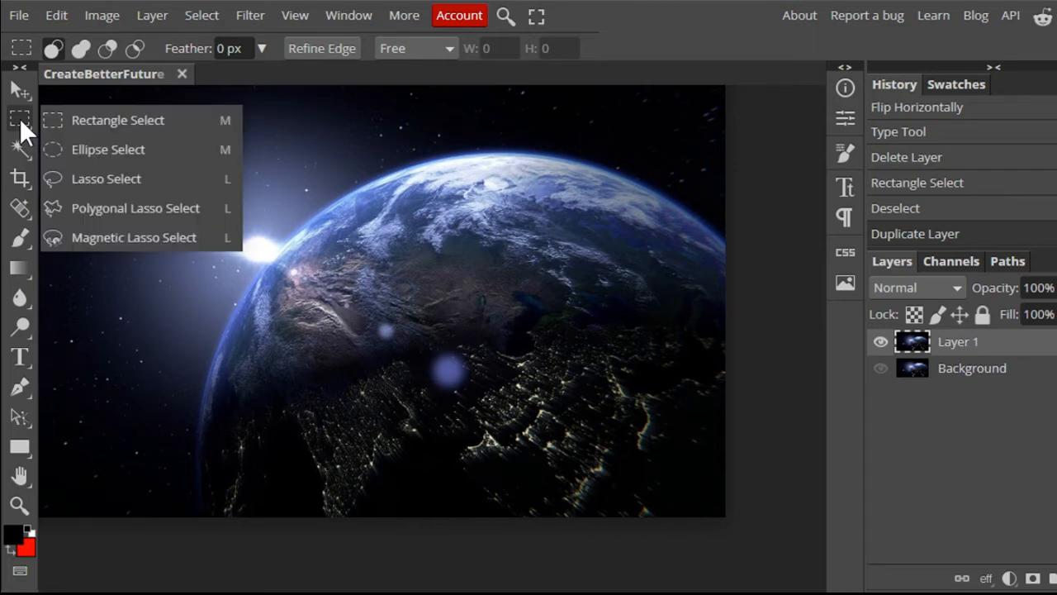
left_click(134, 237)
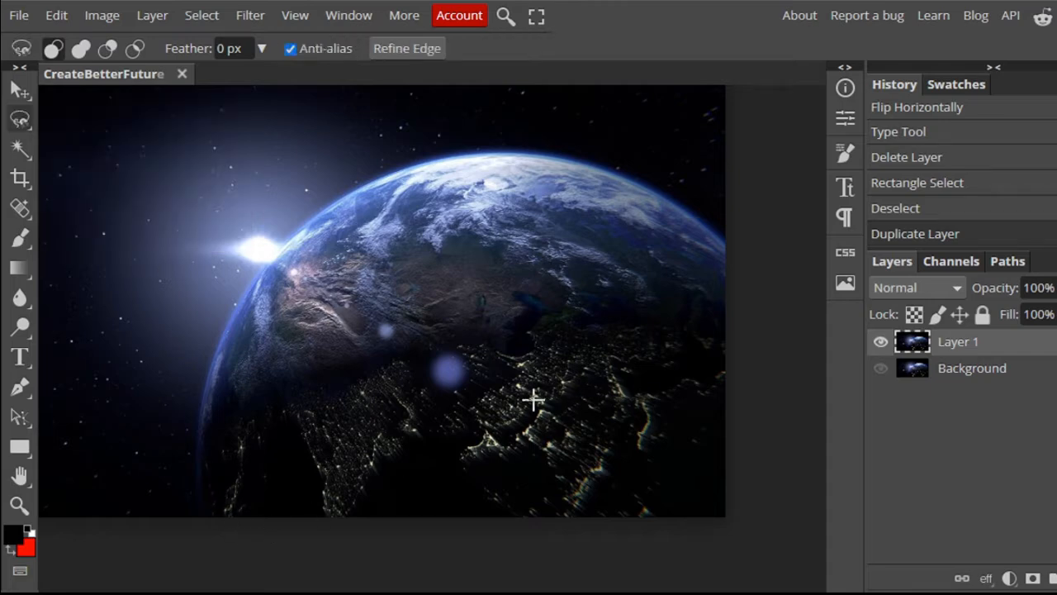
scroll(534, 400, "up", 2)
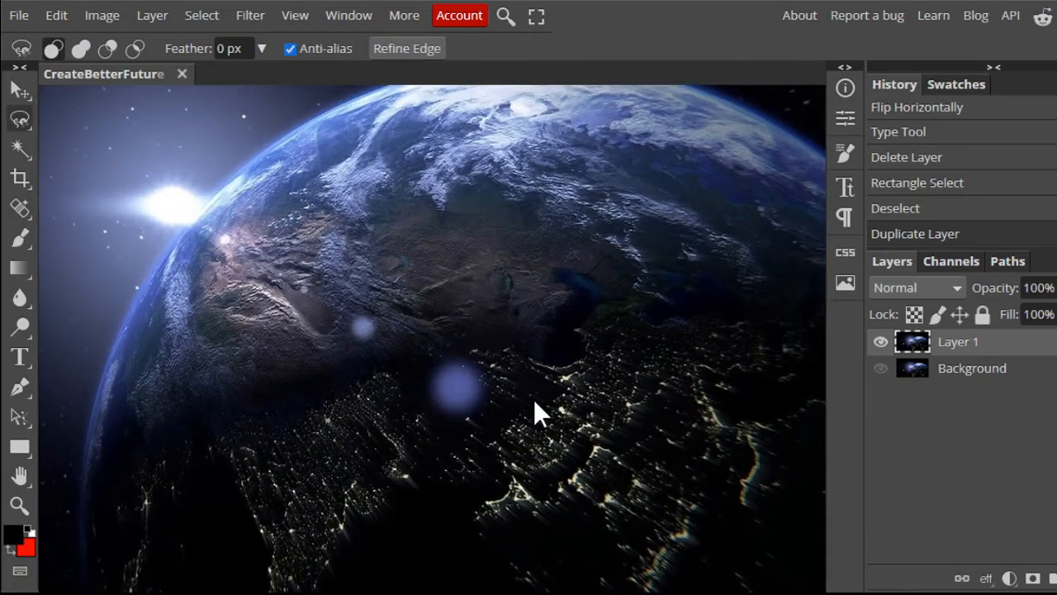
key("space")
left_click_drag(620, 325, 340, 483)
left_click_drag(375, 419, 515, 471)
mouse_move(727, 423)
left_mouse_down()
mouse_move(646, 355)
mouse_move(684, 378)
mouse_move(593, 332)
left_mouse_up()
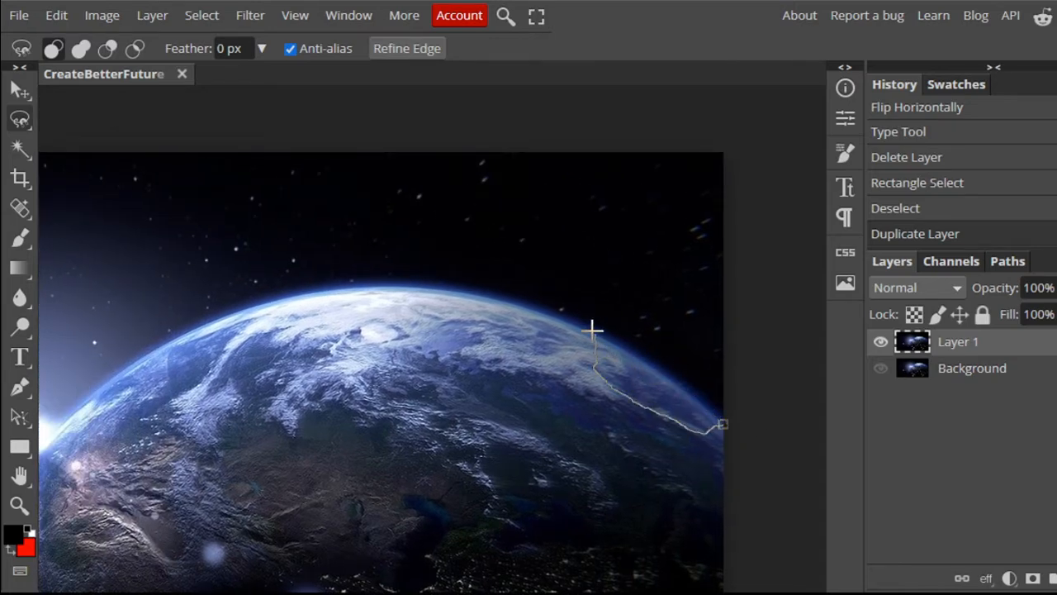
left_click(706, 408)
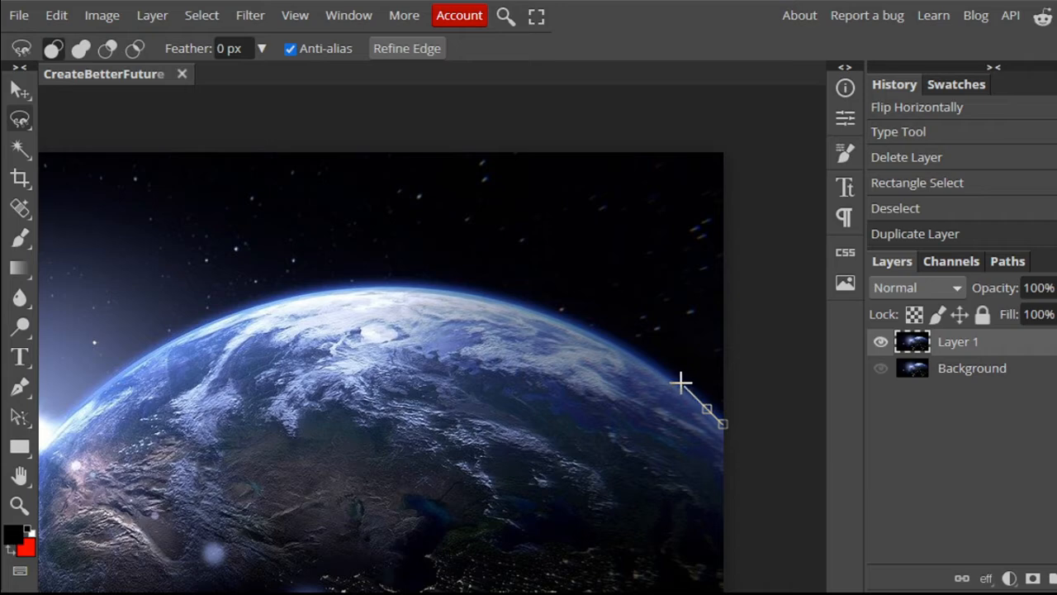
left_click(697, 388)
left_click(676, 373)
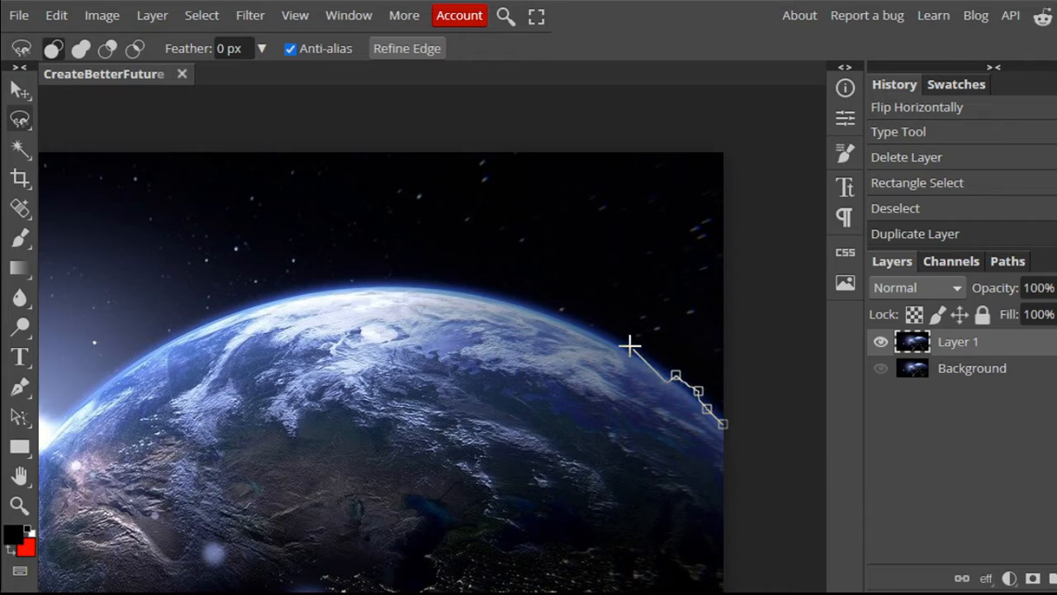
key("Escape")
mouse_move(257, 294)
left_mouse_down()
mouse_move(448, 206)
mouse_move(552, 138)
left_mouse_up()
key("ctrl+minus")
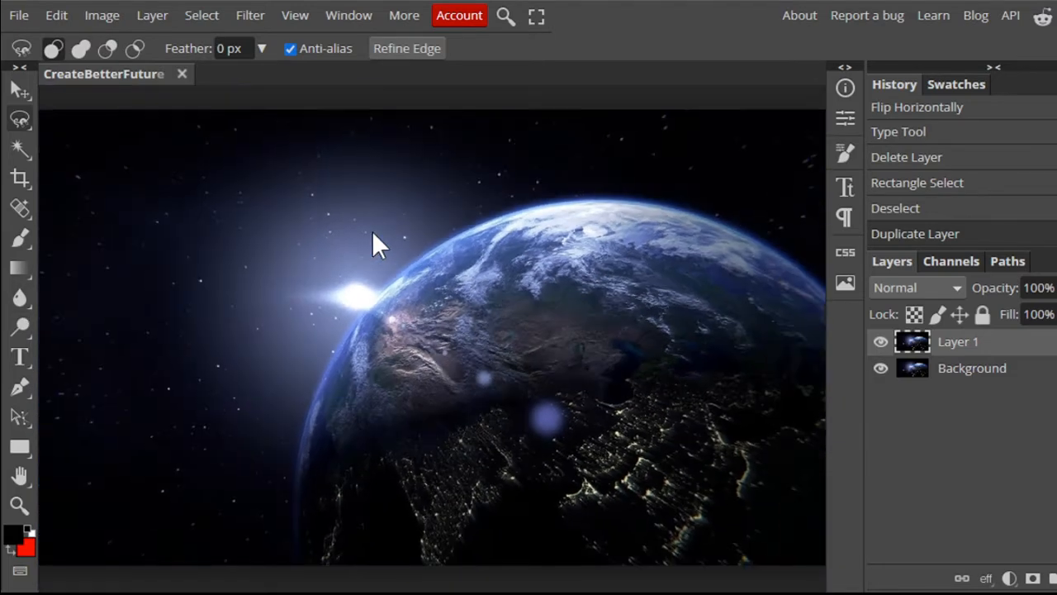
key("ctrl+minus")
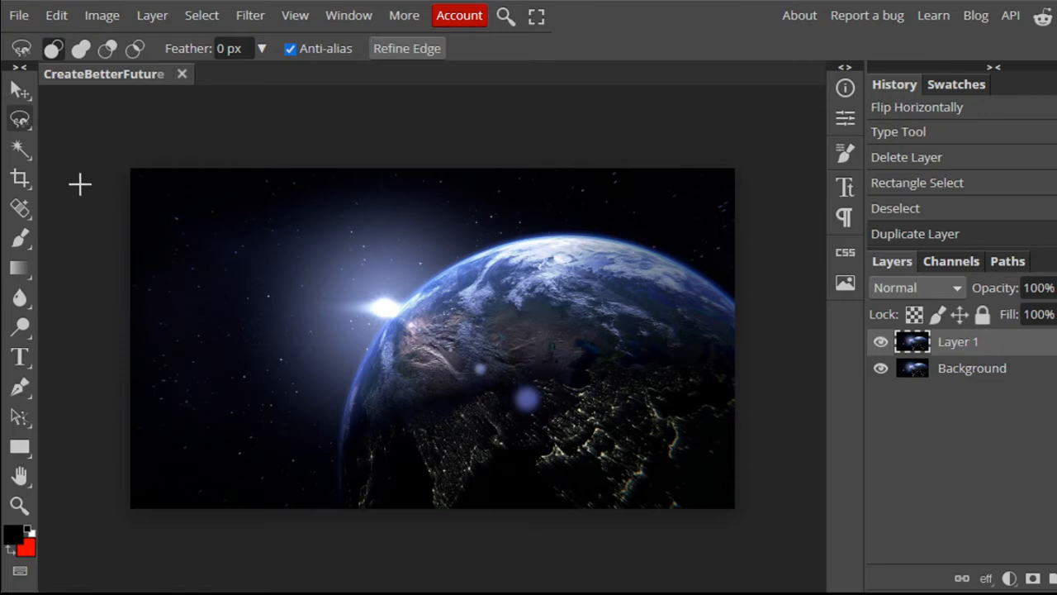
Make a circular selection with Ellipse Select and align it to the Earth's outline, extending past the canvas
right_click(20, 118)
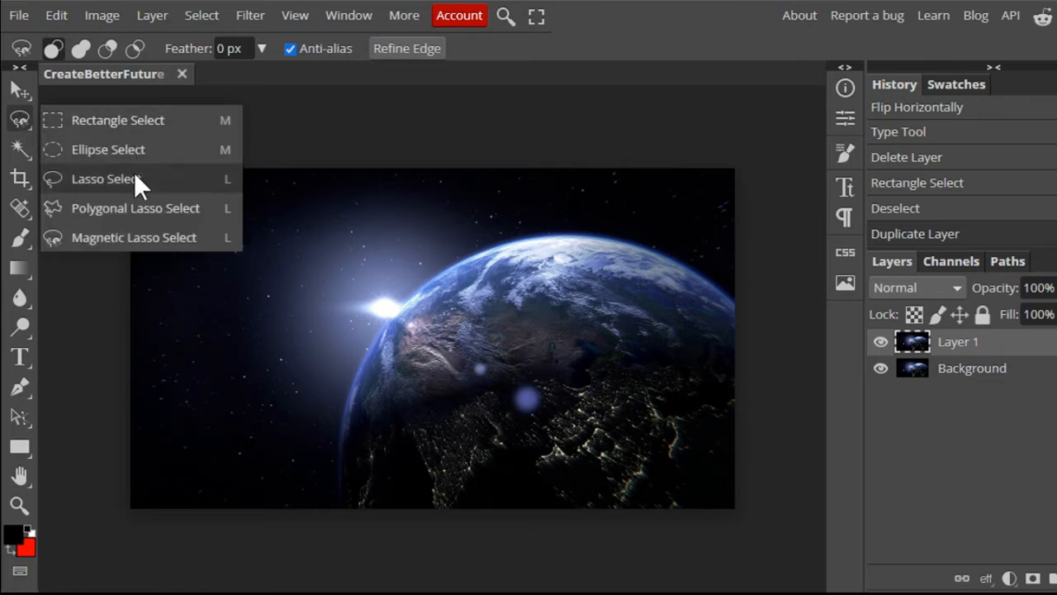
left_click(144, 153)
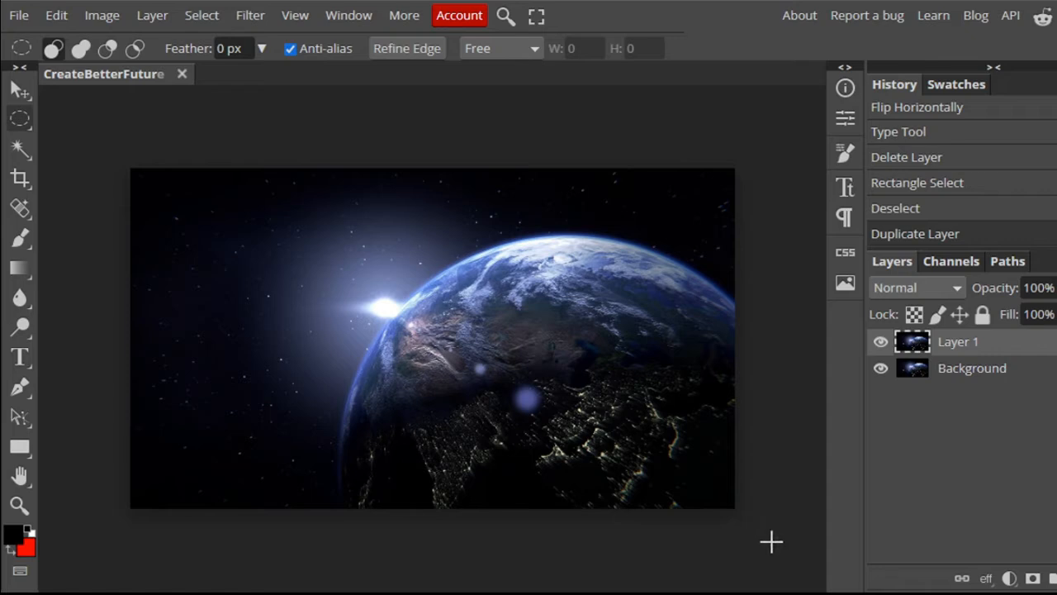
key("ctrl+minus")
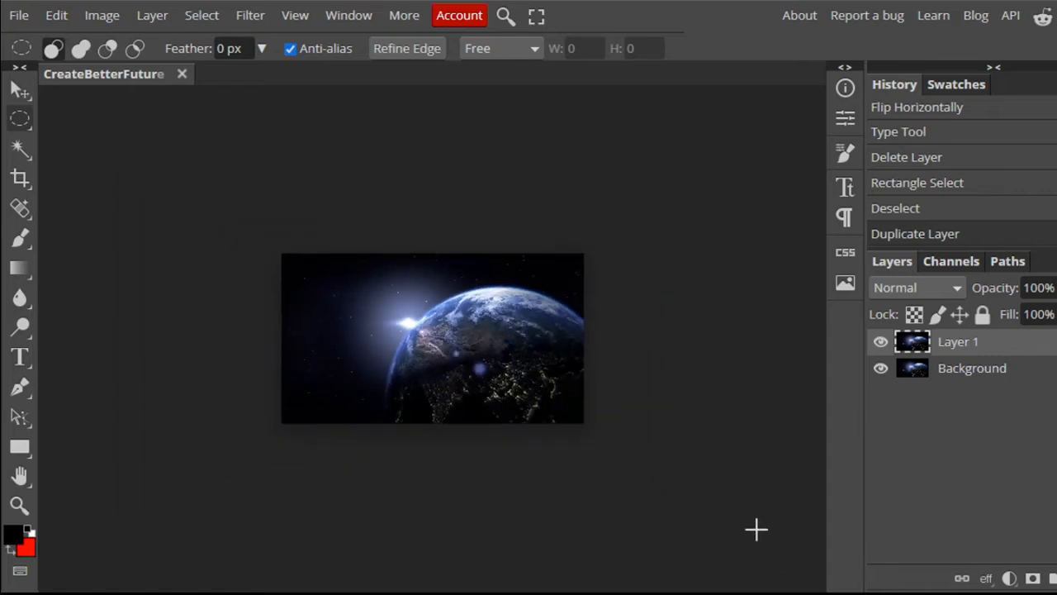
left_click_drag(688, 524, 436, 269)
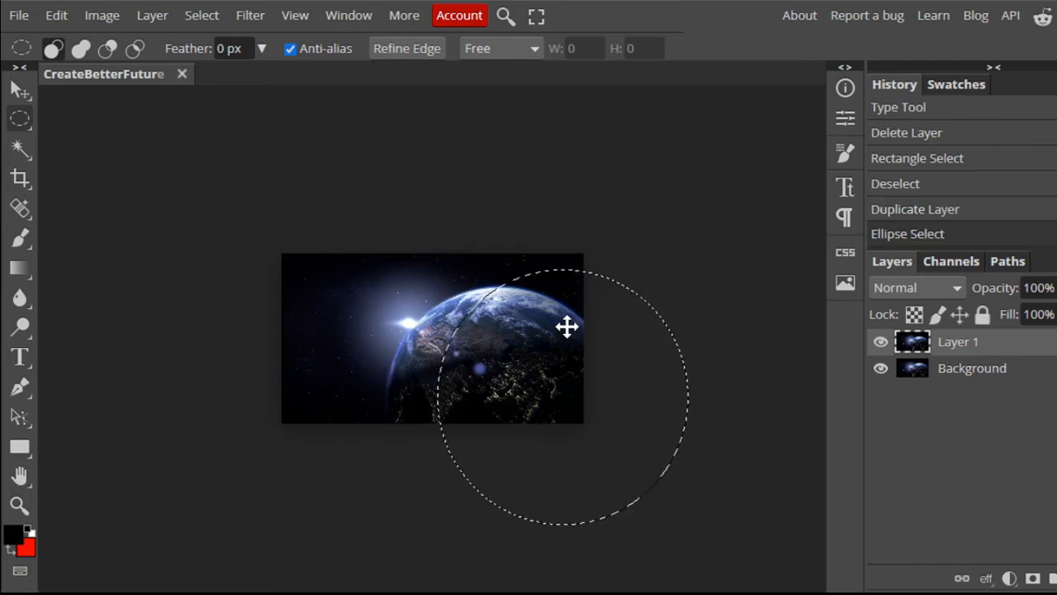
left_click_drag(620, 385, 562, 401)
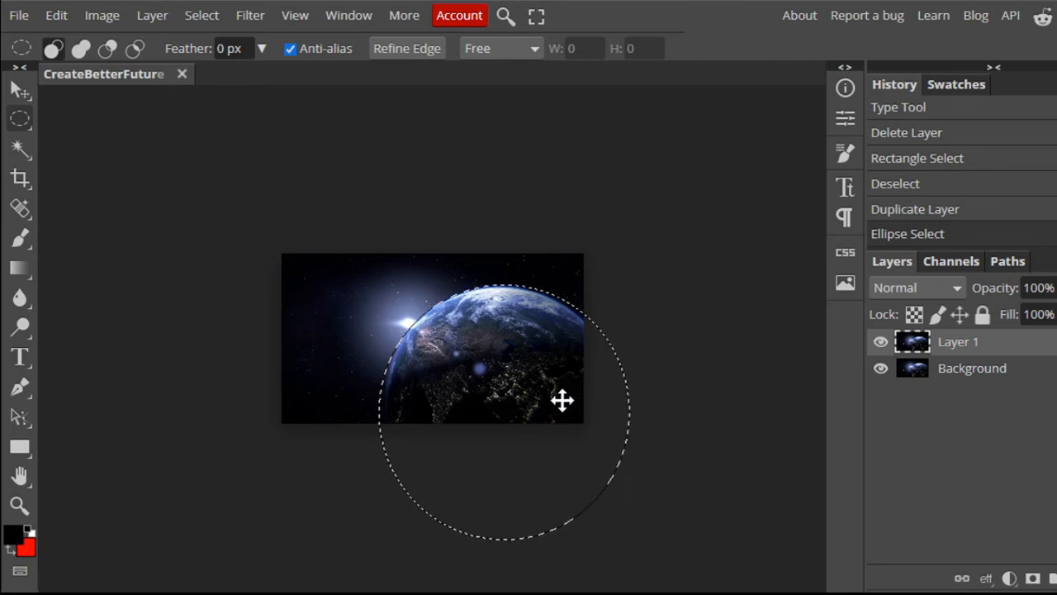
left_click_drag(562, 401, 563, 400)
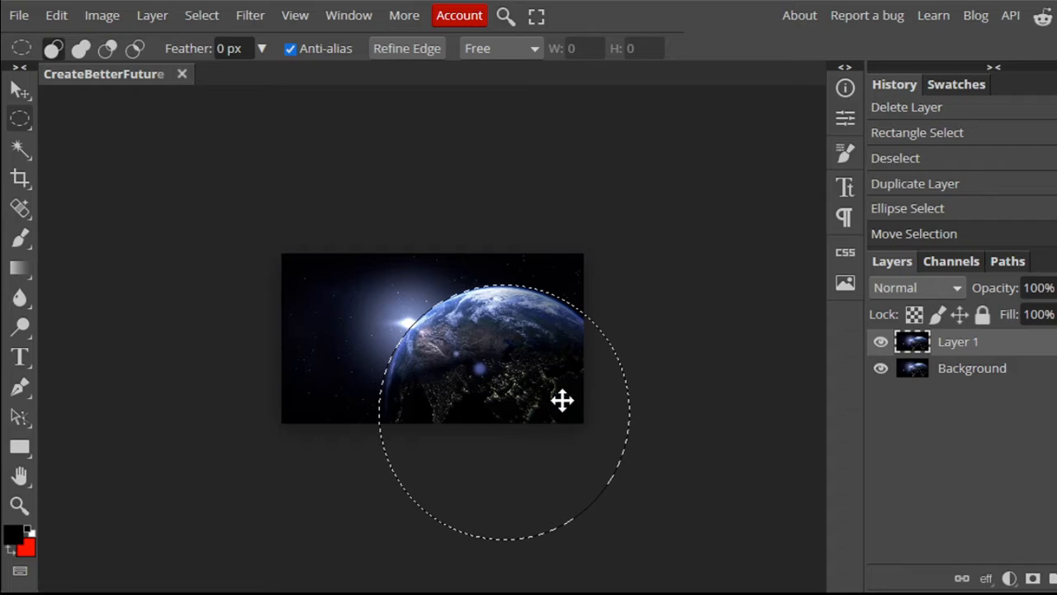
Examine how closely the circular selection follows the Earth's edge around the visible rim
scroll(561, 400, "left", 3)
scroll(657, 400, "right", 3)
scroll(662, 402, "up", 5)
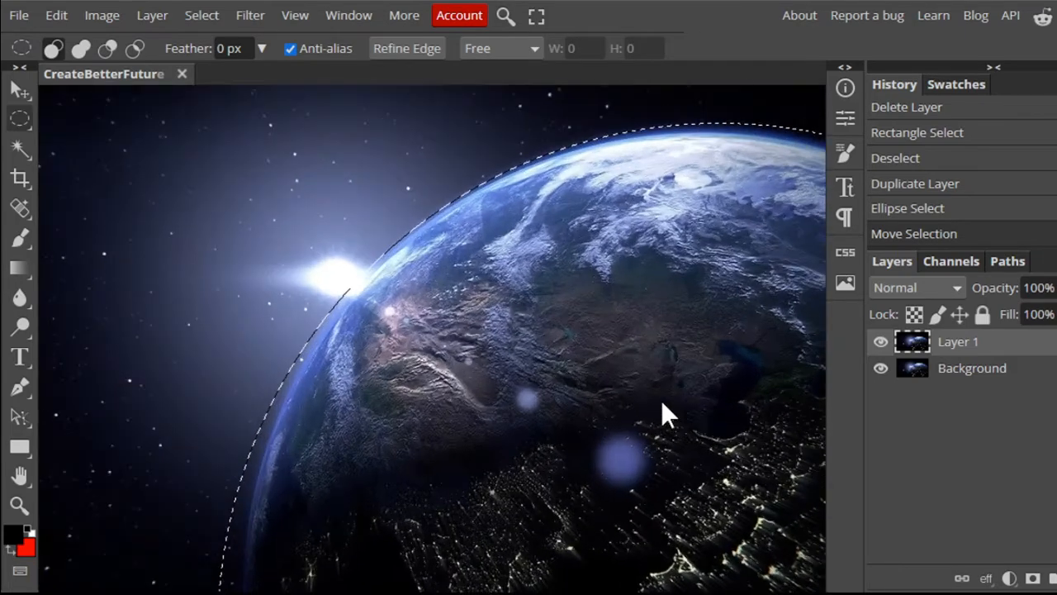
key("space")
left_click_drag(384, 402, 451, 299)
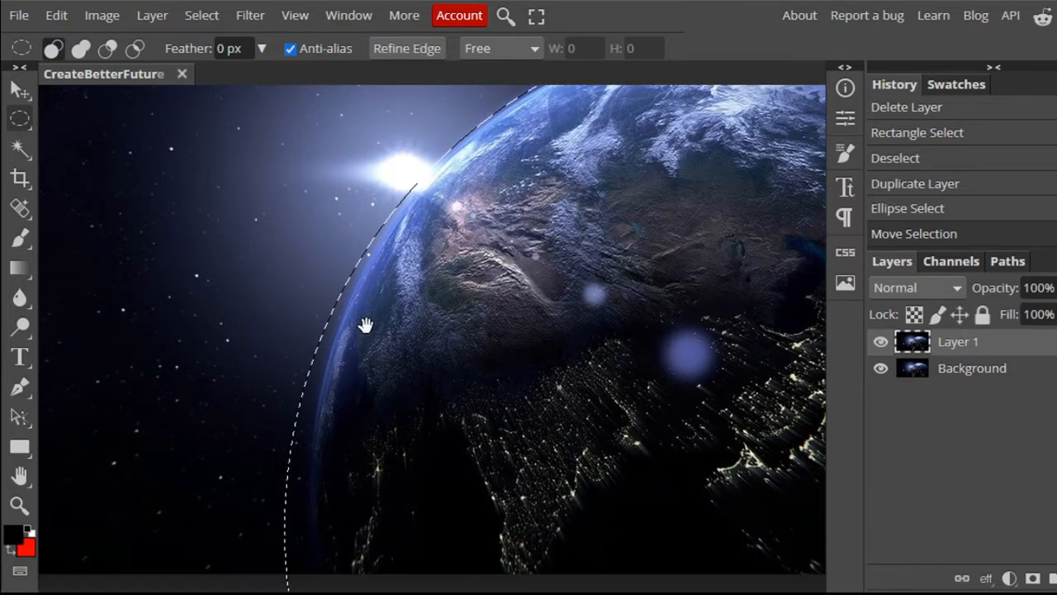
left_click_drag(636, 333, 272, 547)
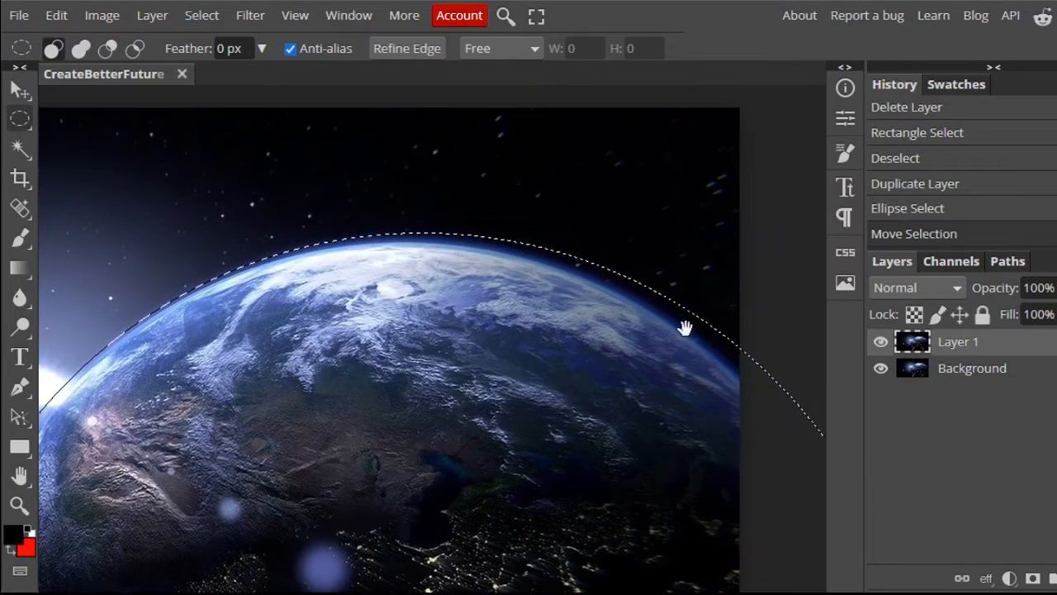
left_click_drag(511, 440, 755, 131)
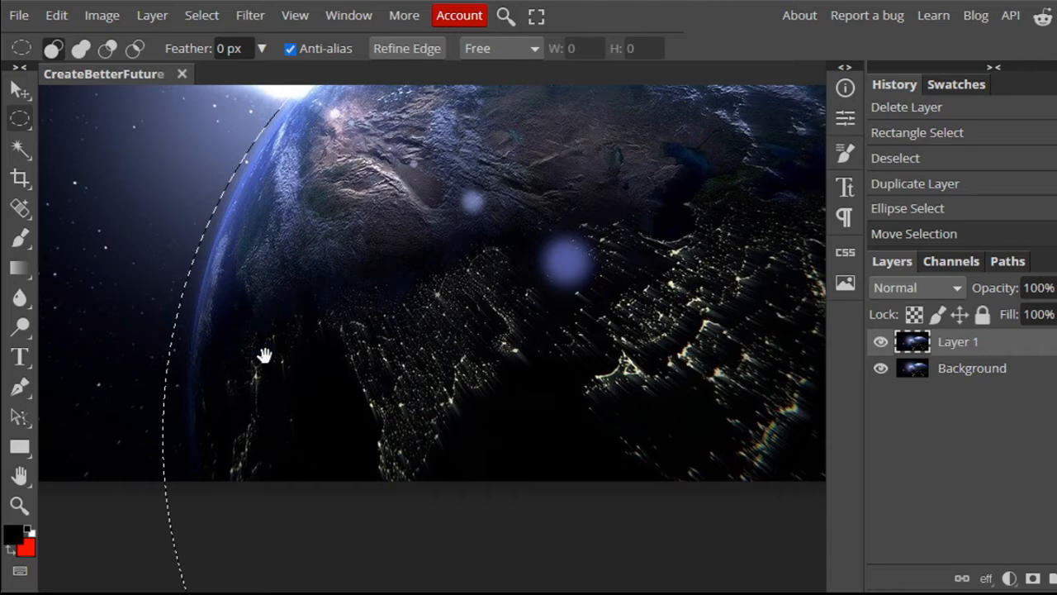
left_click_drag(425, 389, 484, 467)
scroll(483, 465, "down", 3)
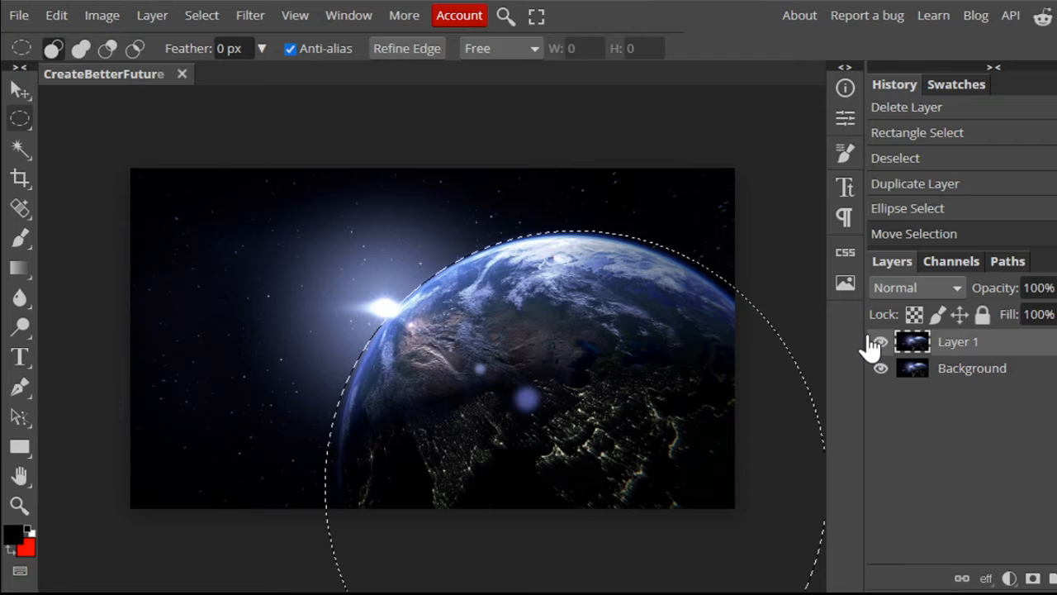
Invert the selection, hide the Background layer, clear the sky around the Earth from Layer 1 and deselect
key("ctrl+shift+i")
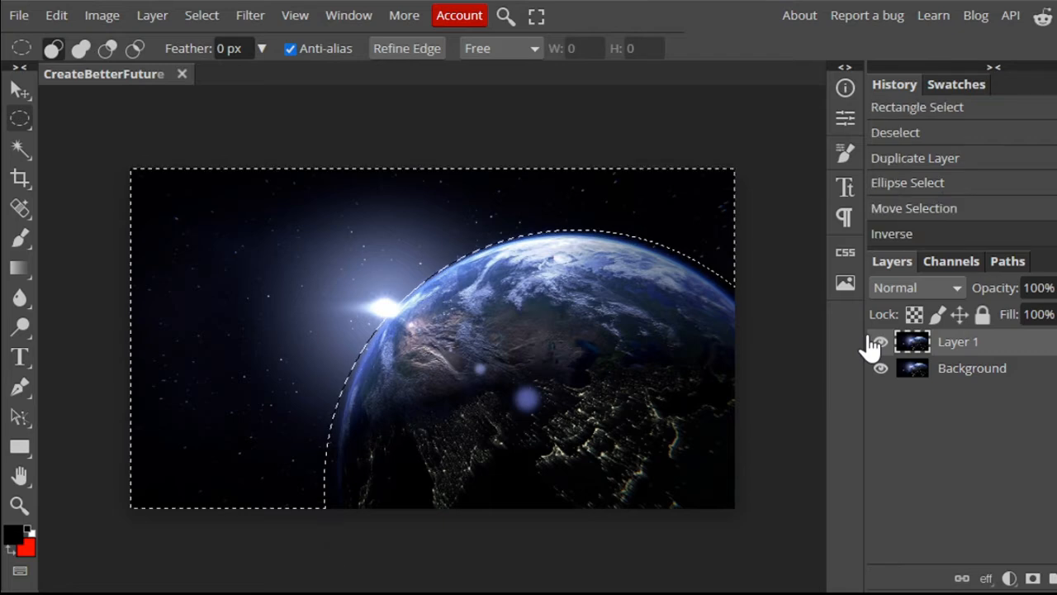
left_click(880, 368)
key("Delete")
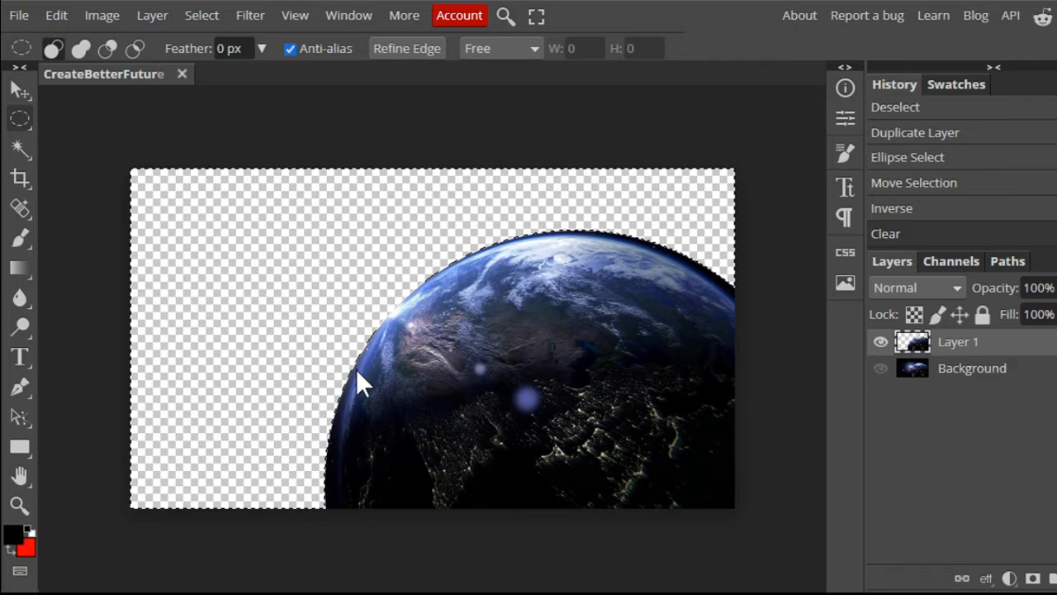
key("ctrl+d")
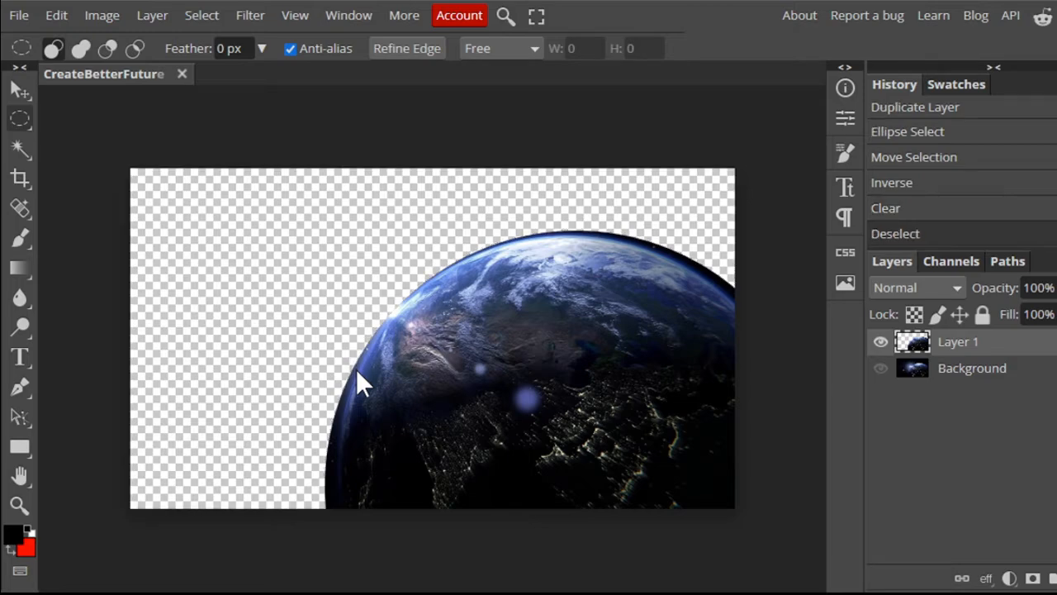
Try small elliptical selections on the left rim of the cut-out Earth
key("ctrl+plus")
key("ctrl+plus")
key("ctrl+plus")
key("ctrl+plus")
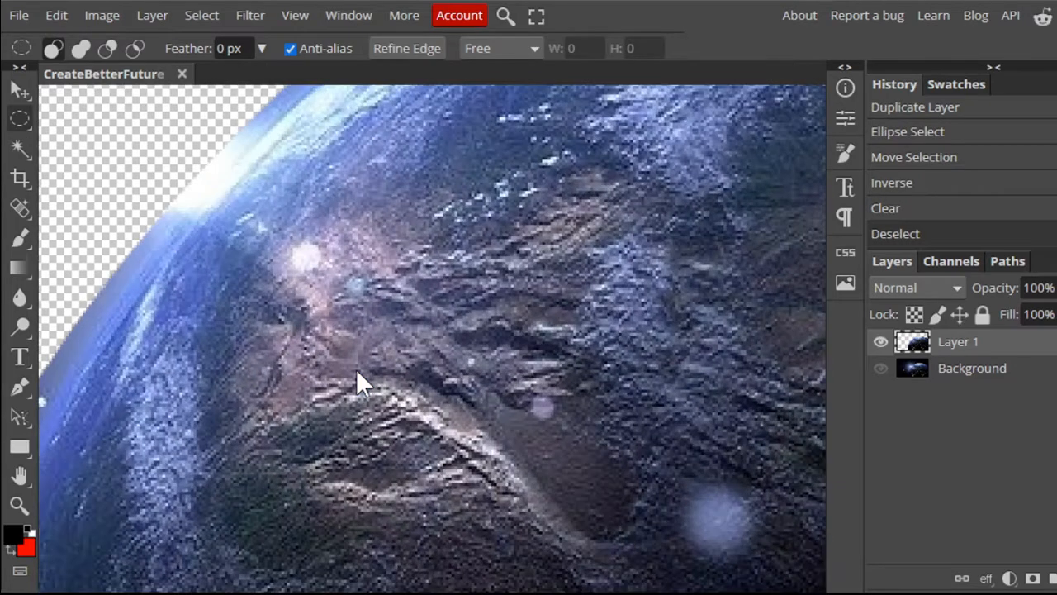
key("ctrl+minus")
left_click_drag(294, 405, 645, 300)
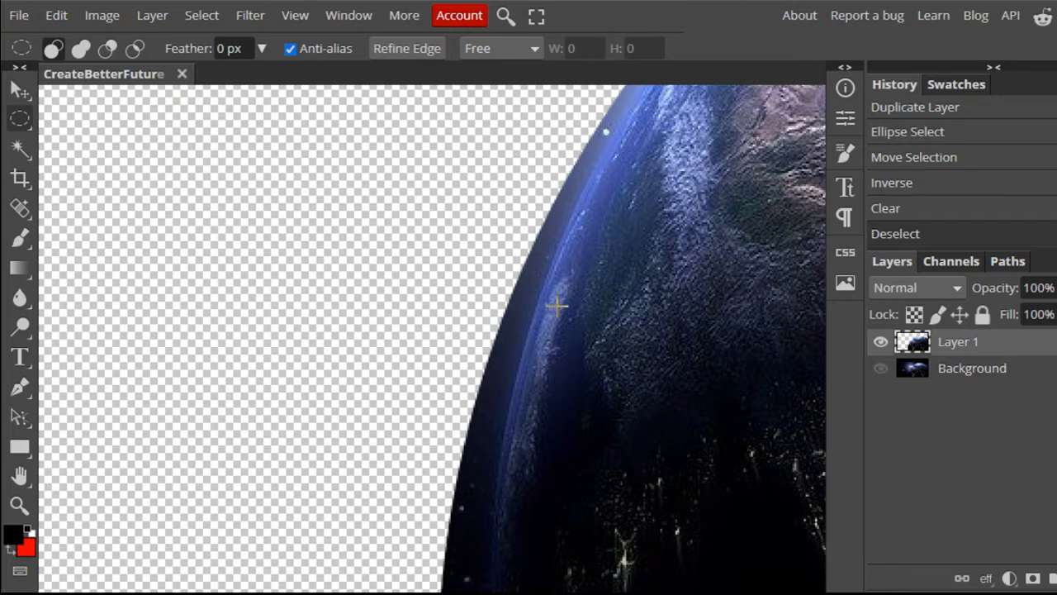
left_click(19, 118)
left_click_drag(538, 302, 567, 356)
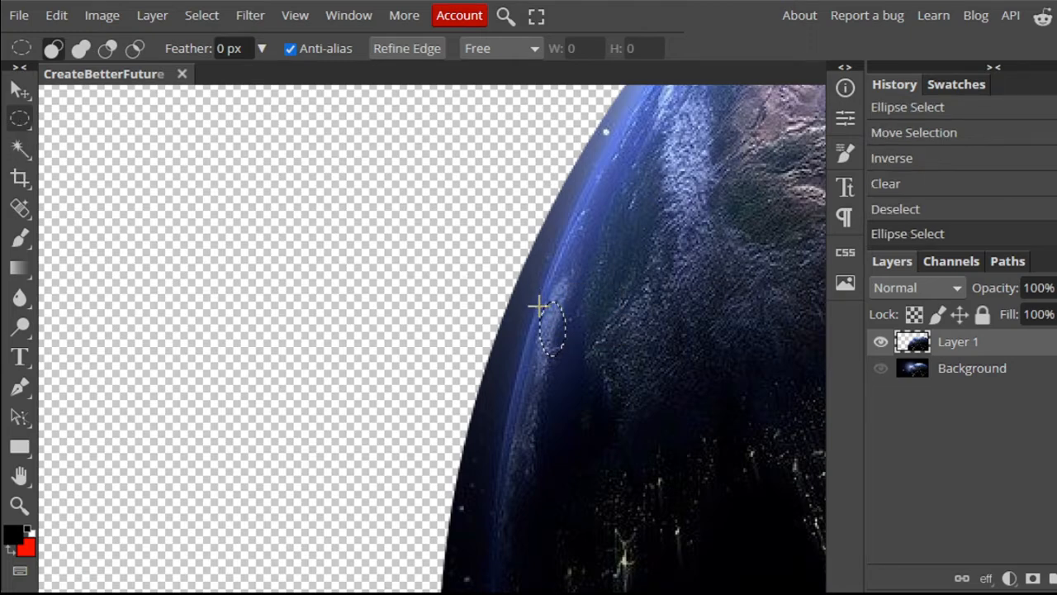
left_click_drag(528, 278, 574, 321)
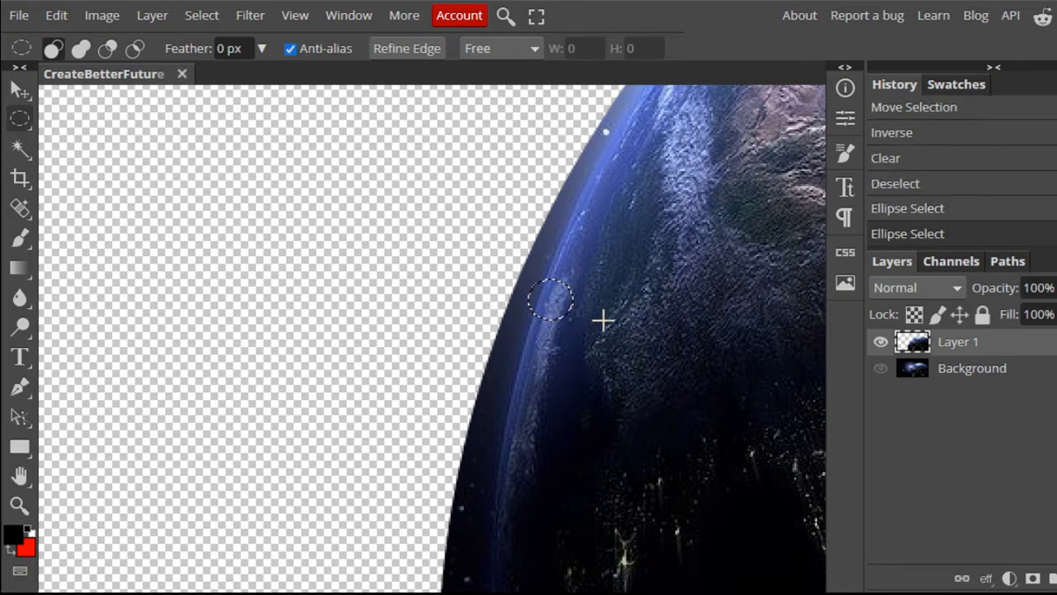
left_click(533, 296)
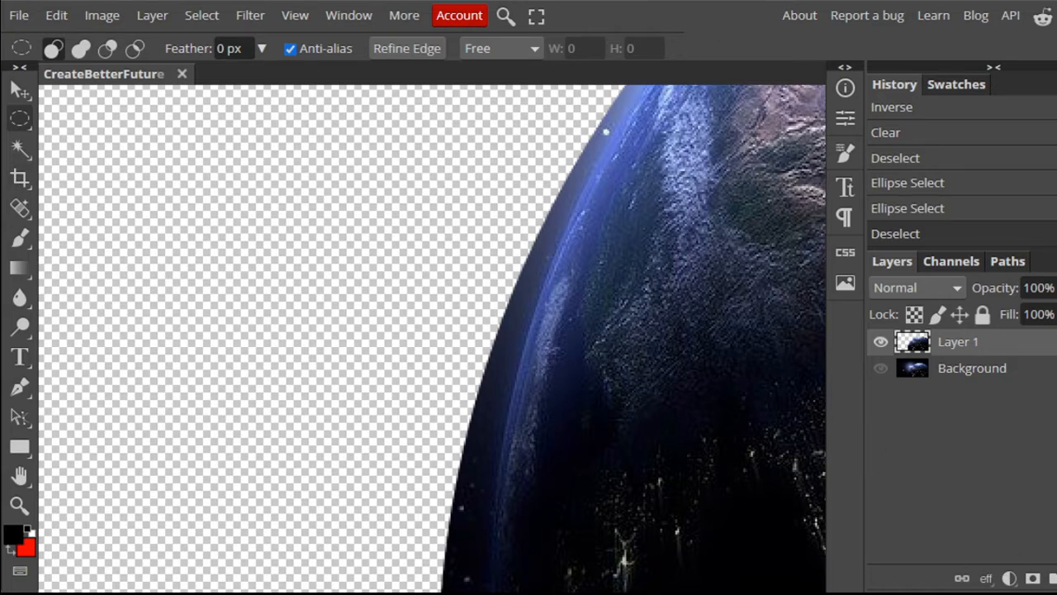
Duplicate Layer 1 and hide the original Layer 1 beneath the copy
right_click(1047, 347)
left_click(964, 149)
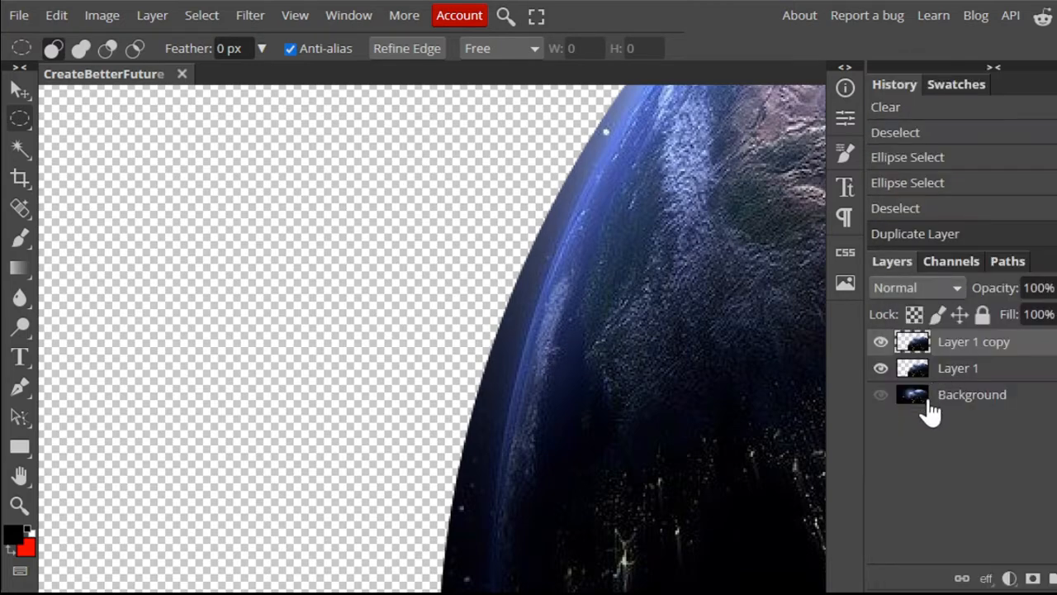
left_click(882, 368)
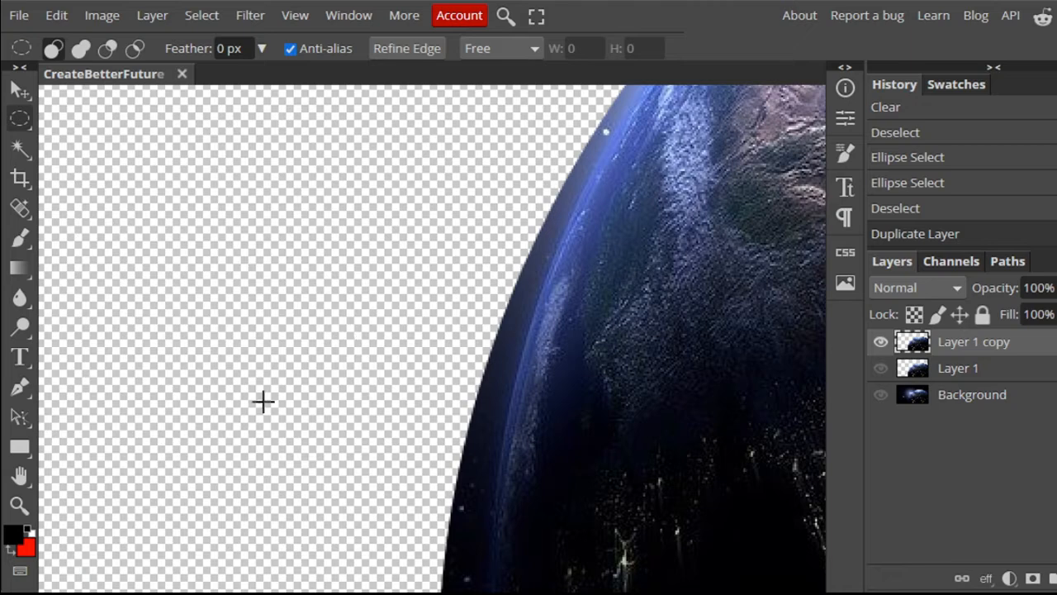
Set up the Eraser with a soft brush of 50 px size and 0% hardness
key("e")
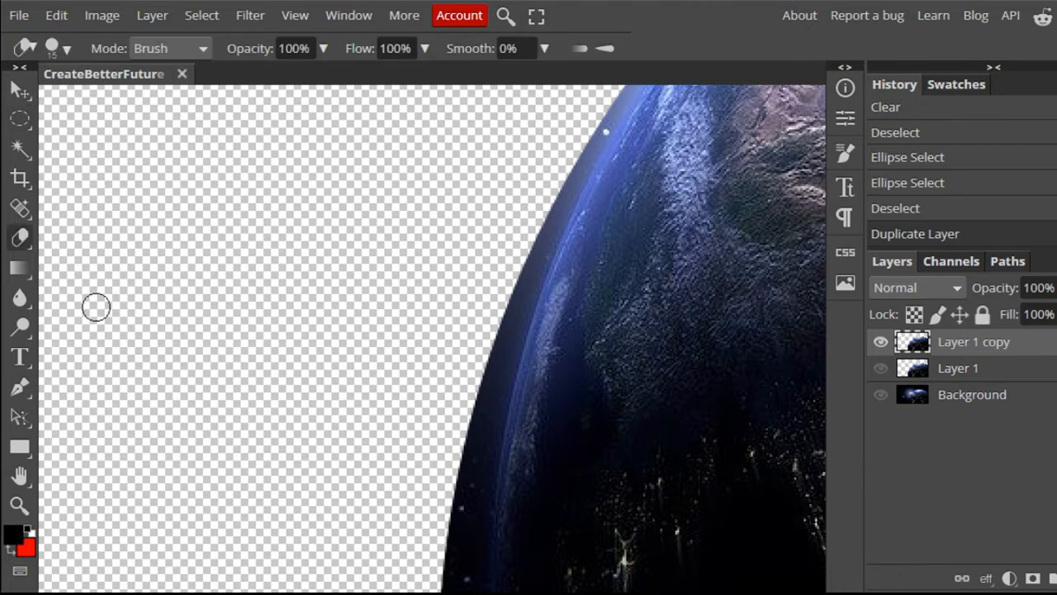
left_click(67, 47)
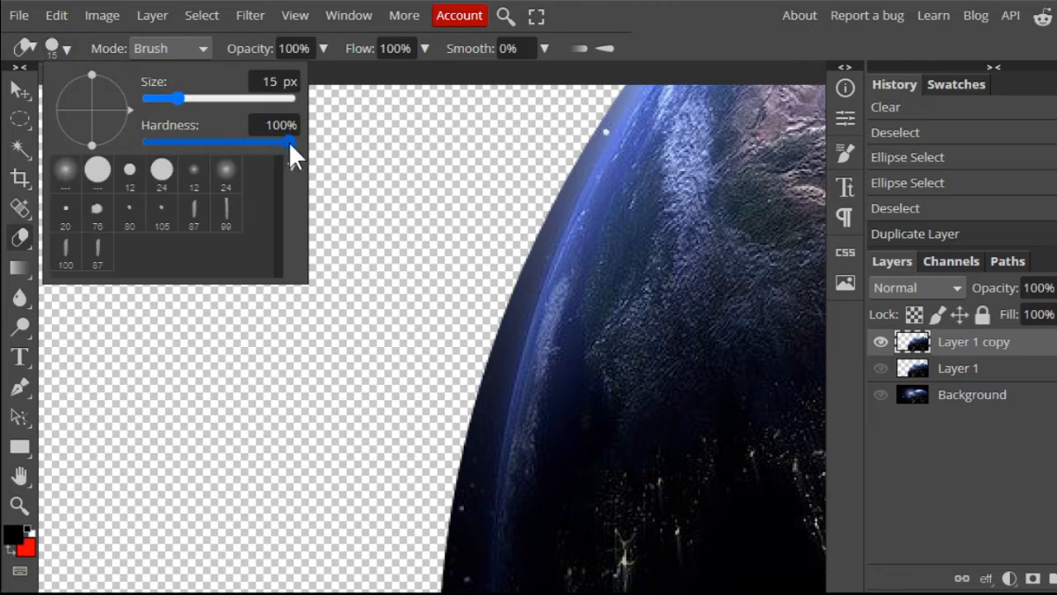
left_click_drag(288, 141, 109, 147)
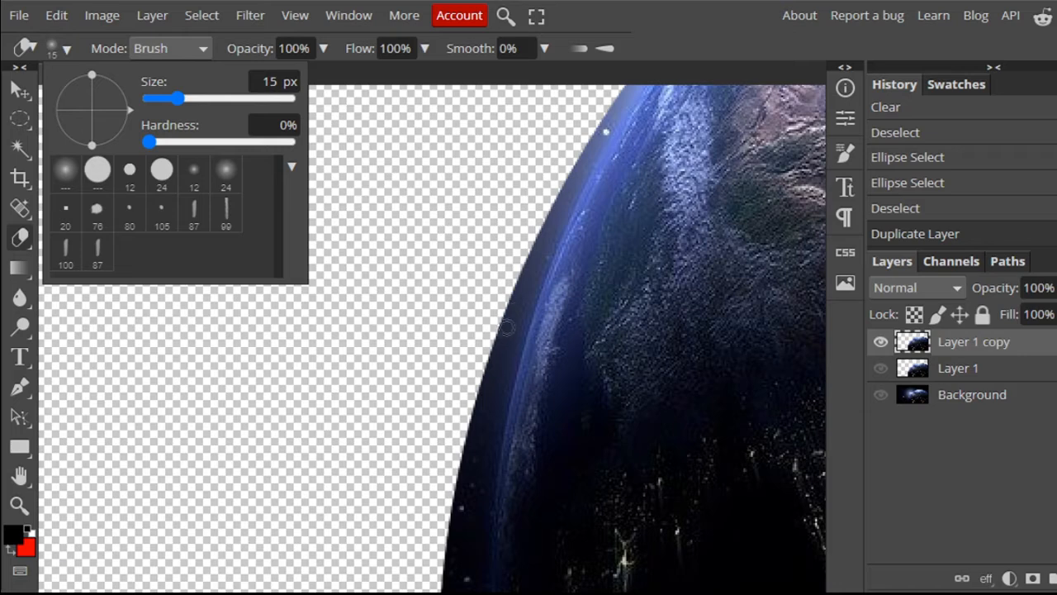
left_click_drag(178, 99, 195, 100)
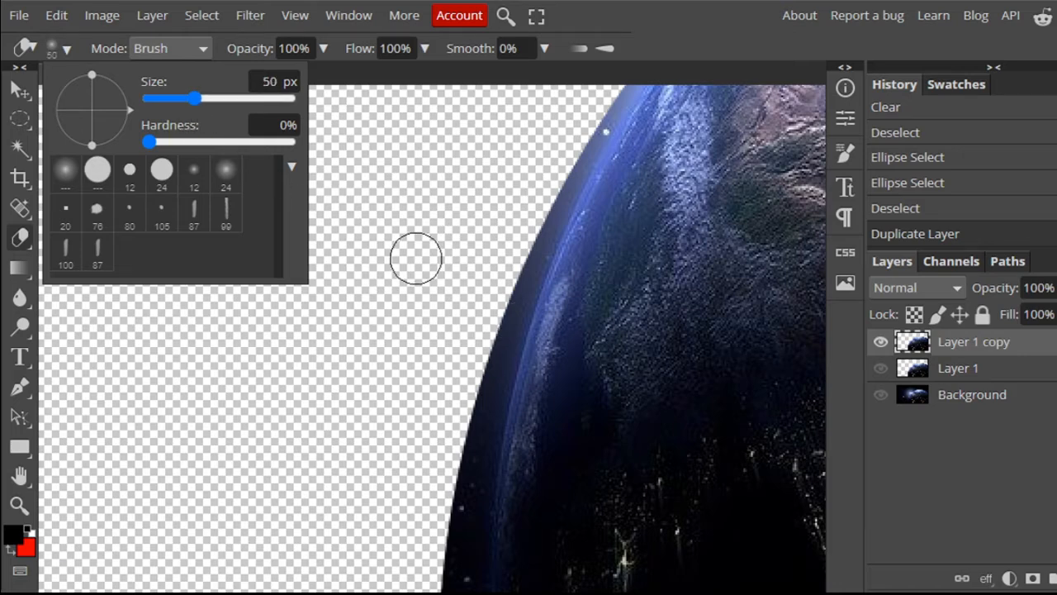
left_click(413, 291)
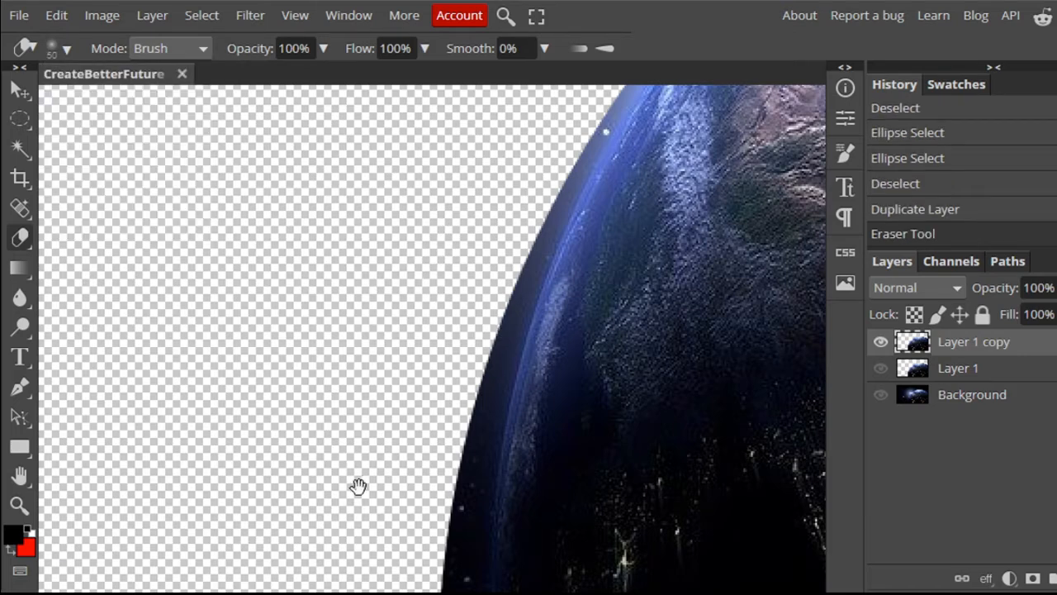
Erase the dark fringe along the Earth's left rim on Layer 1 copy, up to the bright sunrise spot
left_click_drag(356, 487, 372, 207)
mouse_move(396, 399)
left_mouse_down()
mouse_move(432, 373)
mouse_move(440, 517)
mouse_move(435, 302)
mouse_move(428, 510)
mouse_move(437, 532)
mouse_move(430, 284)
mouse_move(439, 232)
mouse_move(415, 261)
mouse_move(364, 405)
left_mouse_up()
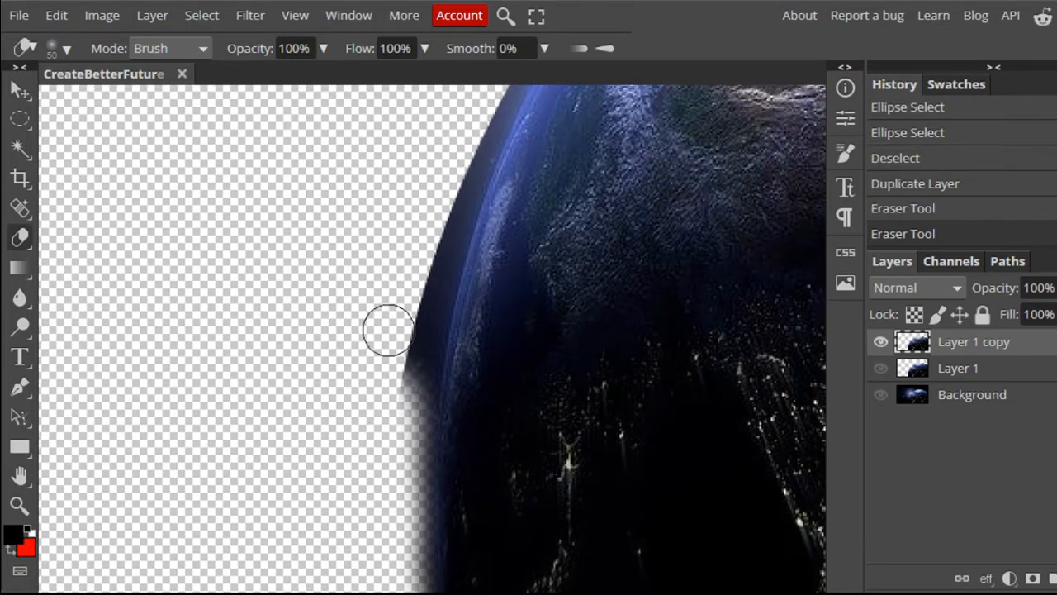
mouse_move(389, 327)
left_mouse_down()
mouse_move(379, 540)
mouse_move(368, 567)
mouse_move(391, 311)
mouse_move(424, 189)
mouse_move(454, 194)
left_mouse_up()
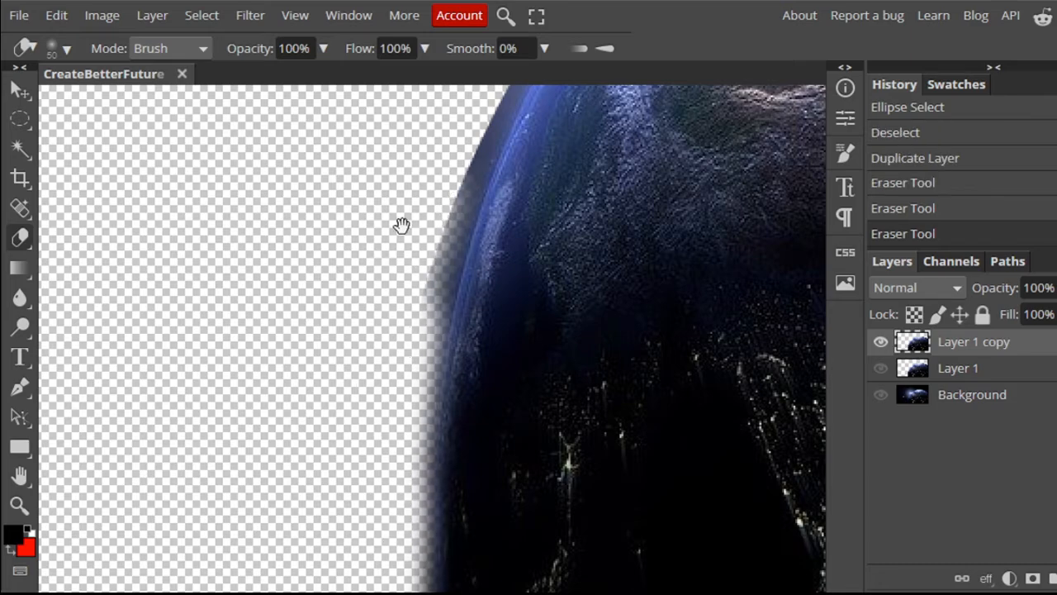
left_click_drag(401, 224, 359, 327)
left_click_drag(398, 261, 359, 346)
left_click_drag(366, 287, 265, 442)
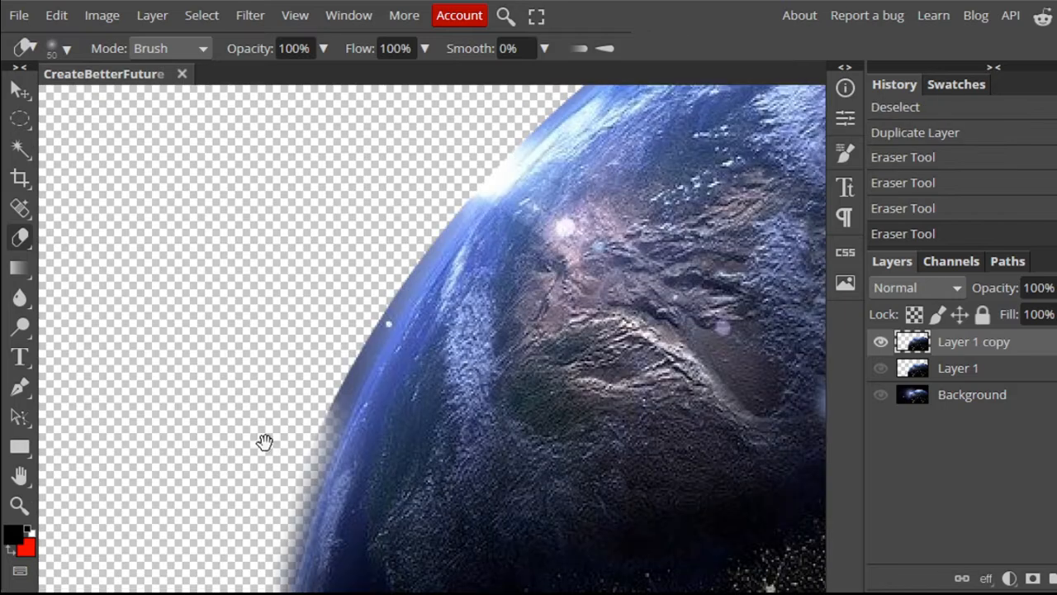
mouse_move(327, 426)
left_mouse_down()
mouse_move(336, 338)
mouse_move(308, 373)
mouse_move(422, 190)
mouse_move(350, 272)
left_mouse_up()
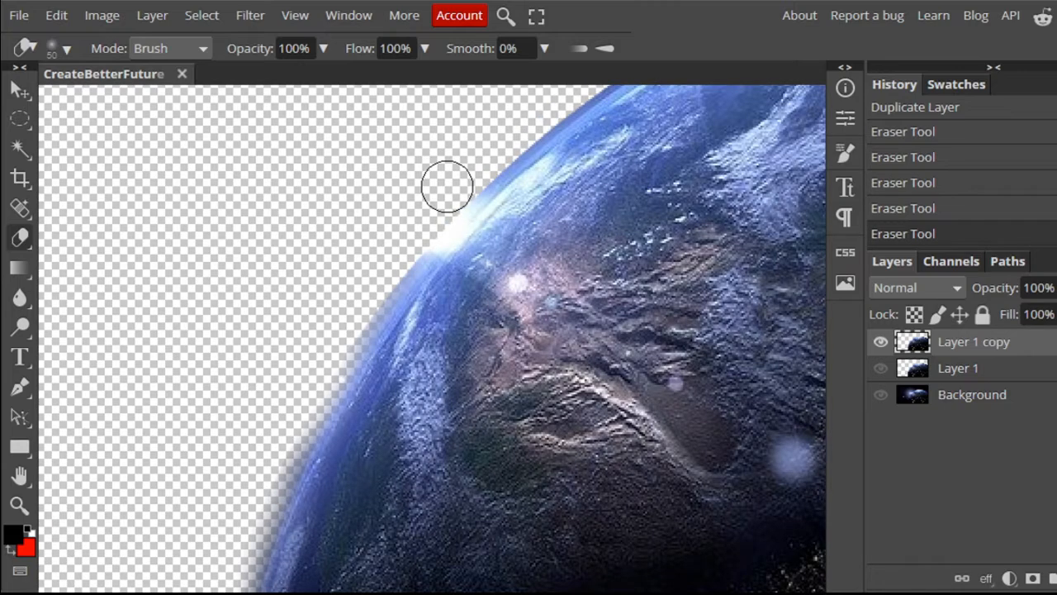
Erase the dark fringe from the sunrise spot over the Earth's top to the canvas's right edge, leaving a soft rim
left_click_drag(447, 187, 241, 467)
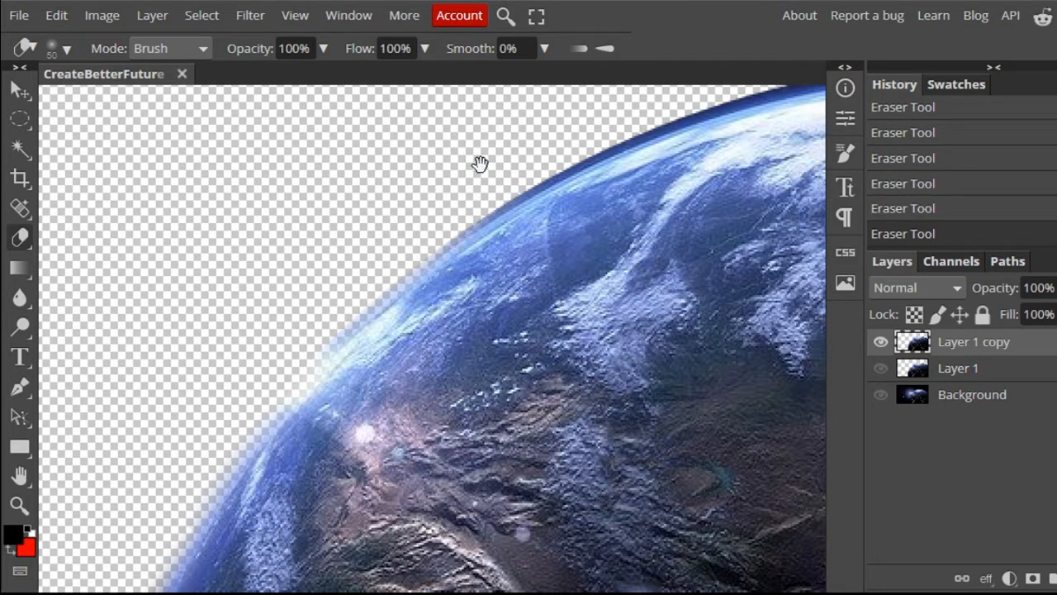
left_click_drag(480, 163, 364, 226)
mouse_move(334, 265)
left_mouse_down()
mouse_move(505, 163)
mouse_move(457, 184)
mouse_move(493, 154)
mouse_move(306, 237)
left_mouse_up()
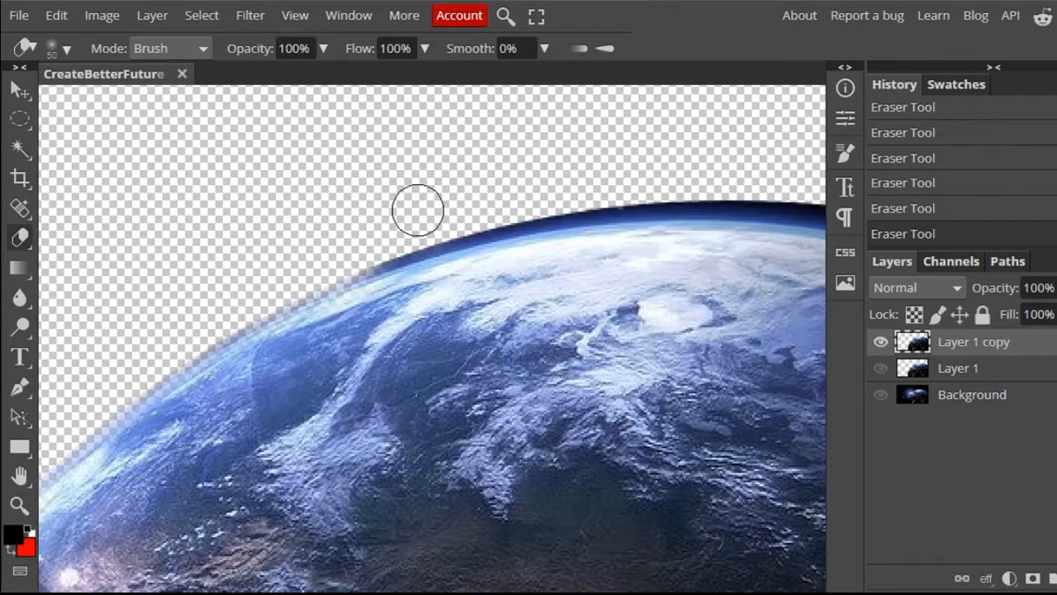
mouse_move(418, 209)
left_mouse_down()
mouse_move(525, 190)
mouse_move(397, 233)
left_mouse_up()
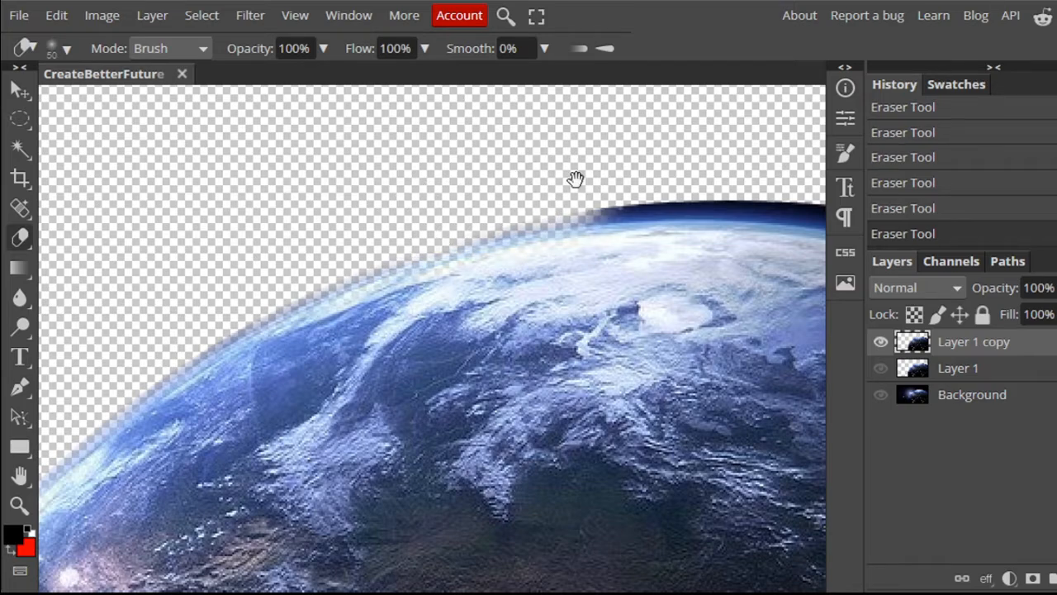
mouse_move(575, 179)
left_mouse_down()
mouse_move(414, 234)
mouse_move(421, 246)
mouse_move(583, 243)
mouse_move(394, 220)
left_mouse_up()
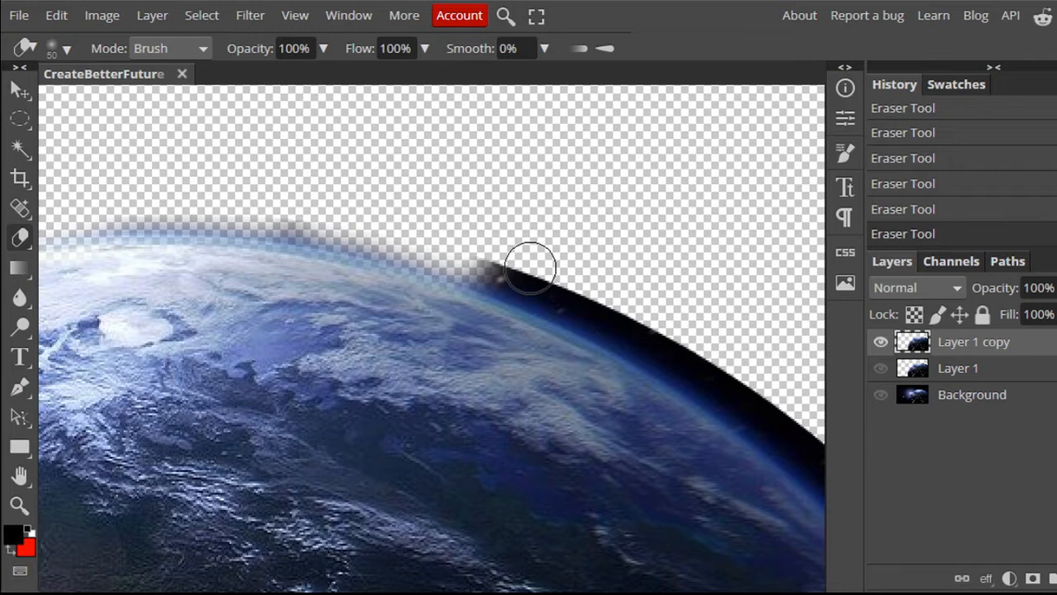
left_click_drag(529, 268, 639, 328)
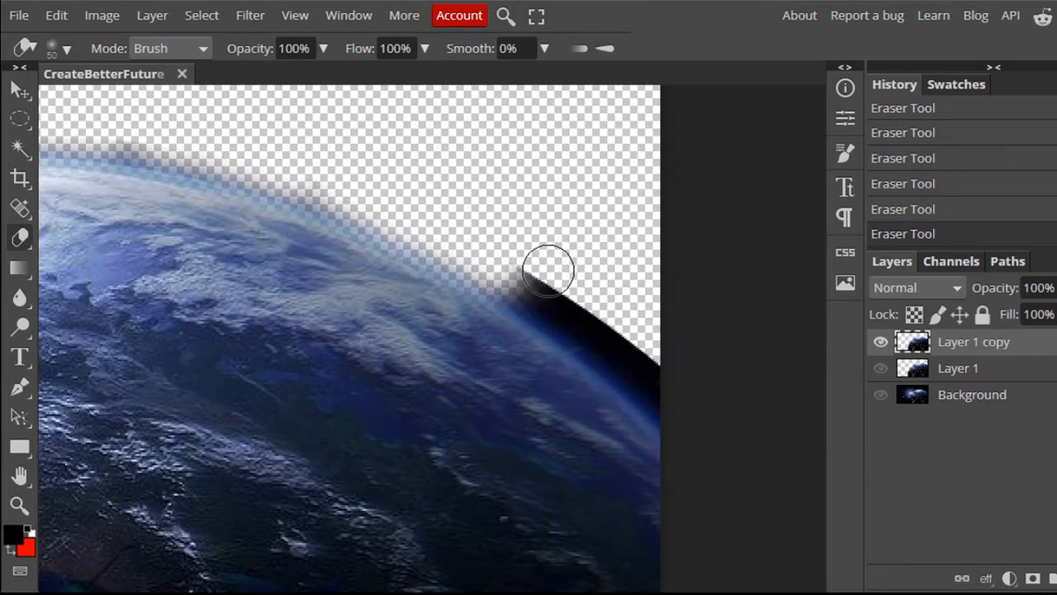
left_click_drag(548, 271, 686, 385)
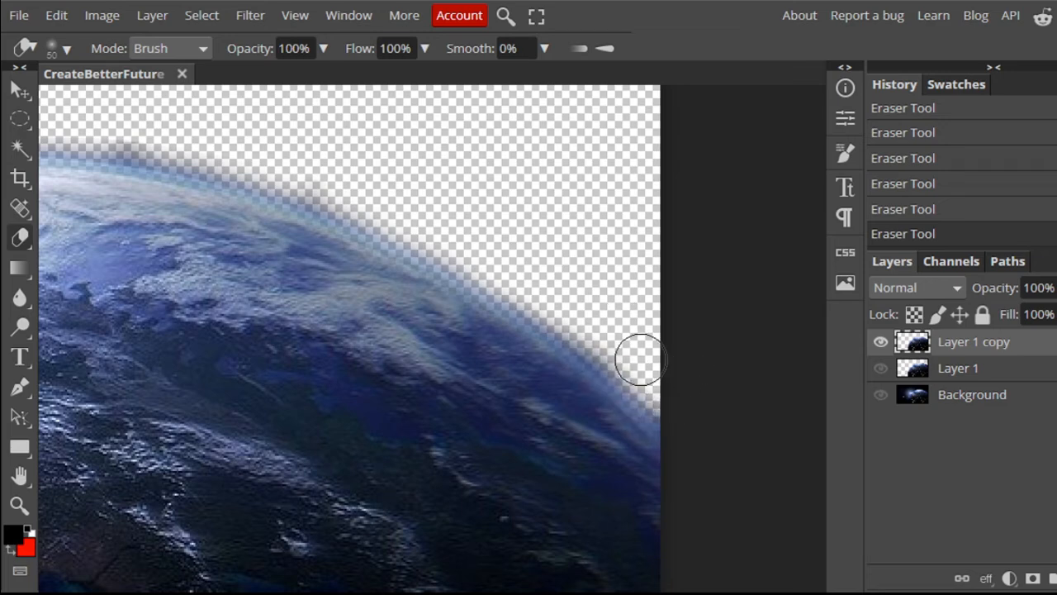
key("ctrl+0")
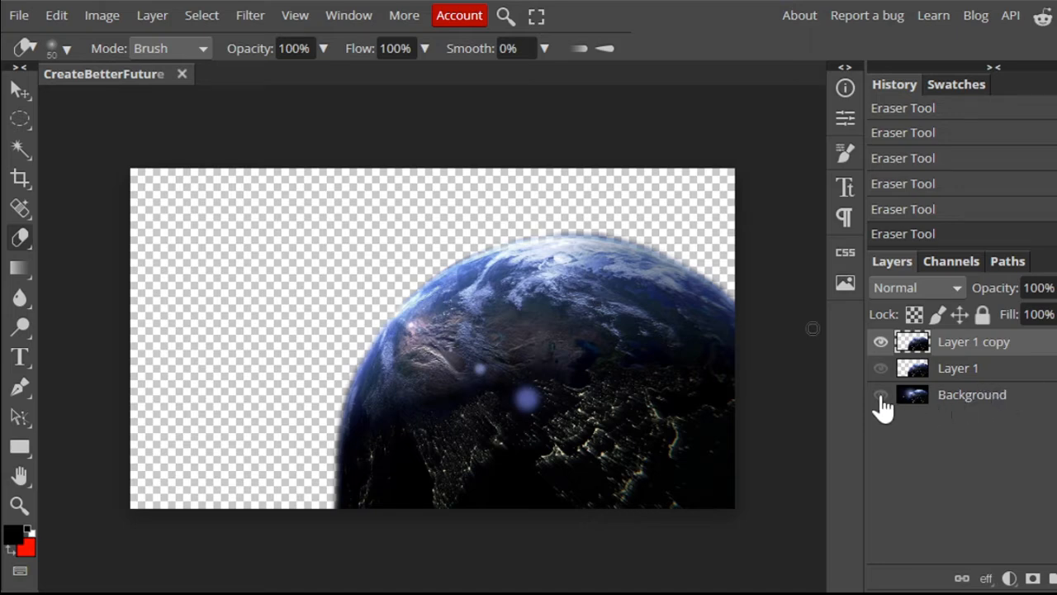
Delete the hidden Layer 1 and rename Layer 1 copy to earth
left_click(934, 376)
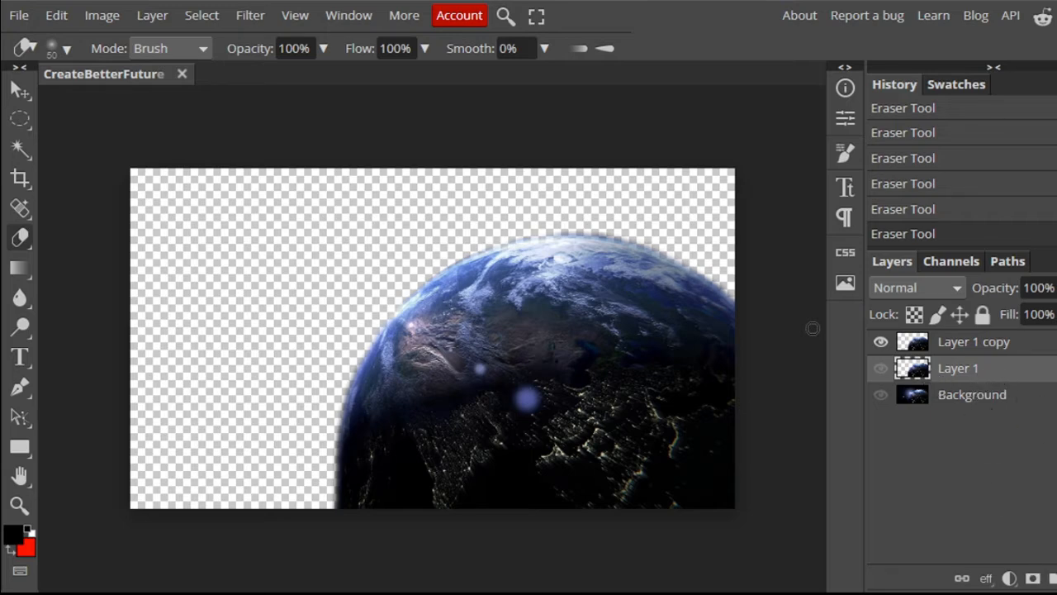
key("Delete")
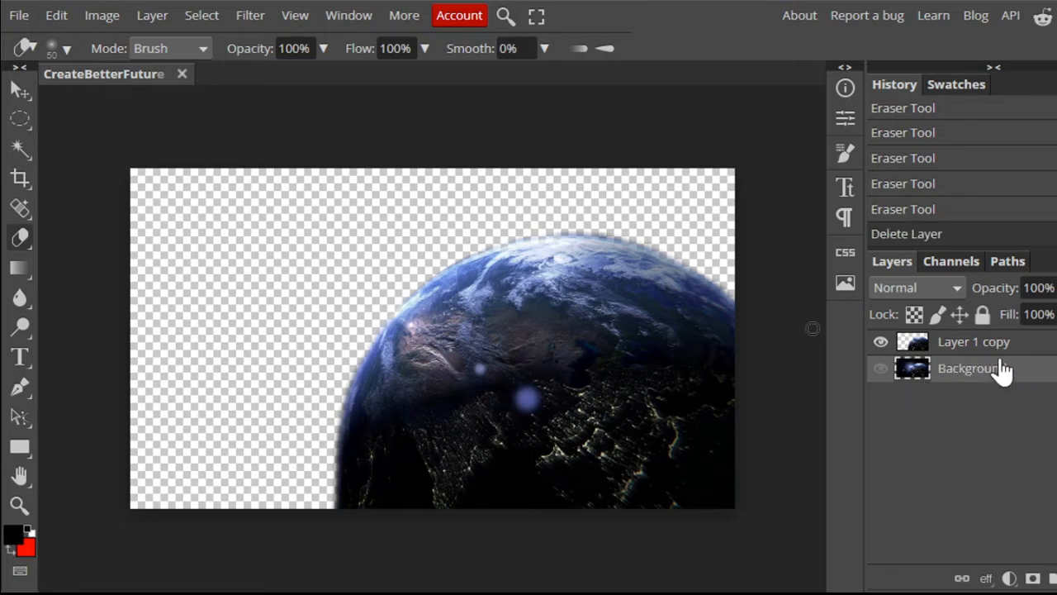
left_click(977, 348)
double_click(976, 341)
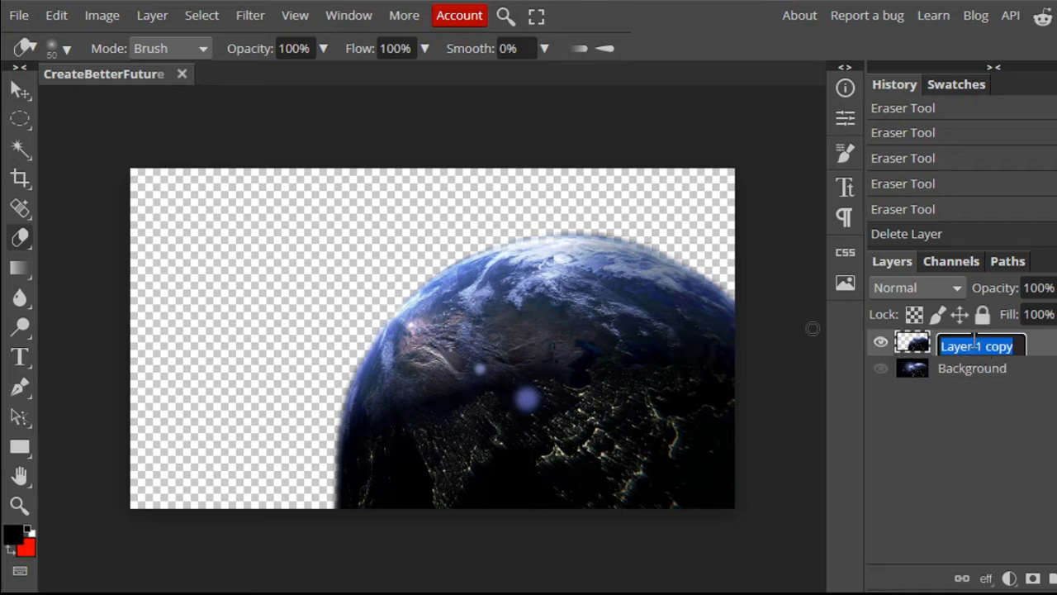
type("earth")
key("Return")
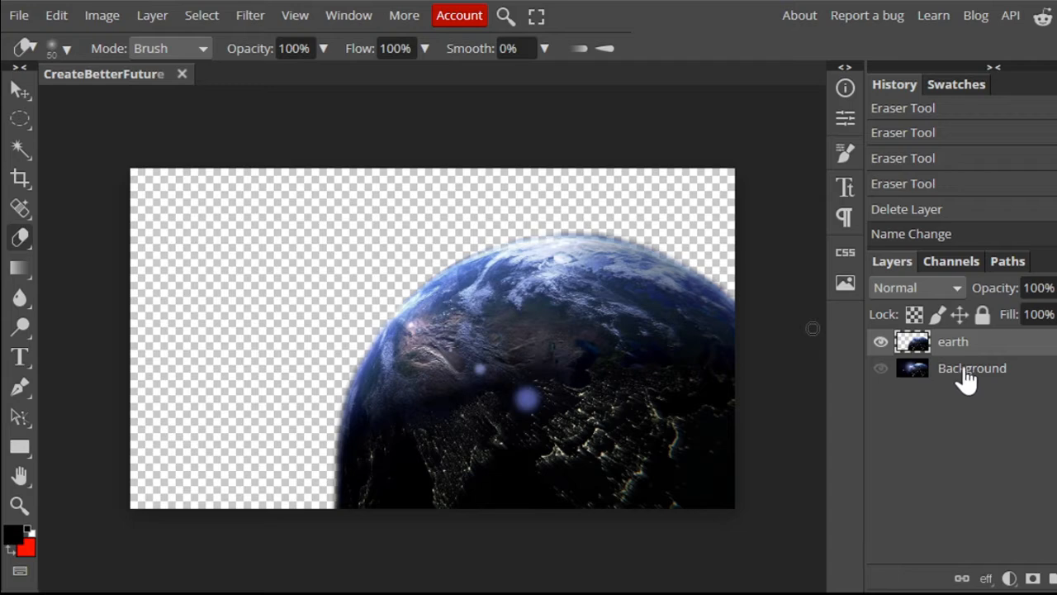
Duplicate the Background layer and rename the duplicate to space
double_click(966, 370)
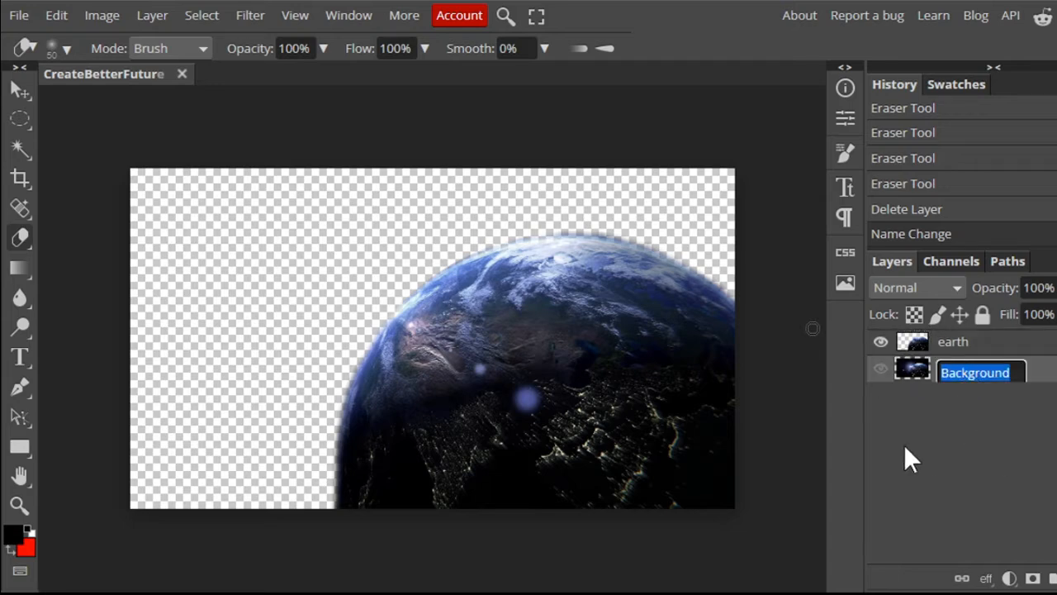
left_click(1051, 400)
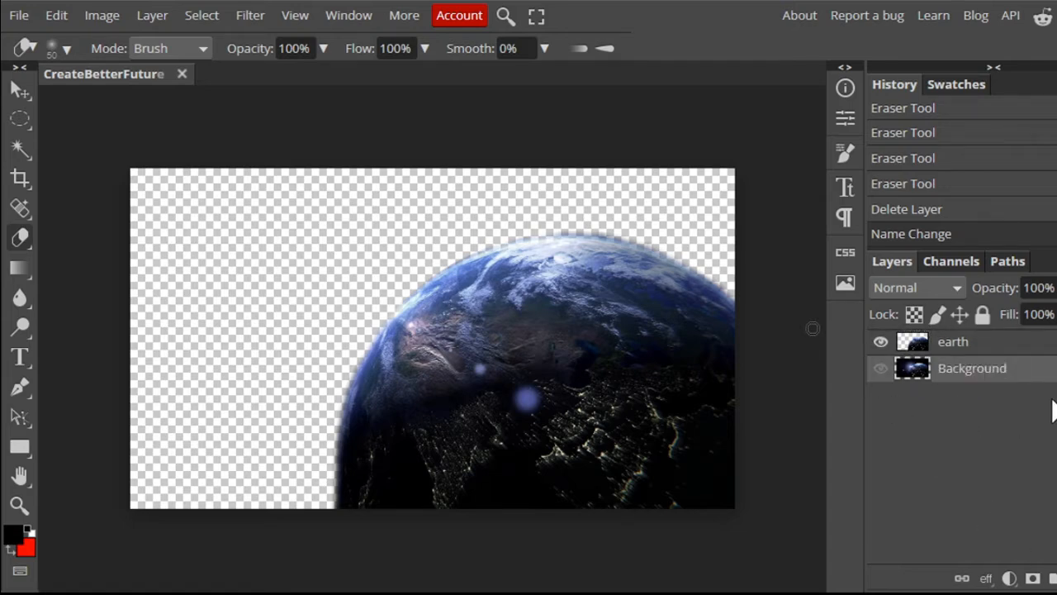
right_click(1049, 380)
left_click(1024, 154)
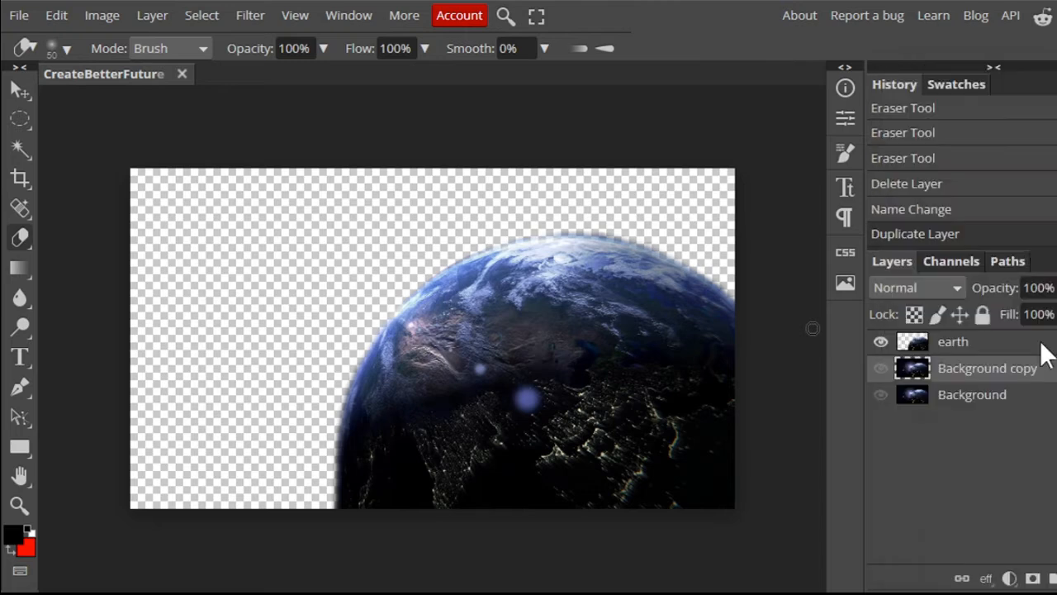
left_click(881, 396)
left_click(881, 396)
double_click(978, 371)
type("space")
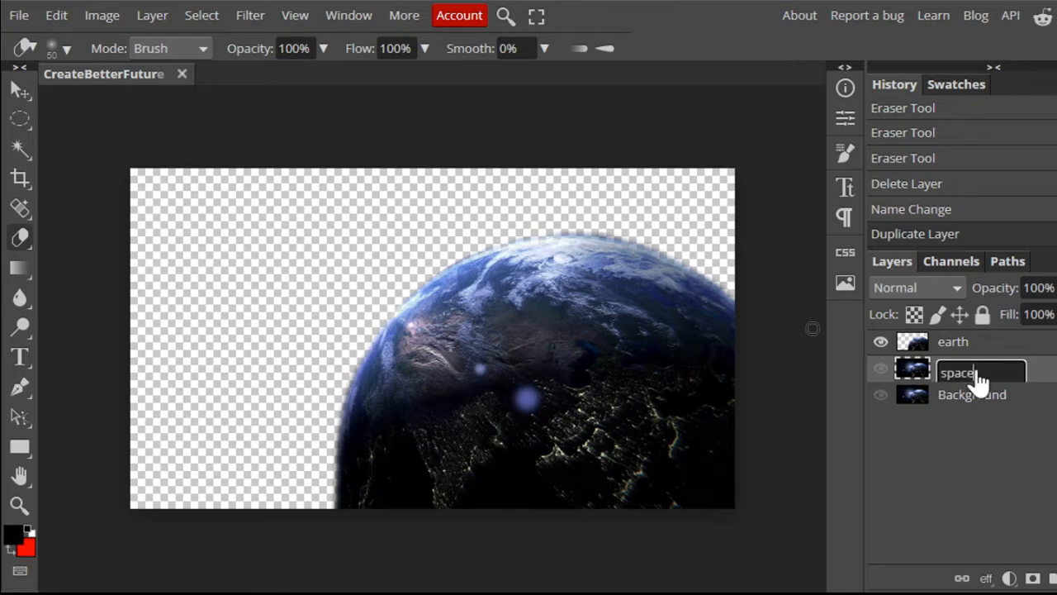
key("Return")
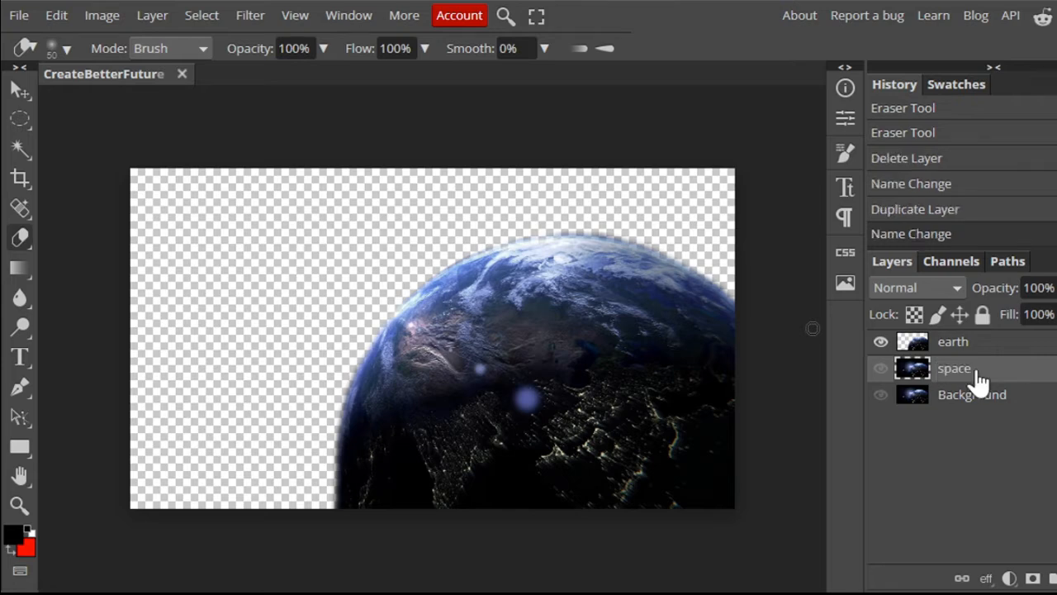
Show the space layer and apply a Gaussian Blur with a radius of about 10 px to it
left_click(881, 369)
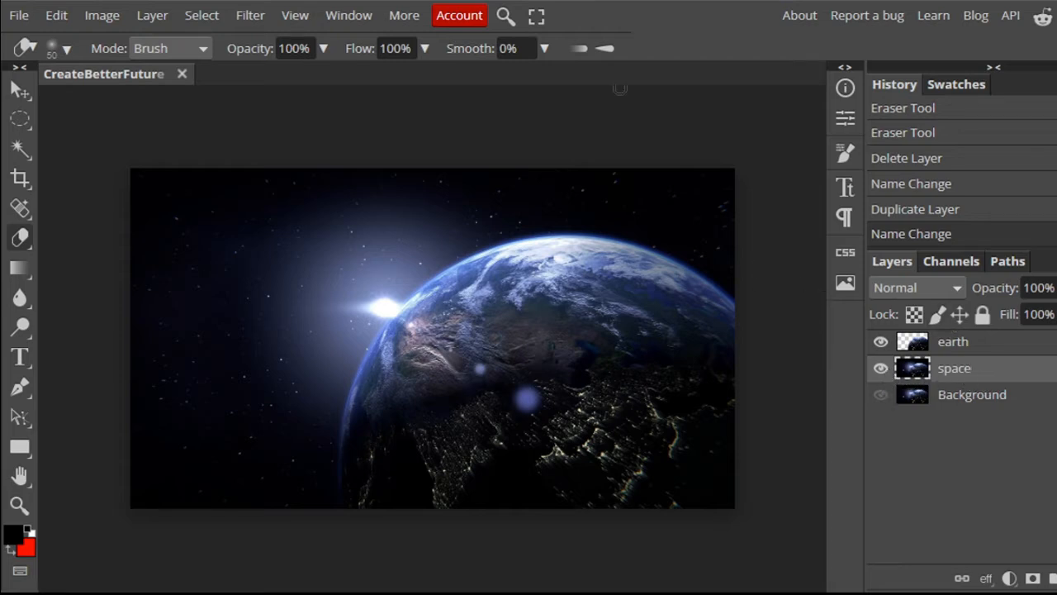
left_click(247, 18)
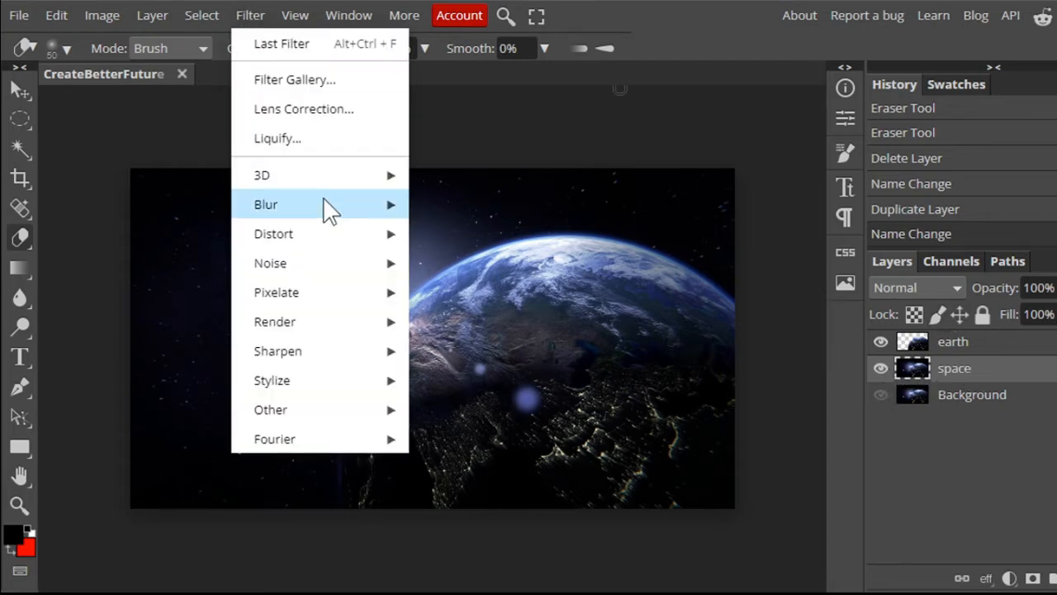
mouse_move(327, 209)
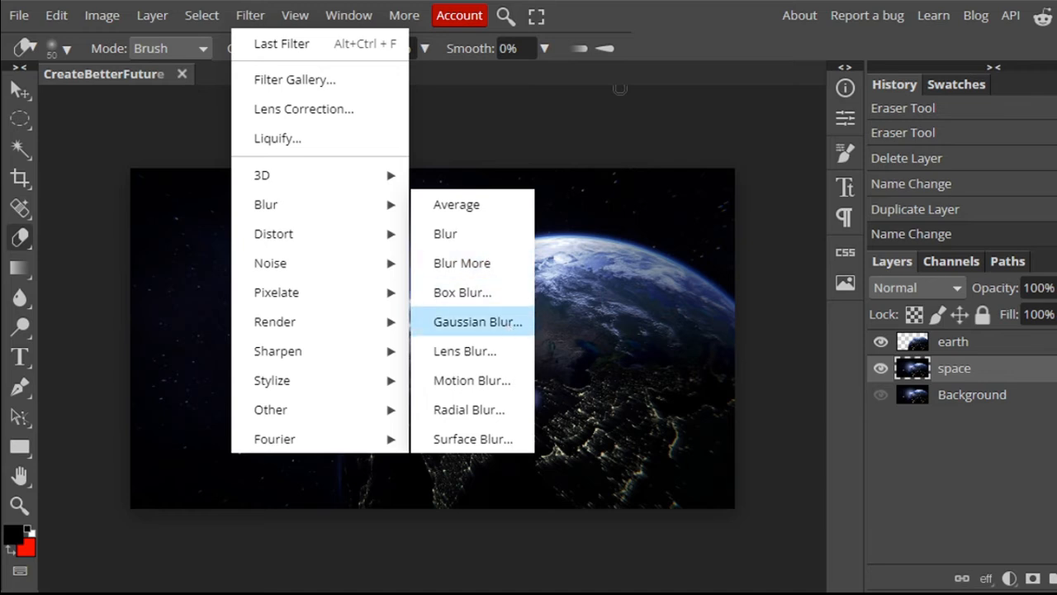
left_click(508, 323)
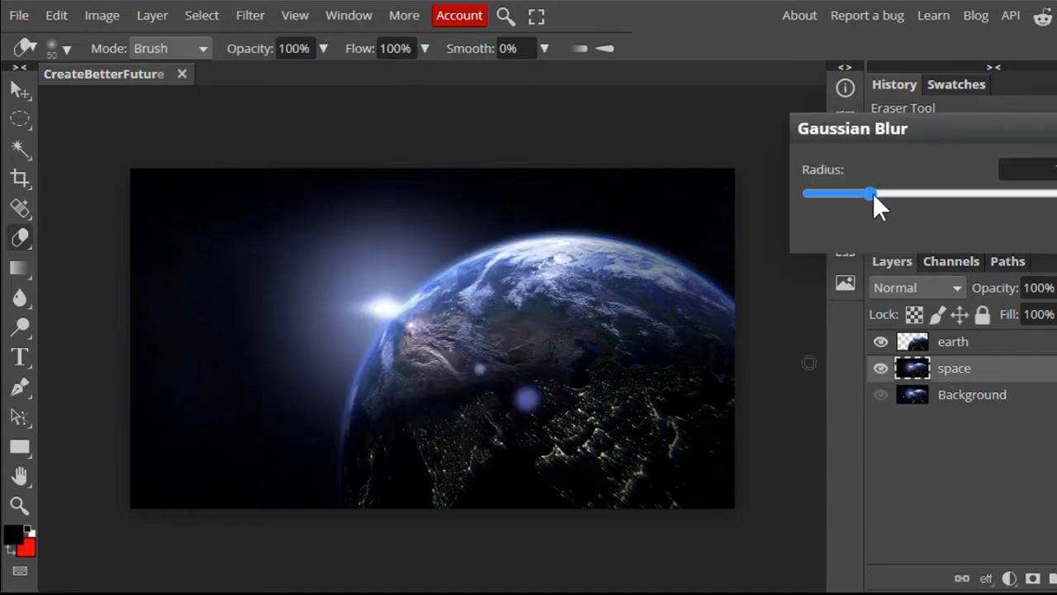
left_click_drag(873, 193, 913, 189)
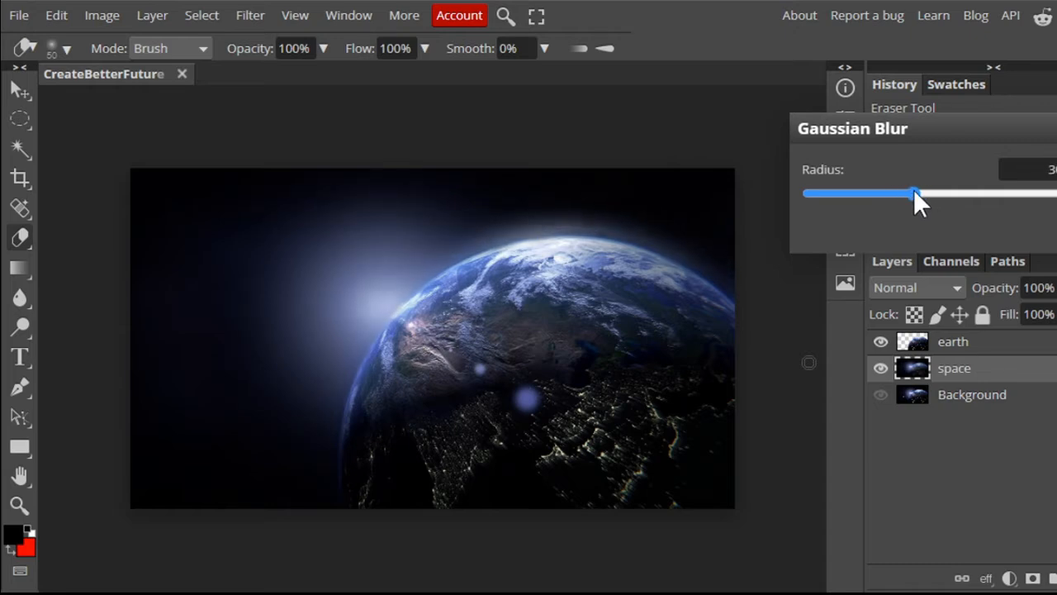
left_click_drag(901, 193, 879, 193)
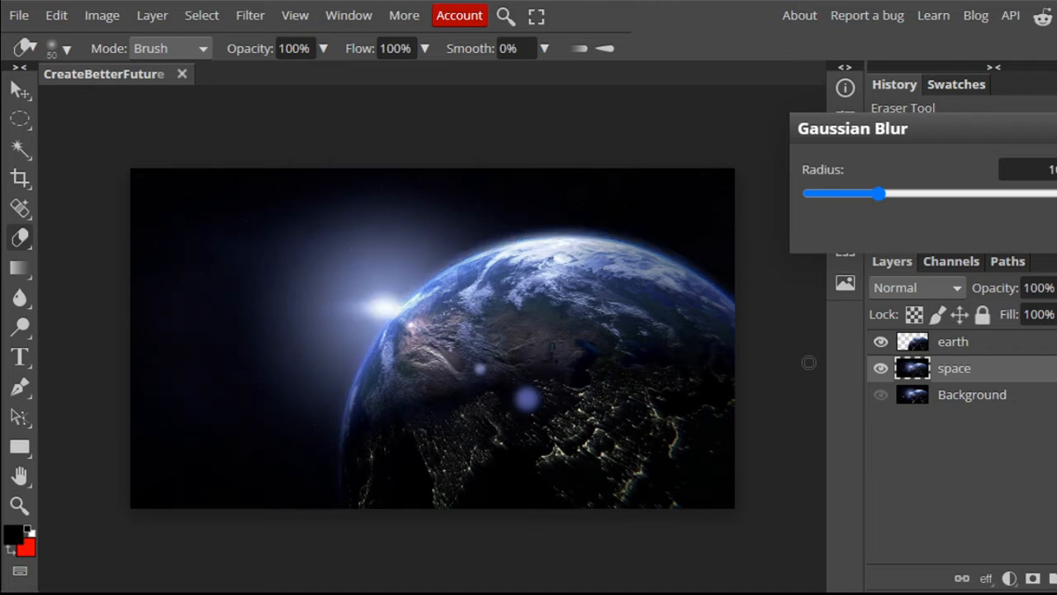
key("Return")
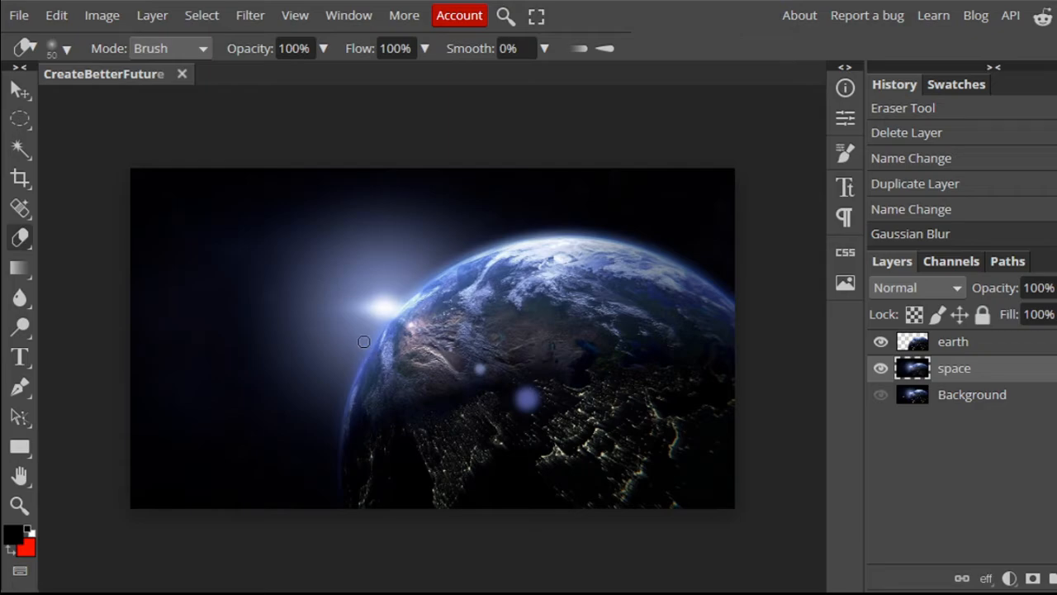
Check the Earth's soft rim against the blurred background near the sunrise and save the document
key("ctrl+plus")
key("ctrl+plus")
key("ctrl+plus")
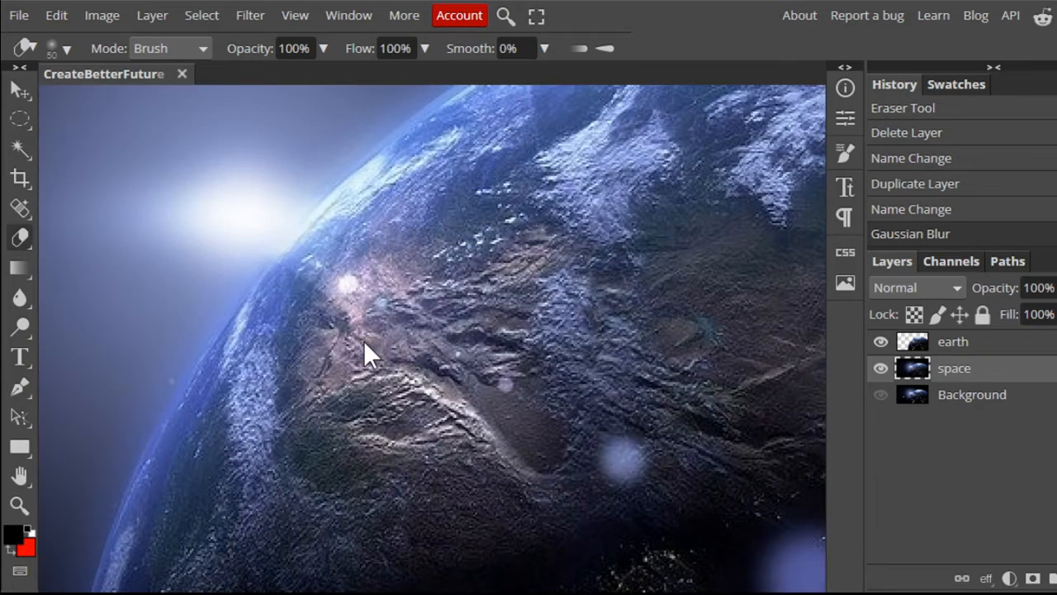
key("ctrl+minus")
key("ctrl+minus")
key("ctrl+minus")
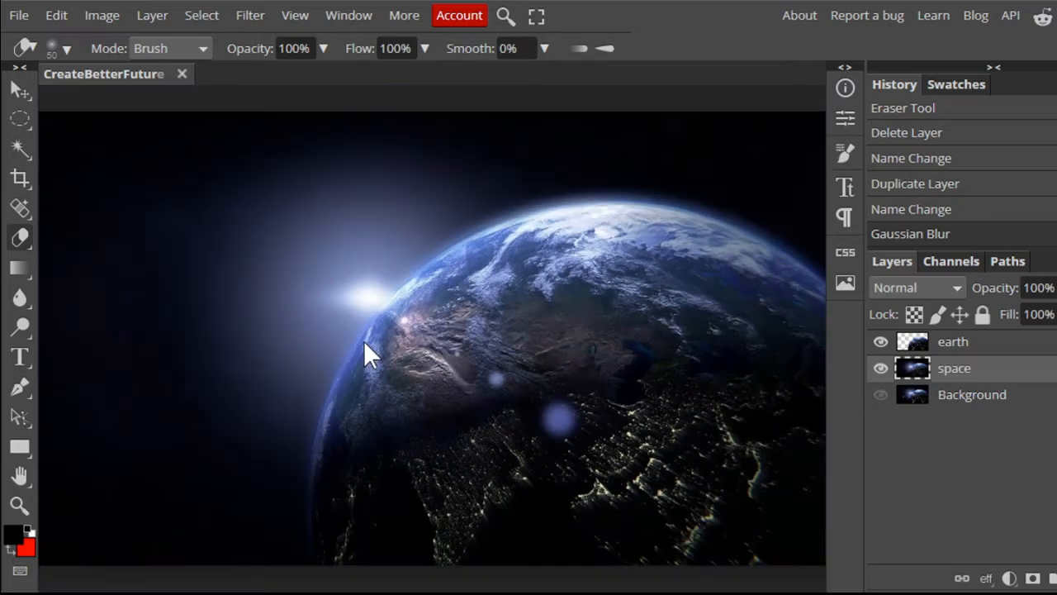
key("ctrl+minus")
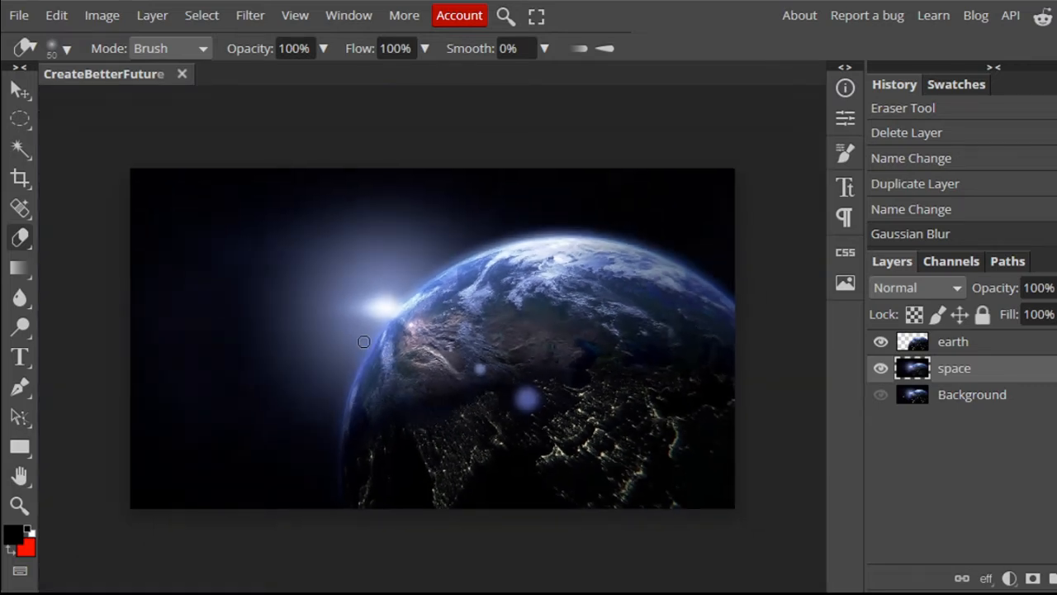
key("ctrl+s")
Hide the space layer and show the Background layer, comparing the blurred and starry skies around the sunrise
key("ctrl+plus")
key("ctrl+plus")
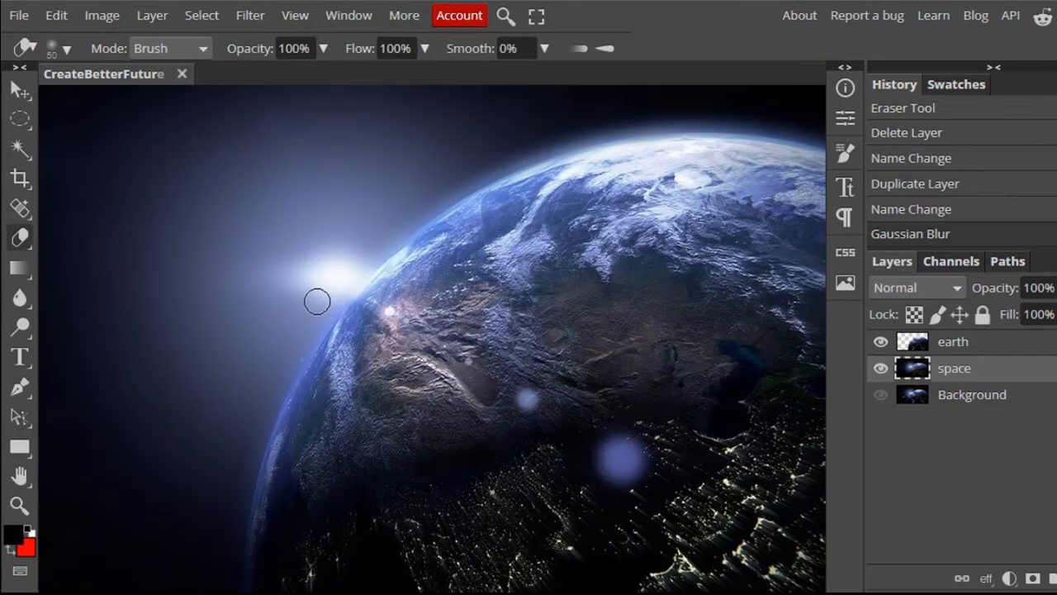
left_click_drag(319, 311, 176, 460)
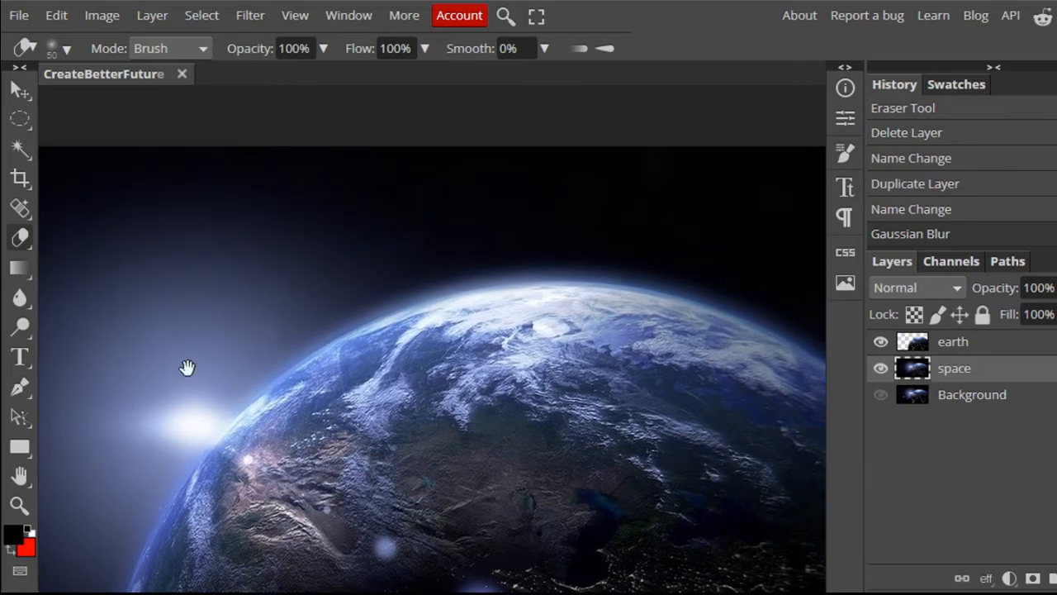
left_click_drag(186, 367, 508, 300)
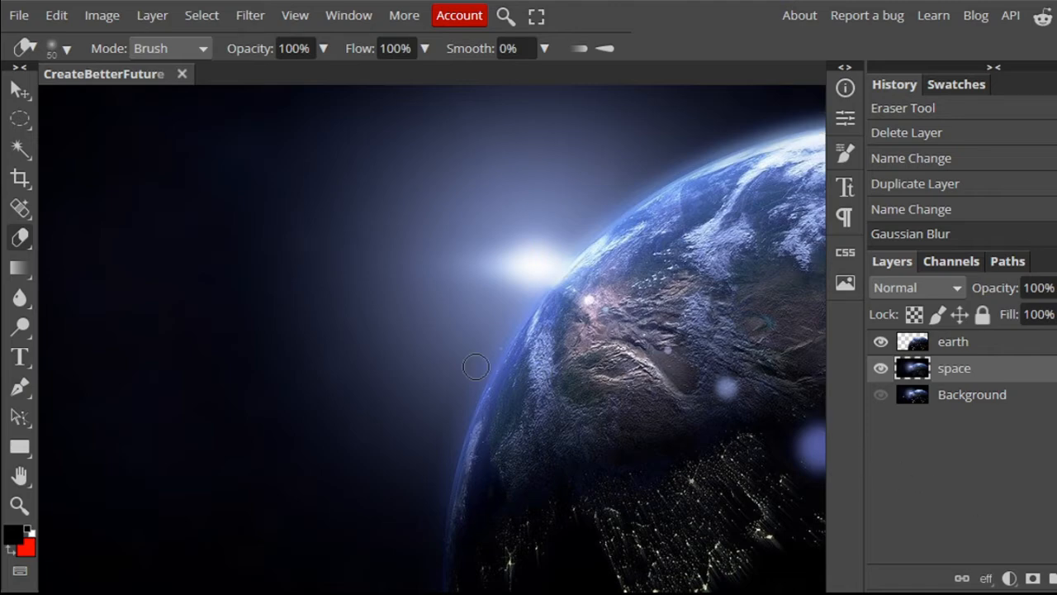
left_click_drag(449, 312, 342, 449)
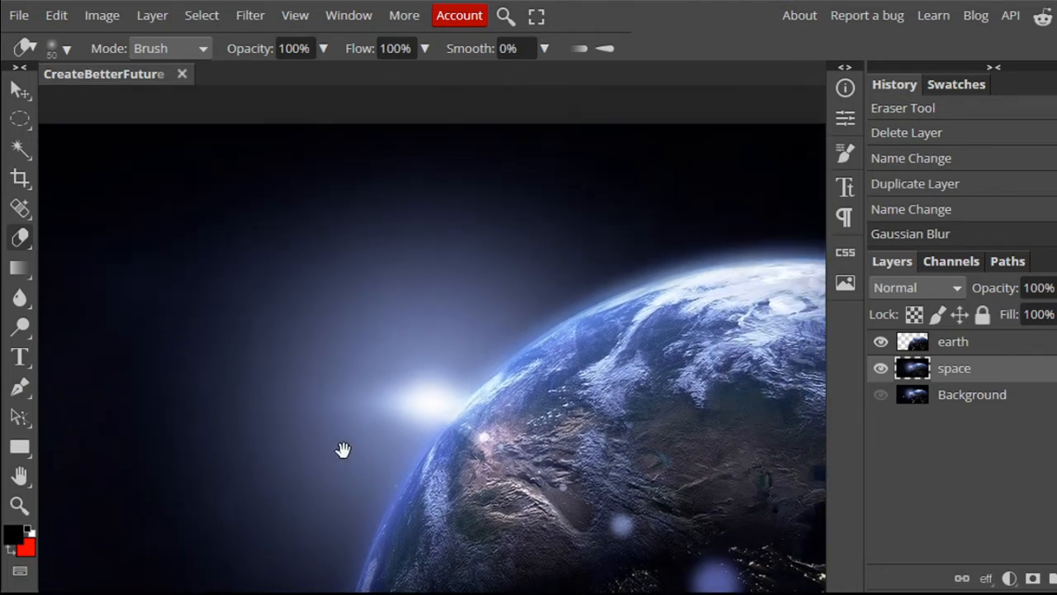
left_click_drag(433, 323, 661, 310)
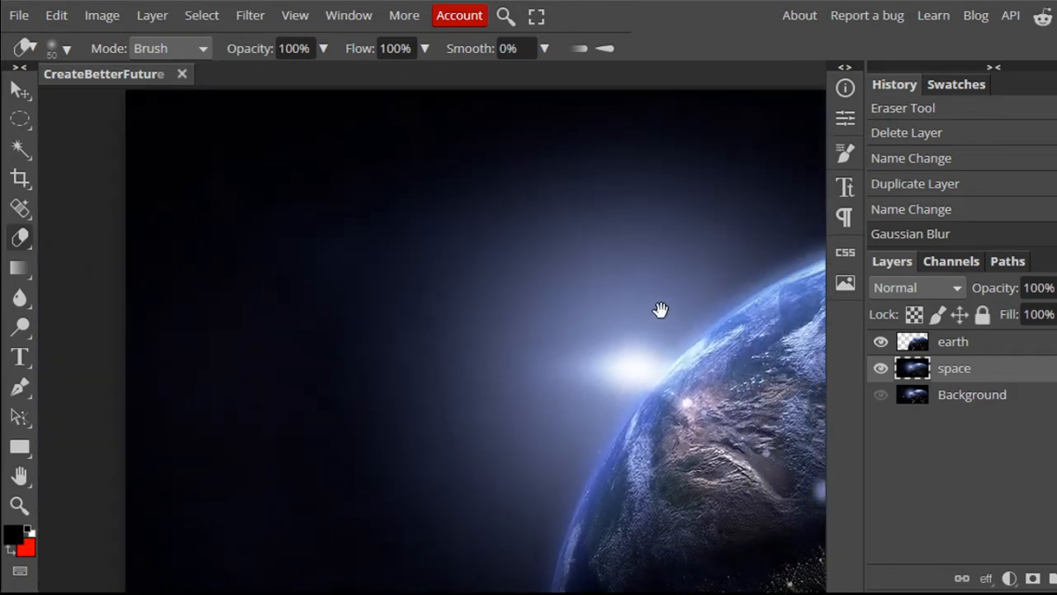
left_click(880, 368)
left_click(880, 395)
left_click(881, 370)
left_click(880, 370)
left_click(881, 372)
left_click(880, 370)
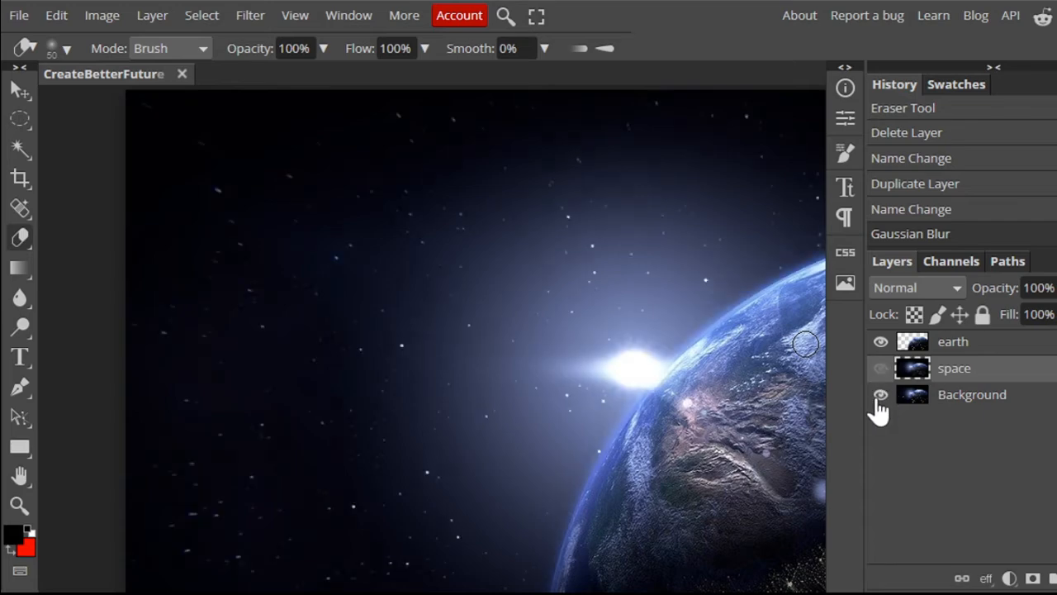
left_click(880, 395)
left_click(880, 397)
Duplicate the Background layer and place the copy between the earth layer and the re-shown space layer
right_click(989, 403)
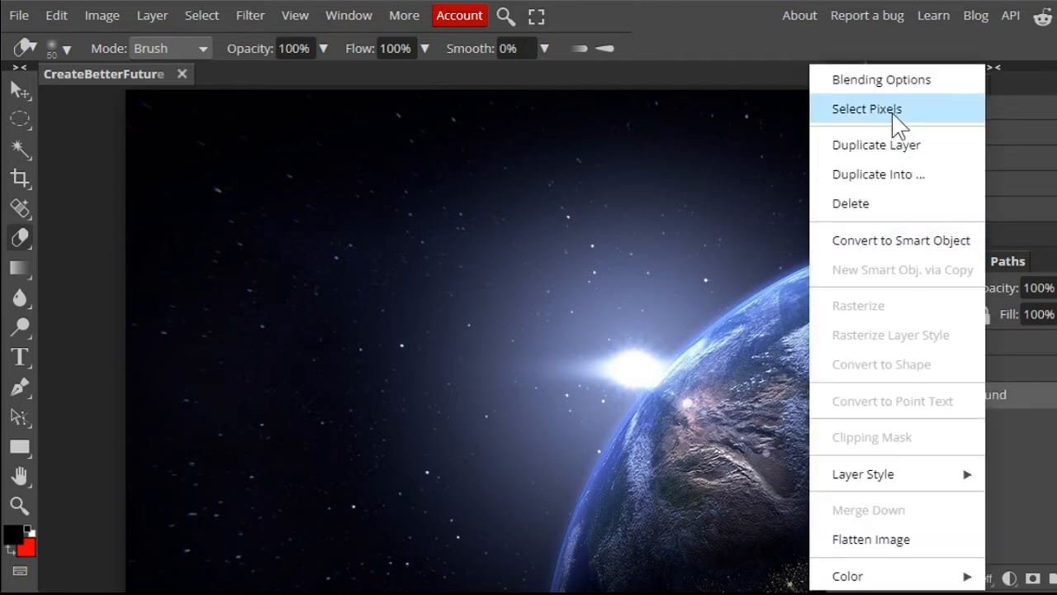
left_click(902, 151)
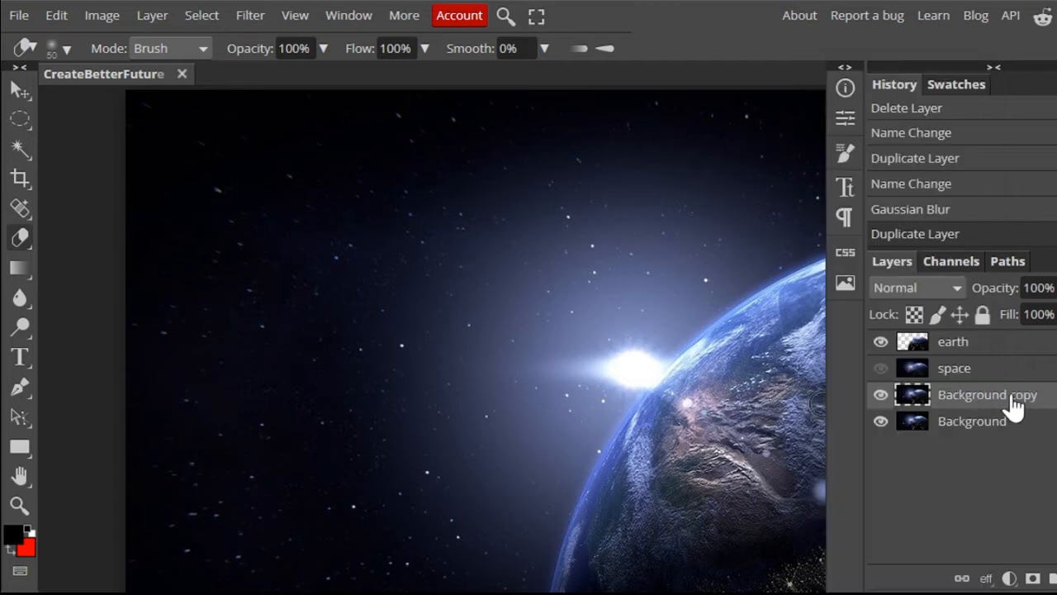
left_click_drag(1014, 405, 1016, 345)
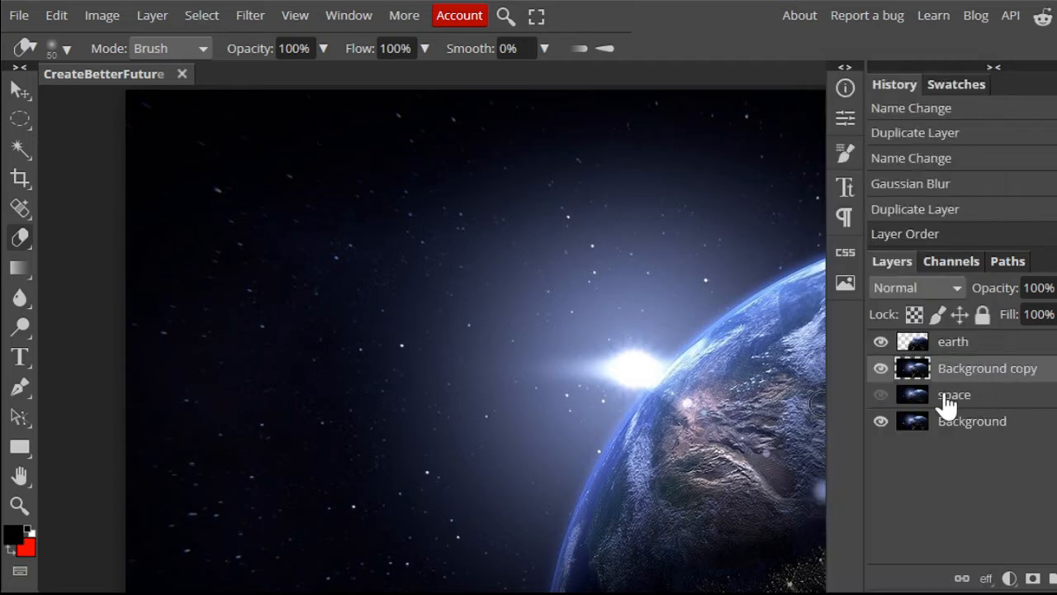
left_click(882, 395)
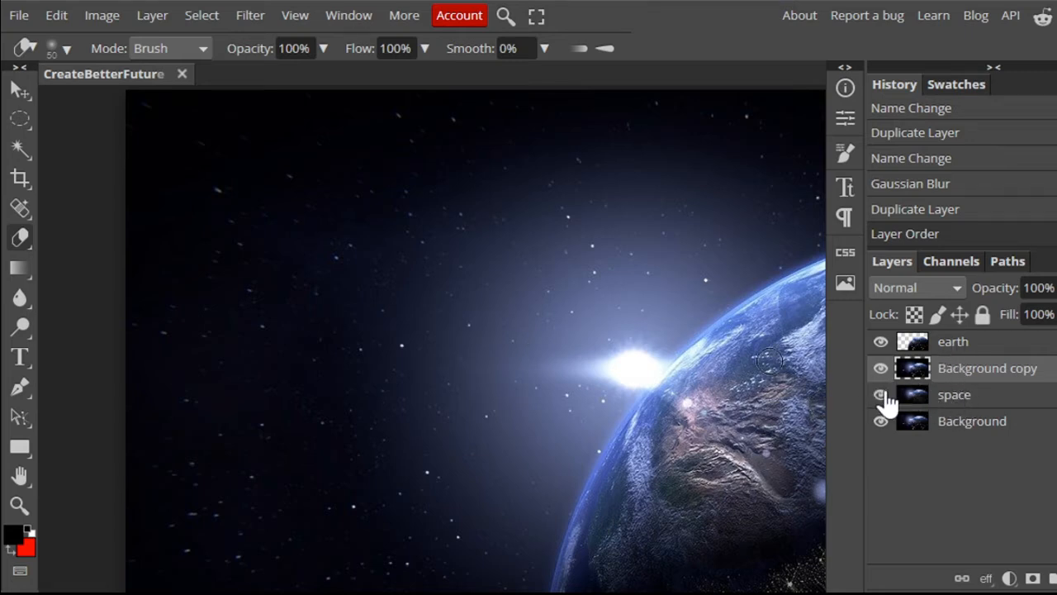
Open the blending options of the Background copy layer and move the dialog clear of the starry sky
double_click(1017, 370)
double_click(1054, 380)
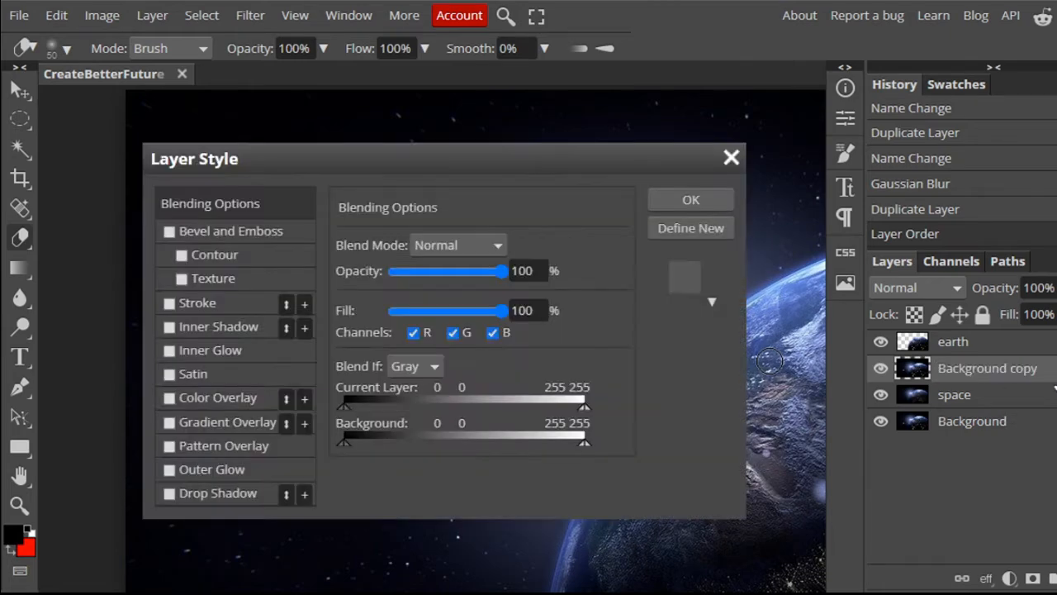
right_click(1054, 388)
left_click(618, 144)
right_click(1054, 386)
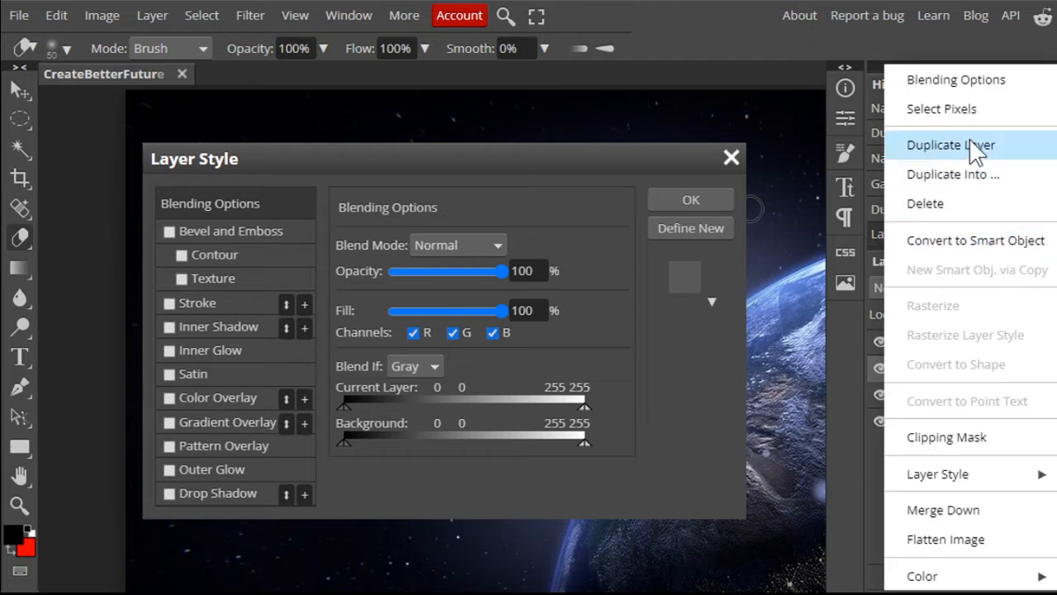
left_click(469, 149)
left_click_drag(469, 149, 984, 129)
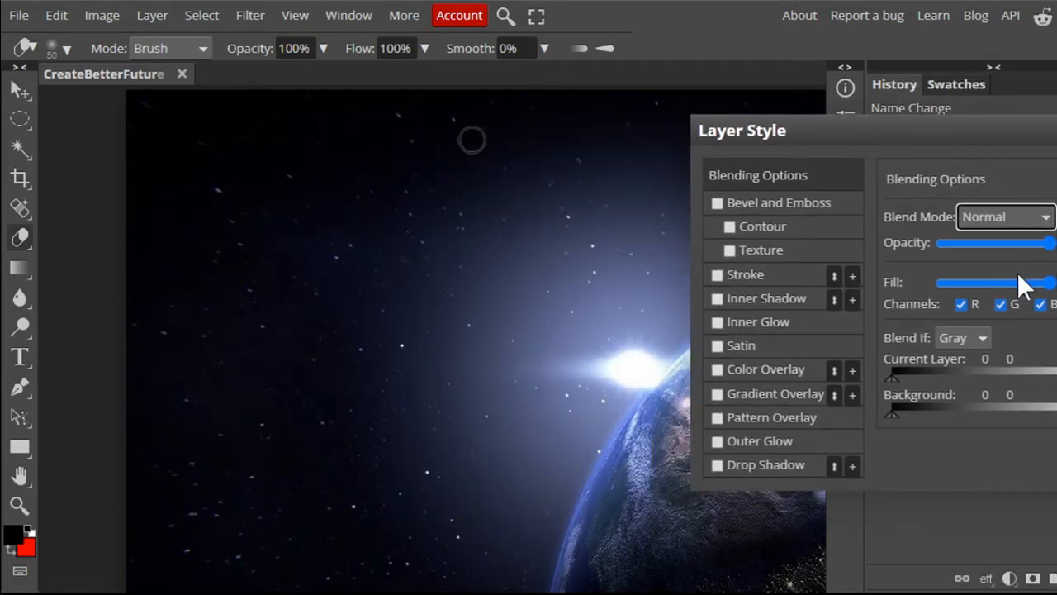
Try darkening blend modes such as Multiply, Color Burn and Darker Color on the Background copy layer
key("Down")
key("Down")
key("Down")
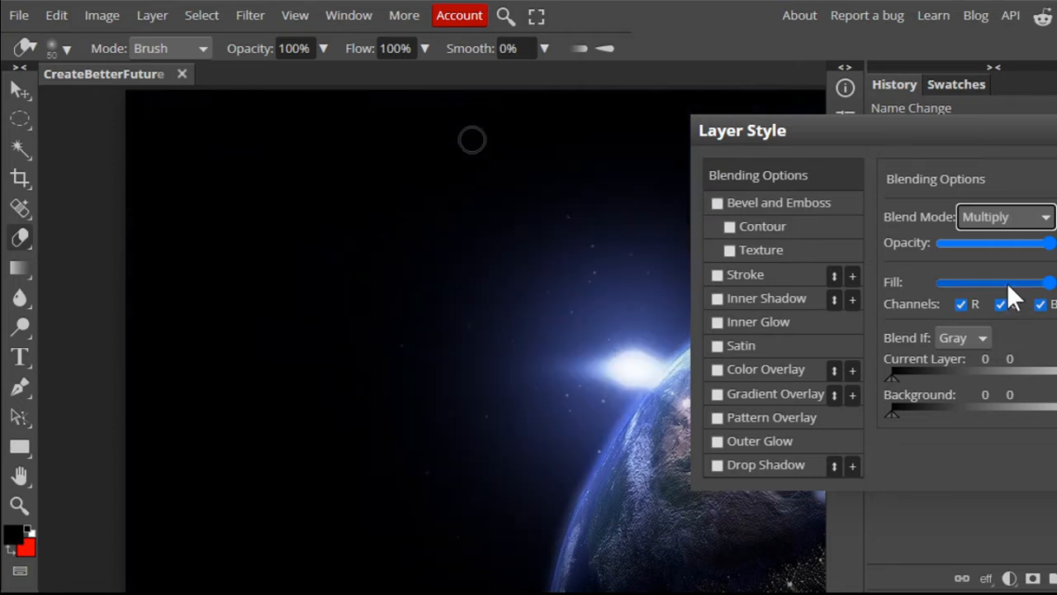
key("Down")
key("Down")
key("Down")
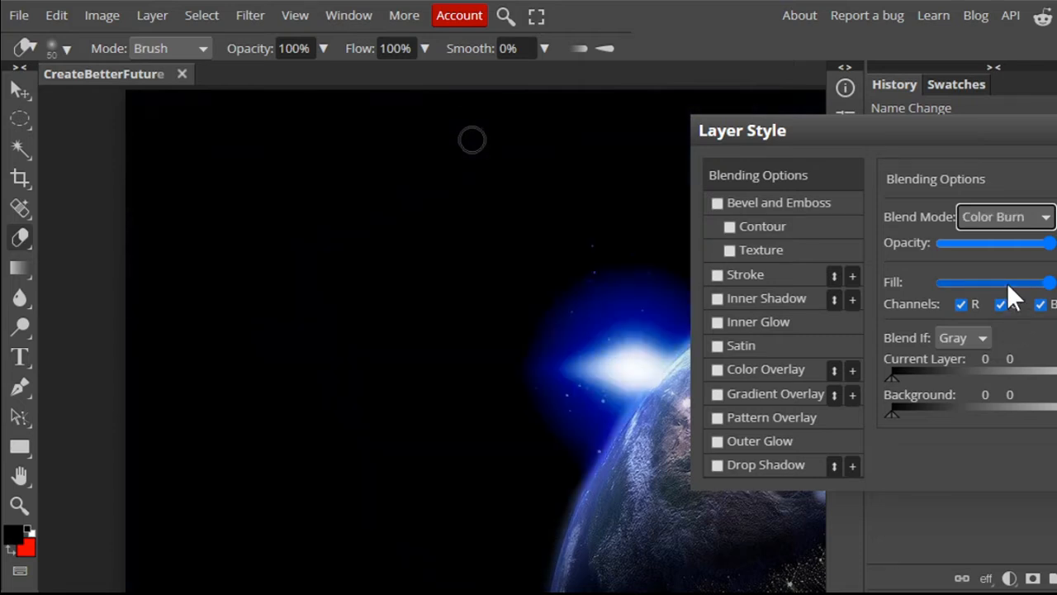
key("Up")
key("Up")
key("Up")
key("Up")
key("Down")
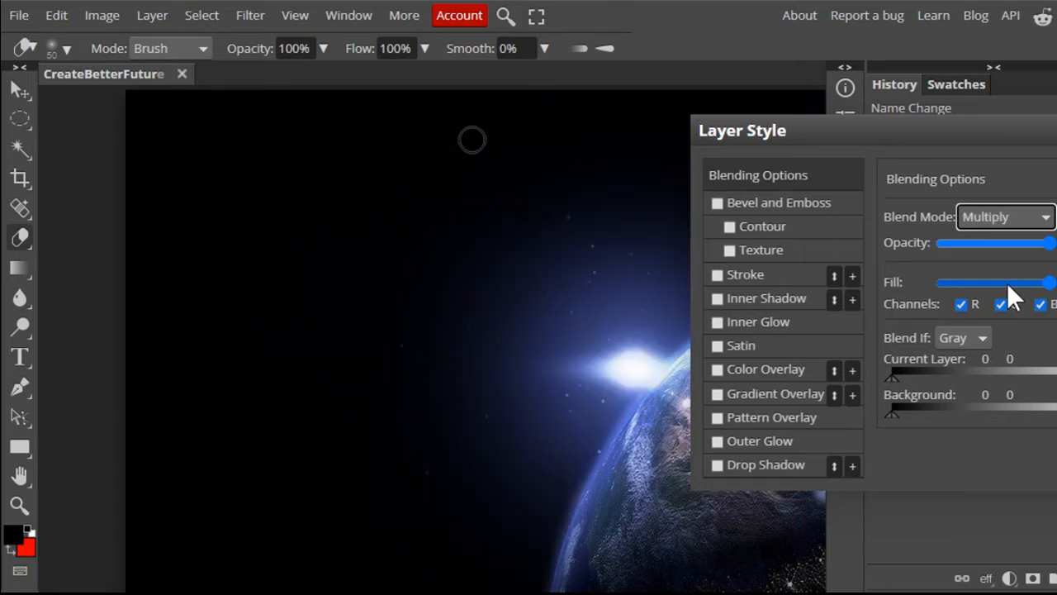
key("Down")
key("Down")
key("Down")
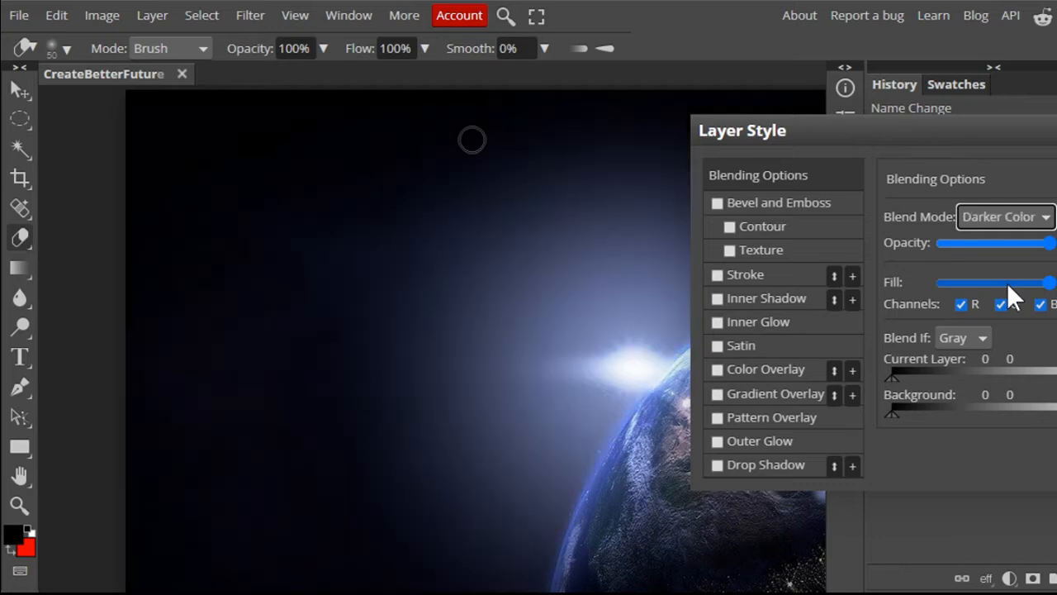
Try the lightening blend modes Screen, Linear Dodge, Lighter Color and Color Dodge on the Background copy layer
key("Down")
key("Down")
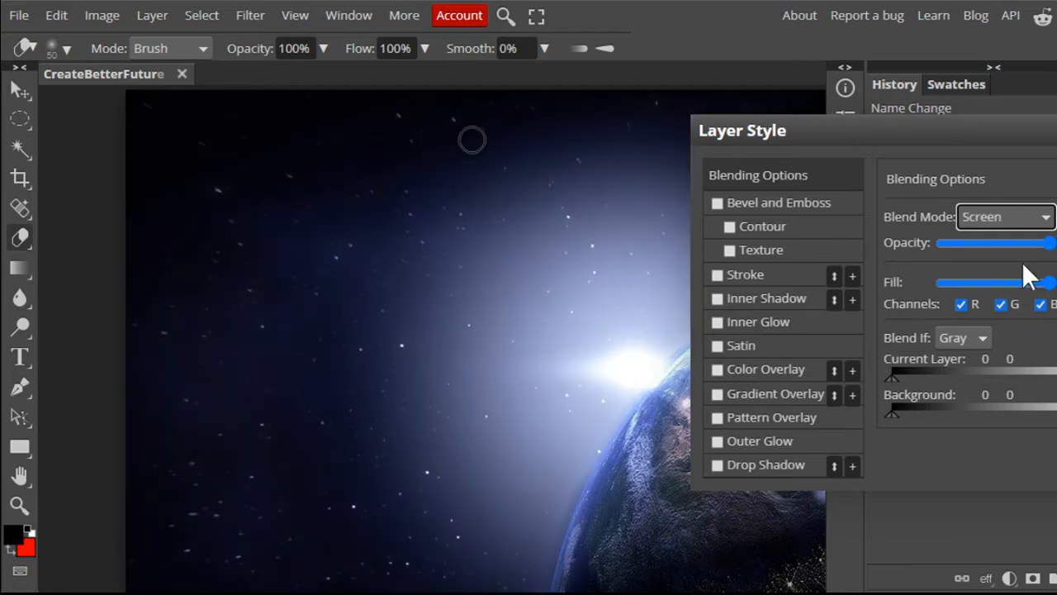
key("Down")
key("Down")
key("Down")
key("Down")
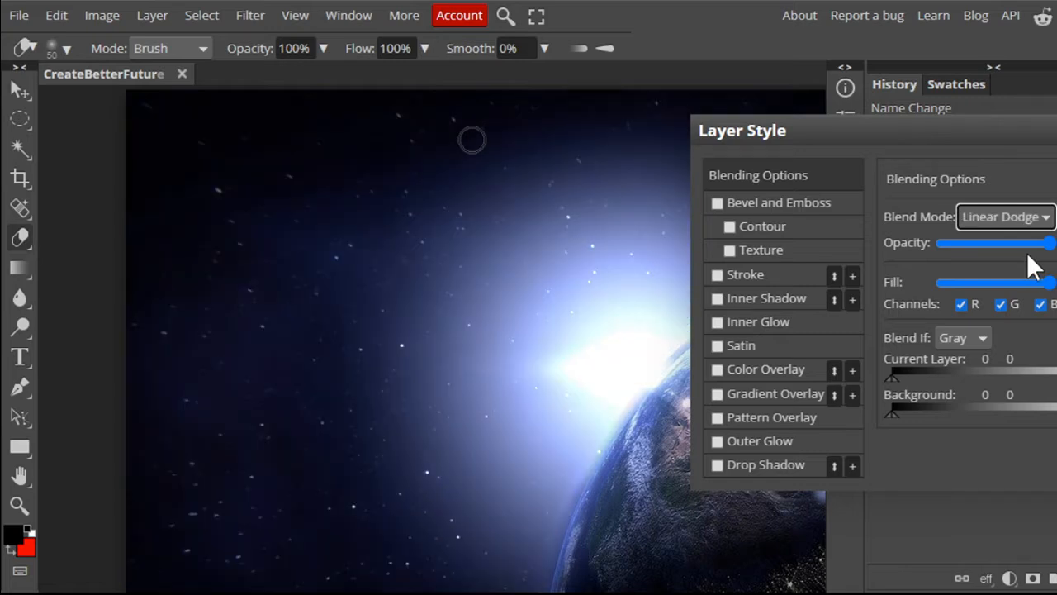
key("Up")
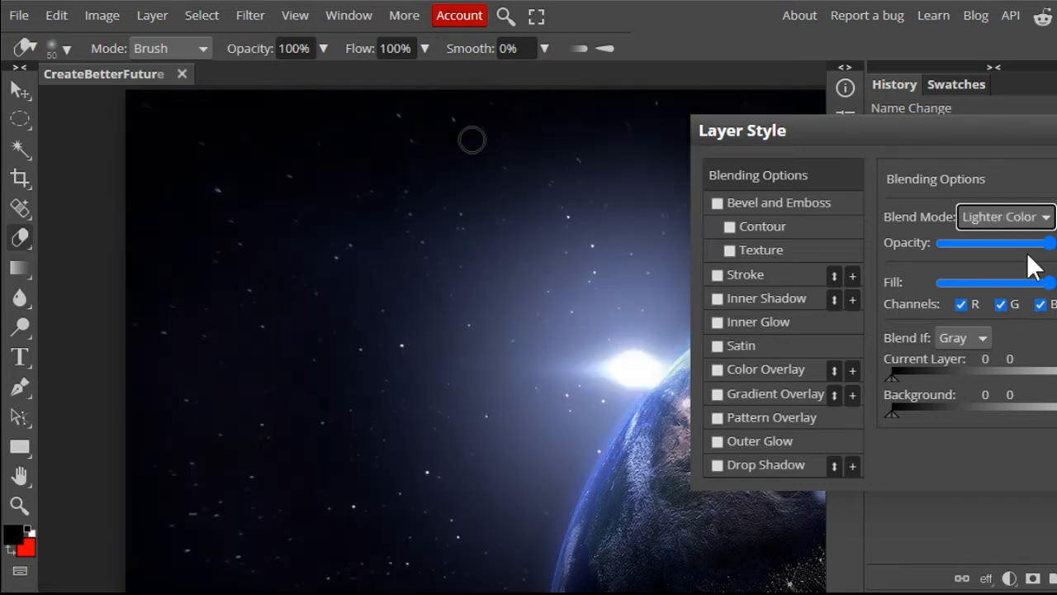
key("Up")
key("Up")
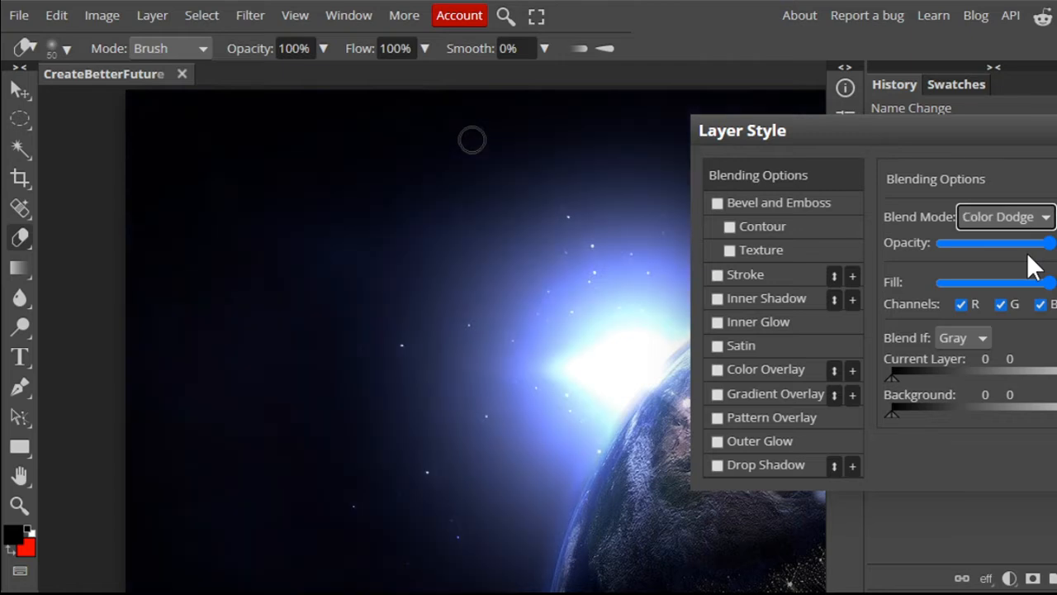
key("Down")
key("Up")
mouse_move(1042, 244)
left_mouse_down()
mouse_move(937, 244)
mouse_move(1053, 243)
left_mouse_up()
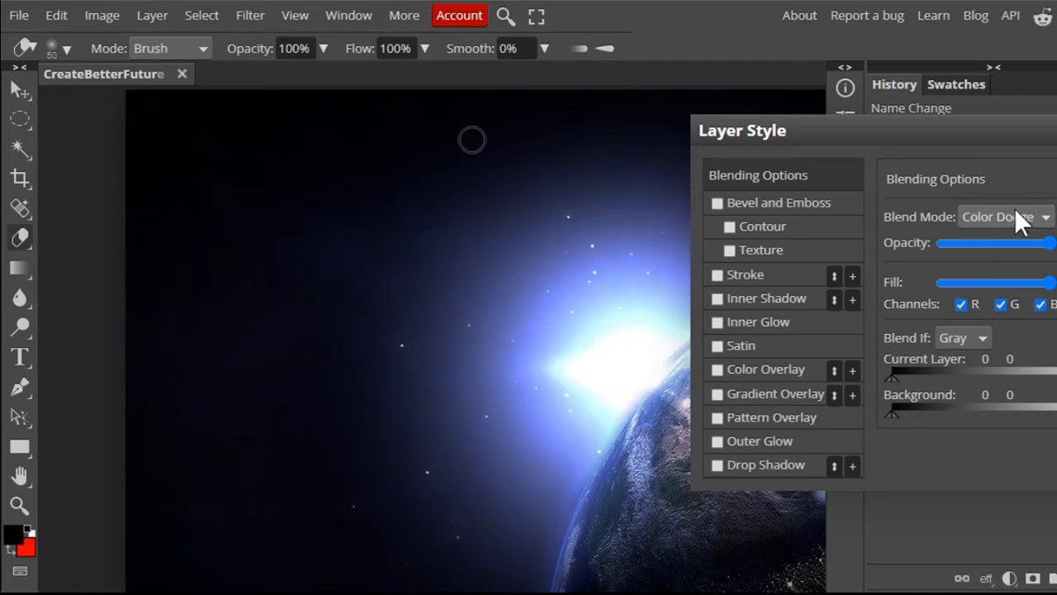
Set the Background copy layer to the Screen blend mode with 39% opacity and apply the layer style
left_click(1014, 208)
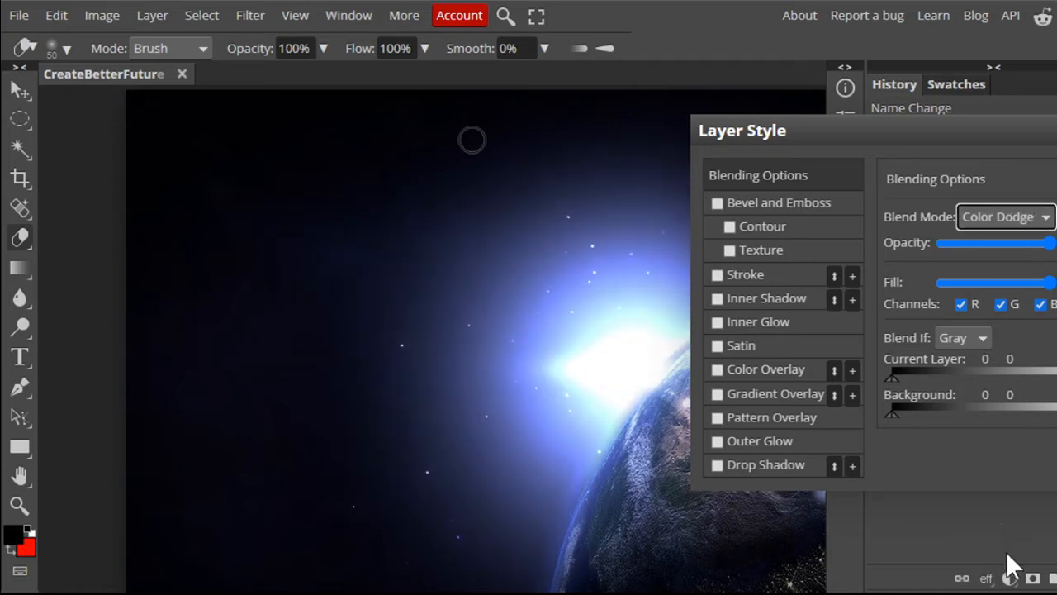
key("Up")
left_click(1044, 244)
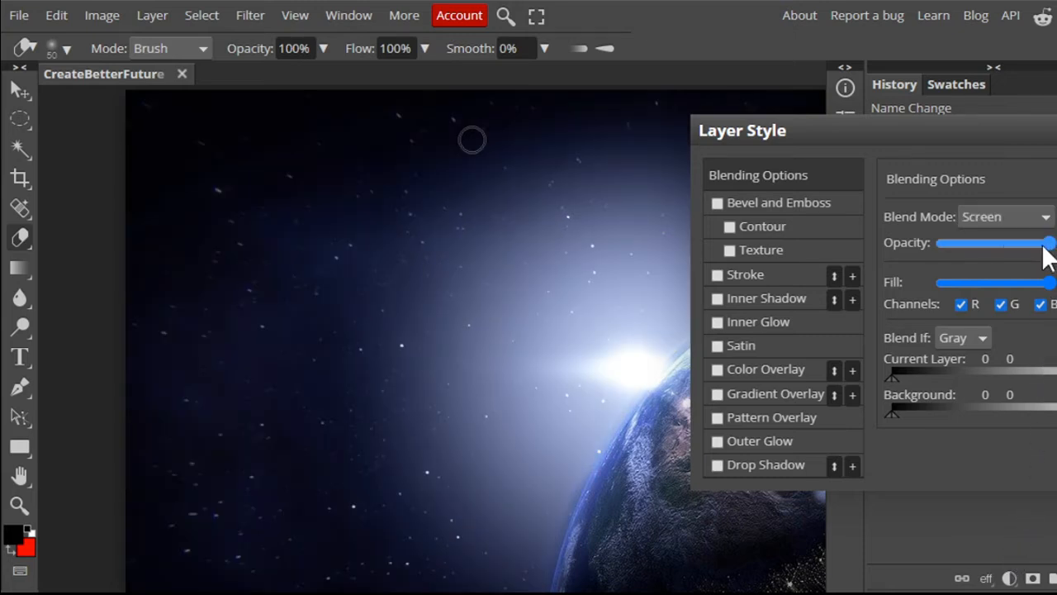
left_click_drag(1044, 246, 995, 253)
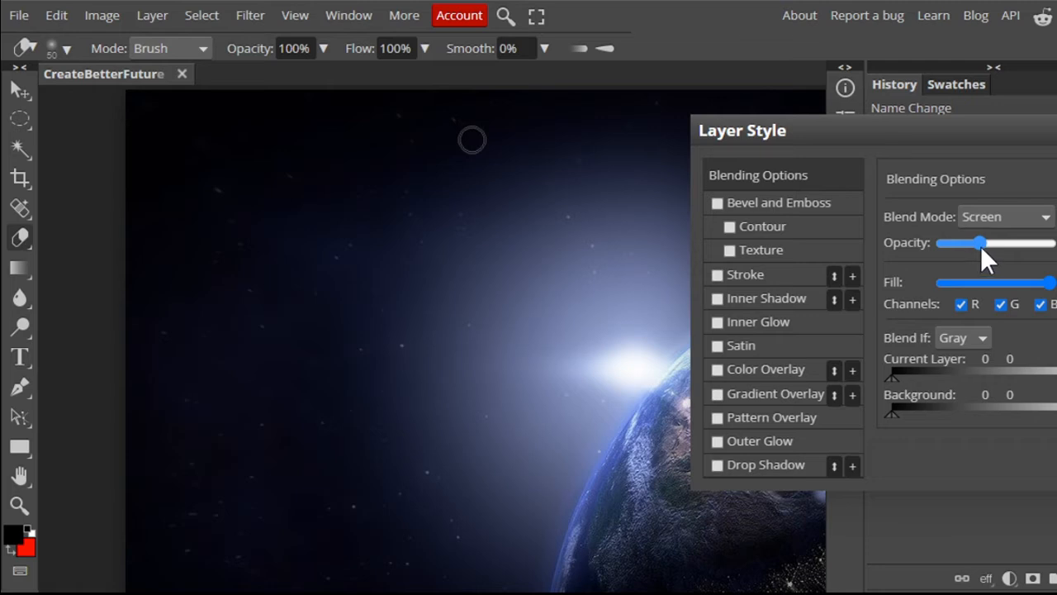
left_click_drag(979, 244, 930, 244)
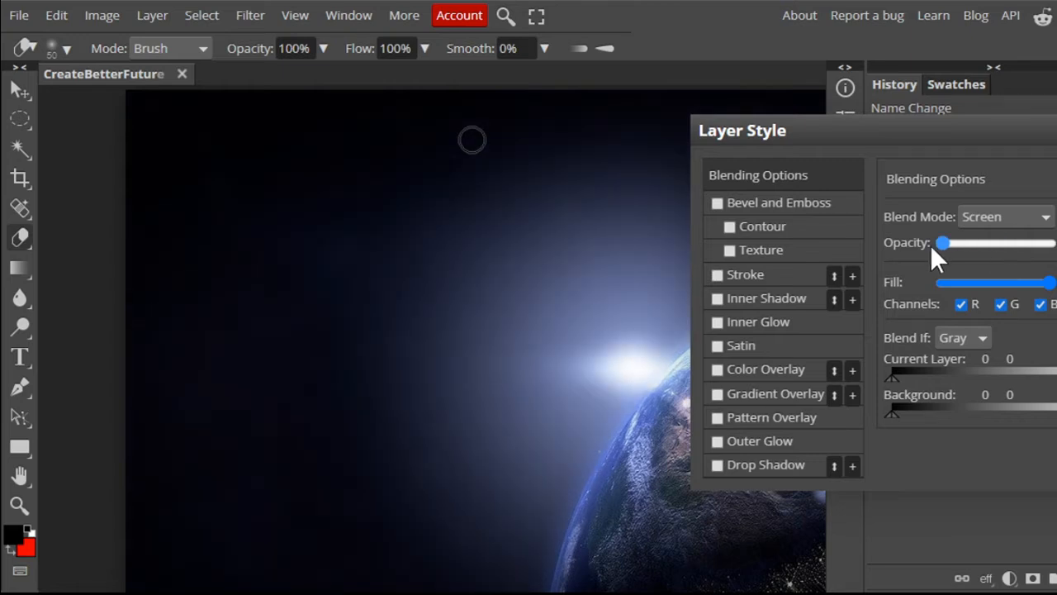
left_click_drag(930, 245, 1013, 245)
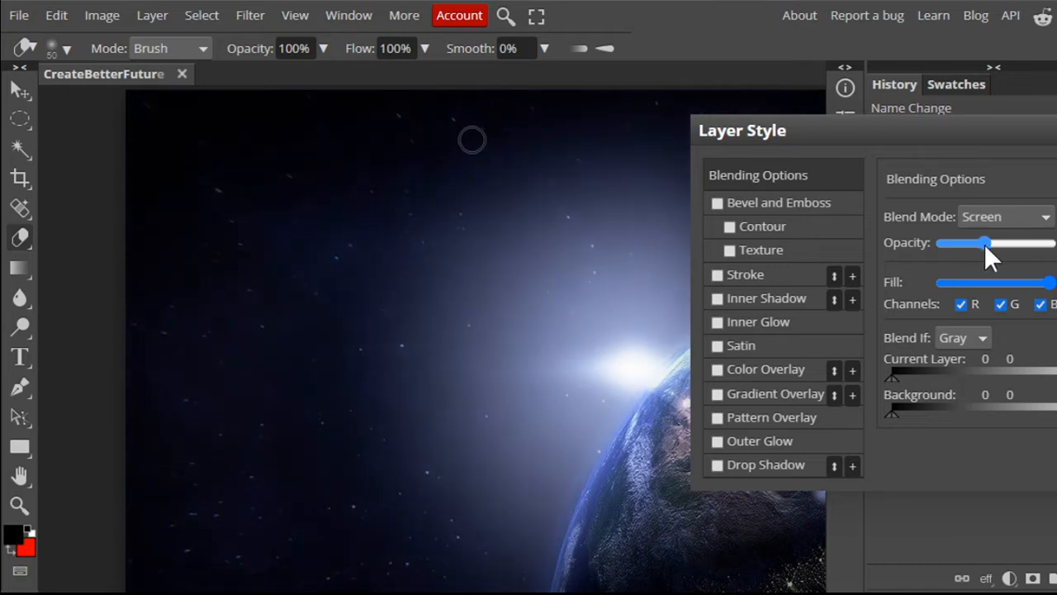
key("Return")
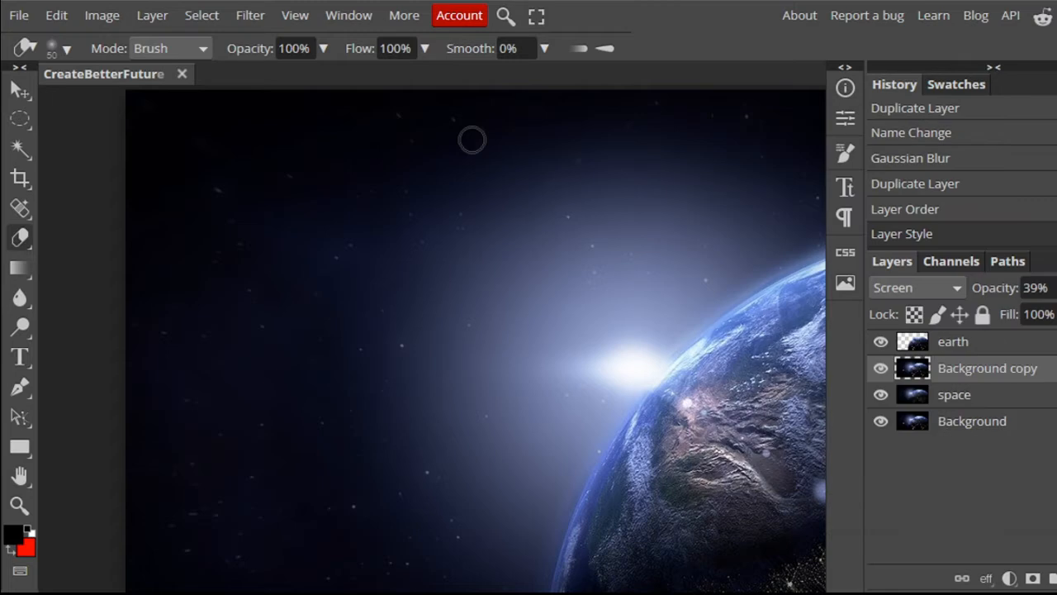
Compare the composite by hiding the earth, Background copy and space layers and showing them again one by one
key("ctrl+0")
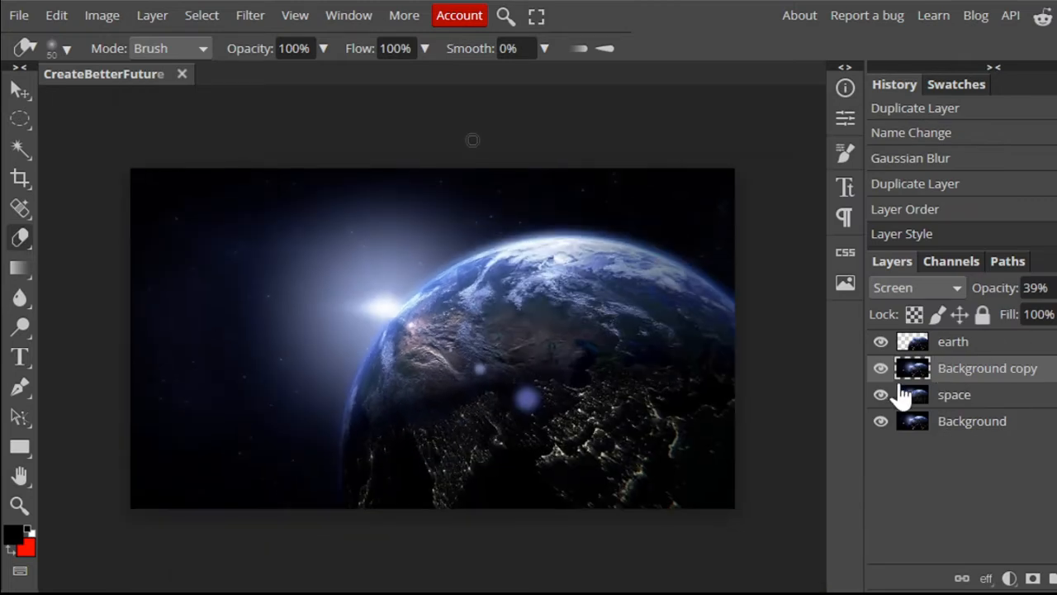
left_click(880, 344)
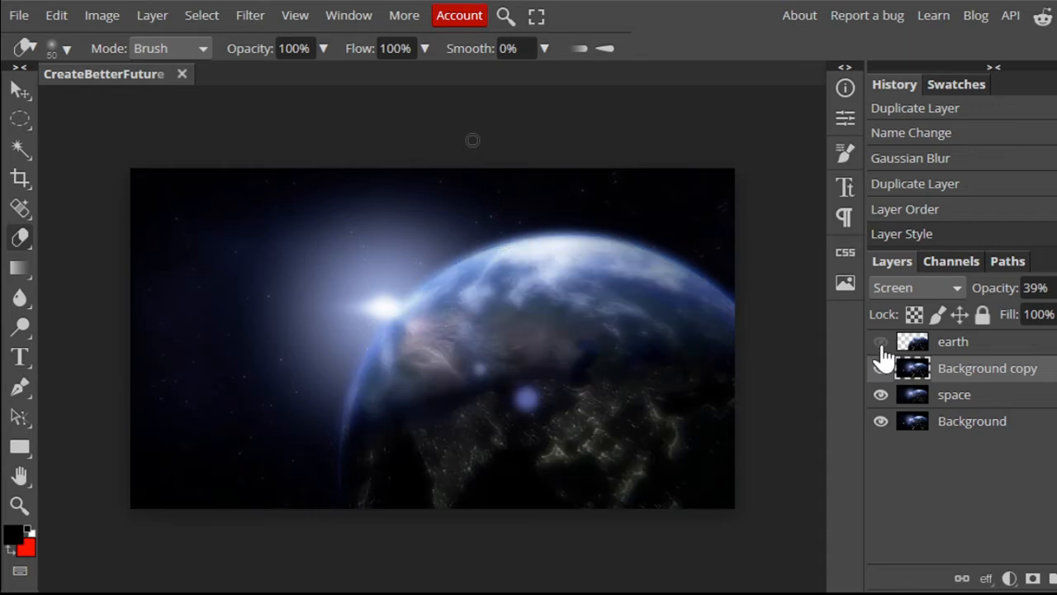
left_click(881, 368)
left_click(881, 396)
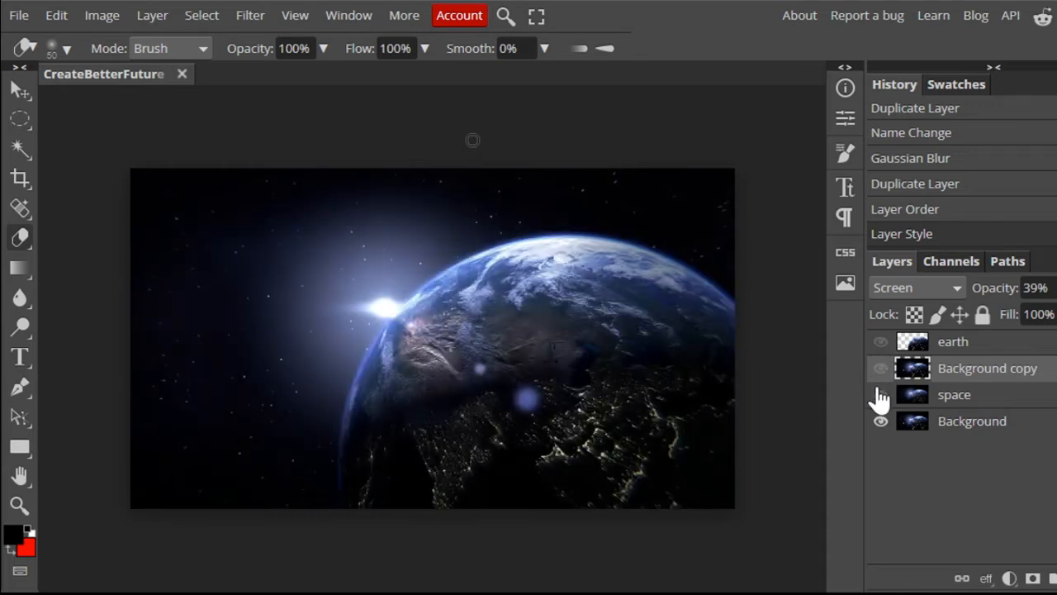
left_click(880, 398)
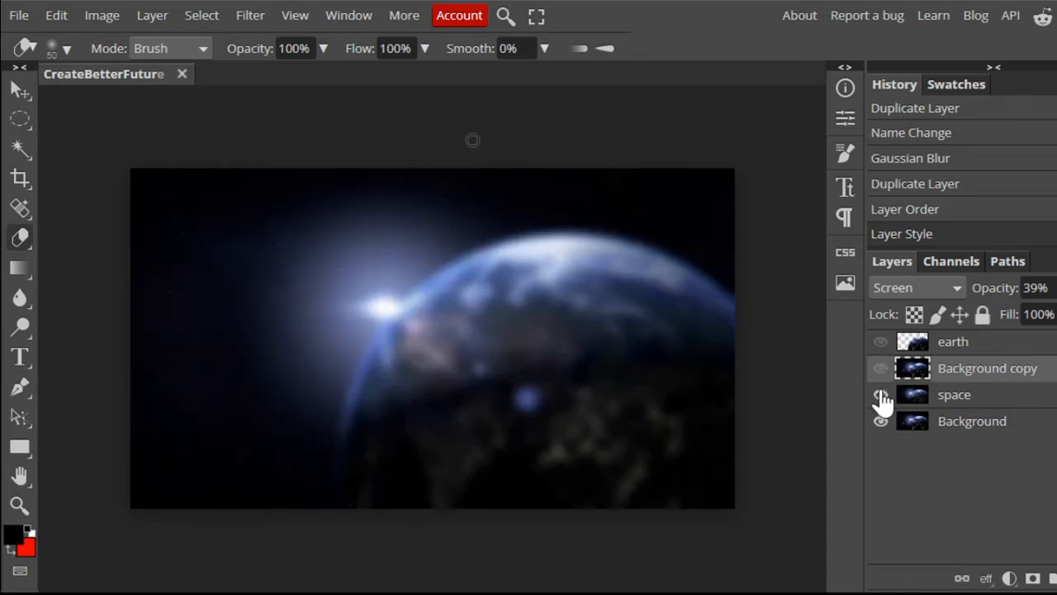
left_click(887, 371)
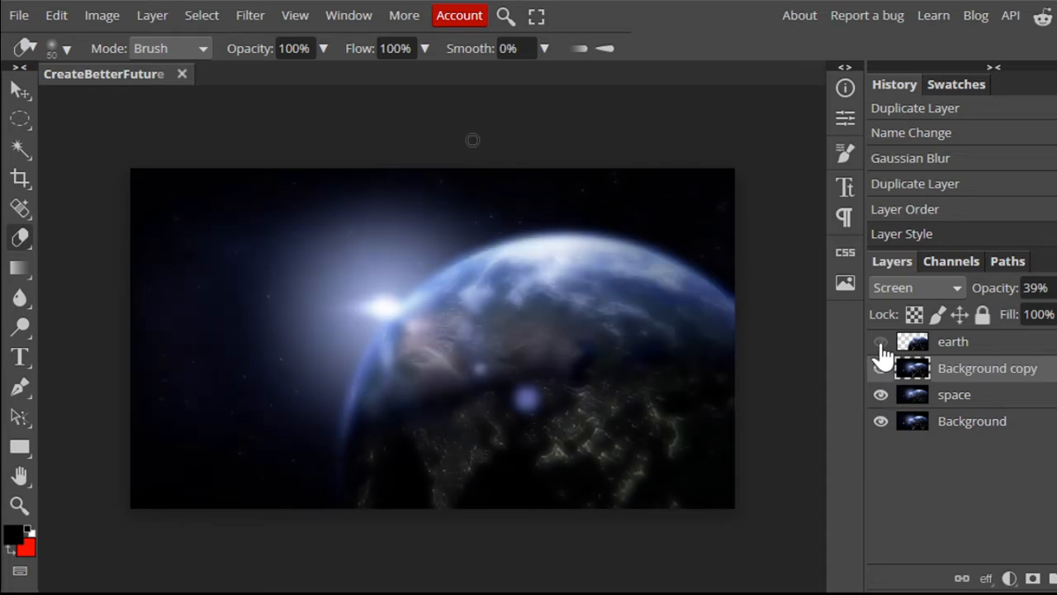
left_click(882, 346)
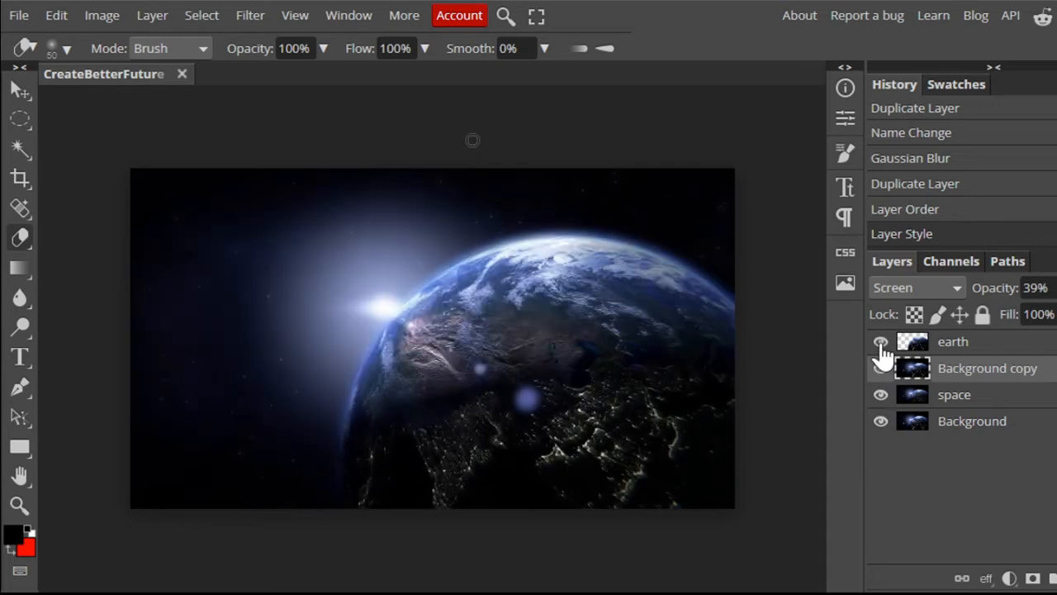
Rename the Background copy layer to "stars" and save the document
double_click(1012, 371)
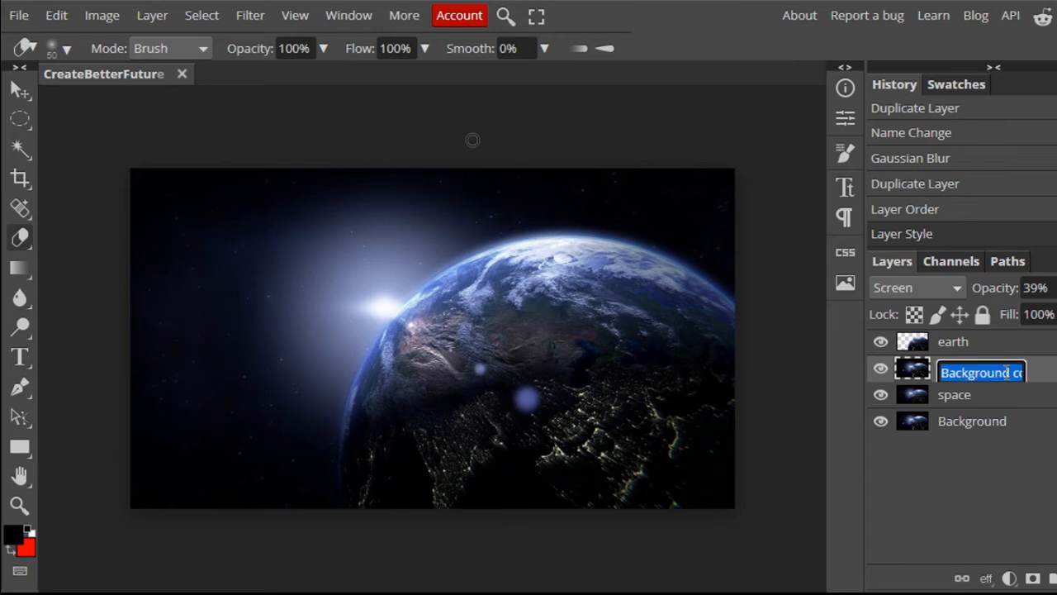
type("stars")
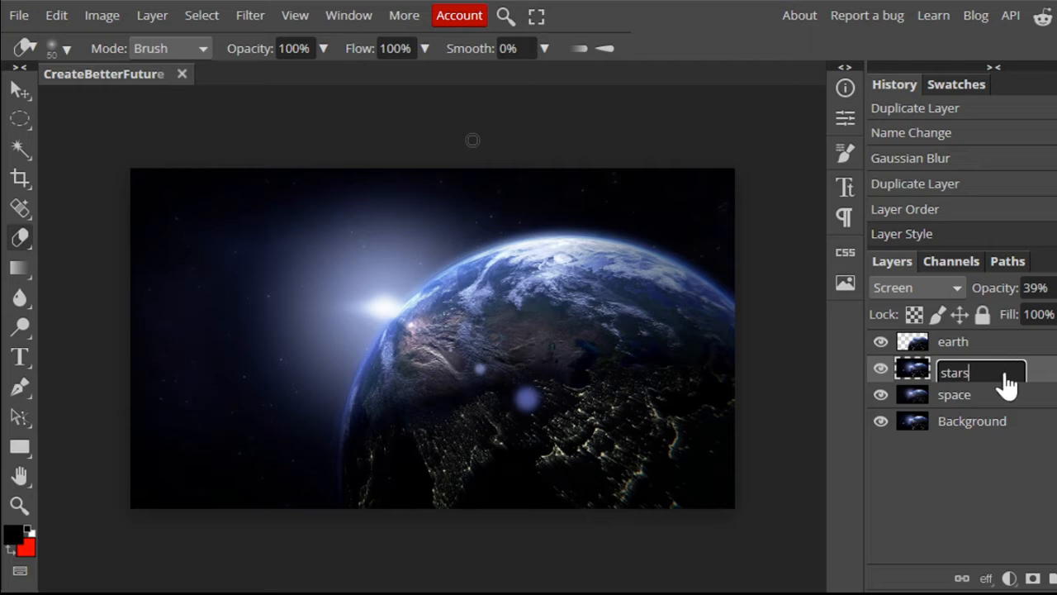
key("Return")
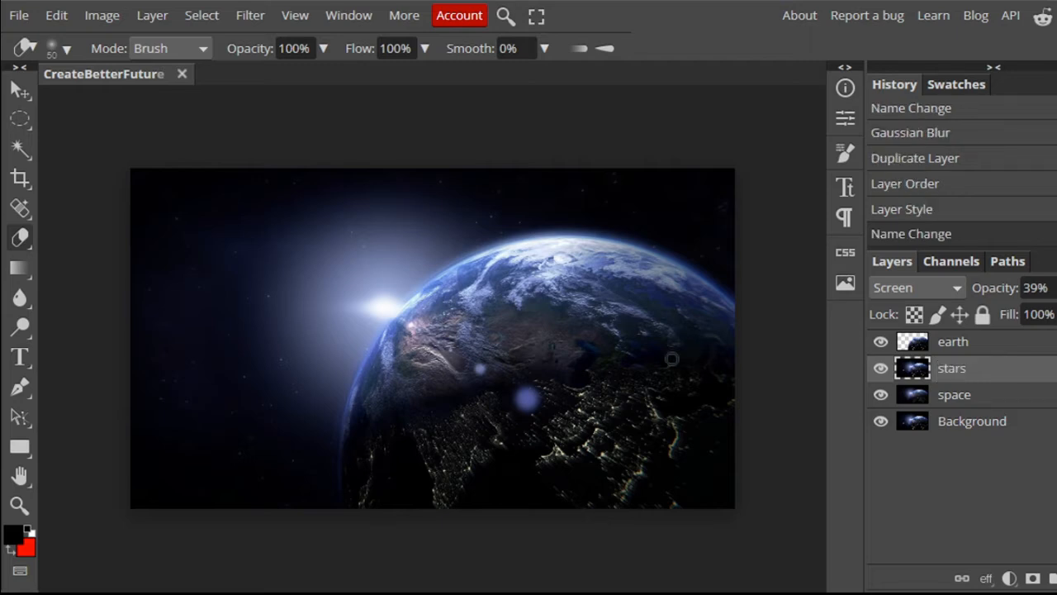
key("ctrl+plus")
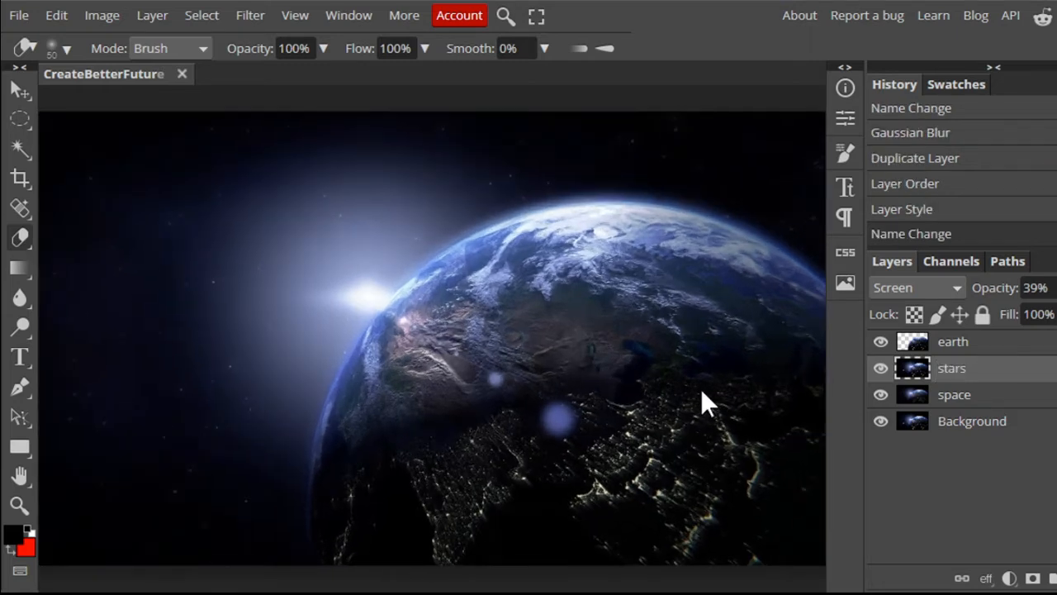
key("ctrl+s")
Add a new empty layer, place it above the earth layer and name it "CreateBetter"
mouse_move(284, 304)
left_mouse_down()
mouse_move(479, 306)
mouse_move(422, 336)
mouse_move(427, 290)
left_mouse_up()
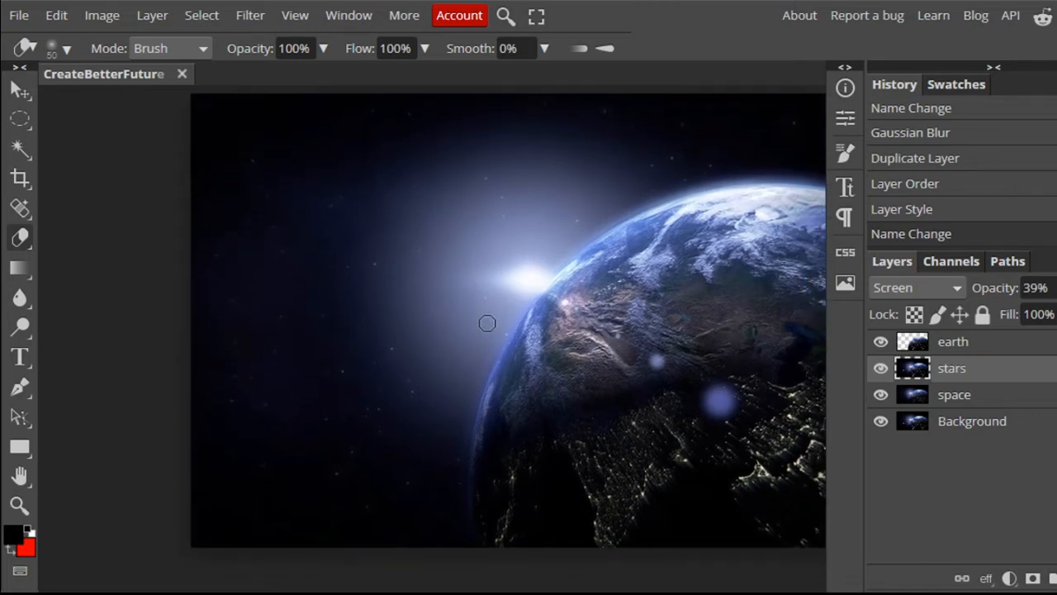
left_click(1056, 578)
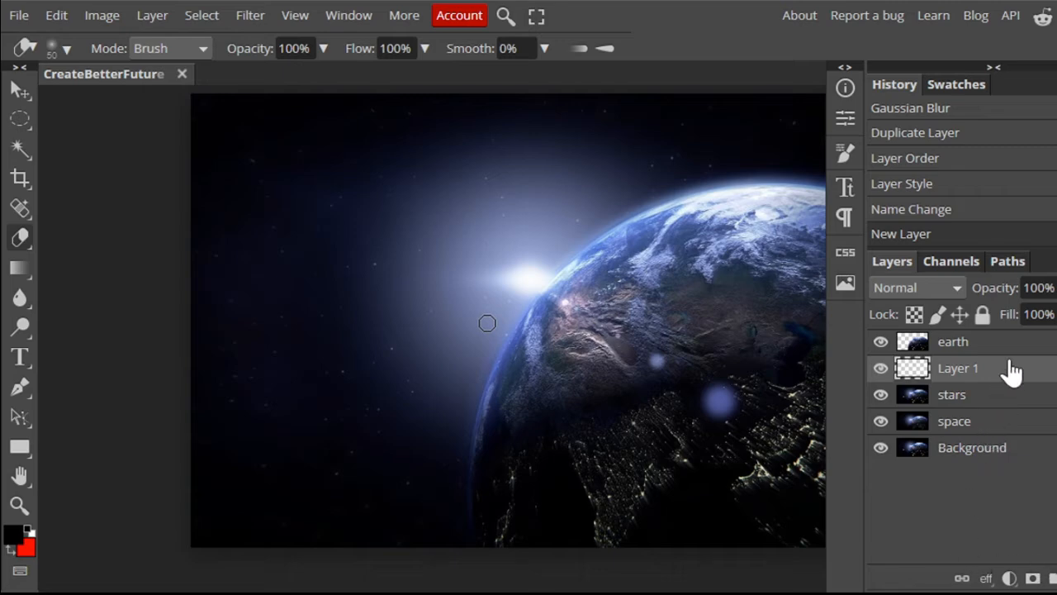
left_click_drag(1010, 364, 989, 336)
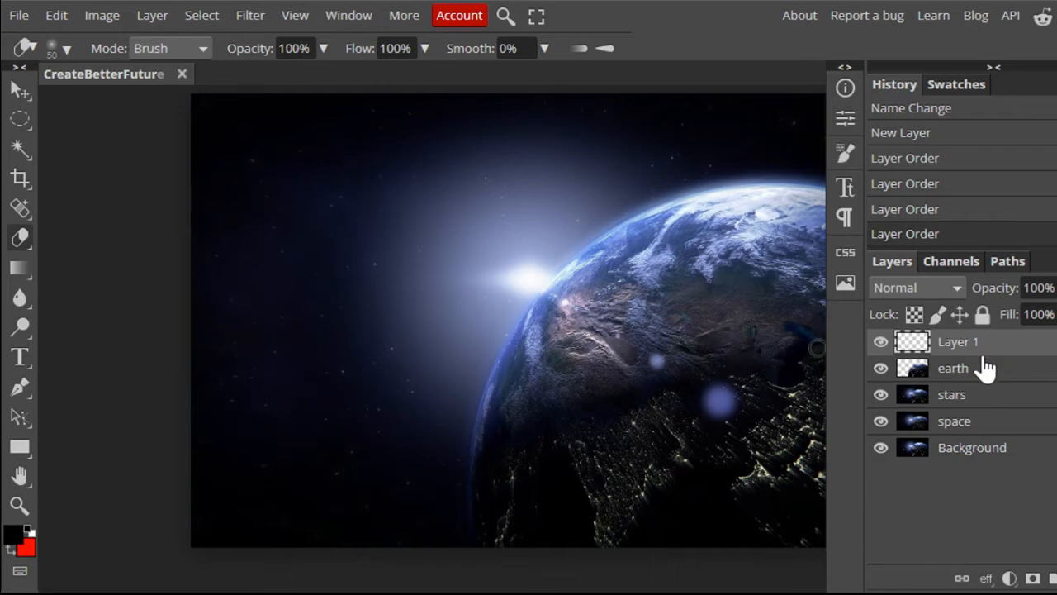
double_click(960, 345)
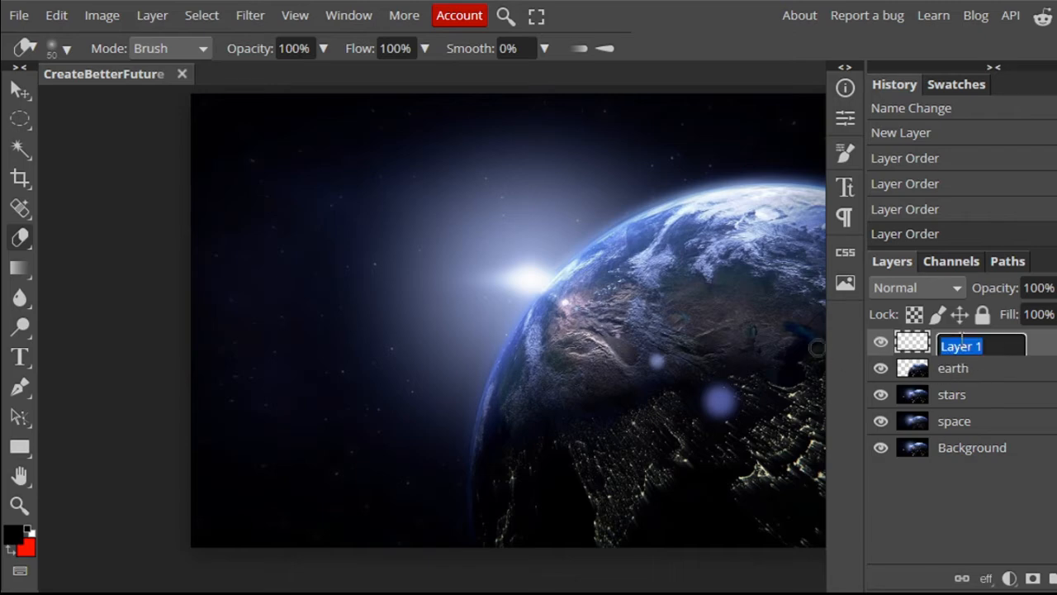
right_click(1008, 346)
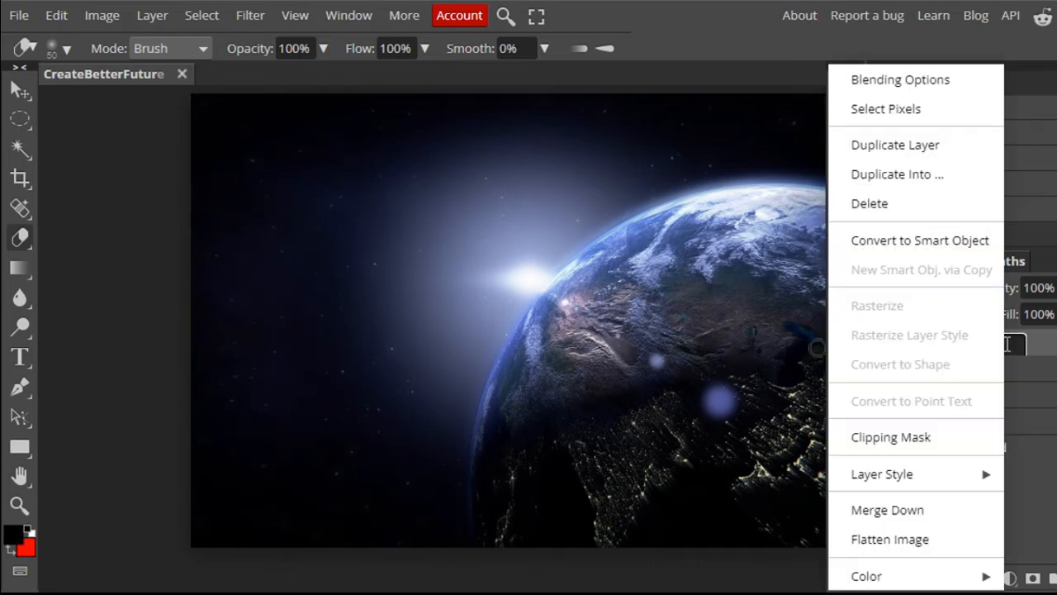
type("cr")
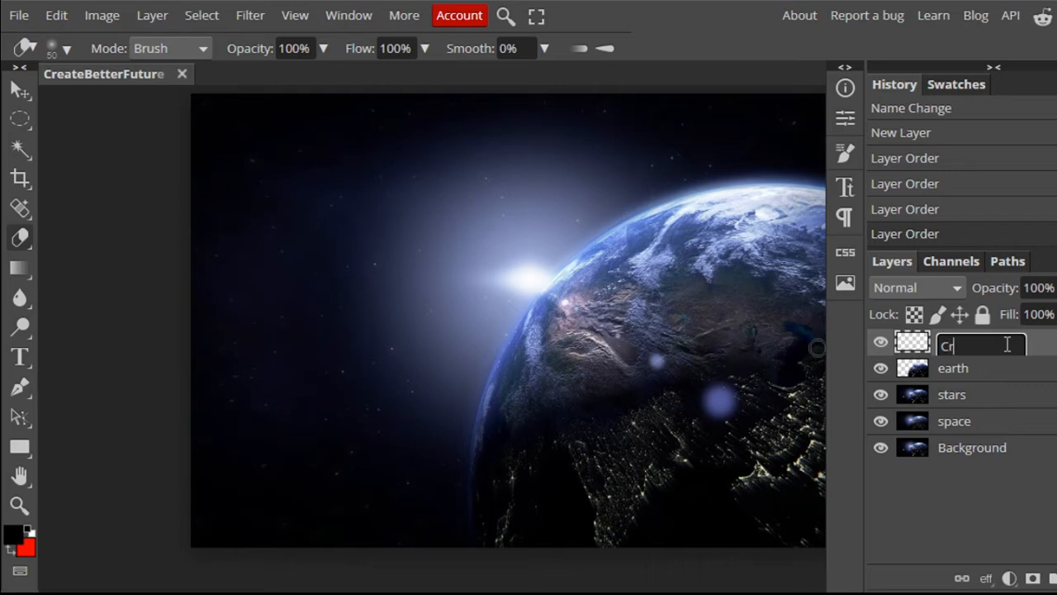
type("eateBetter")
key("Return")
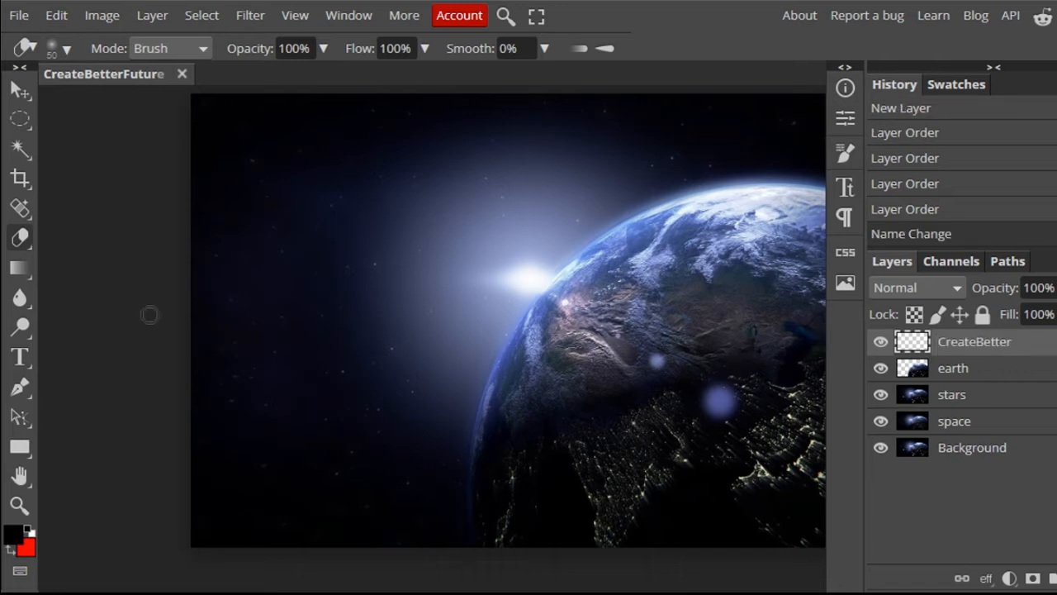
Add a text layer in the dark sky at the image's upper left reading "CReate a better future, starting today."
key("t")
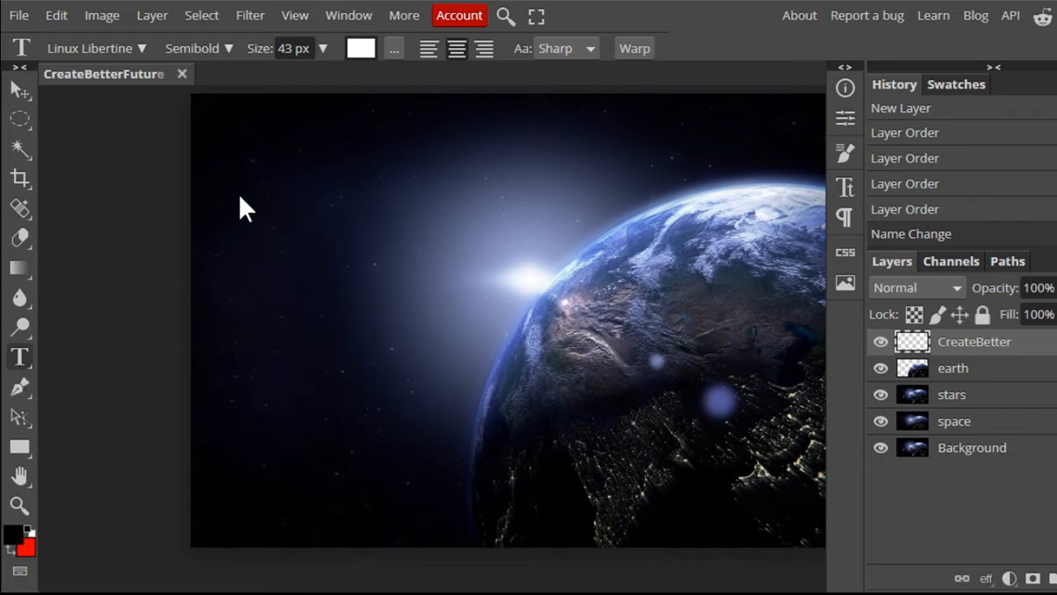
left_click(227, 170)
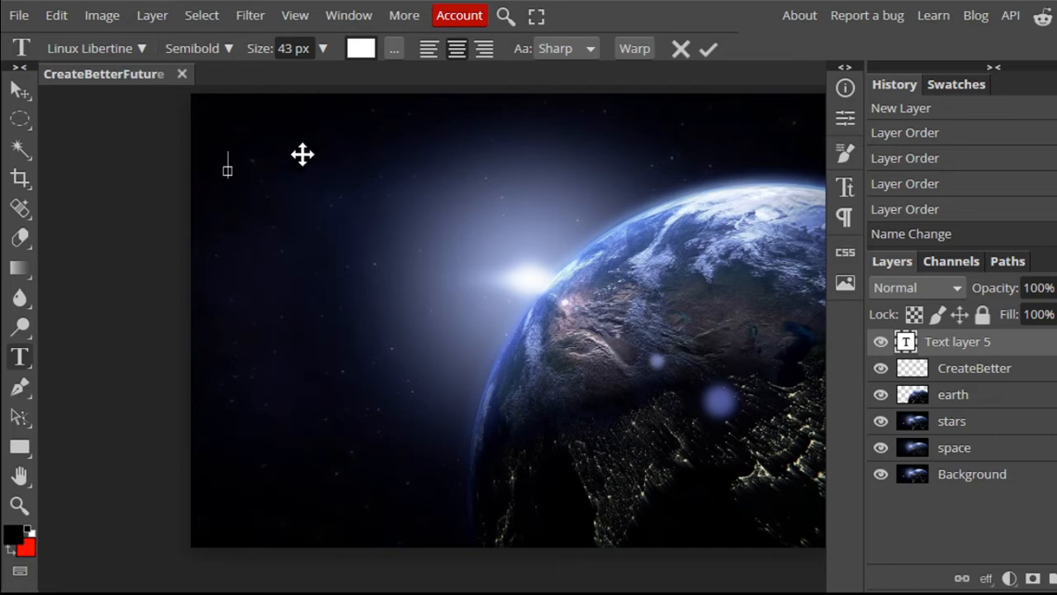
type("CR")
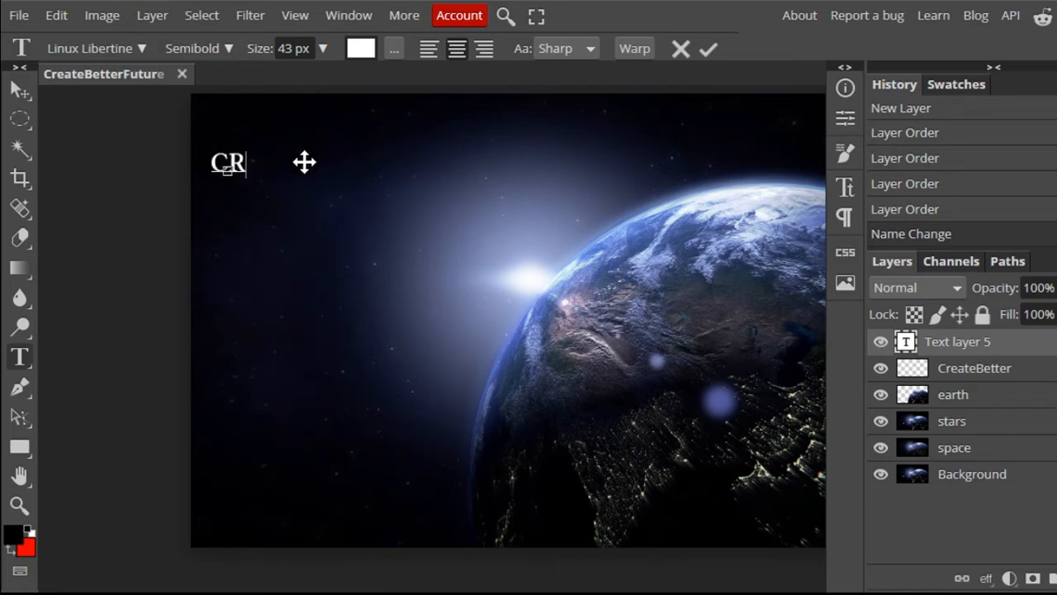
type("eat")
key("BackSpace")
key("BackSpace")
key("BackSpace")
key("BackSpace")
type("Reat e")
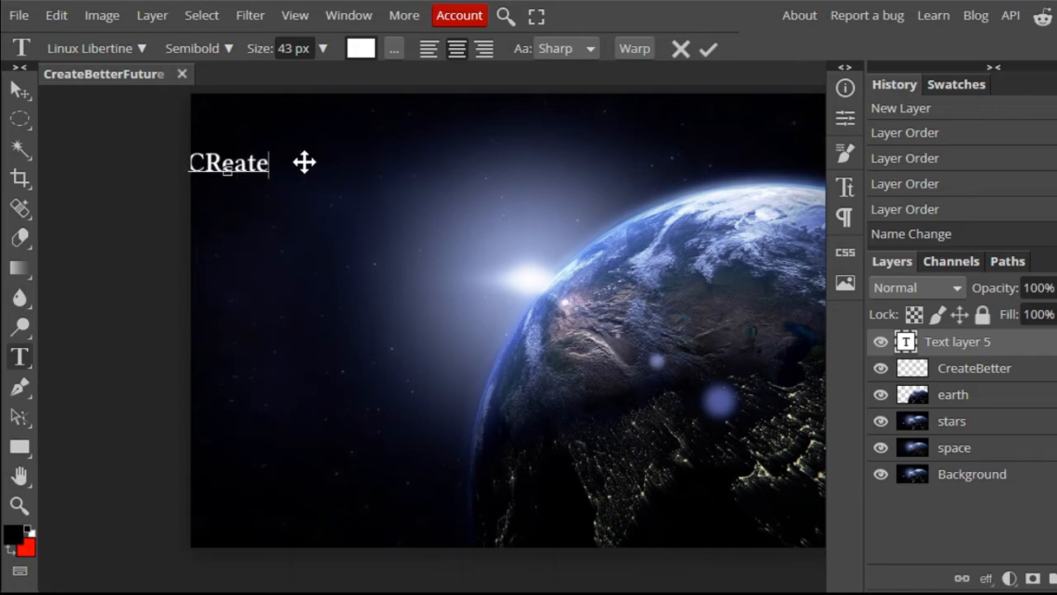
type(" a bette")
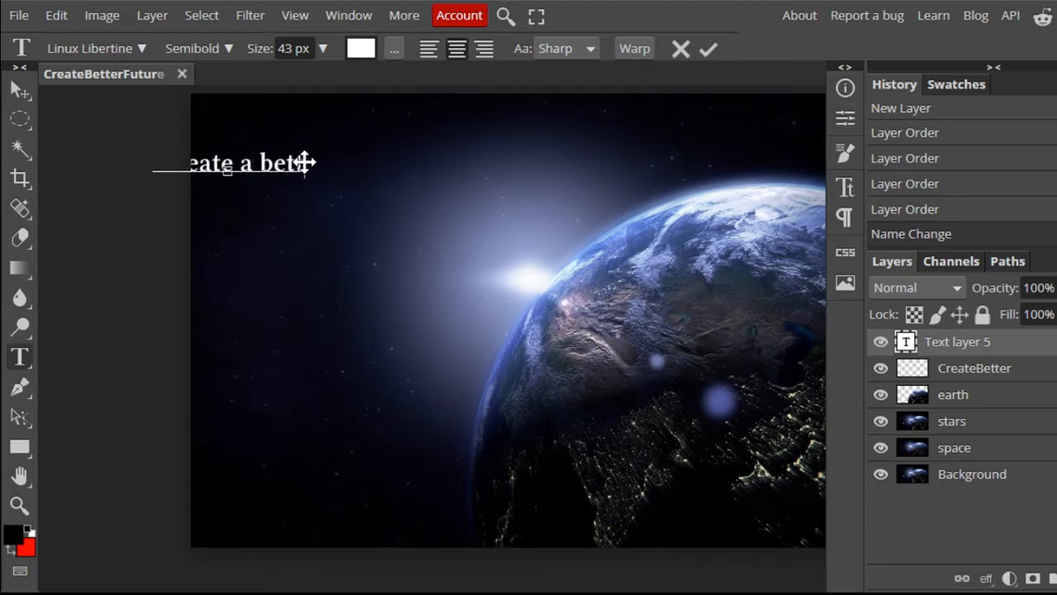
type("r future")
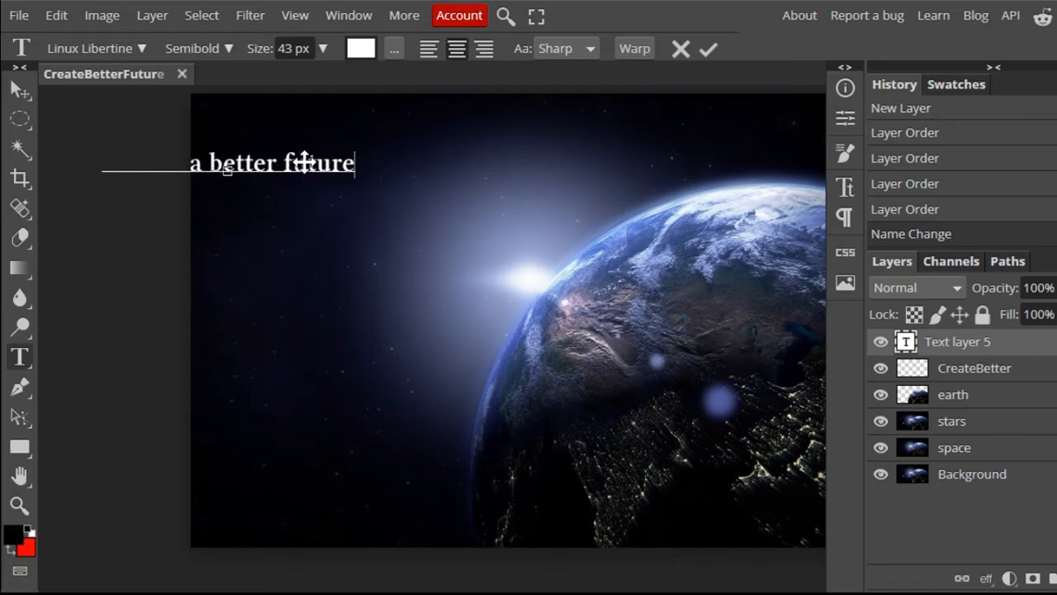
type(", ")
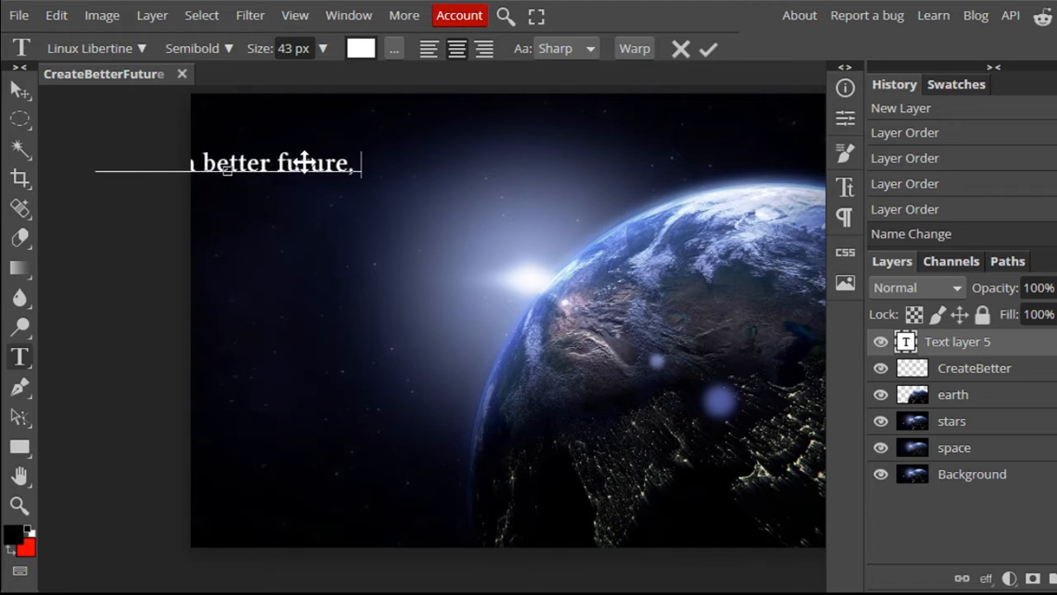
type("starting t")
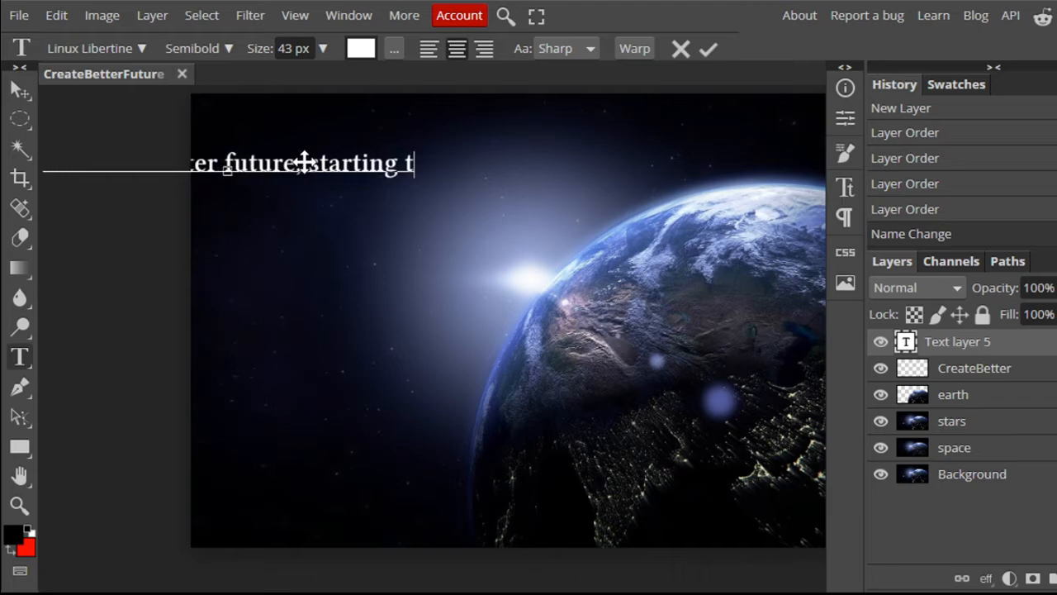
type("d")
key("BackSpace")
type("oday.")
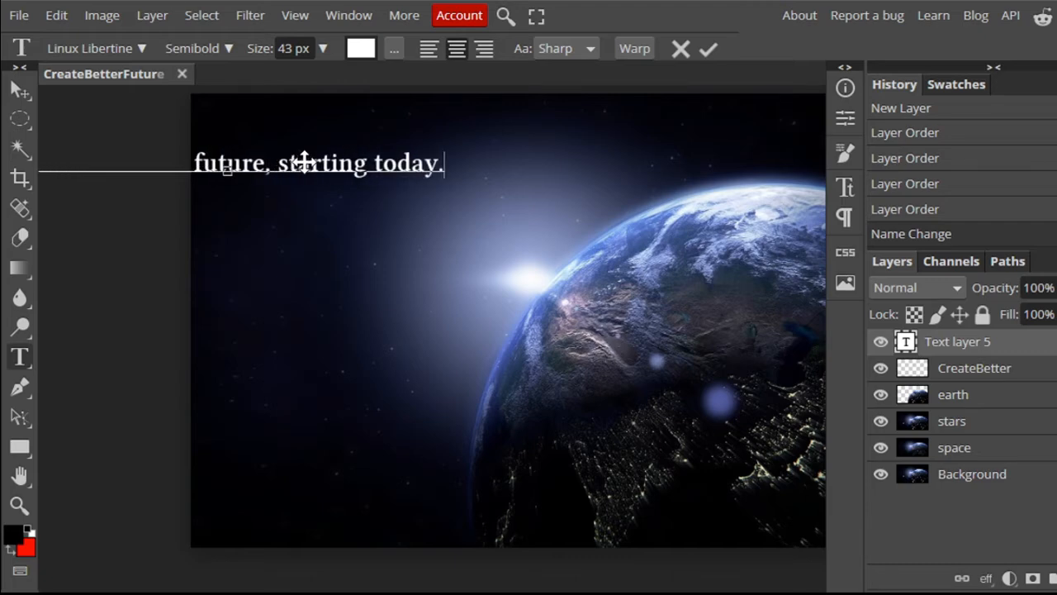
Break the slogan into two lines before "starting" and move it fully onto the image, left of the Earth
left_click(277, 163)
key("Return")
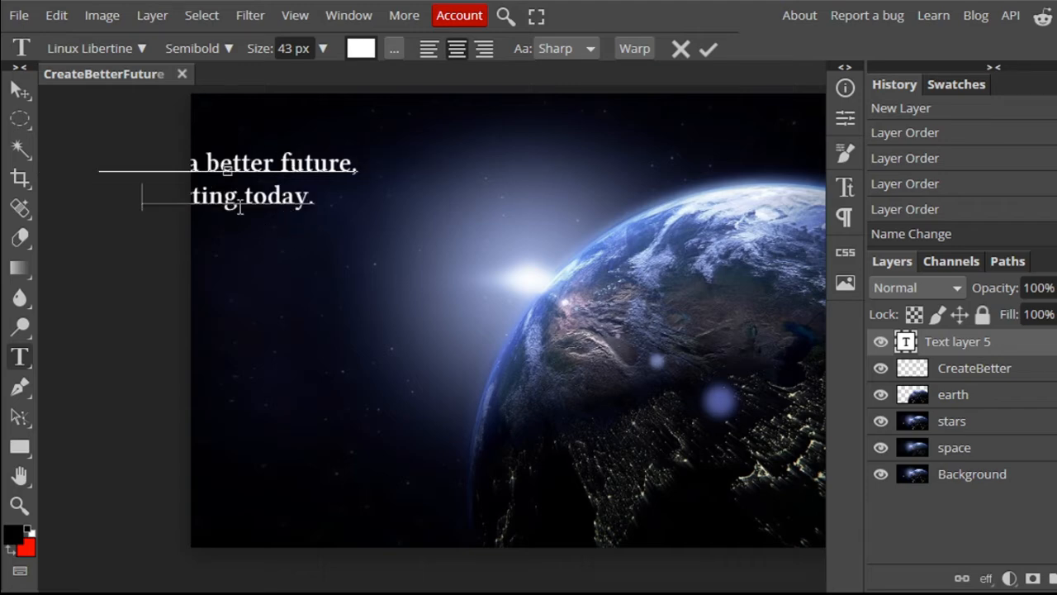
left_click(21, 97)
left_click_drag(234, 170, 352, 234)
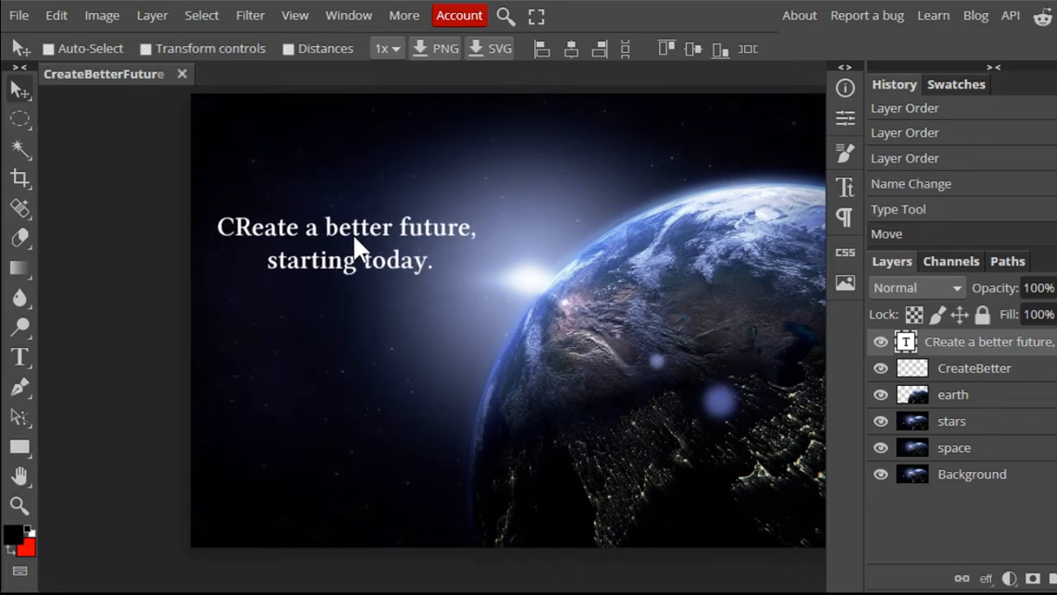
Enlarge the entire two-line slogan to a font size of 85 px
double_click(352, 233)
left_click(364, 241)
double_click(364, 240)
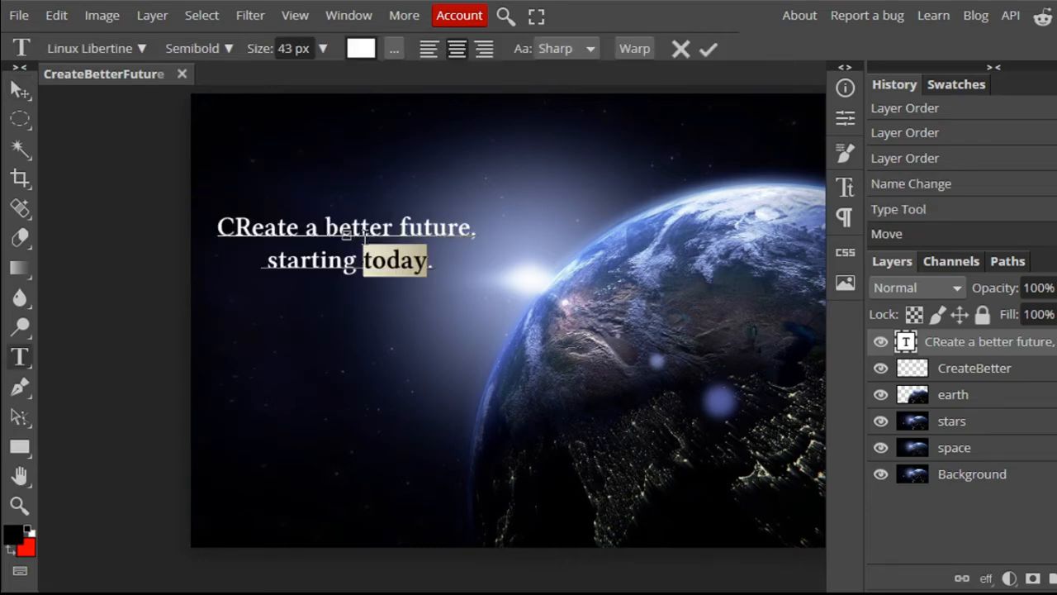
key("ctrl+a")
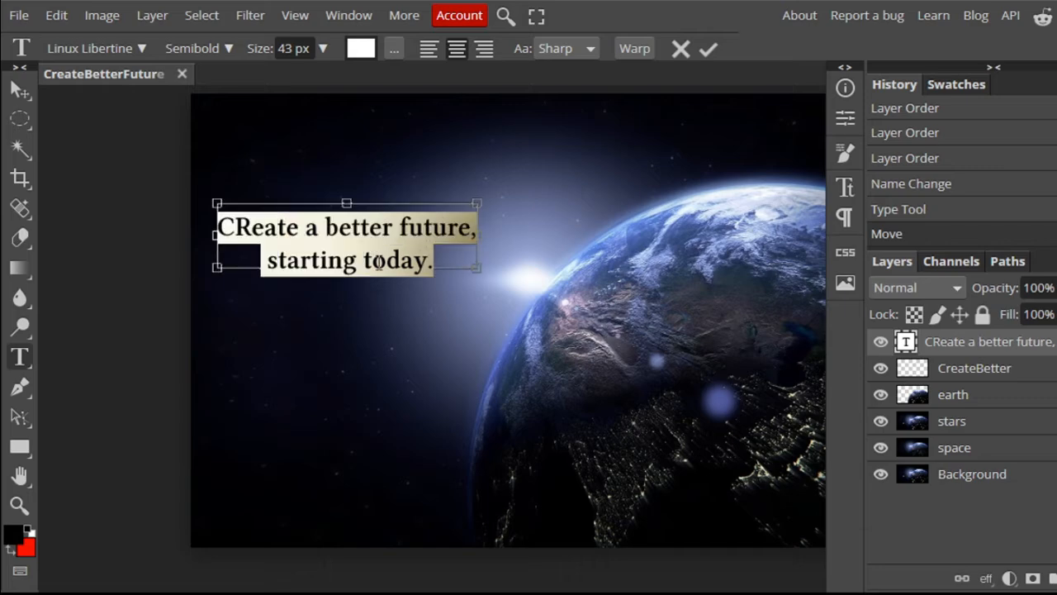
left_click(322, 48)
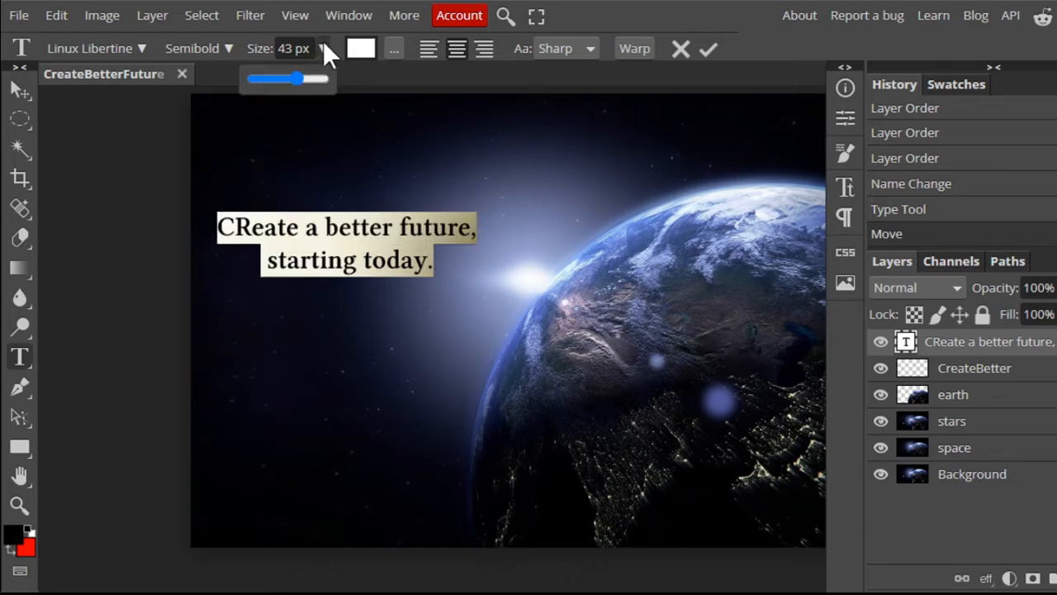
left_click_drag(288, 80, 309, 81)
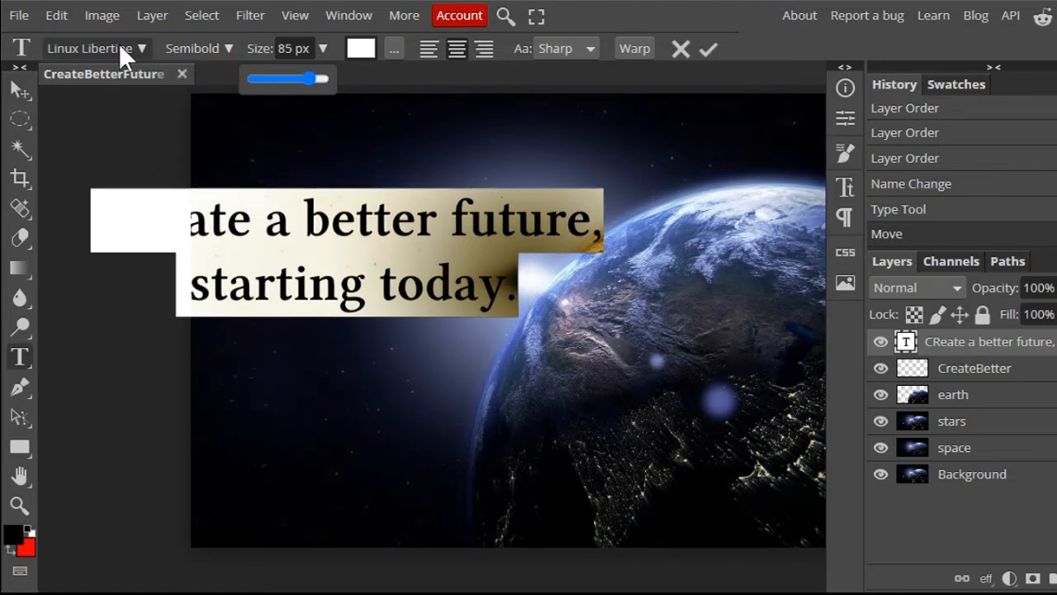
Change the font of the entire slogan to Metro
left_click(141, 53)
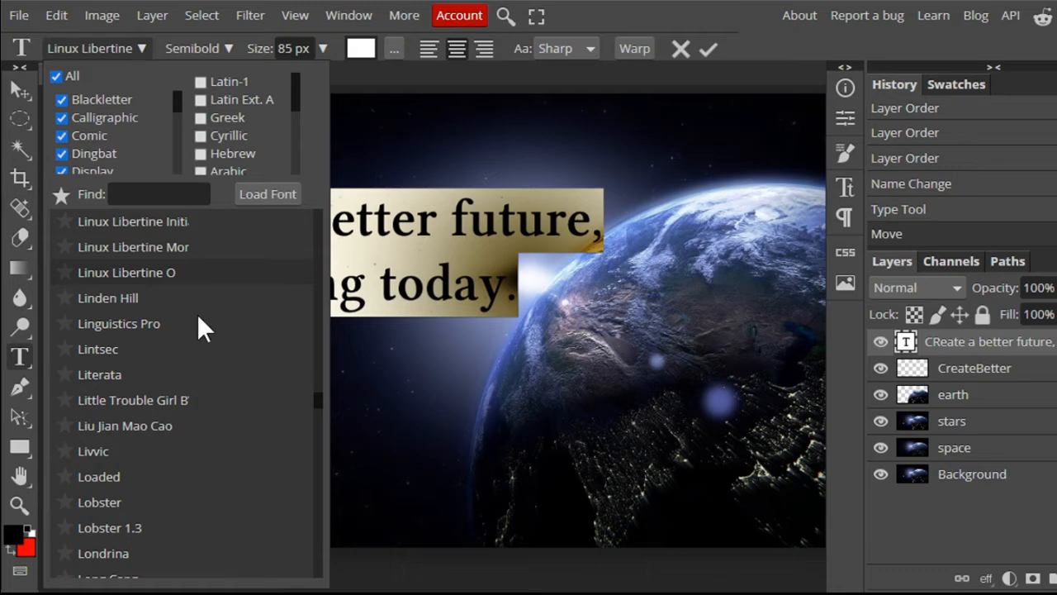
scroll(164, 420, "down", 3)
scroll(164, 421, "down", 5)
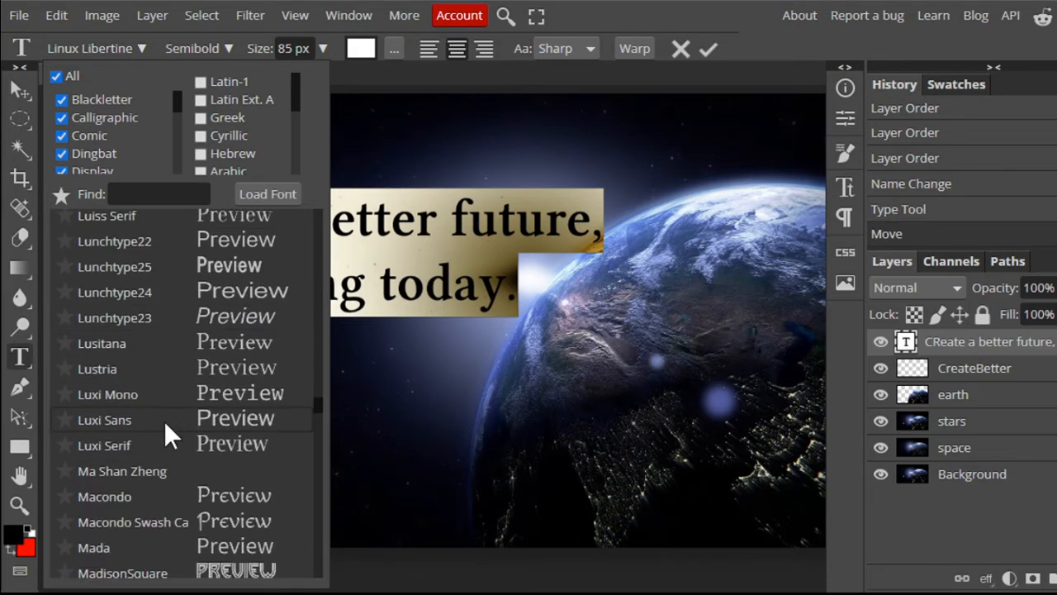
scroll(164, 421, "down", 3)
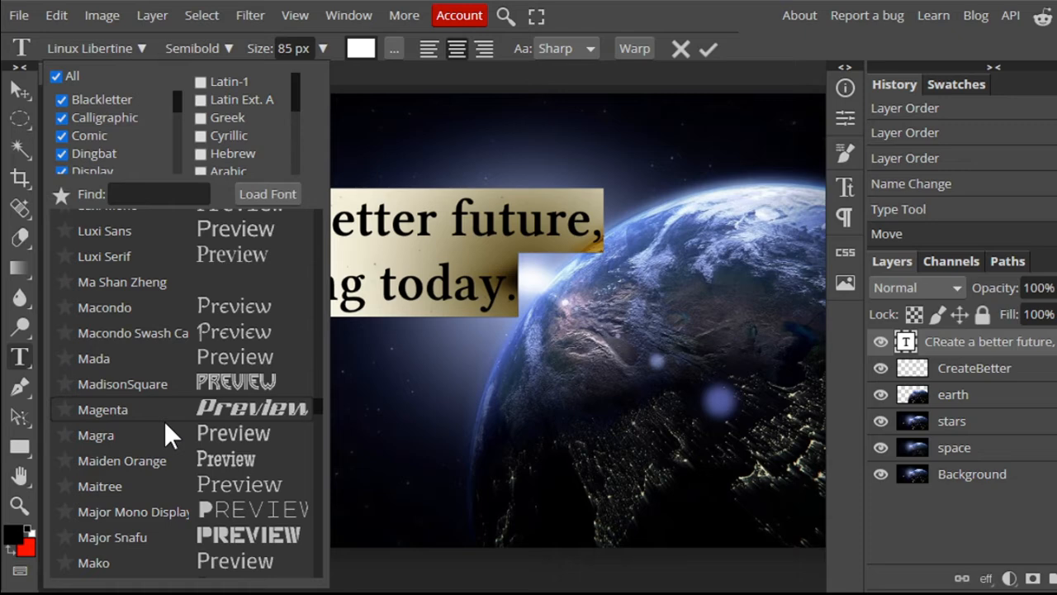
scroll(163, 421, "down", 4)
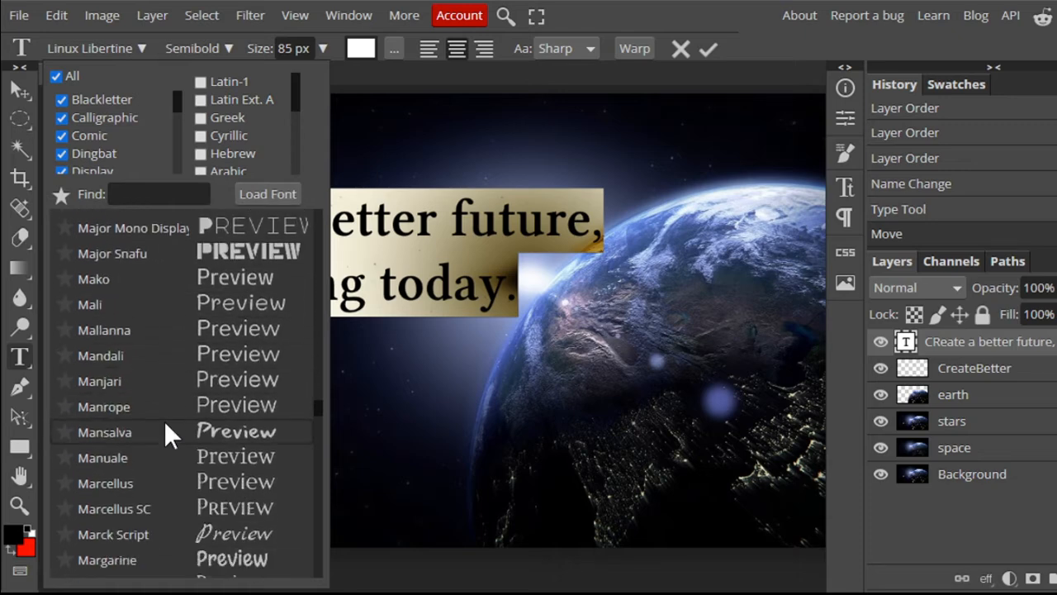
scroll(164, 421, "down", 5)
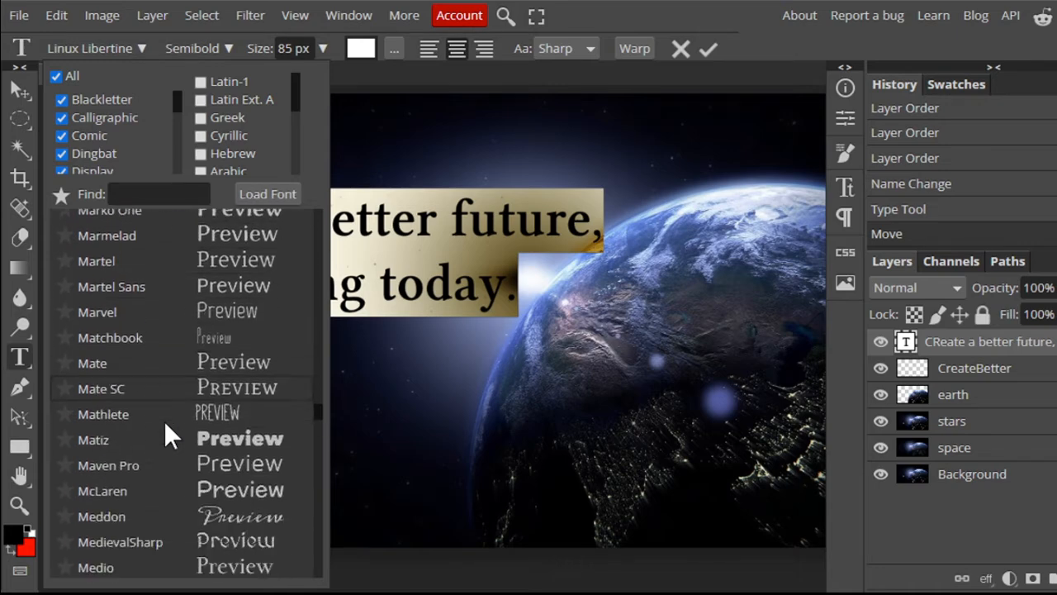
scroll(163, 420, "down", 1)
scroll(163, 420, "down", 4)
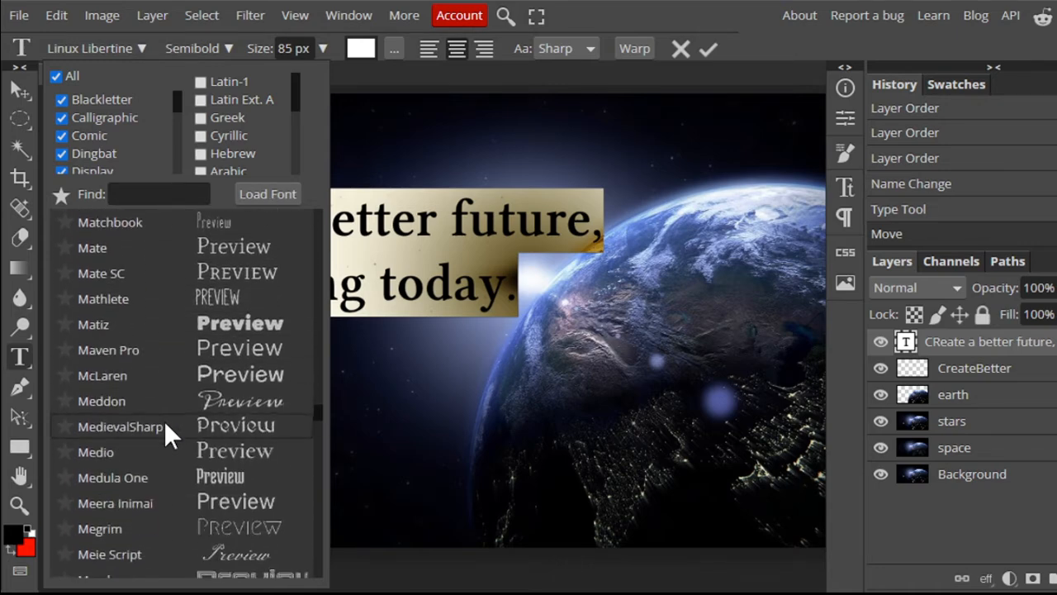
scroll(164, 421, "down", 4)
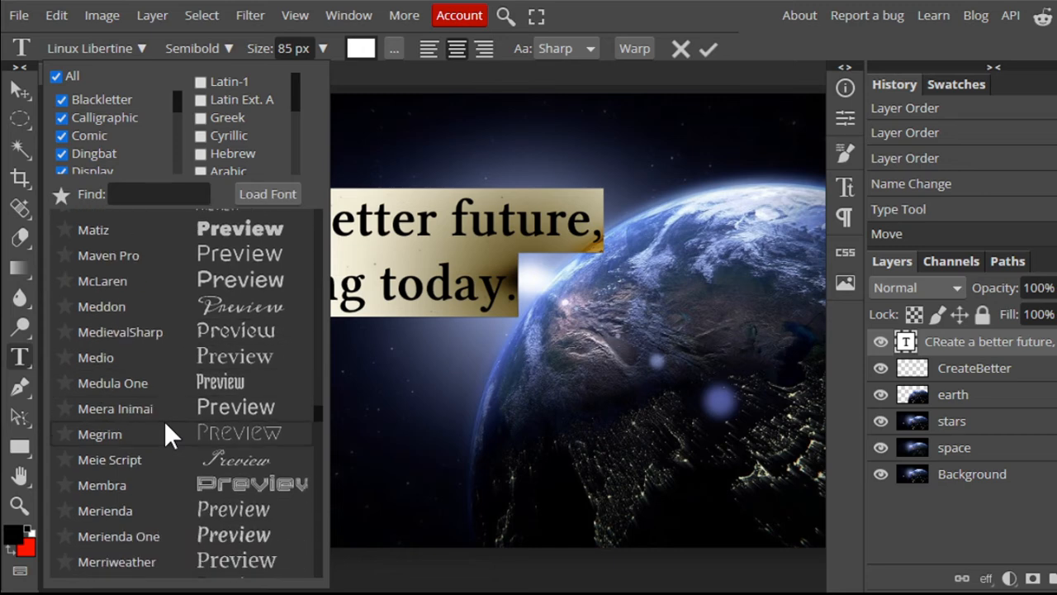
scroll(164, 420, "down", 7)
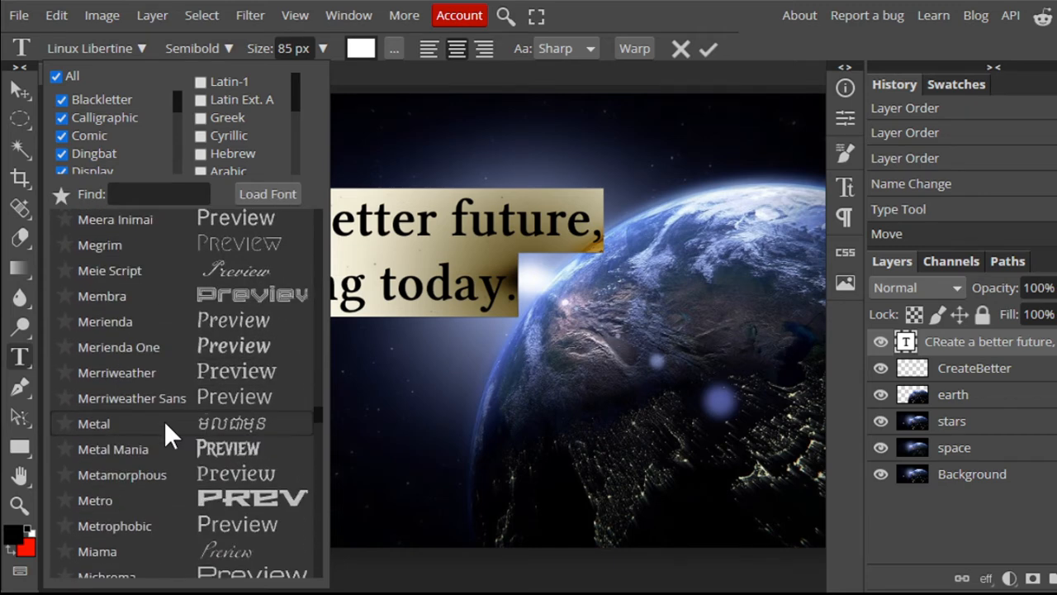
scroll(163, 421, "down", 4)
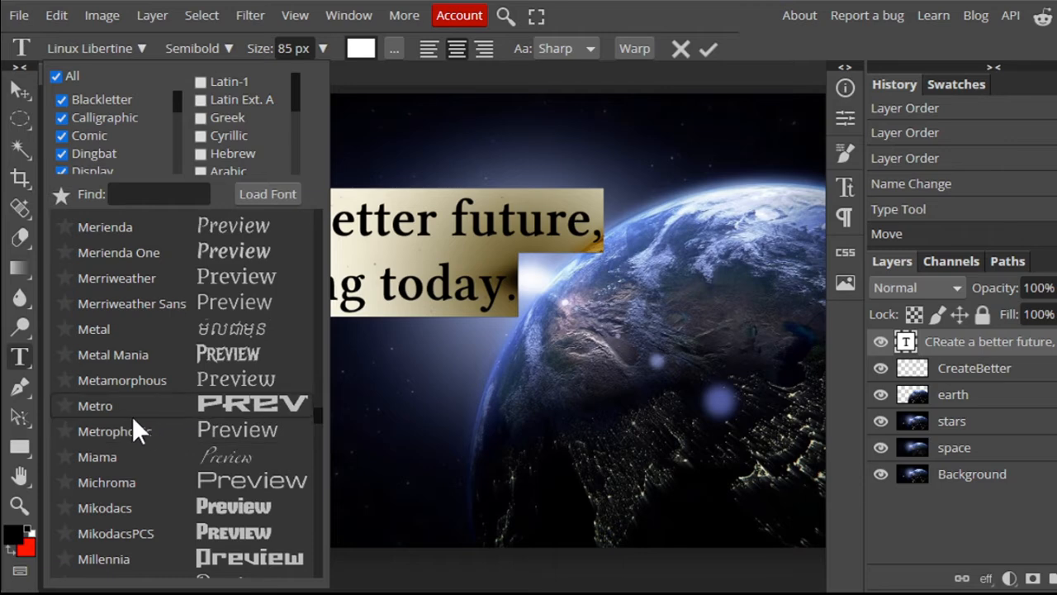
left_click(132, 415)
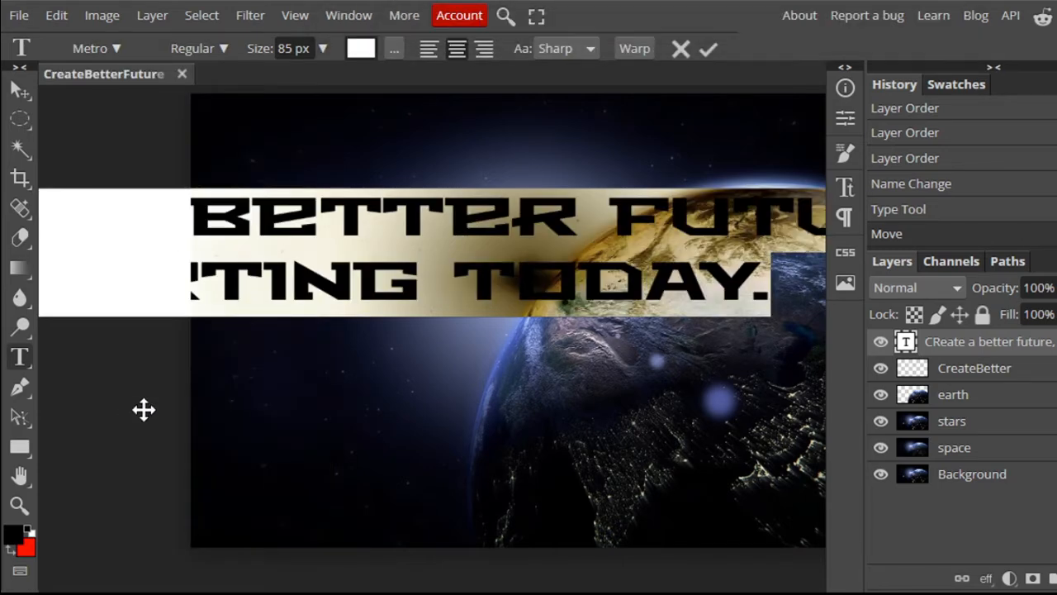
Reduce the slogan's font size to 34 px and move both lines fully onto the image, into the dark sky above the Earth's glow
left_click(326, 48)
left_click_drag(321, 78, 294, 77)
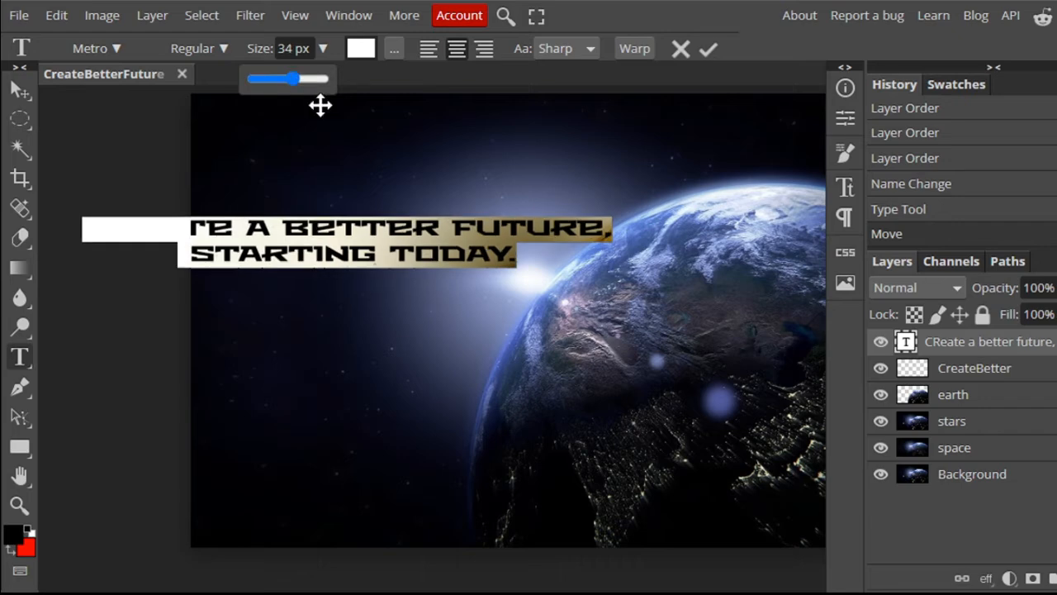
left_click(26, 96)
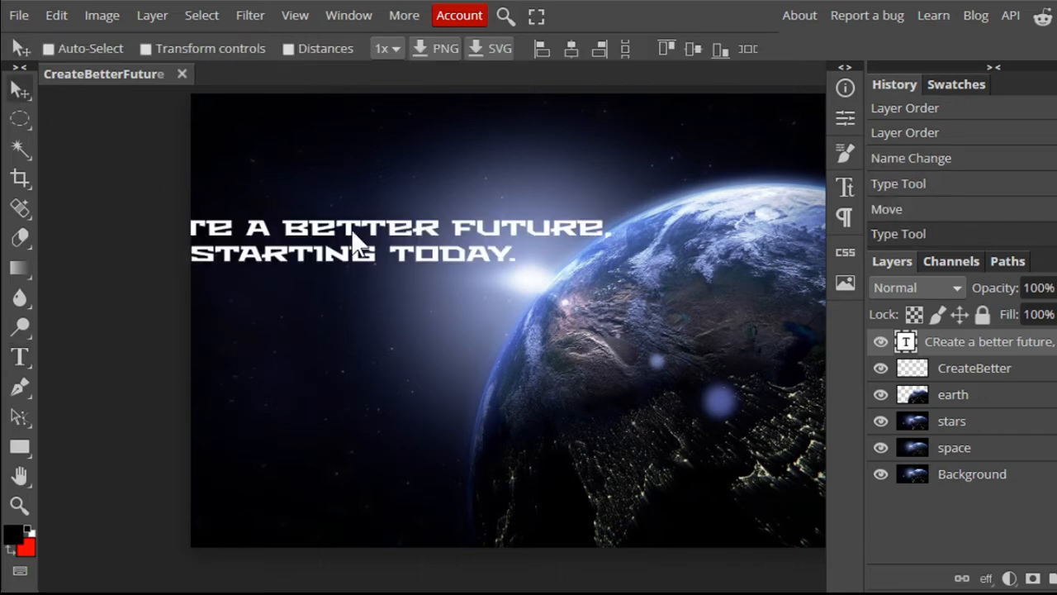
left_click_drag(353, 230, 472, 152)
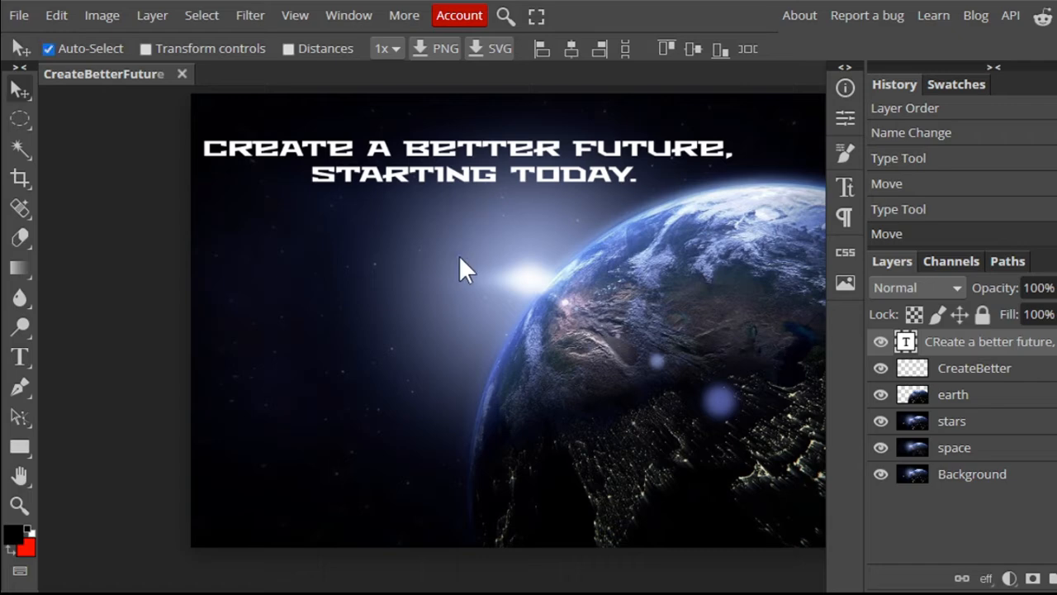
key("ctrl+minus")
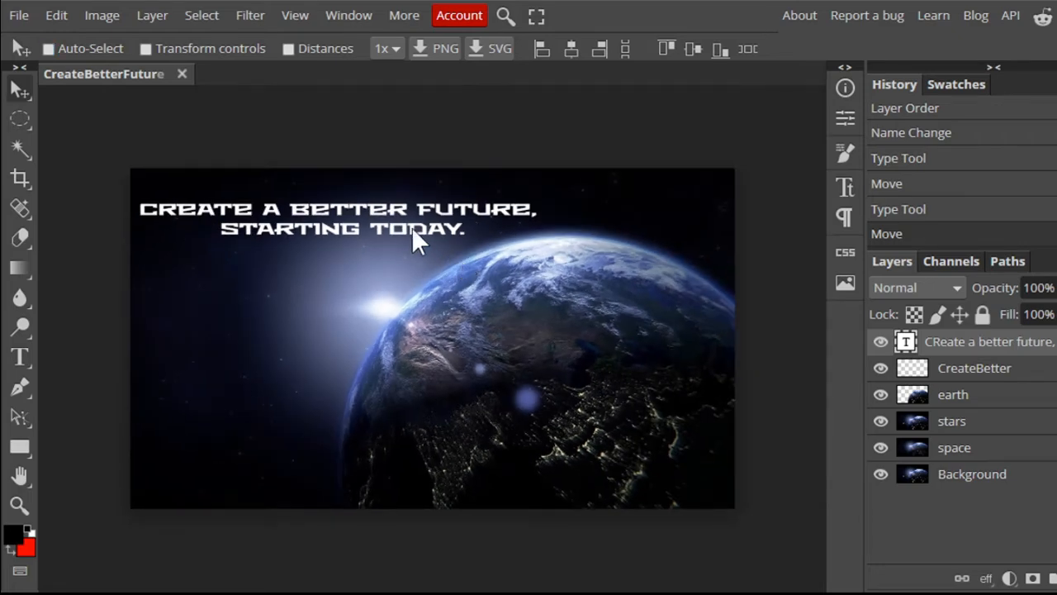
Break the slogan's first line before "better" so the text runs over three lines
double_click(390, 219)
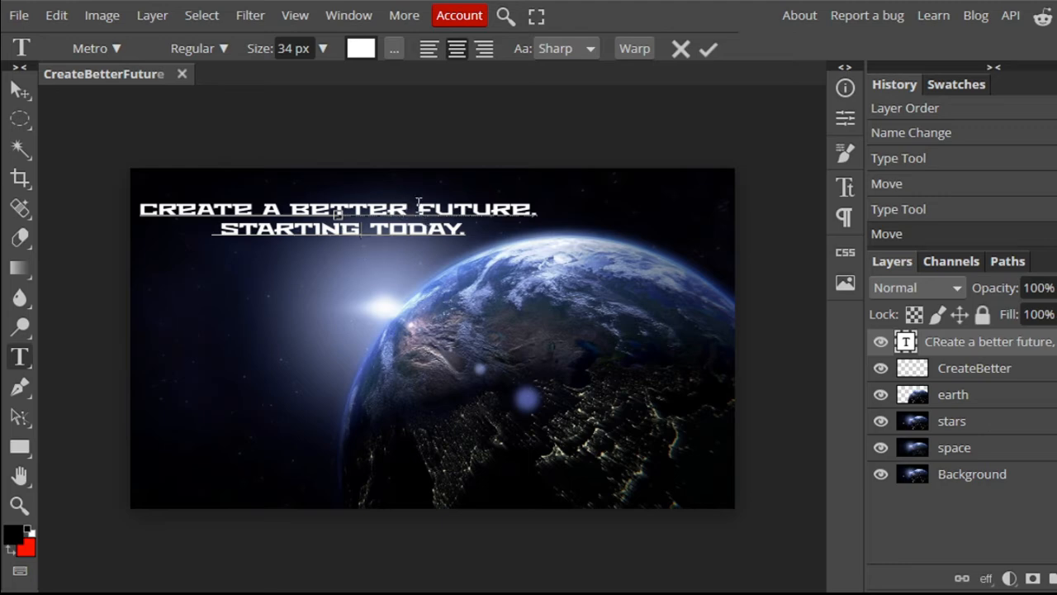
left_click(291, 209)
key("Return")
key("Right")
key("Right")
key("Right")
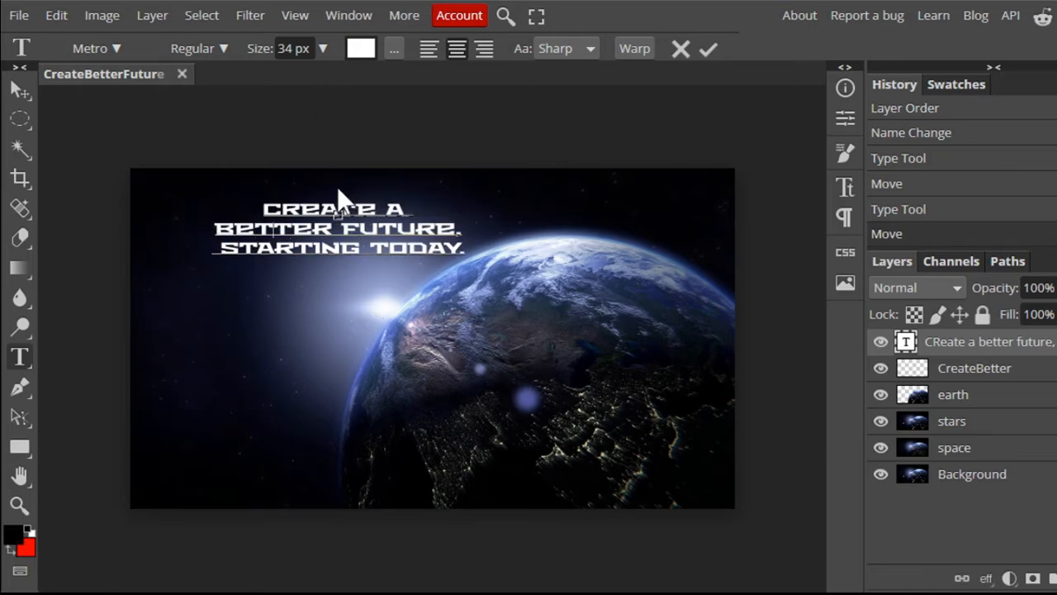
Enlarge the whole three-line slogan to 57 px and shift it slightly down and right to sit inside the image
triple_click(342, 228)
left_click(342, 229)
double_click(296, 239)
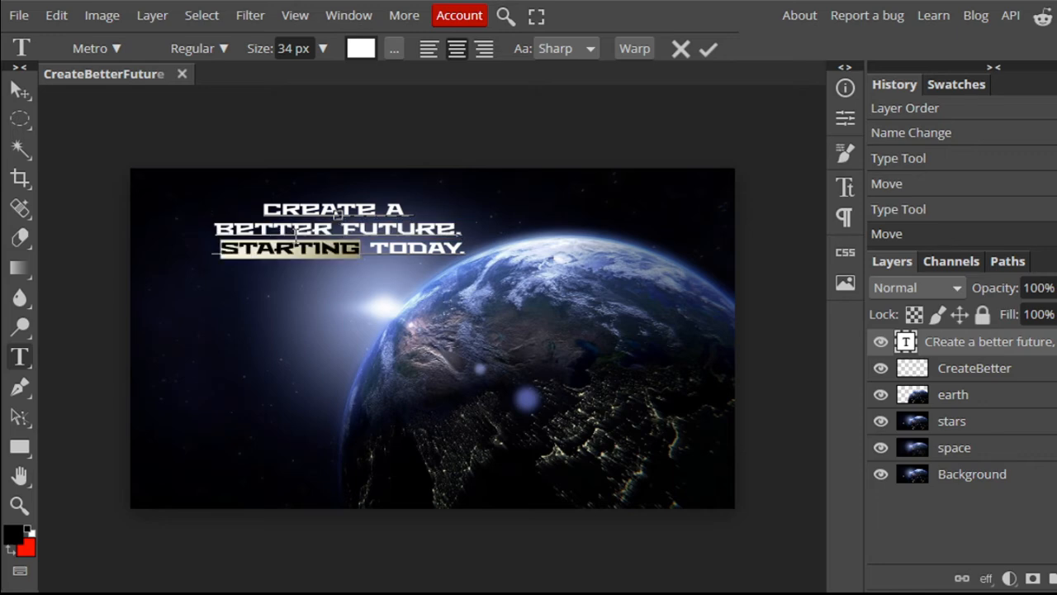
key("ctrl+a")
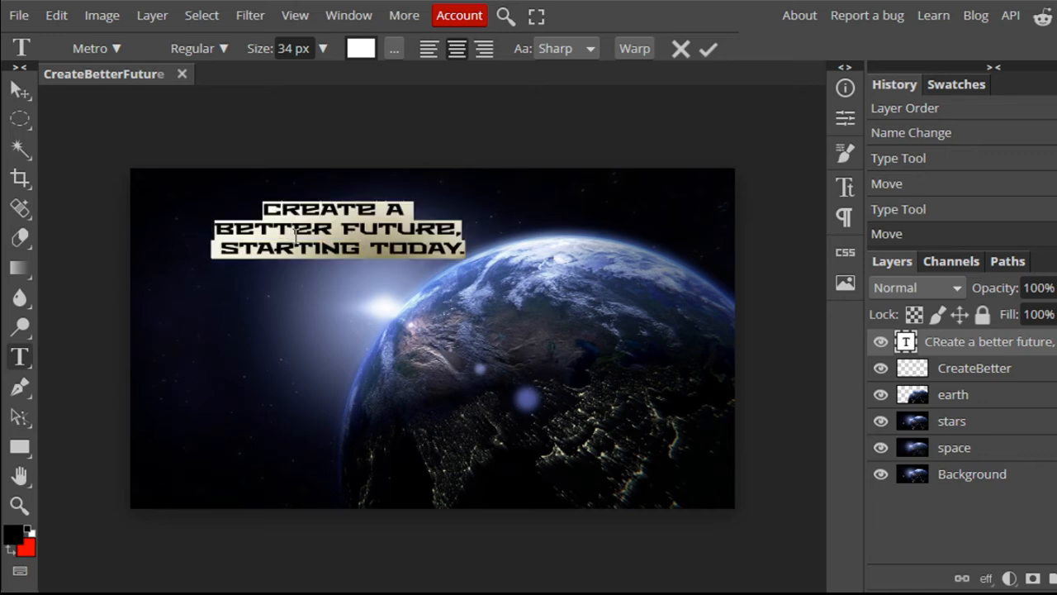
left_click(323, 48)
mouse_move(305, 76)
left_mouse_down()
mouse_move(286, 76)
mouse_move(302, 75)
left_mouse_up()
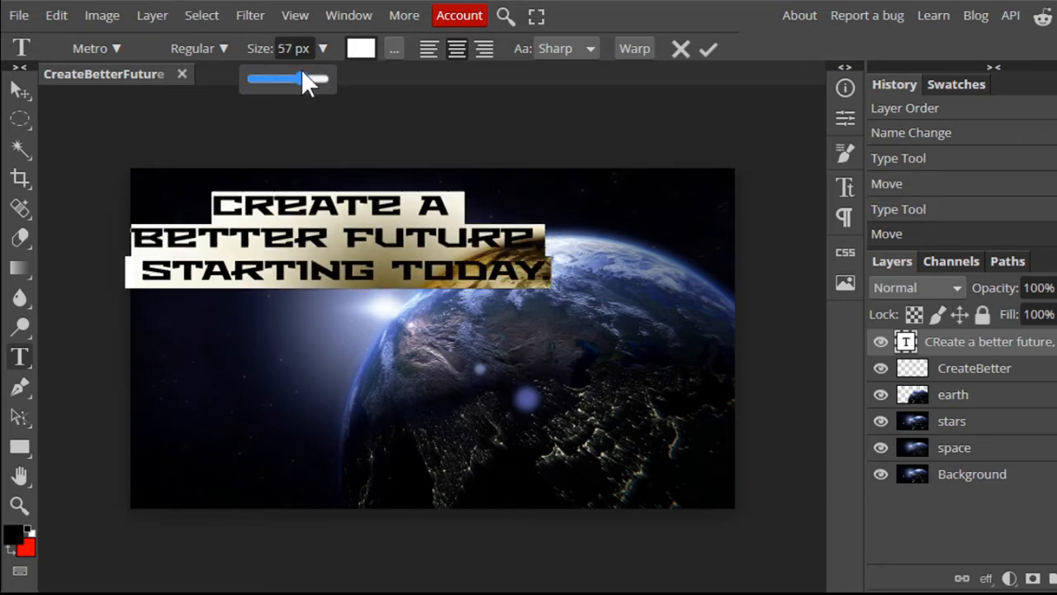
left_click(18, 89)
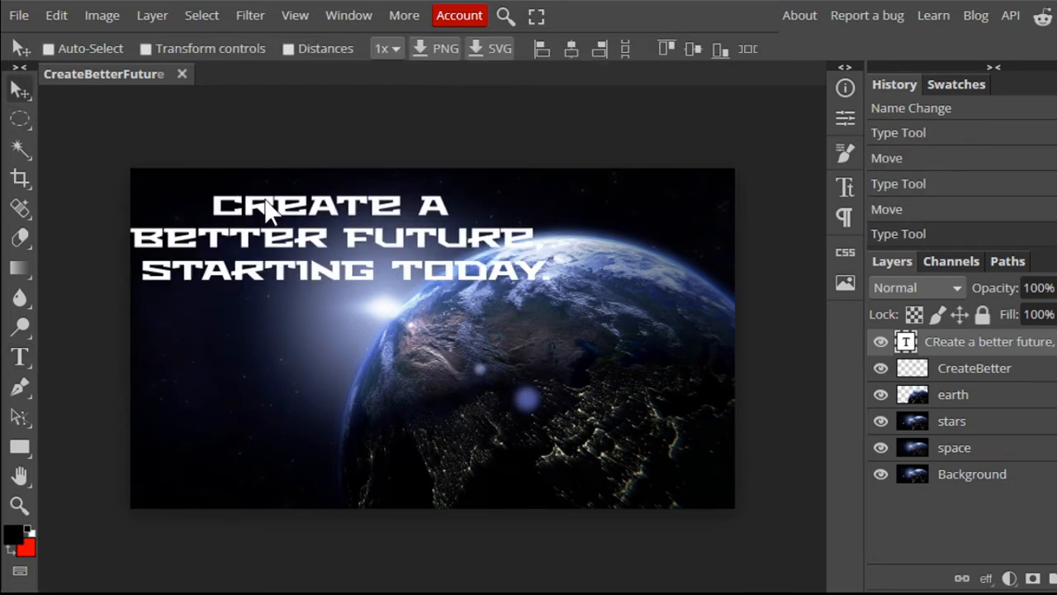
mouse_move(305, 258)
left_mouse_down()
mouse_move(342, 264)
mouse_move(336, 319)
mouse_move(313, 249)
mouse_move(332, 277)
mouse_move(320, 269)
mouse_move(327, 198)
mouse_move(312, 237)
mouse_move(312, 297)
mouse_move(315, 266)
left_mouse_up()
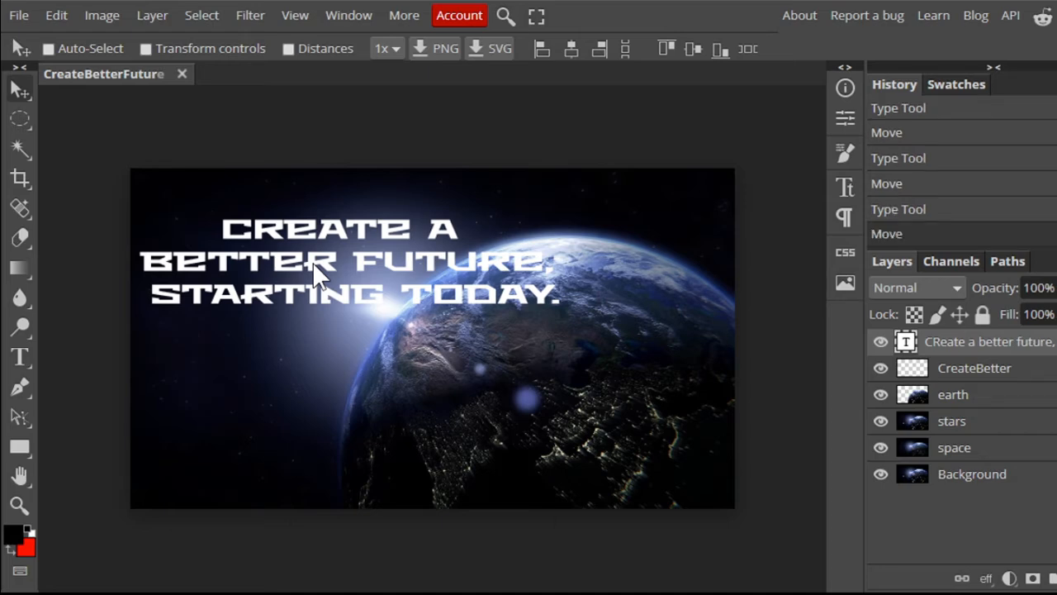
Break the slogan after "Create" and after "better" so "Create", "a", "better" and "future," each stand on their own line
key("t")
double_click(360, 261)
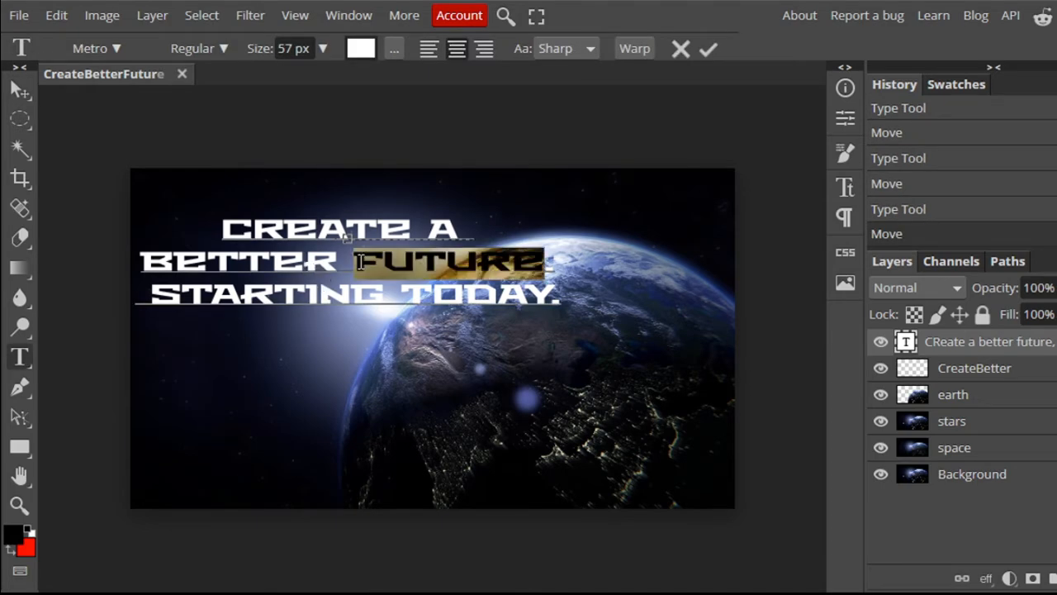
key("Up")
key("Right")
key("Right")
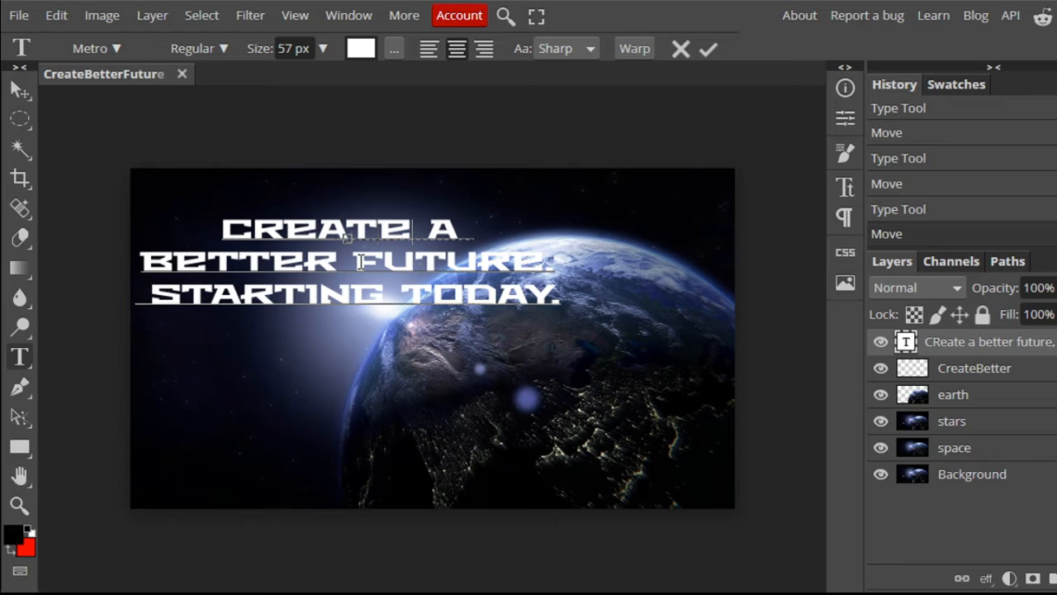
key("Right")
key("Left")
key("Return")
key("Down")
key("Return")
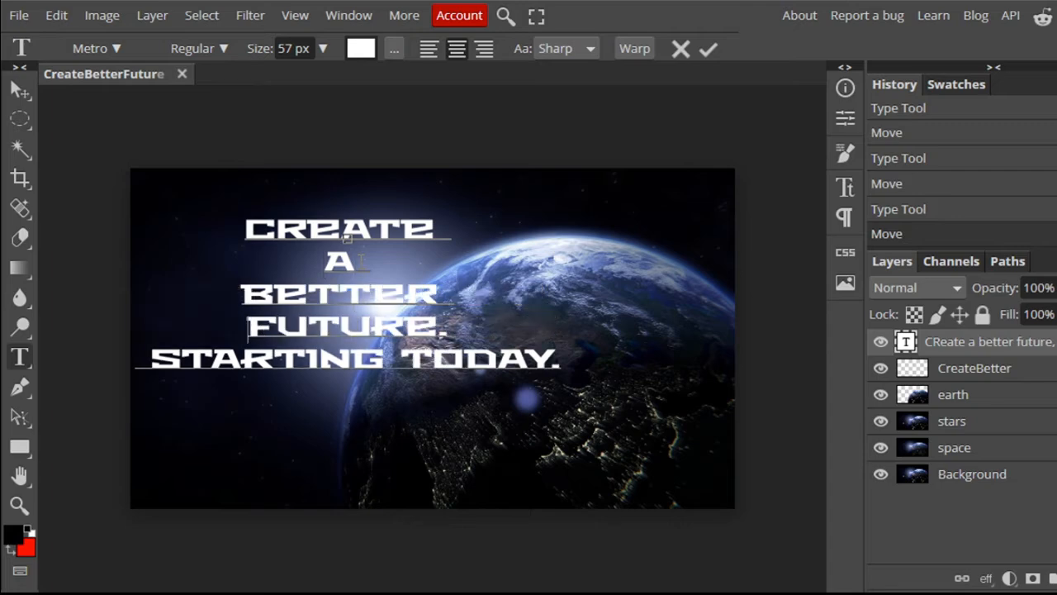
Put "today." on its own line below "starting" and try to trim the space after "Create"
key("Down")
key("Right")
key("Right")
key("Right")
key("Right")
key("Right")
key("Return")
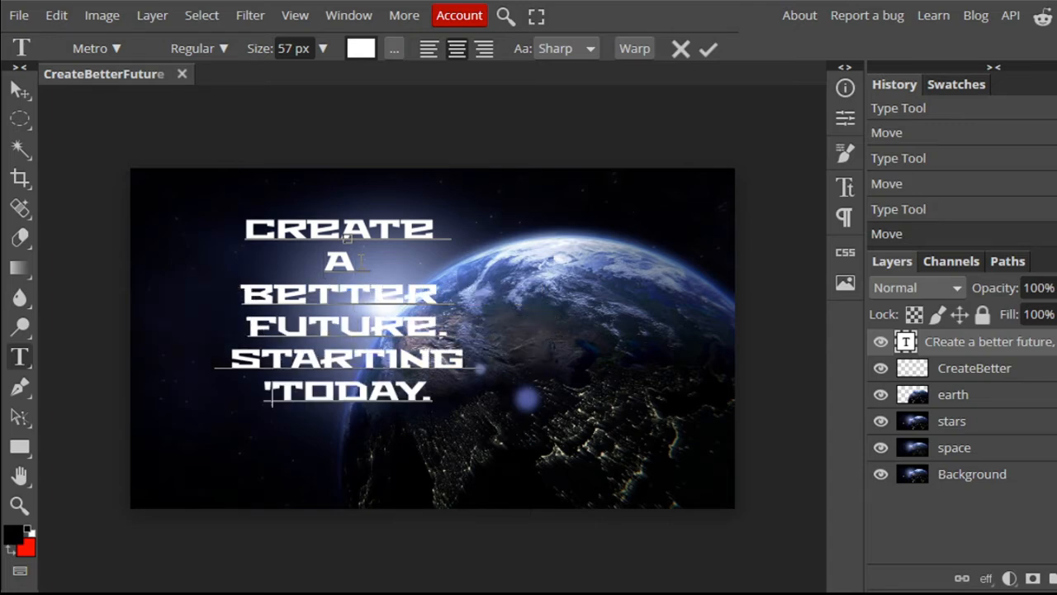
left_click(437, 229)
key("BackSpace")
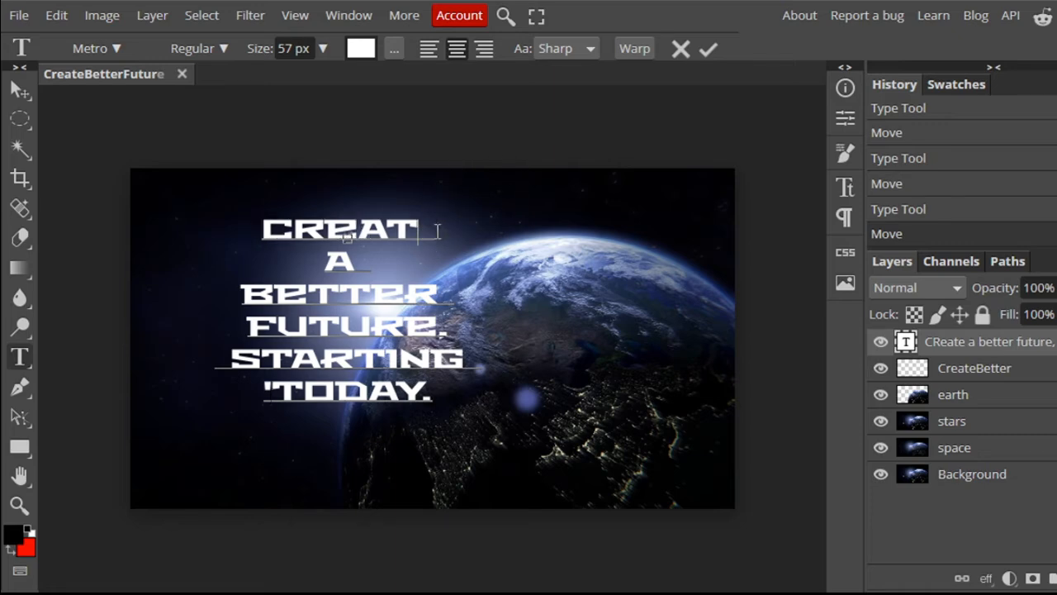
Move the six-line slogan up and left into the dark sky beside the Earth
left_click(20, 90)
left_click_drag(338, 364, 250, 323)
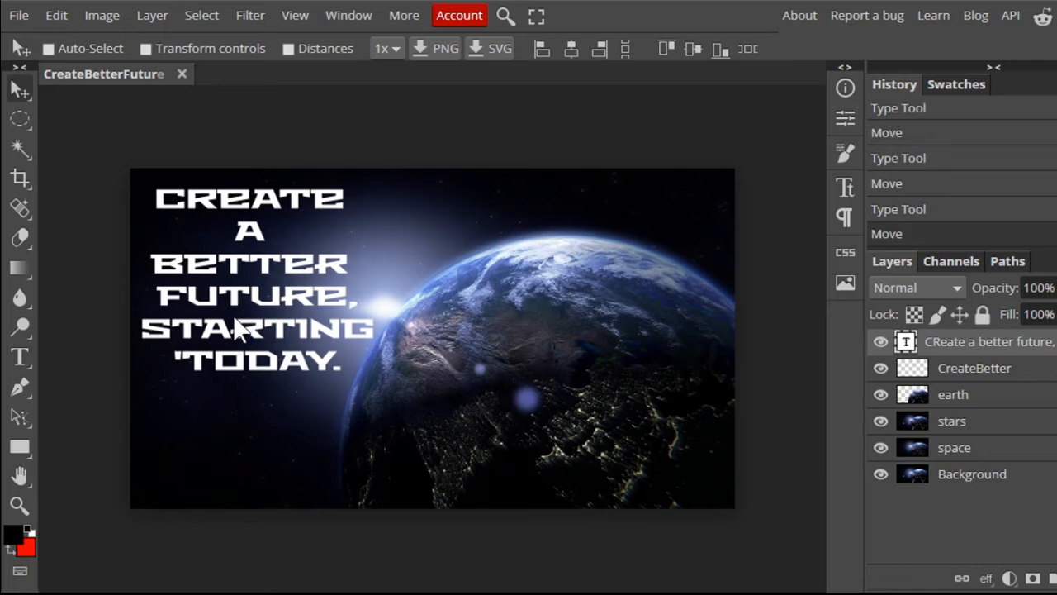
scroll(420, 245, "down", 3)
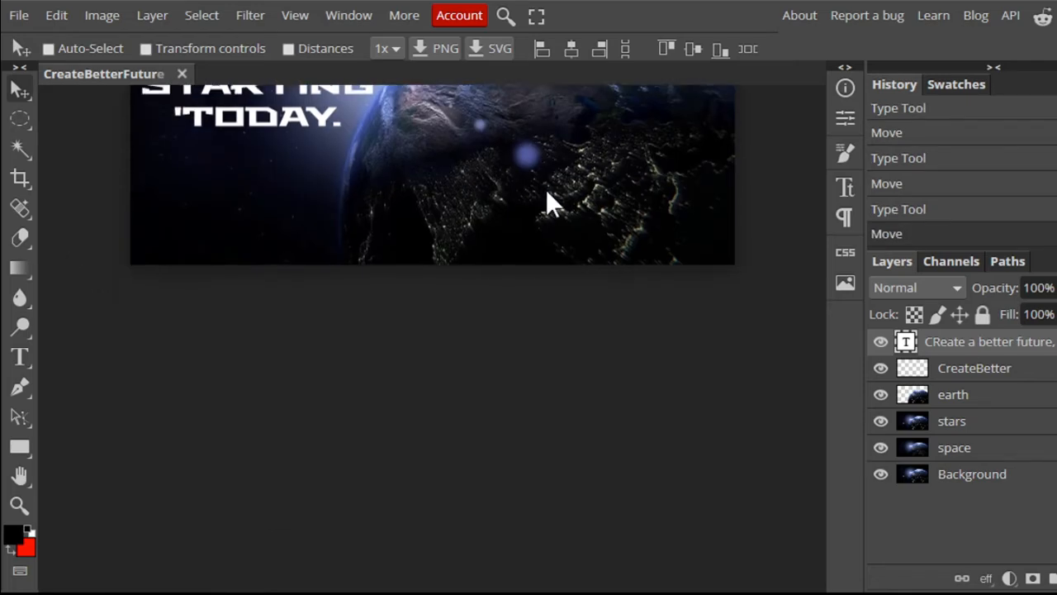
scroll(491, 368, "up", 3)
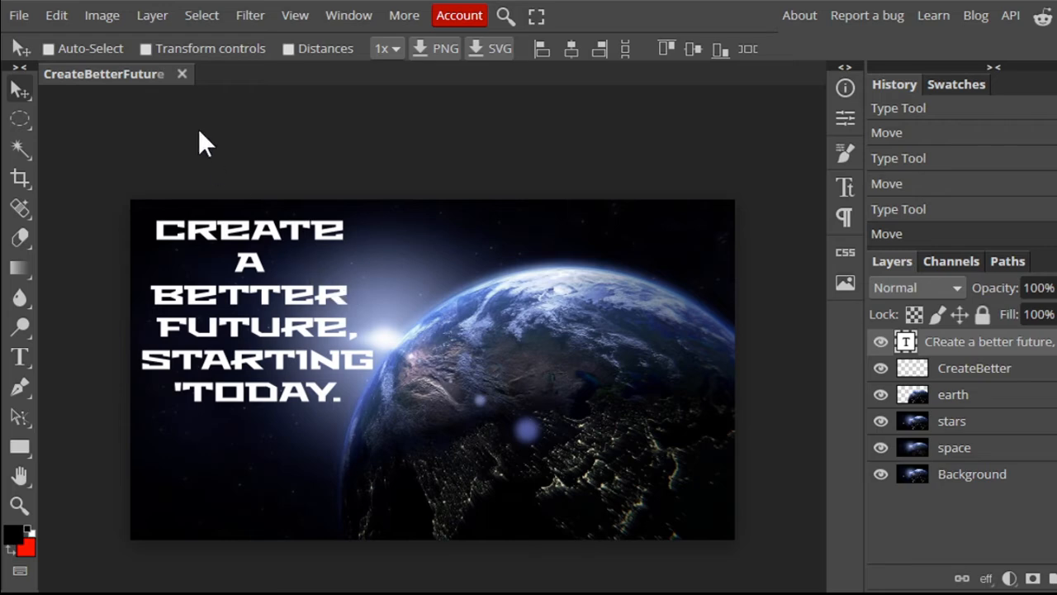
Show the rulers and add a vertical and a horizontal guide about 40 px inside the image's left and top edges
left_click(150, 15)
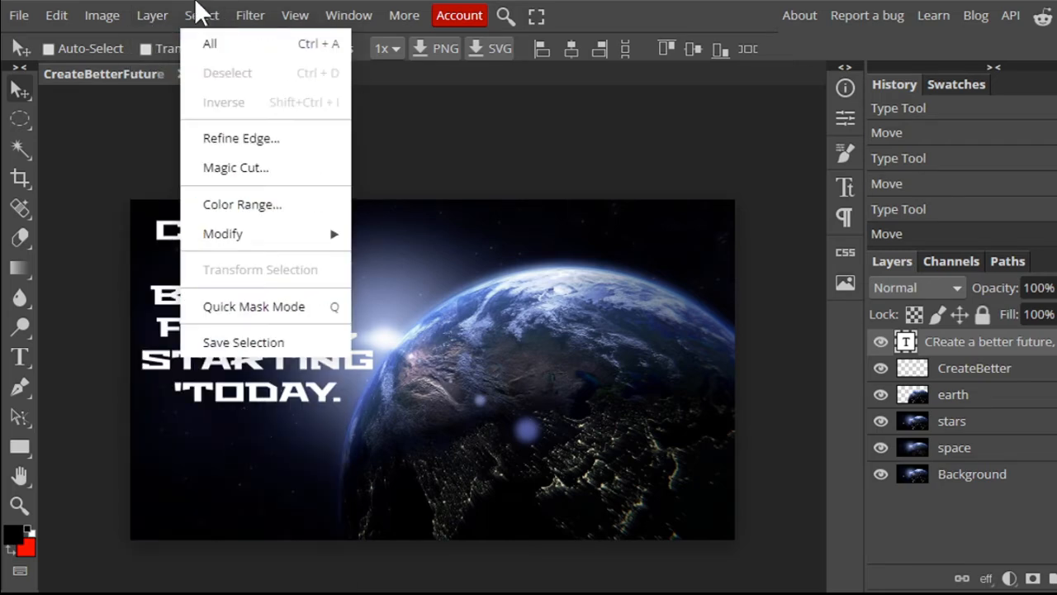
mouse_move(245, 18)
mouse_move(141, 18)
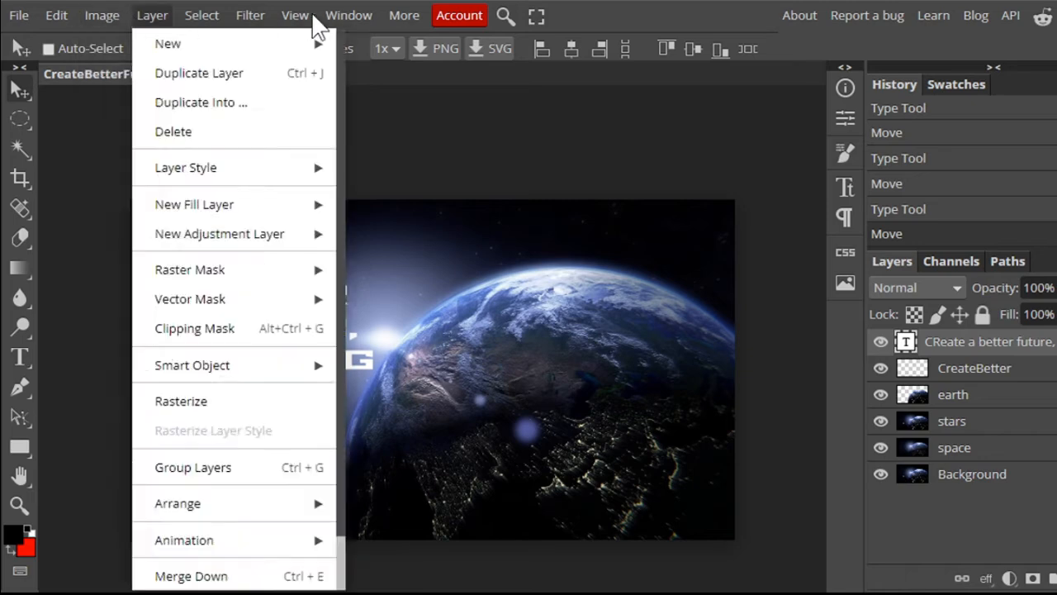
mouse_move(293, 19)
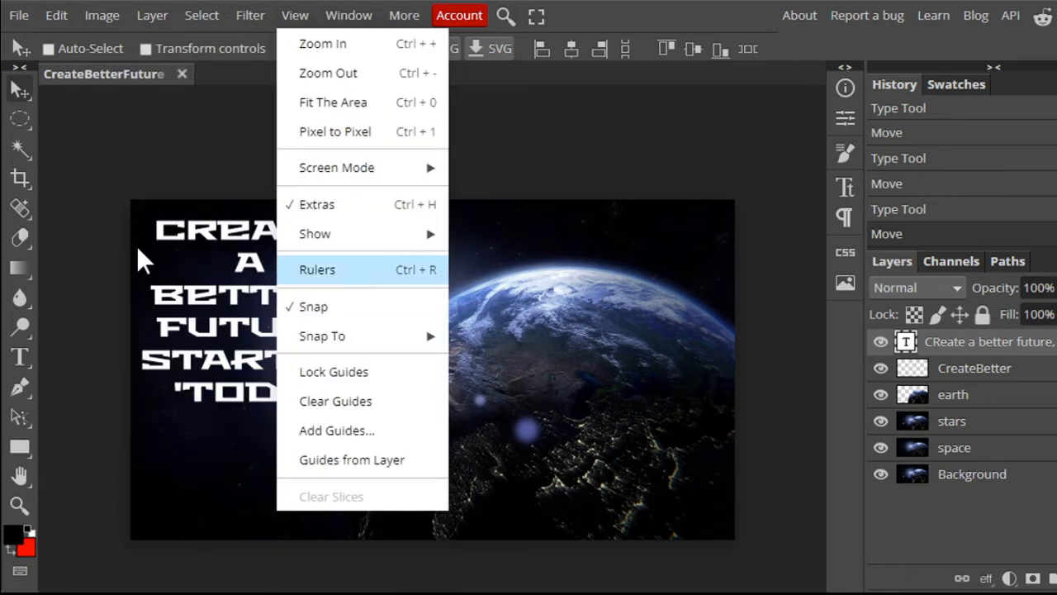
left_click(385, 277)
left_click_drag(44, 228, 149, 227)
left_click_drag(289, 90, 272, 220)
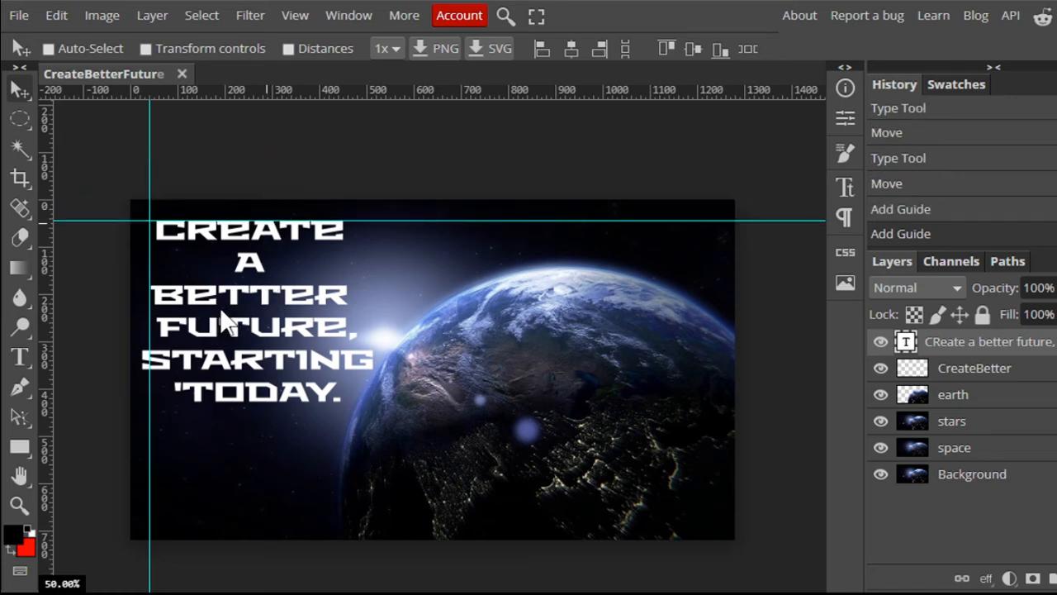
Align the slogan's left edge with the vertical guide and place its first line just below the horizontal guide
left_click_drag(221, 318, 218, 369)
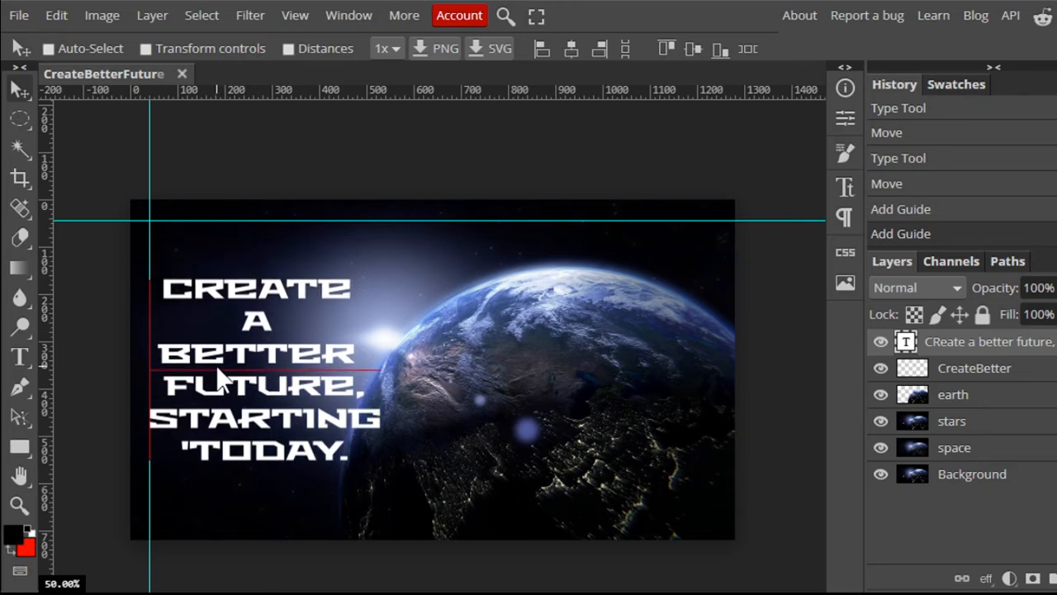
left_click_drag(217, 369, 221, 316)
key("m")
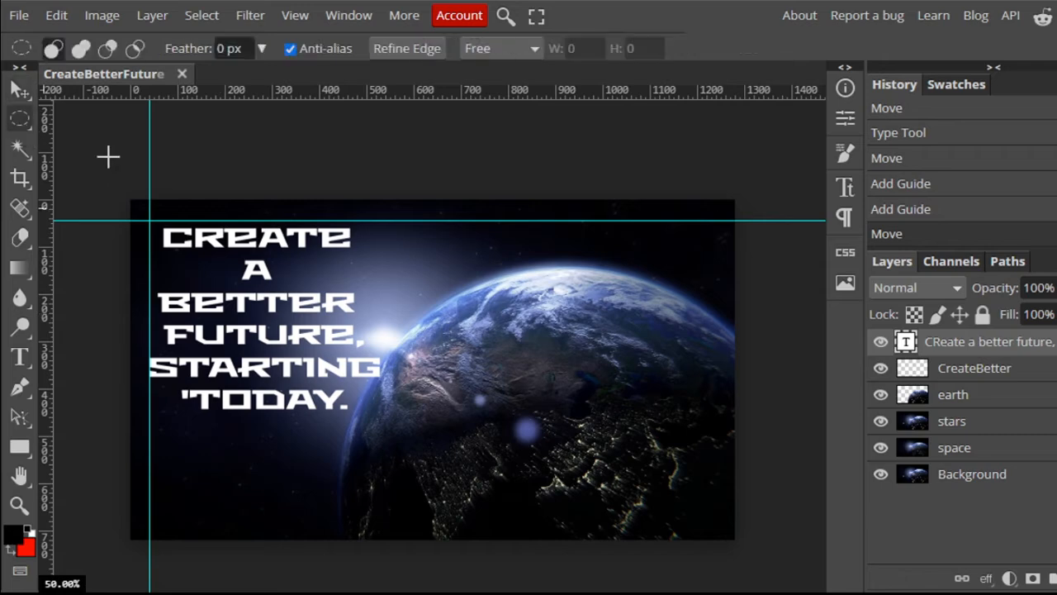
Add a Color Overlay effect to the slogan's text layer
left_click(106, 157)
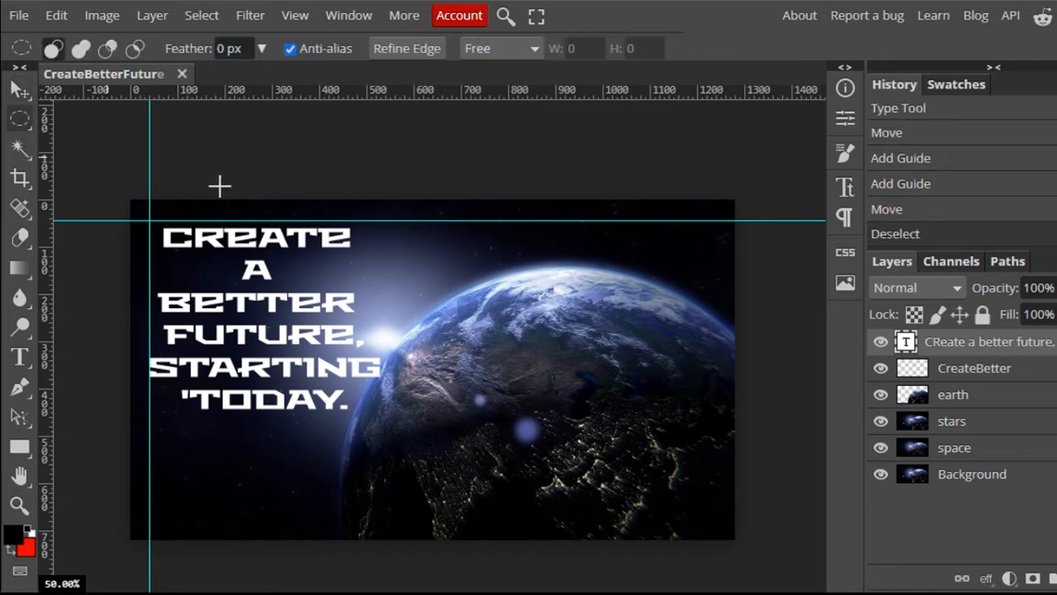
right_click(1013, 346)
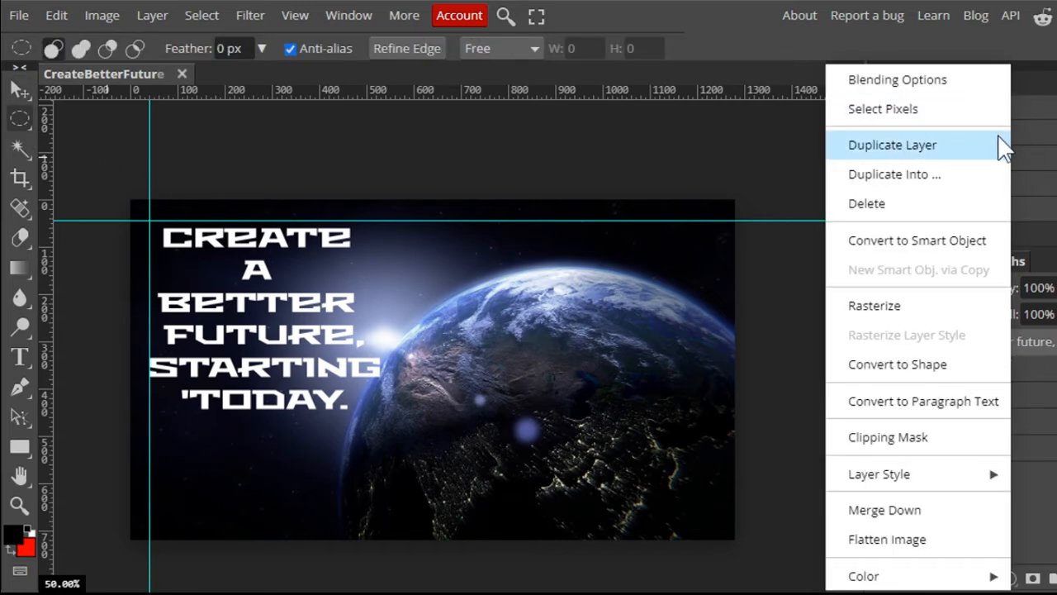
left_click(922, 84)
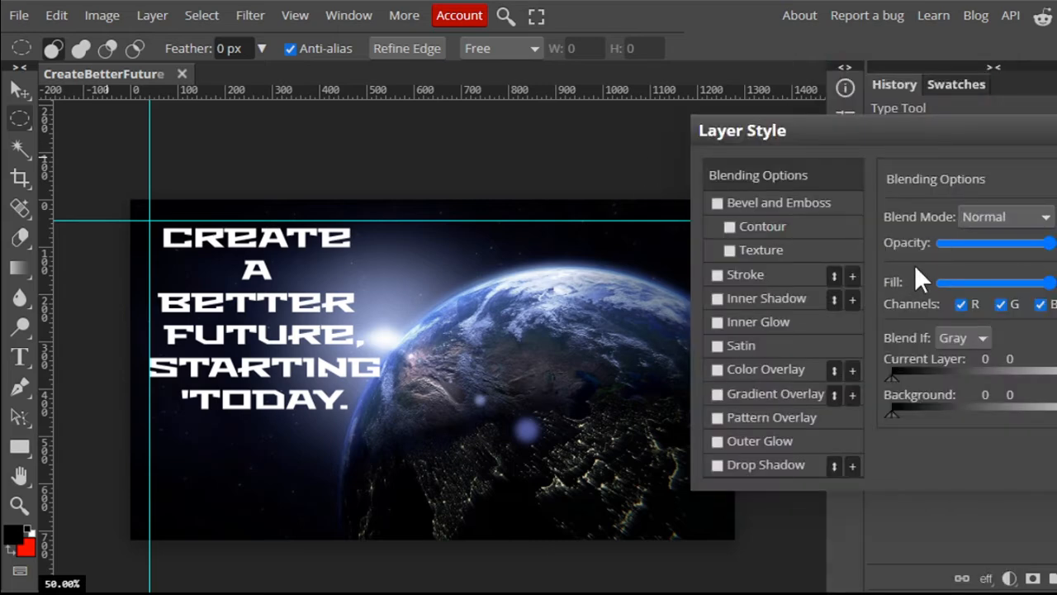
left_click_drag(997, 134, 827, 123)
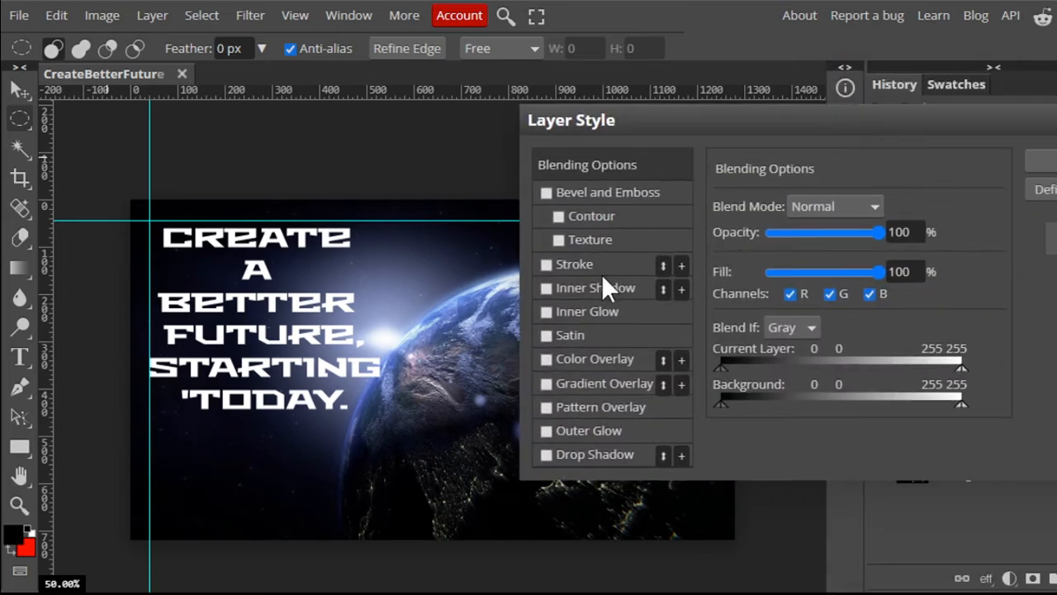
left_click(598, 363)
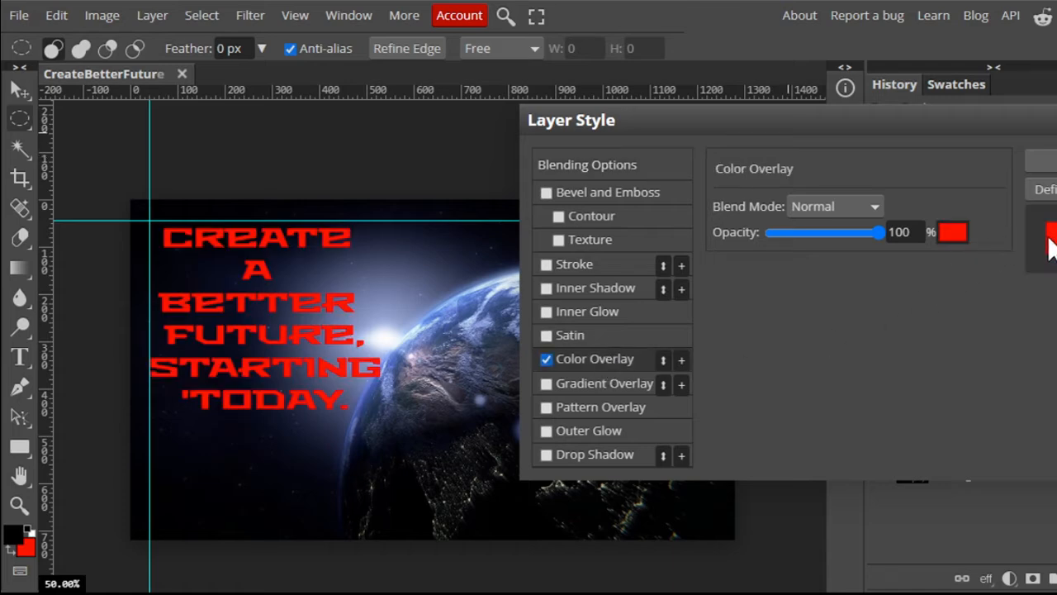
Set the slogan's overlay colour to golden yellow, hex ffd900
left_click(952, 233)
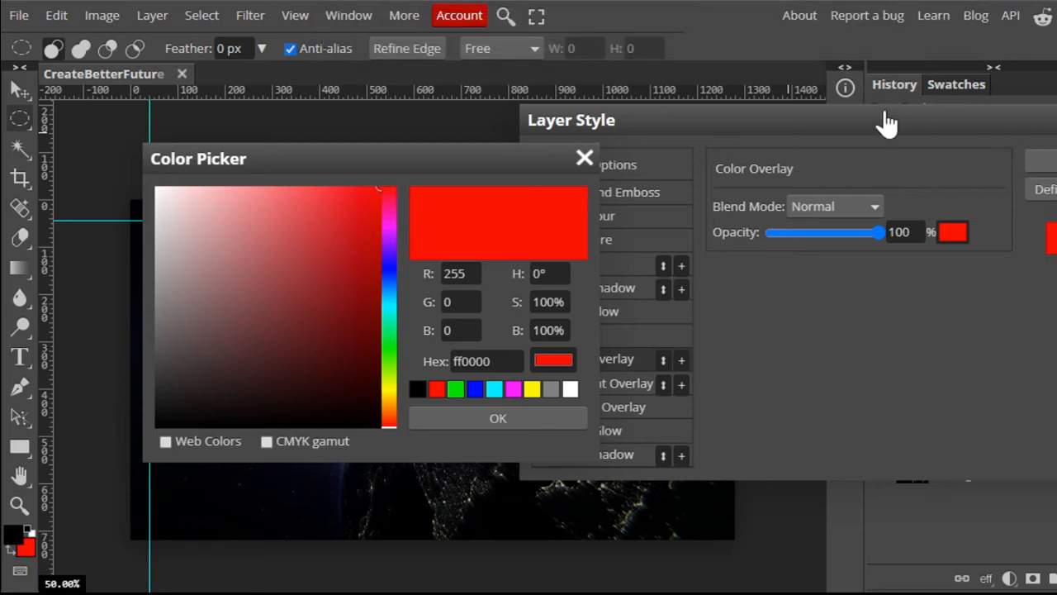
left_click(846, 89)
left_click_drag(528, 157, 981, 162)
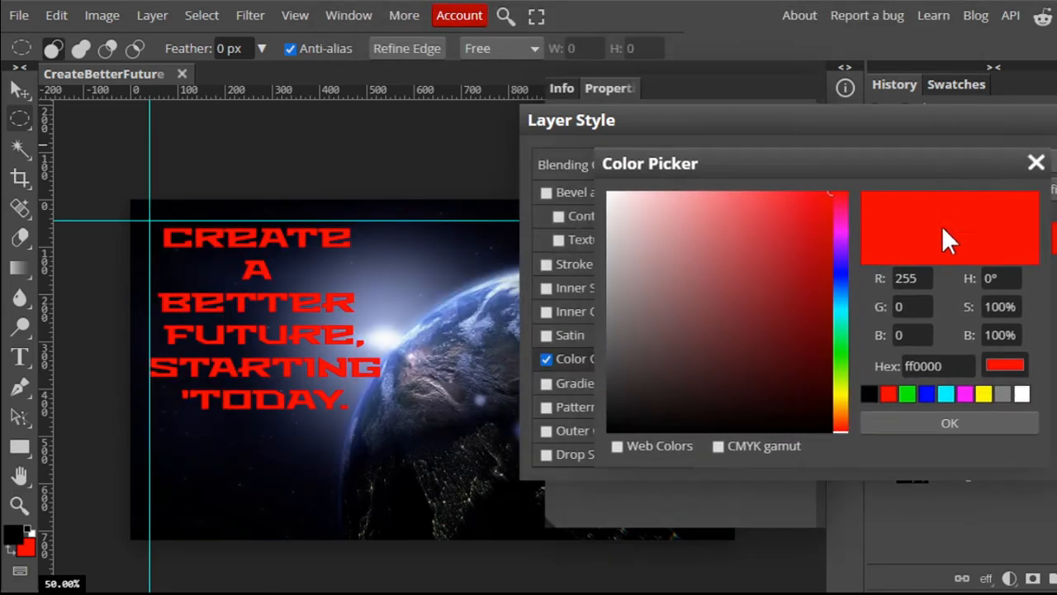
mouse_move(842, 392)
left_mouse_down()
mouse_move(843, 410)
mouse_move(849, 390)
left_mouse_up()
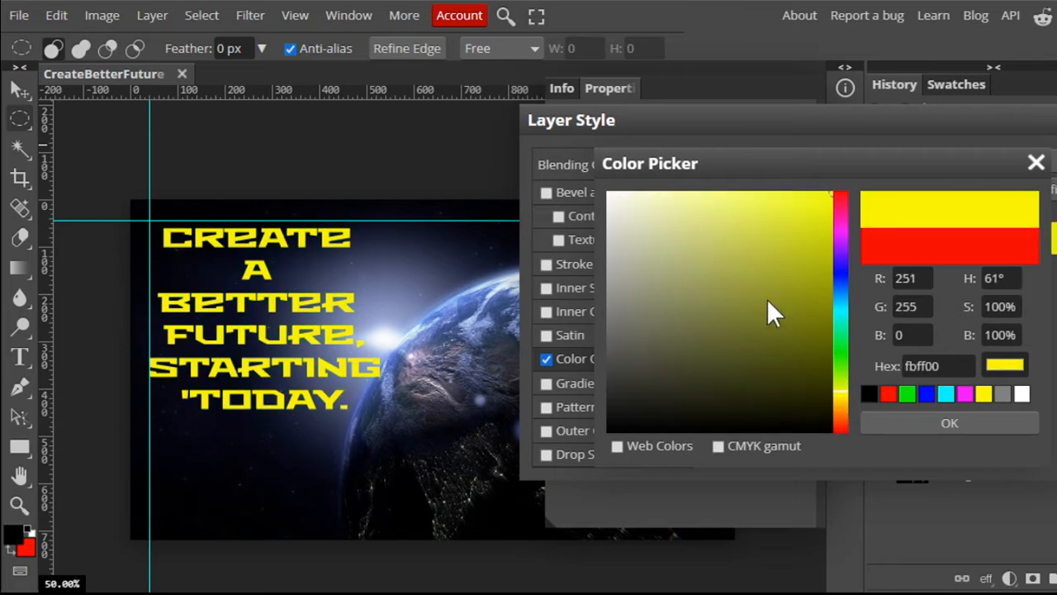
left_click_drag(766, 314, 830, 184)
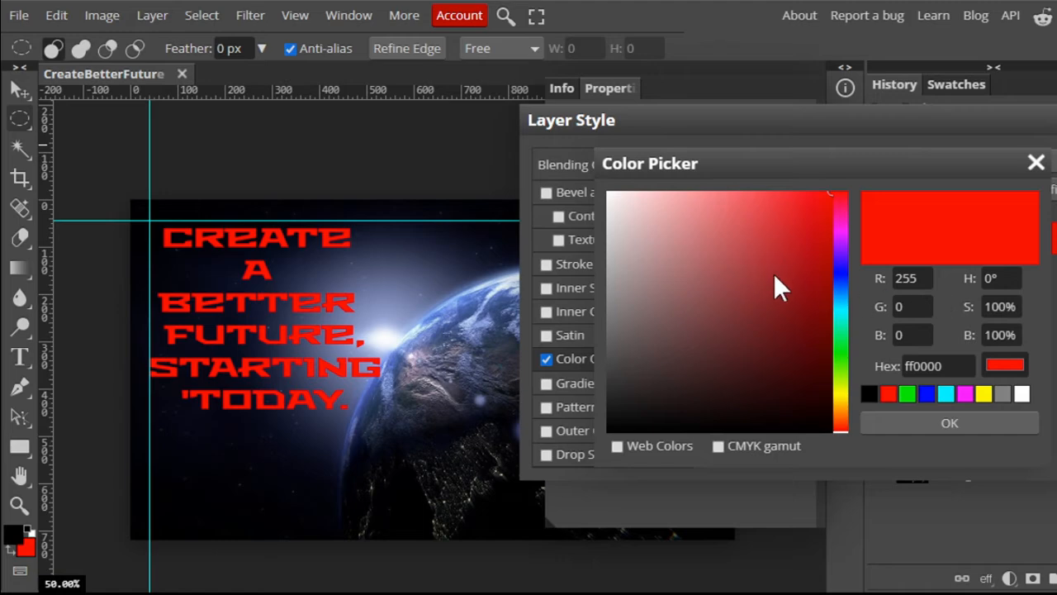
left_click_drag(780, 287, 841, 159)
mouse_move(841, 391)
left_mouse_down()
mouse_move(844, 410)
mouse_move(854, 398)
left_mouse_up()
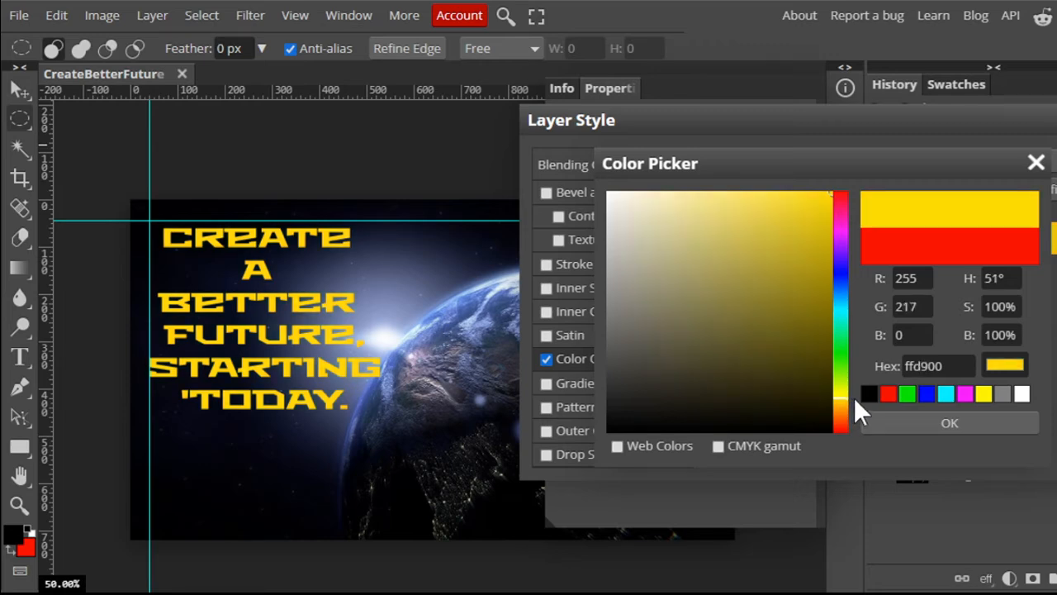
left_click(928, 424)
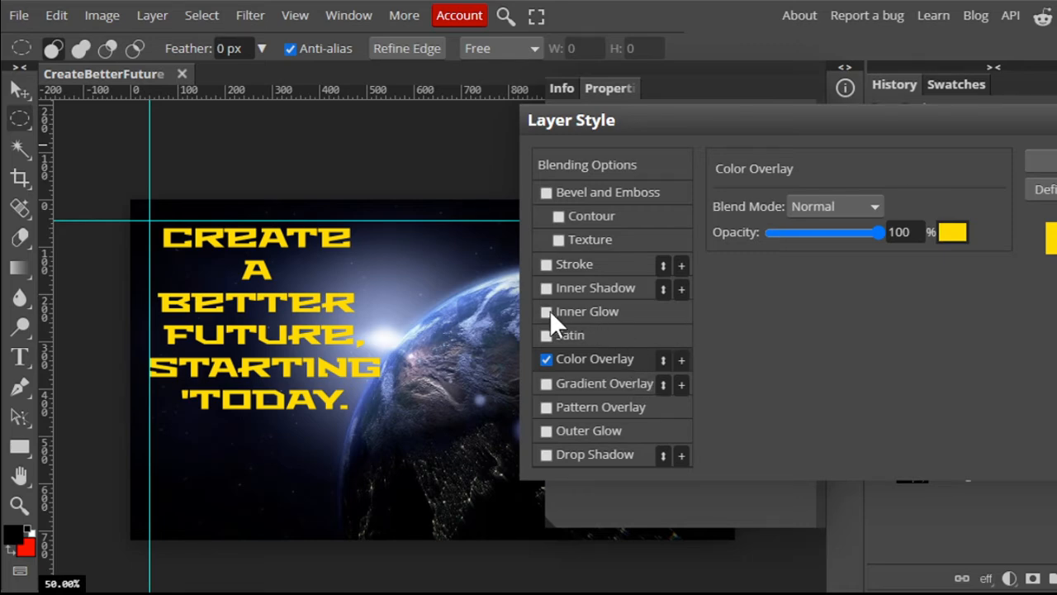
Add an Outer Glow to the slogan in black with the Normal blend mode and apply the layer style
left_click(547, 431)
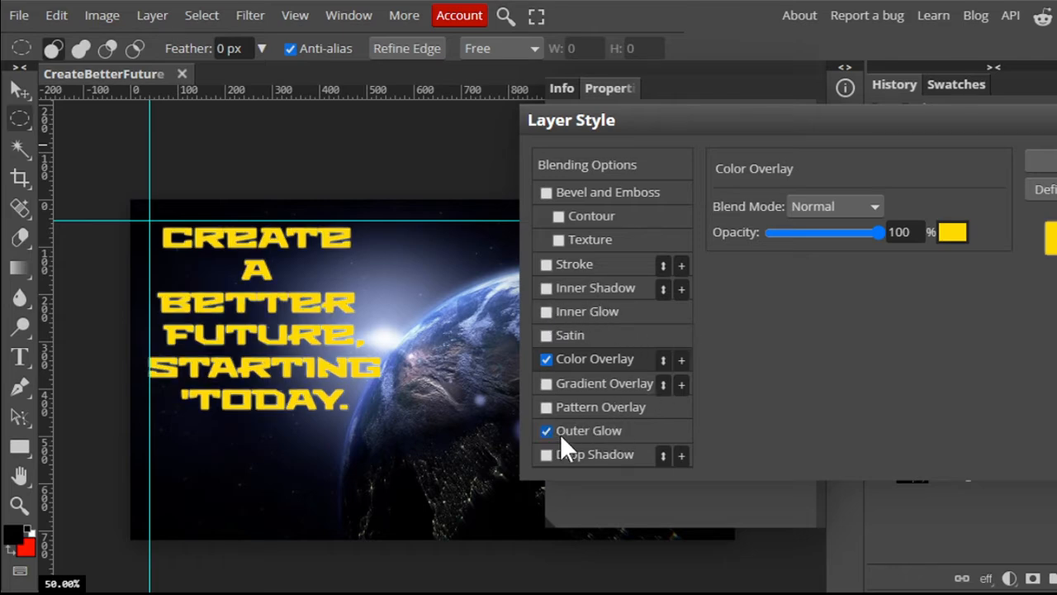
left_click(588, 428)
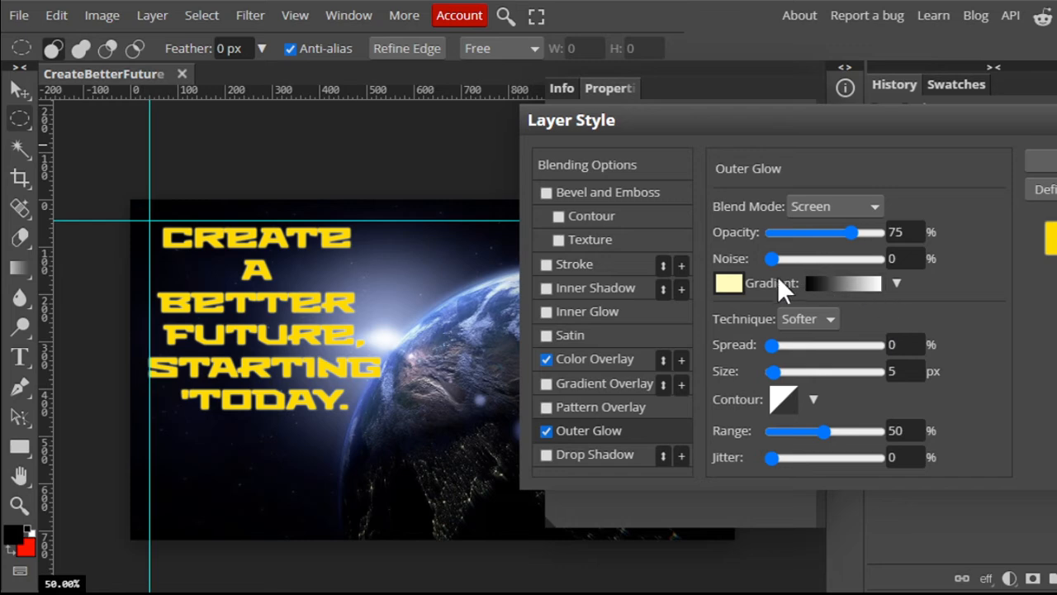
left_click(729, 284)
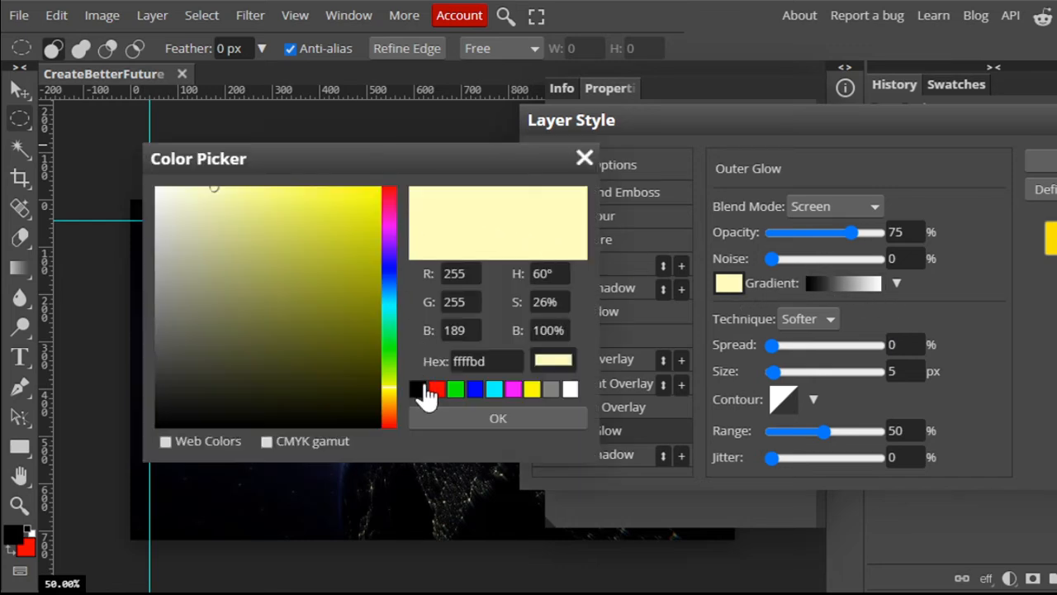
left_click(424, 385)
left_click(500, 420)
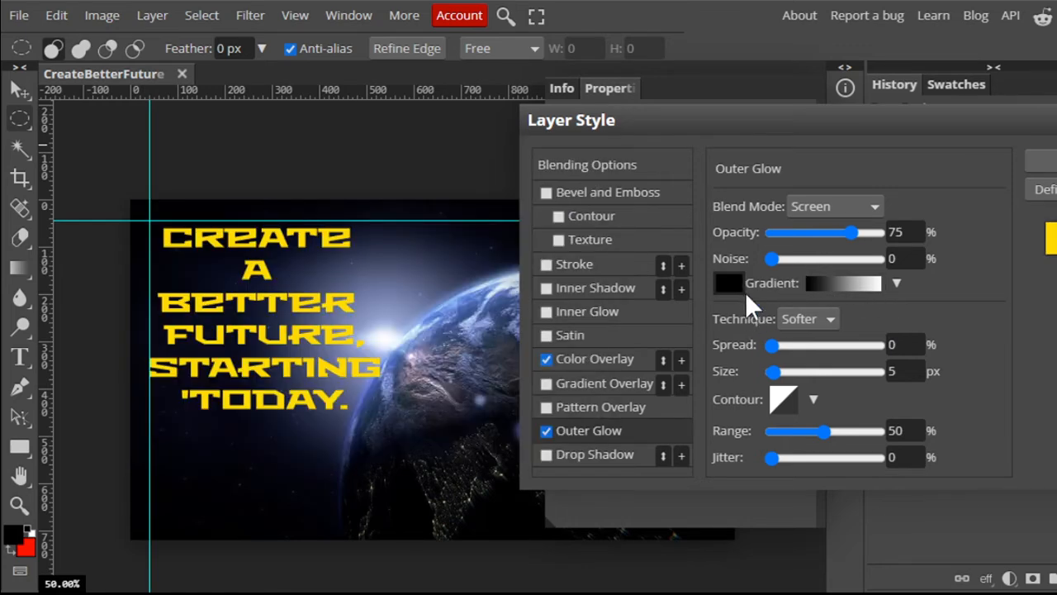
left_click(824, 239)
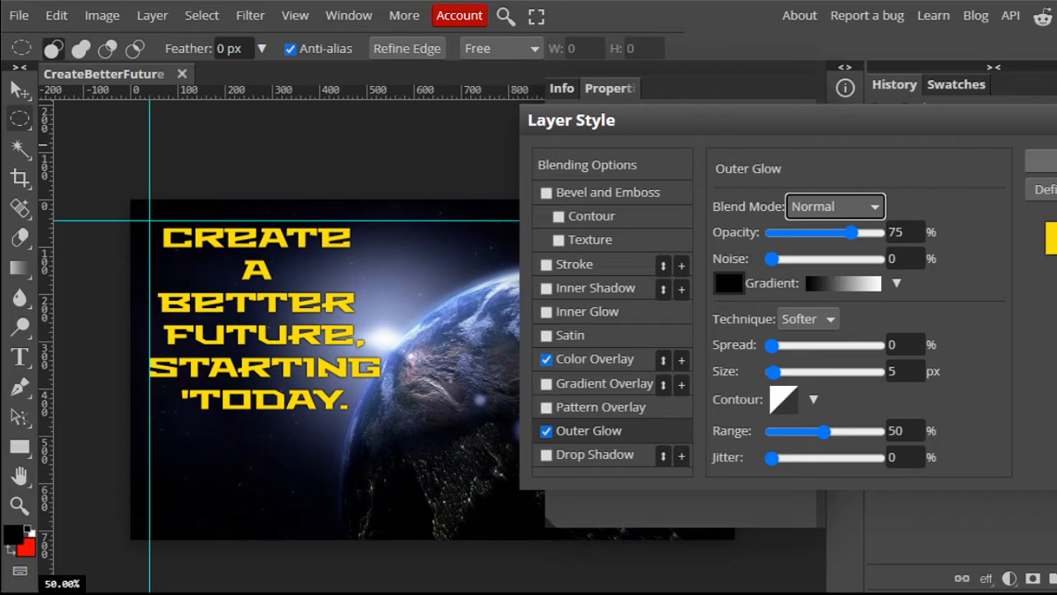
left_click(1042, 163)
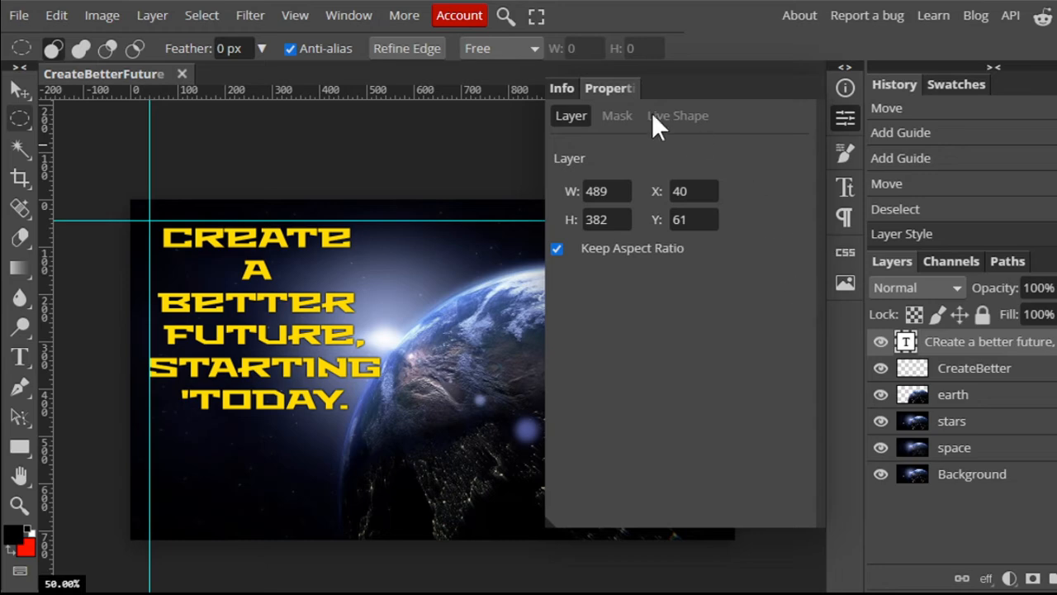
Close the Info panel so the whole canvas is uncovered
left_click(474, 151)
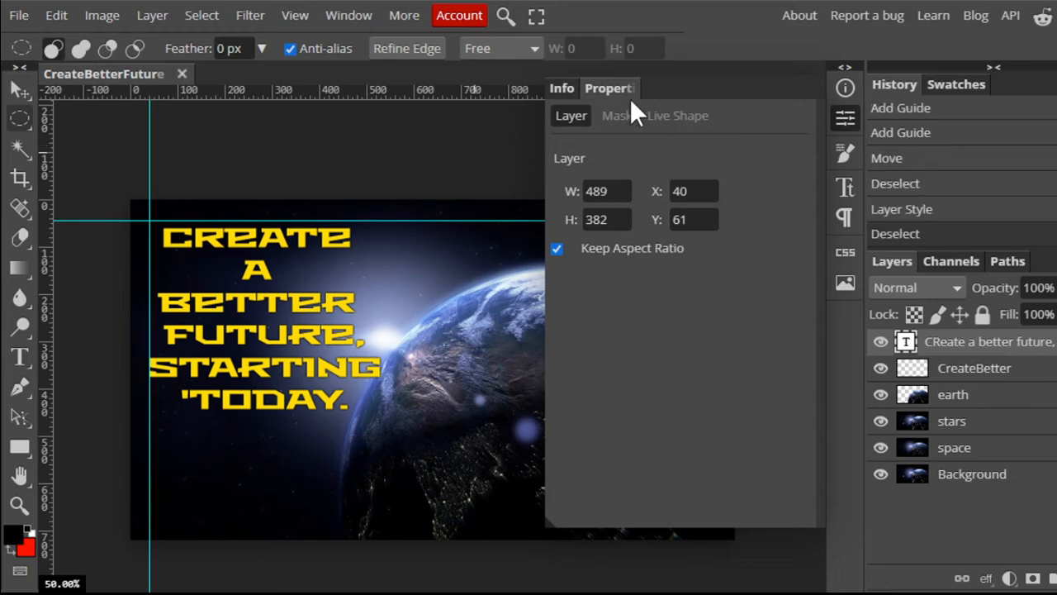
left_click(569, 89)
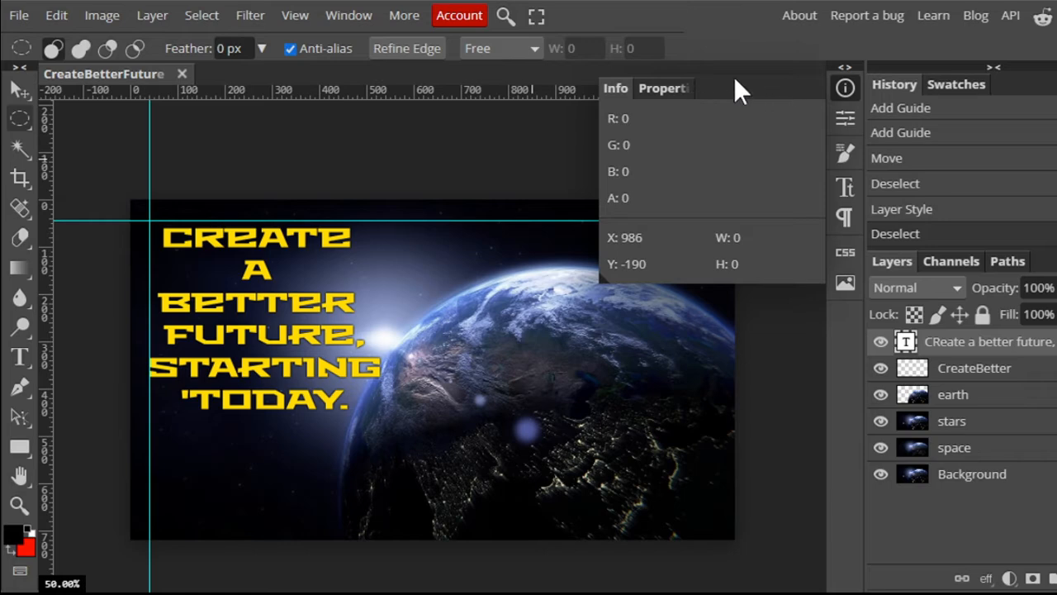
left_click(351, 15)
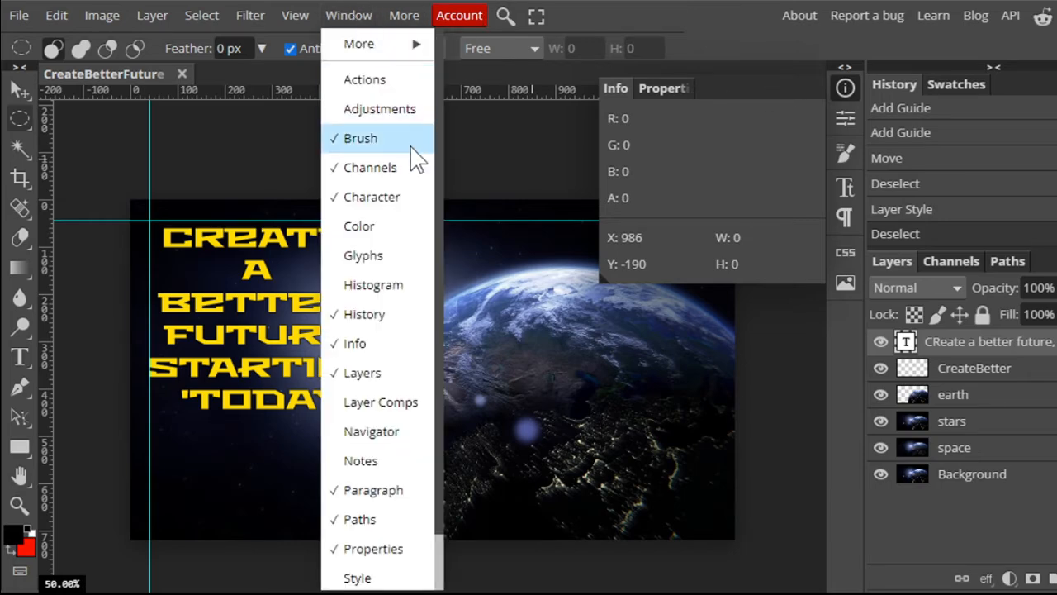
left_click(394, 348)
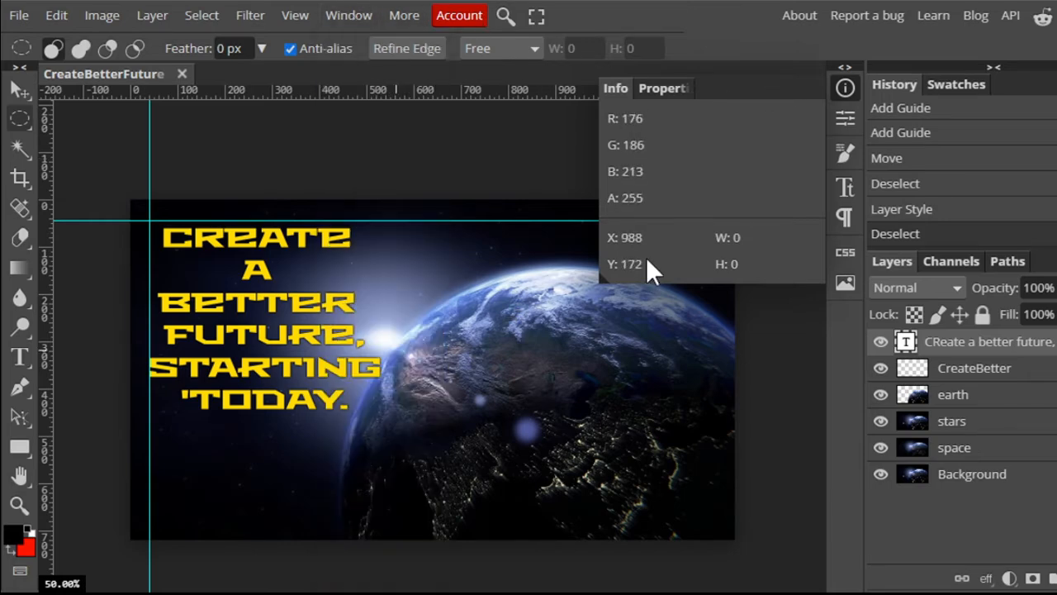
left_click(521, 149)
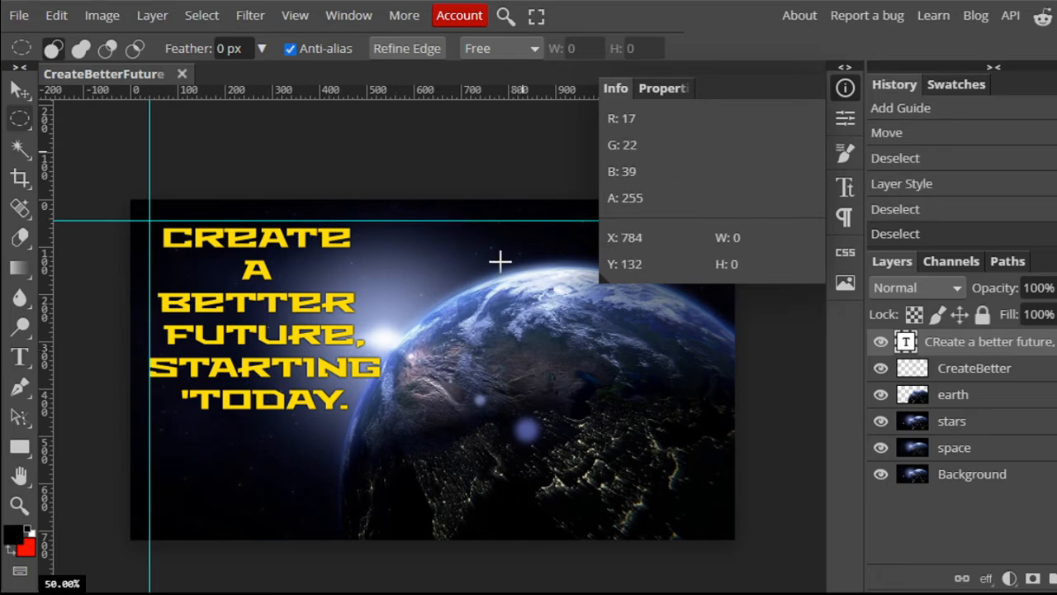
scroll(500, 261, "left", 2)
scroll(501, 261, "right", 3)
scroll(491, 261, "left", 1)
right_click(619, 91)
left_click(652, 107)
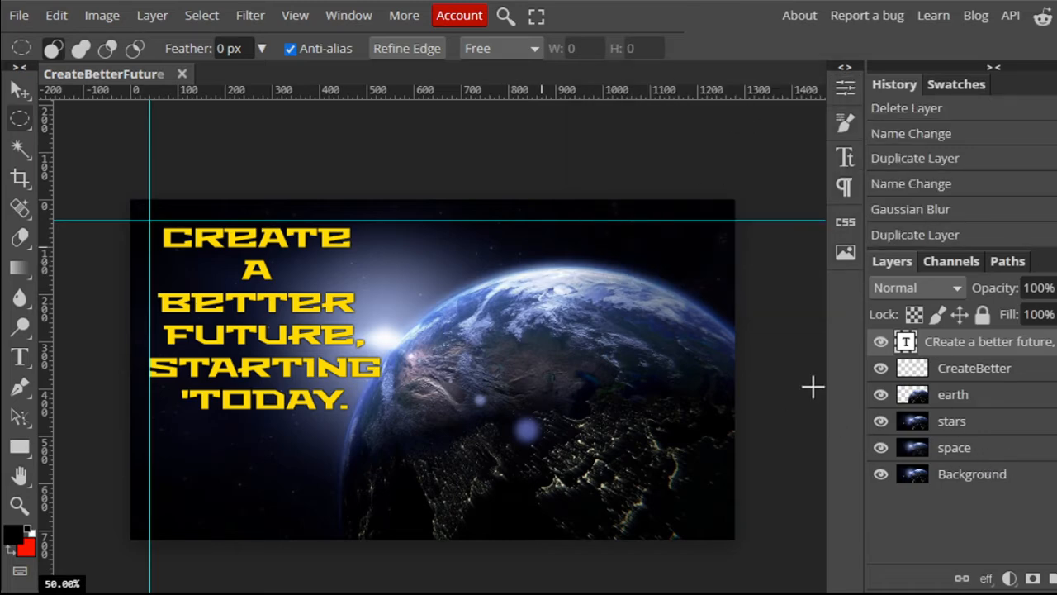
Save the document and rasterize the slogan's text layer
key("ctrl+s")
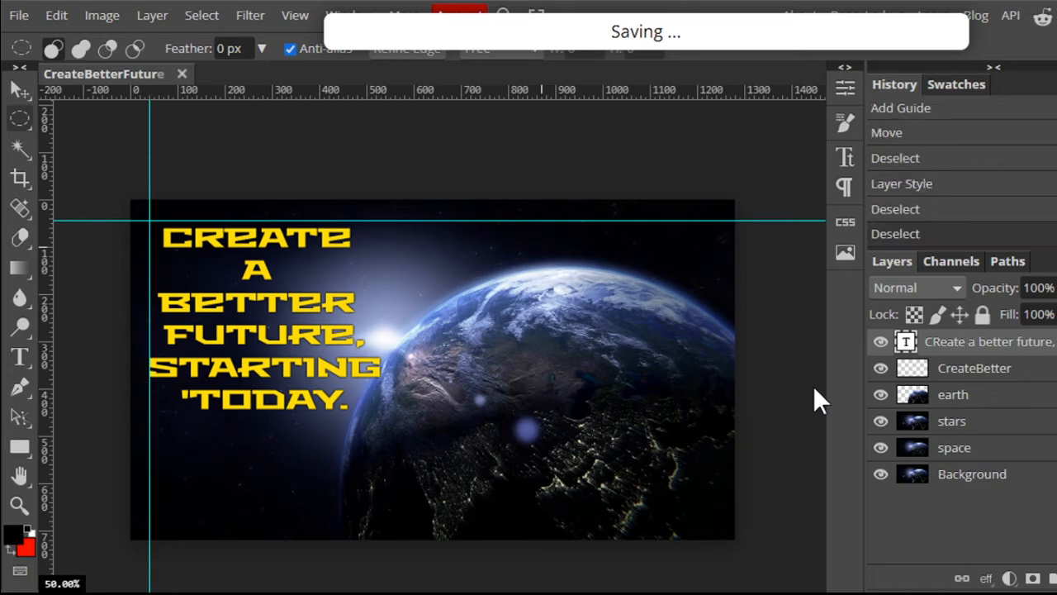
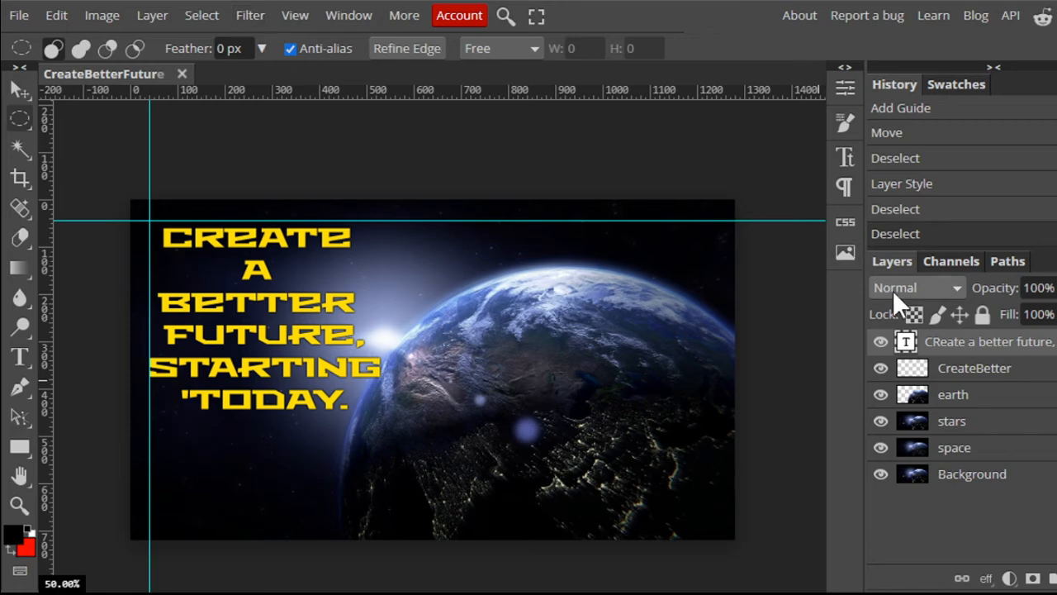
right_click(1010, 353)
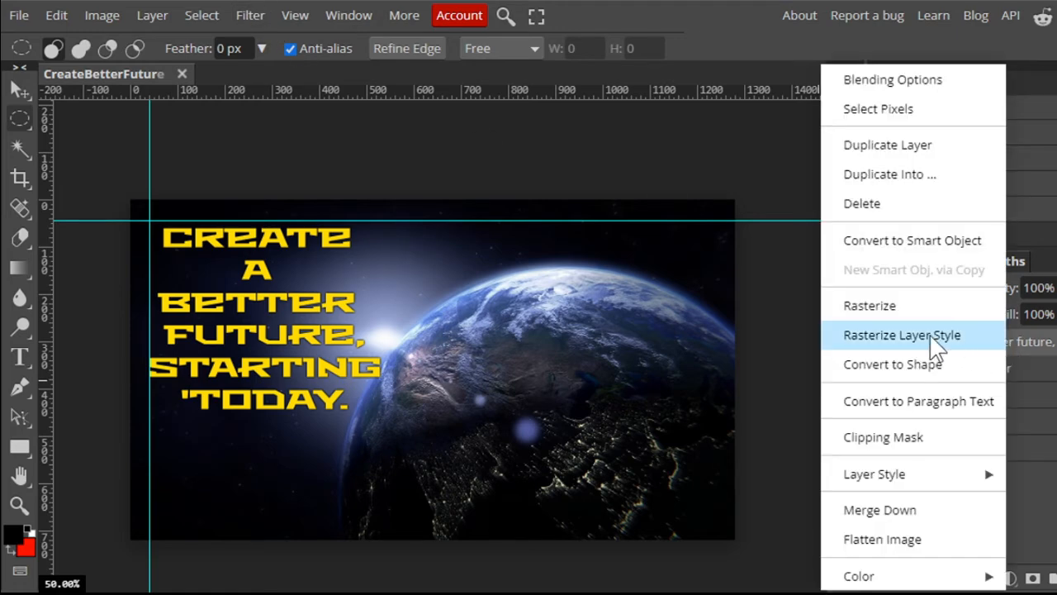
left_click(892, 318)
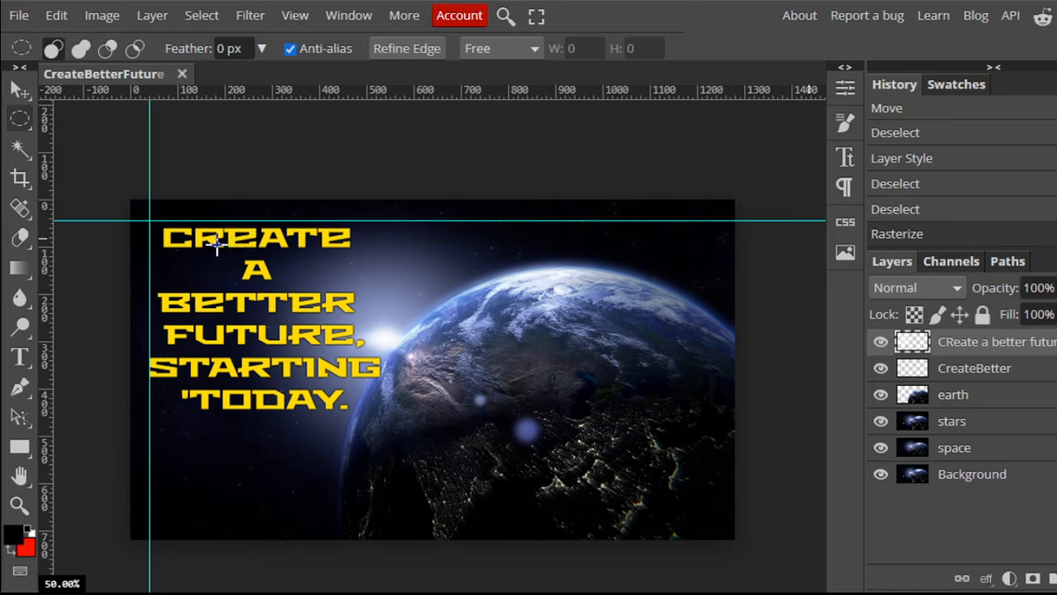
Replace the elliptical selection with a rectangular one about 147 px wide and 90 px high around the "CR" of "Create"
left_click_drag(157, 219, 220, 259)
right_click(24, 110)
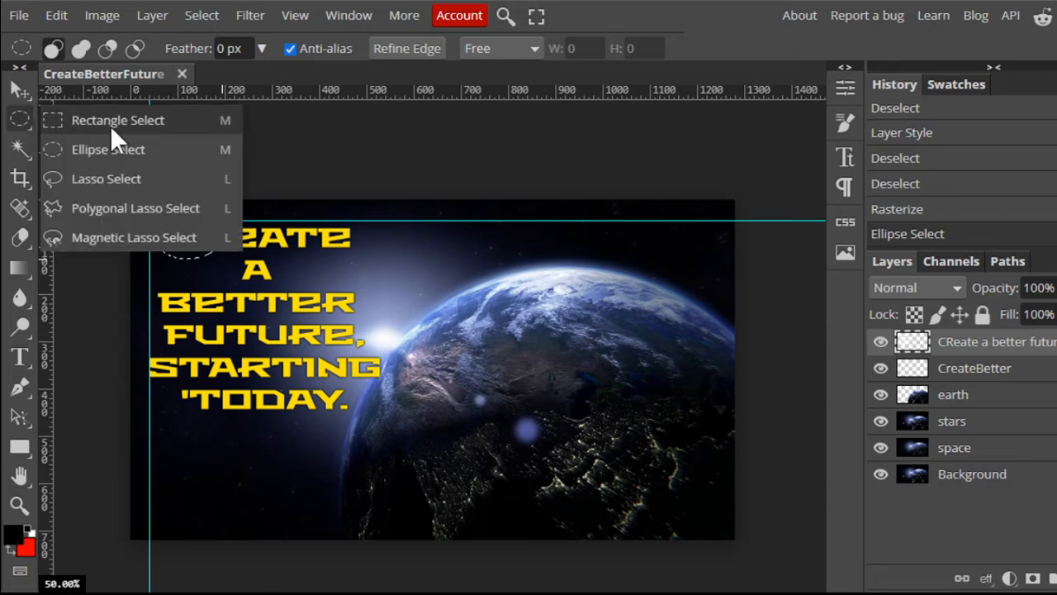
left_click(110, 126)
left_click(150, 195)
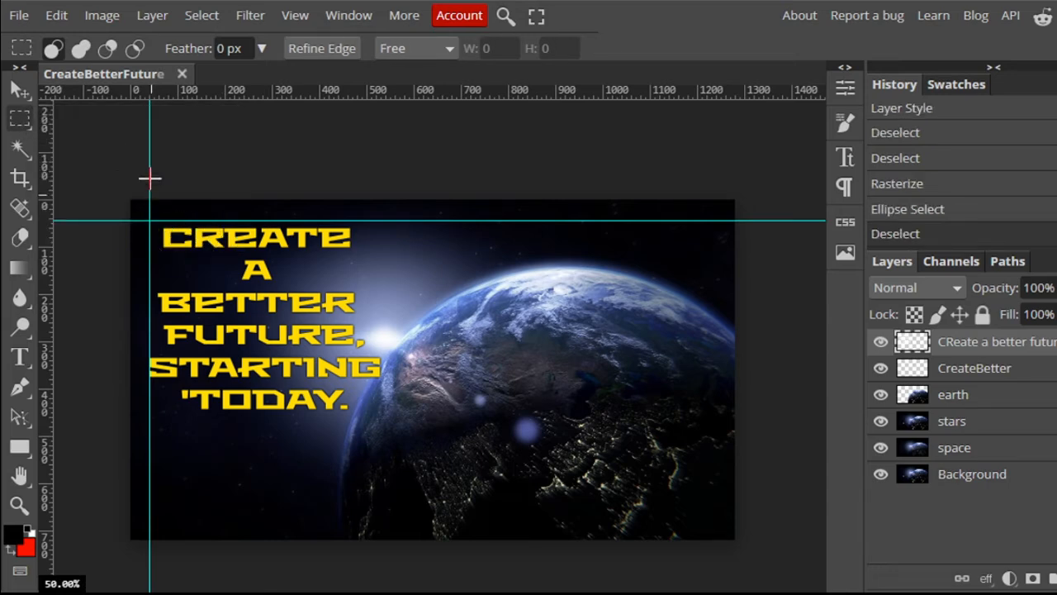
key("ctrl+plus")
key("ctrl+plus")
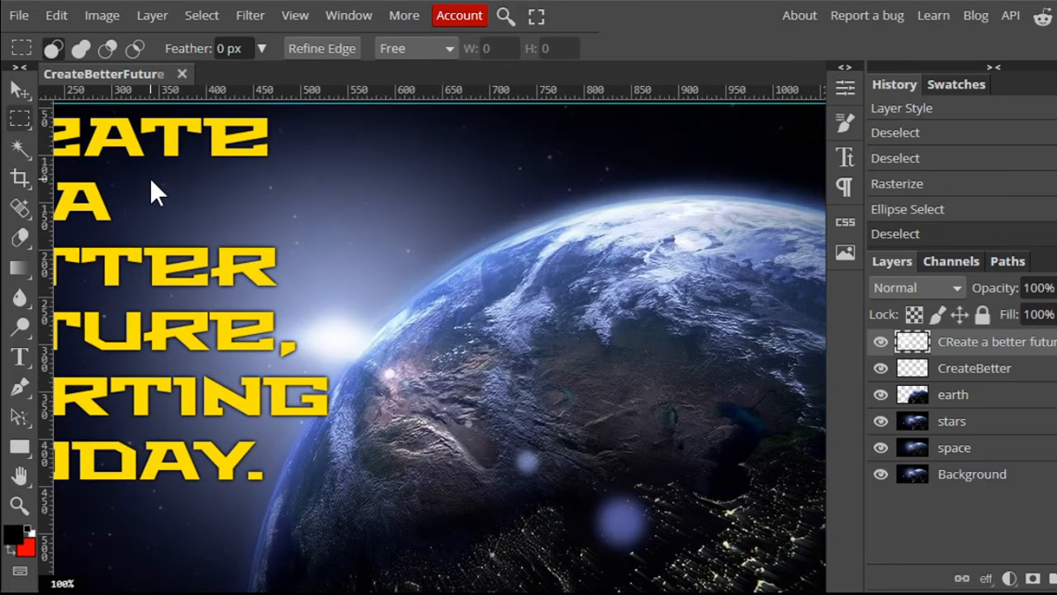
left_click_drag(279, 251, 620, 354)
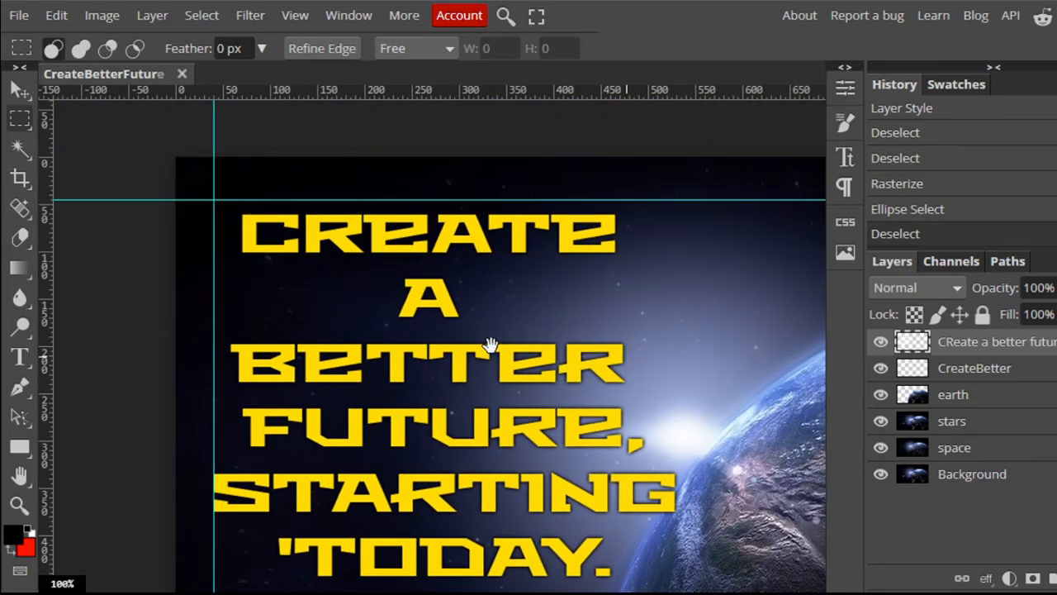
left_click_drag(488, 349, 512, 330)
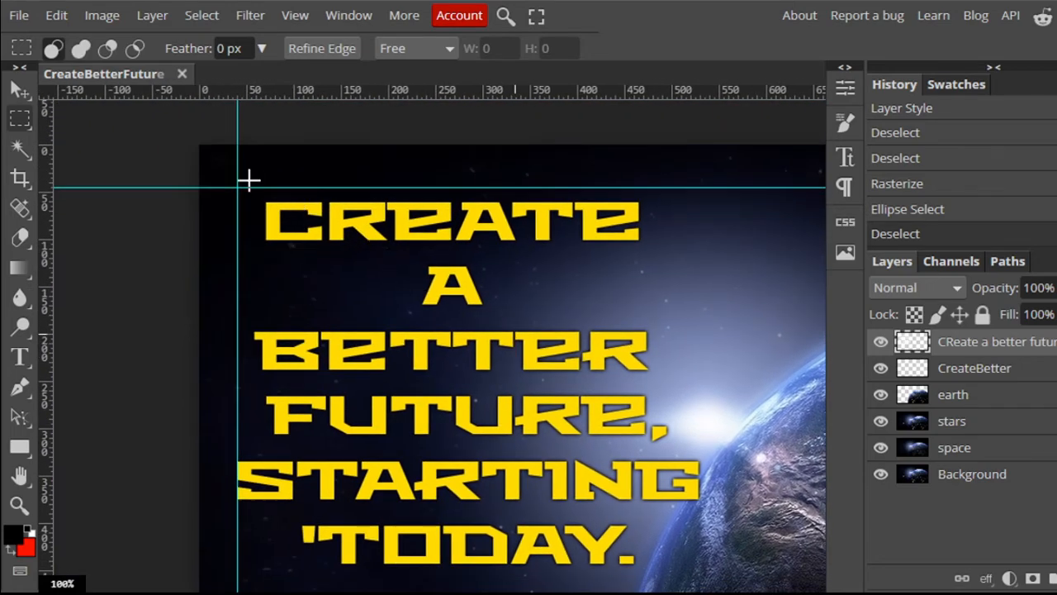
left_click_drag(249, 180, 388, 265)
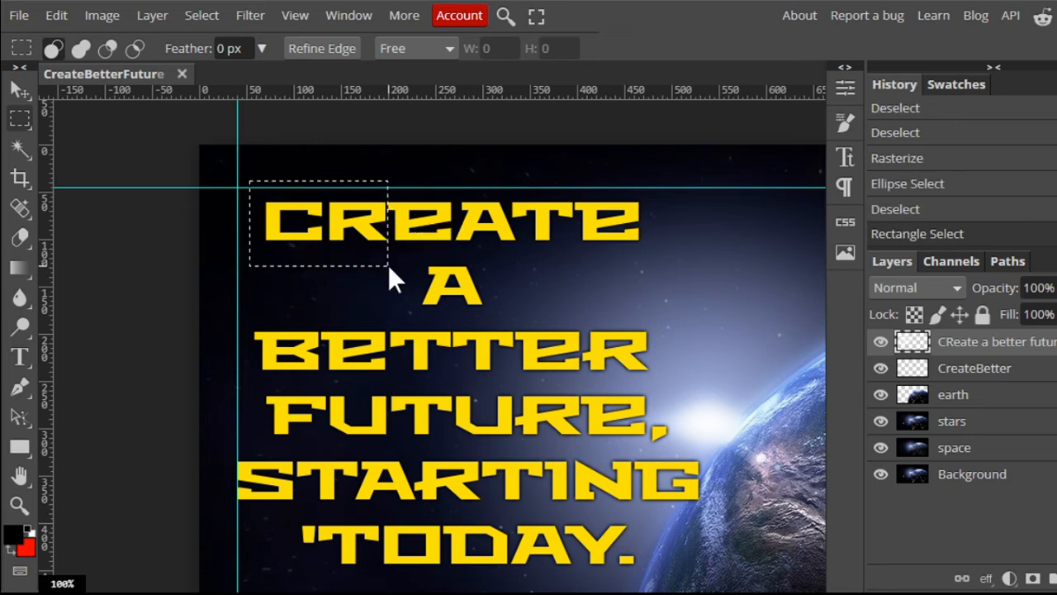
Shift the rectangular selection slightly right and down so its edge falls between the R and the E of "Create"
key("ctrl+plus")
key("ctrl+plus")
key("space")
left_click_drag(314, 253, 496, 454)
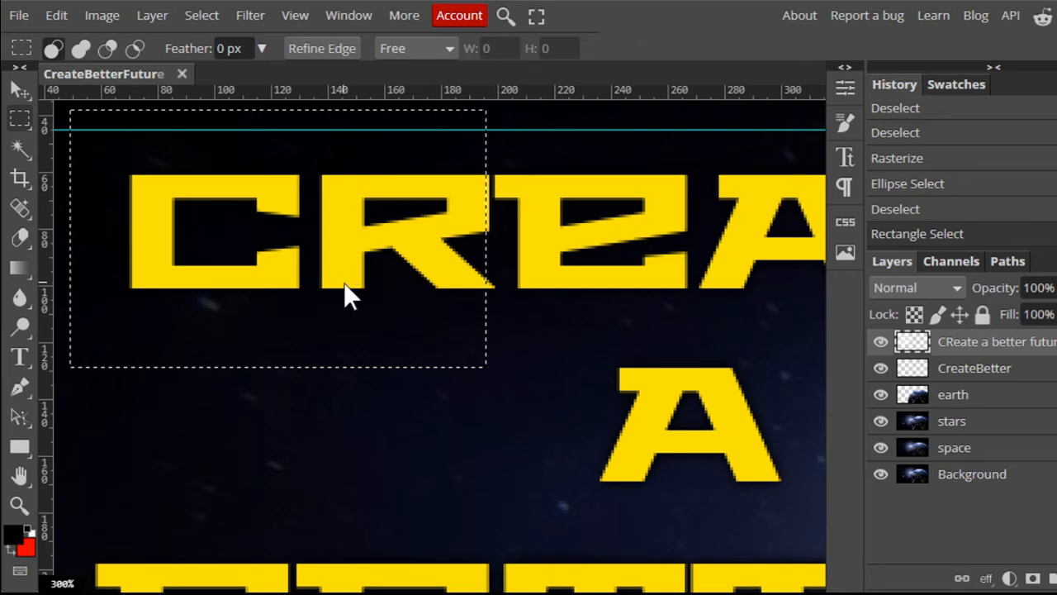
left_click_drag(353, 282, 348, 285)
left_click(347, 284)
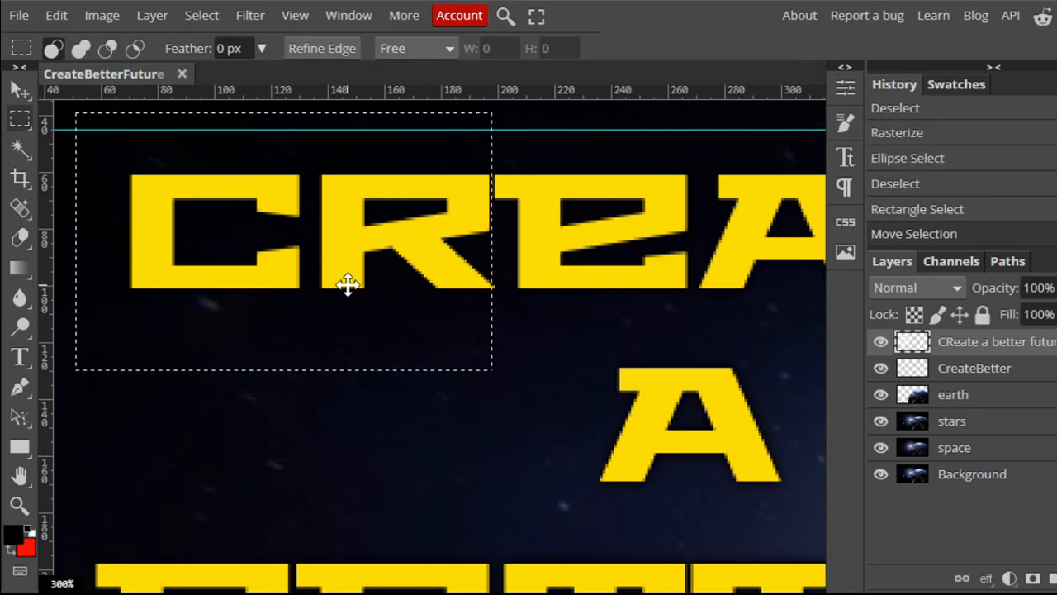
Invert the rectangular selection and refine it in Quick Mask, brushing over the tip of the R's leg so it is masked with CR
key("ctrl+plus")
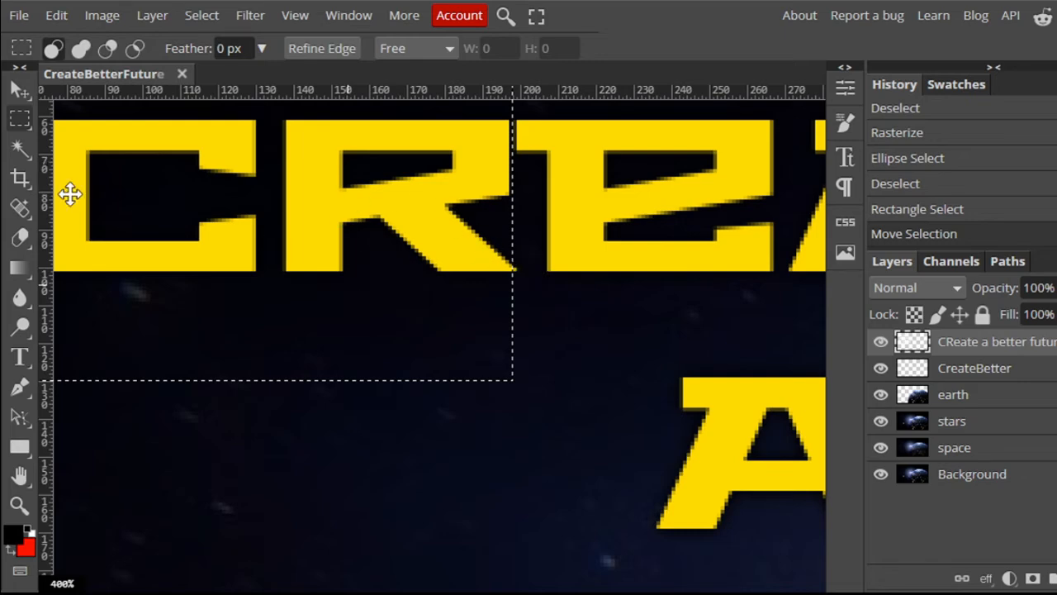
key("q")
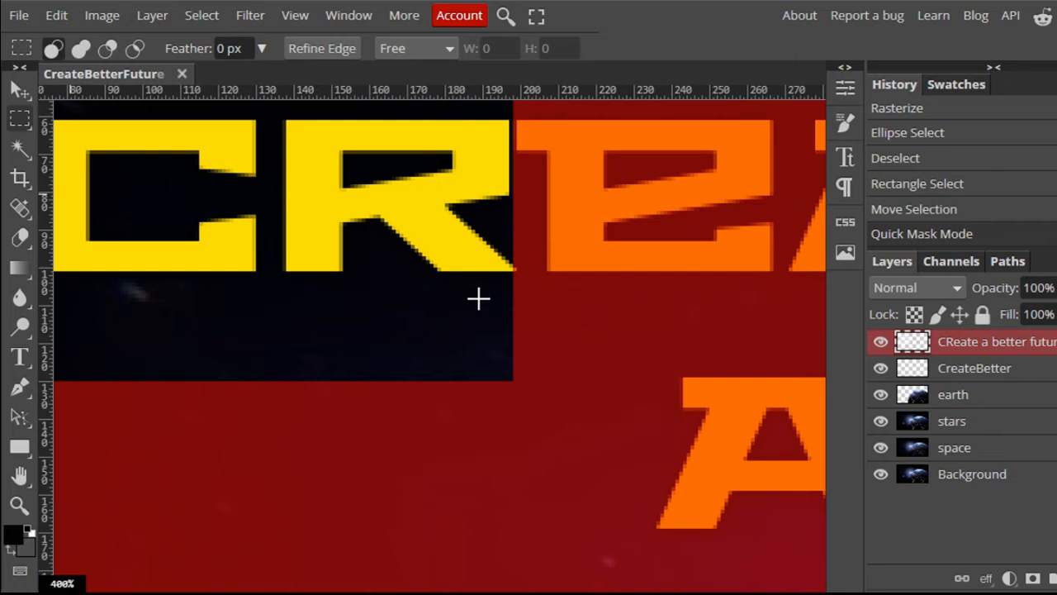
key("q")
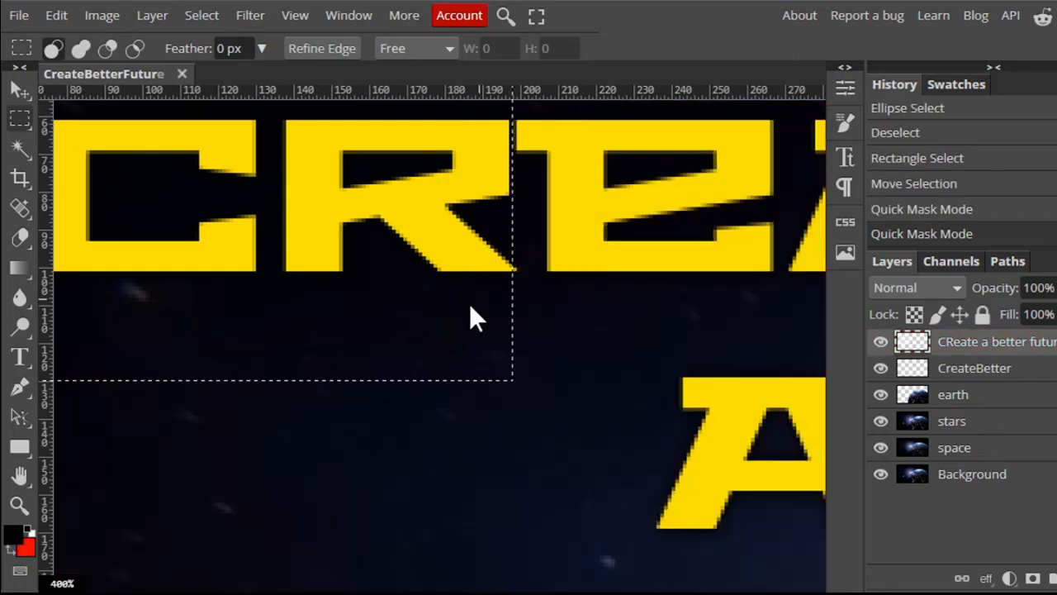
key("ctrl+shift+i")
key("q")
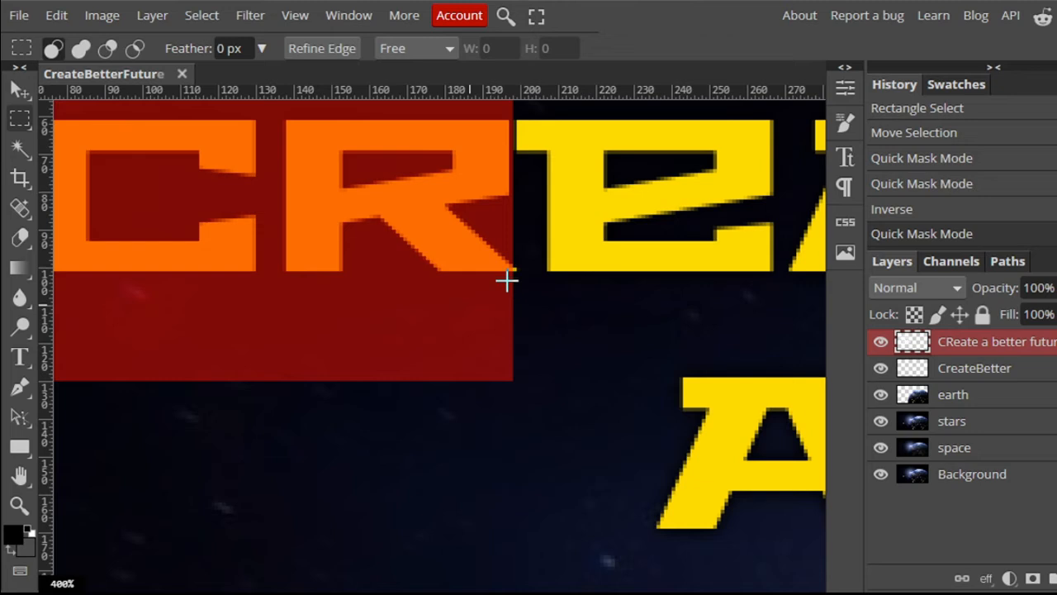
key("b")
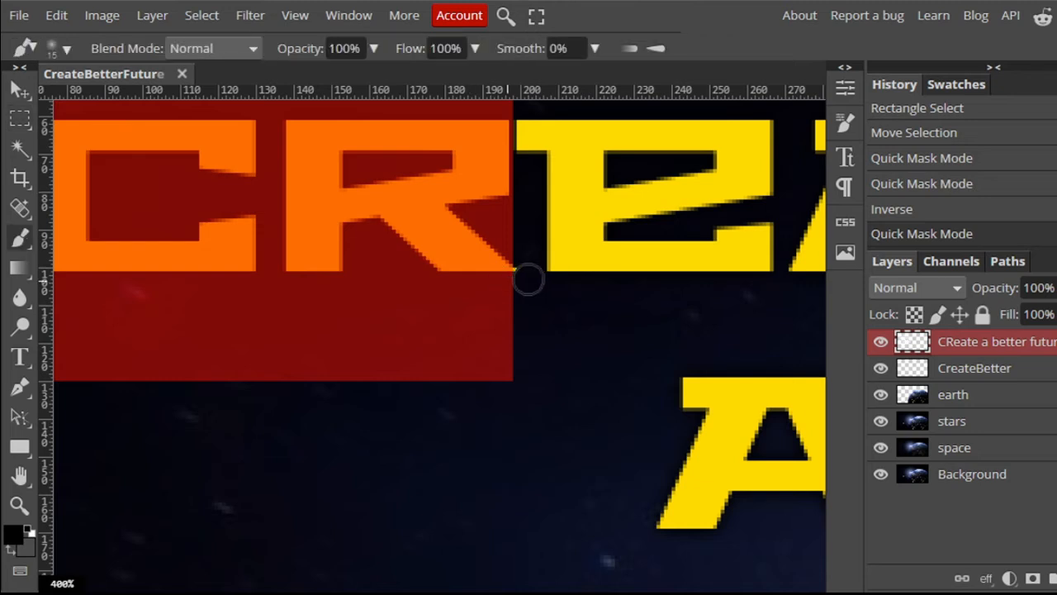
left_click(514, 280)
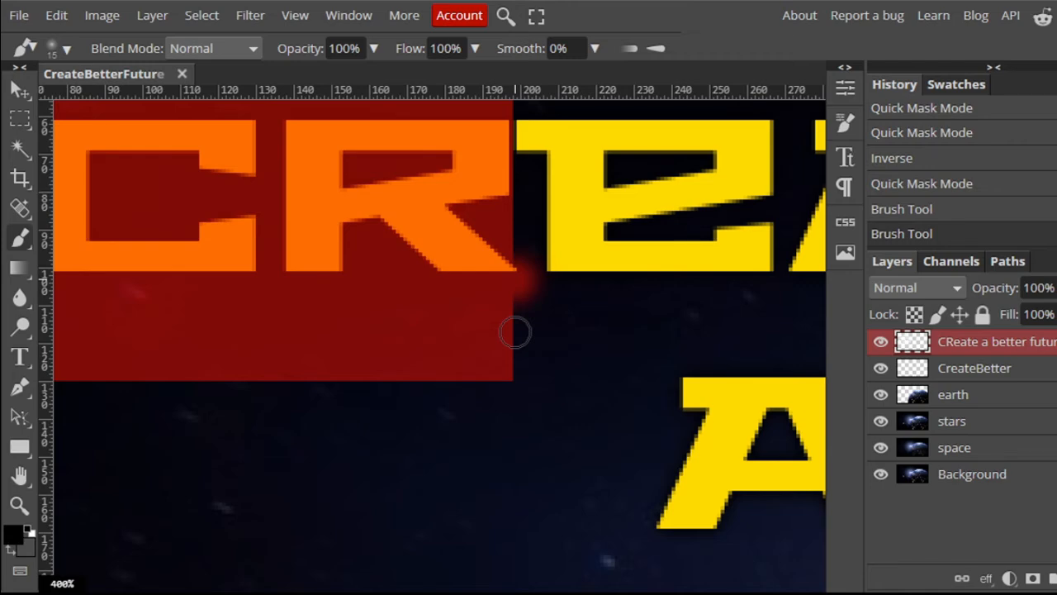
key("q")
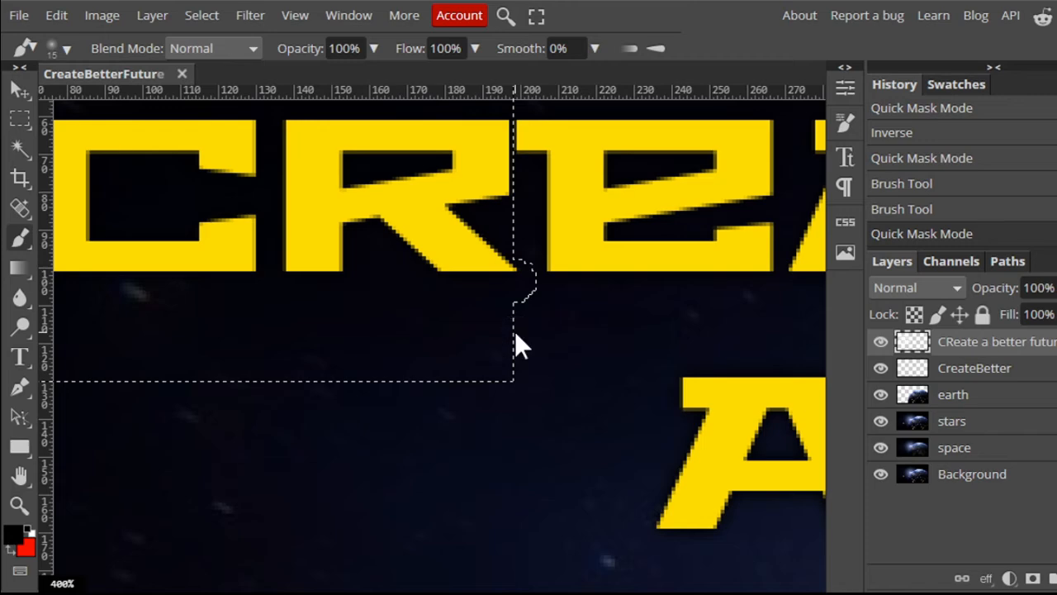
Invert the selection back onto CR and cut these two letters out of the slogan layer
key("Delete")
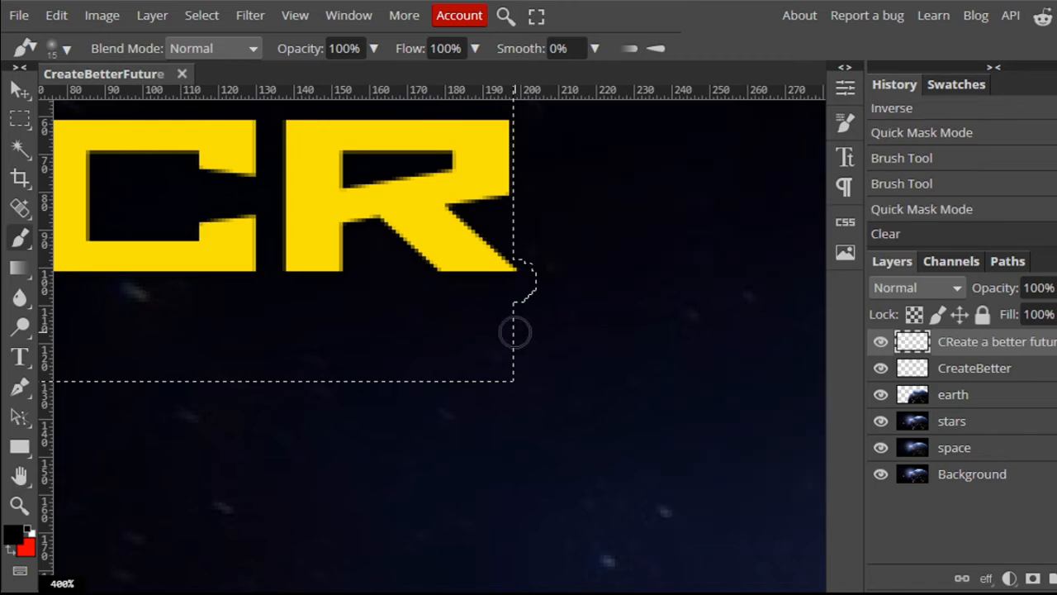
key("ctrl+z")
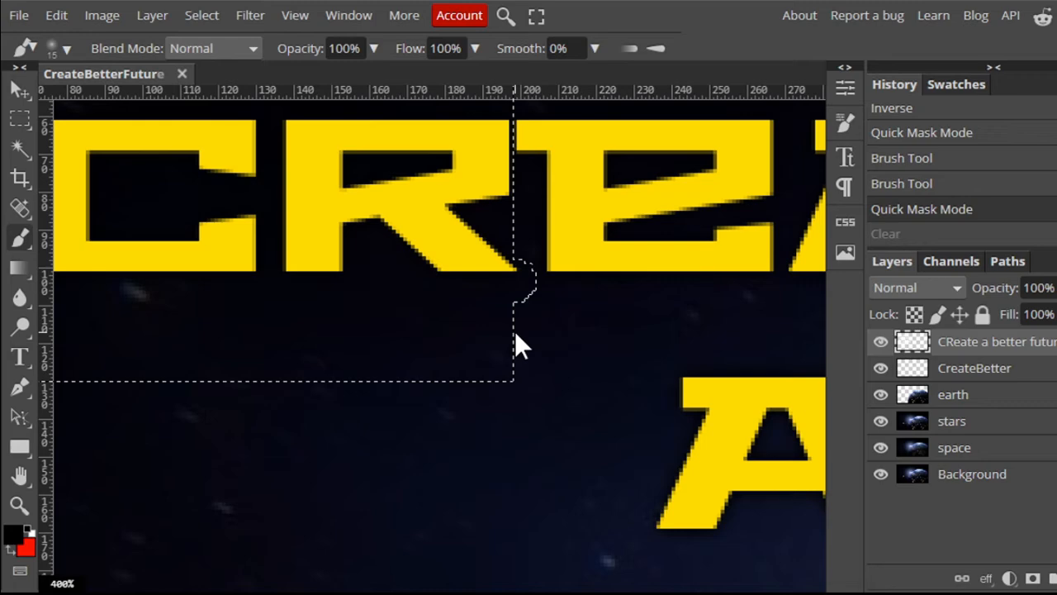
key("ctrl+shift+i")
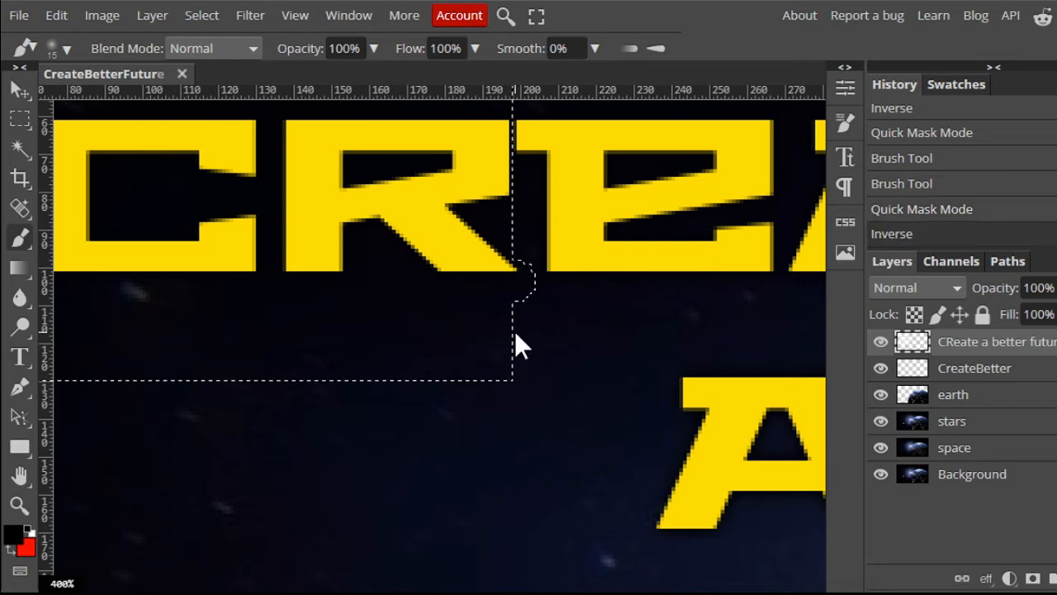
key("Delete")
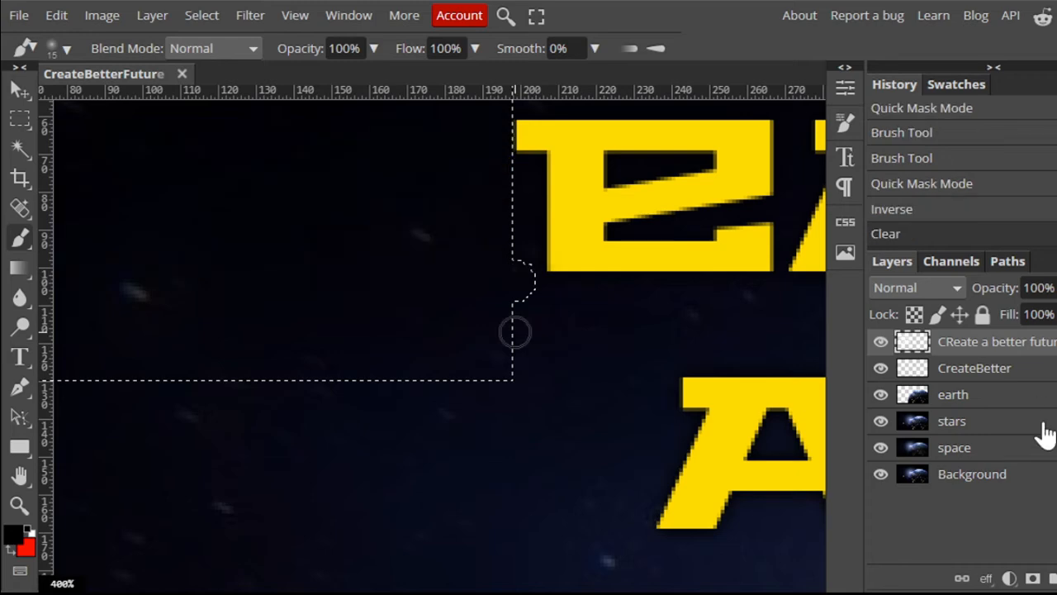
Hide the CreateBetter layer and paste the cut letters CR onto a new layer above the slogan
left_click(883, 369)
left_click(1050, 578)
key("ctrl+z")
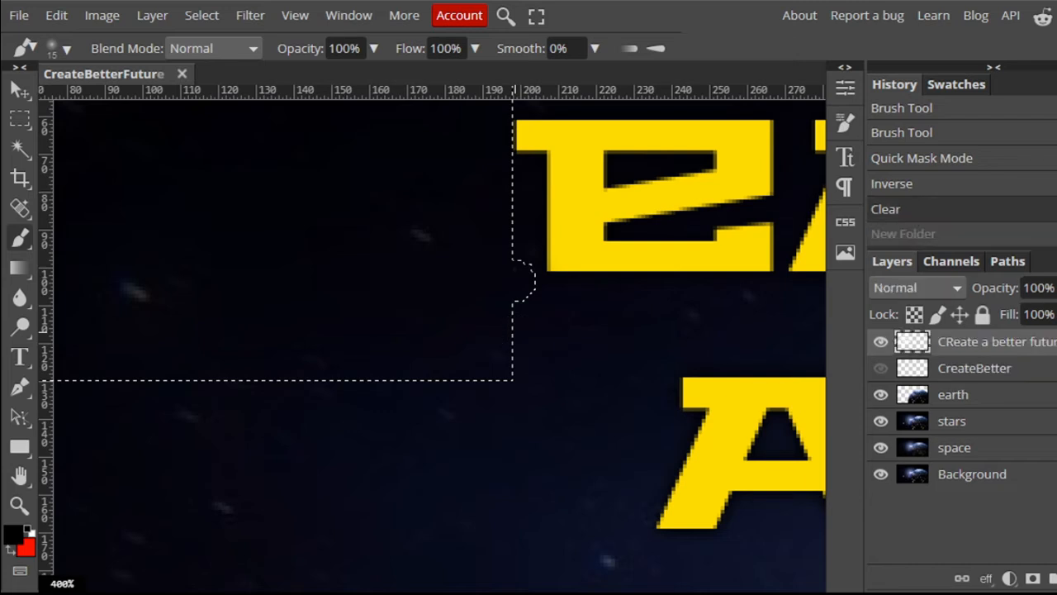
left_click(1056, 579)
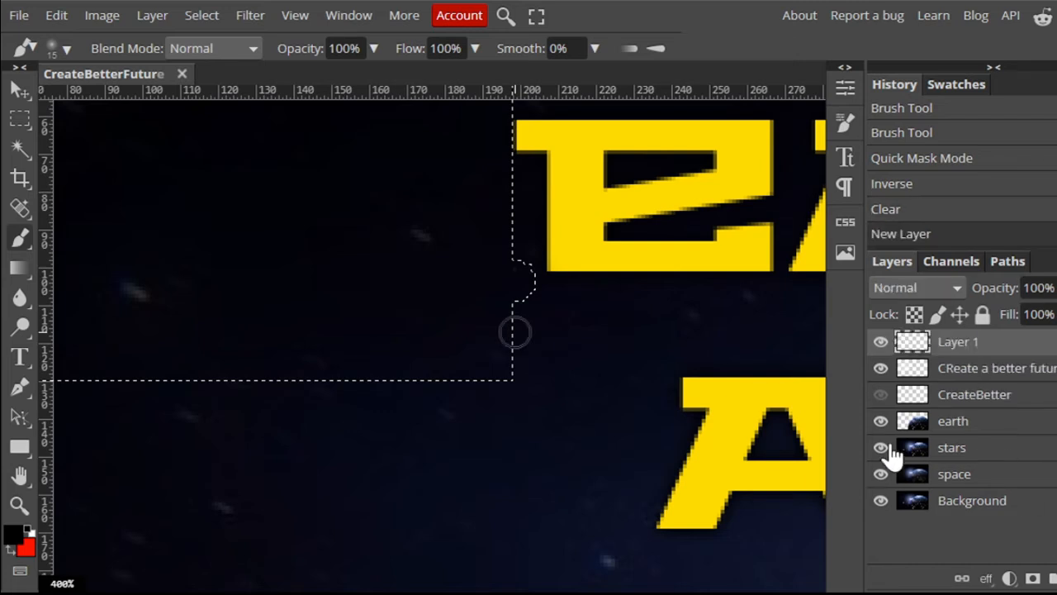
key("ctrl+v")
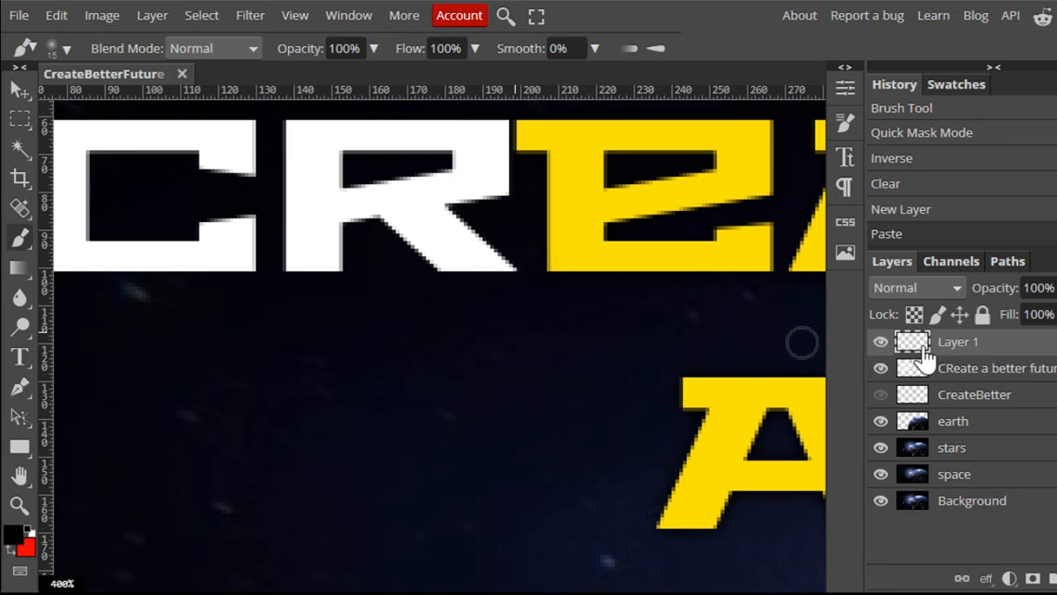
Apply a yellow Color Overlay layer style to the pasted CR letters
double_click(1007, 343)
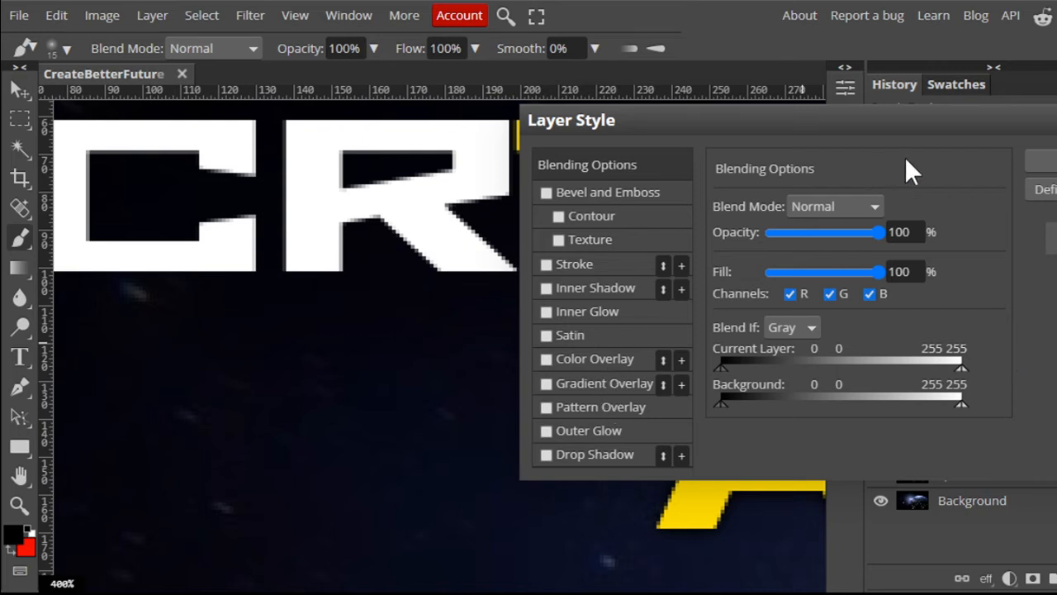
left_click(551, 358)
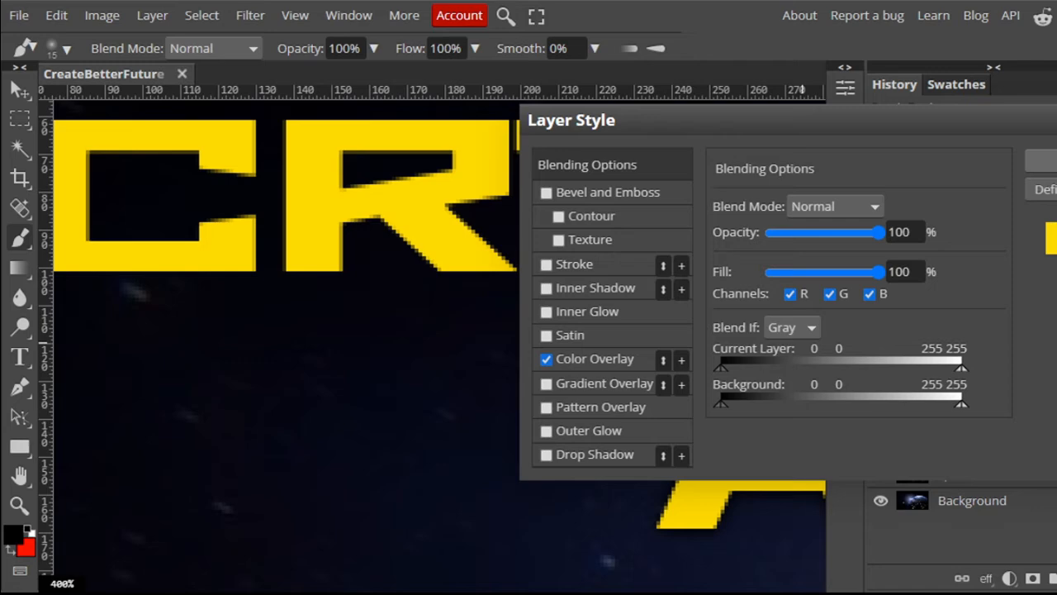
left_click(1041, 161)
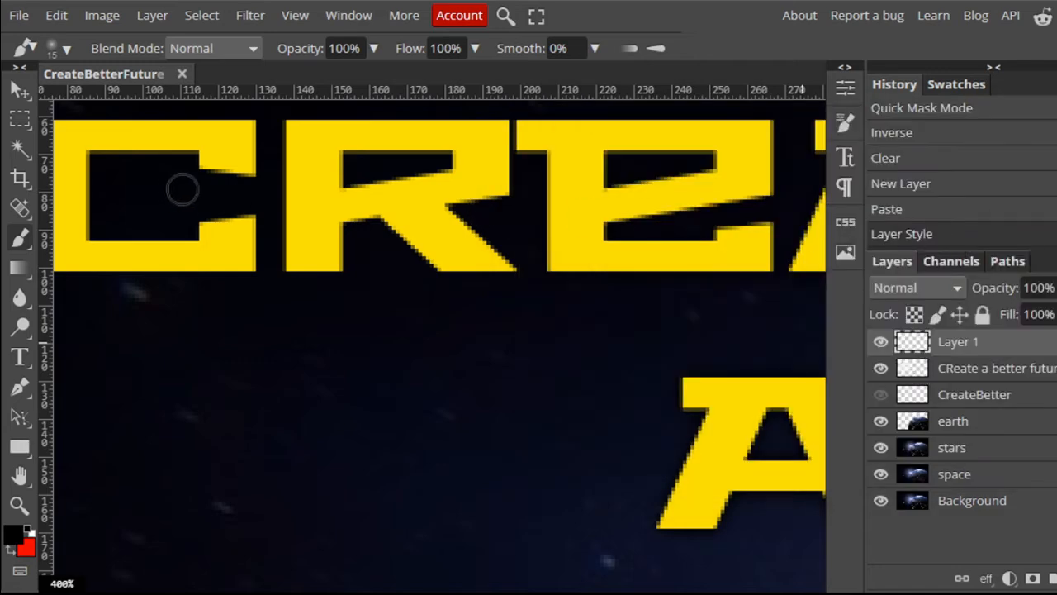
Rename the layer with the pasted letters as CR
key("ctrl+minus")
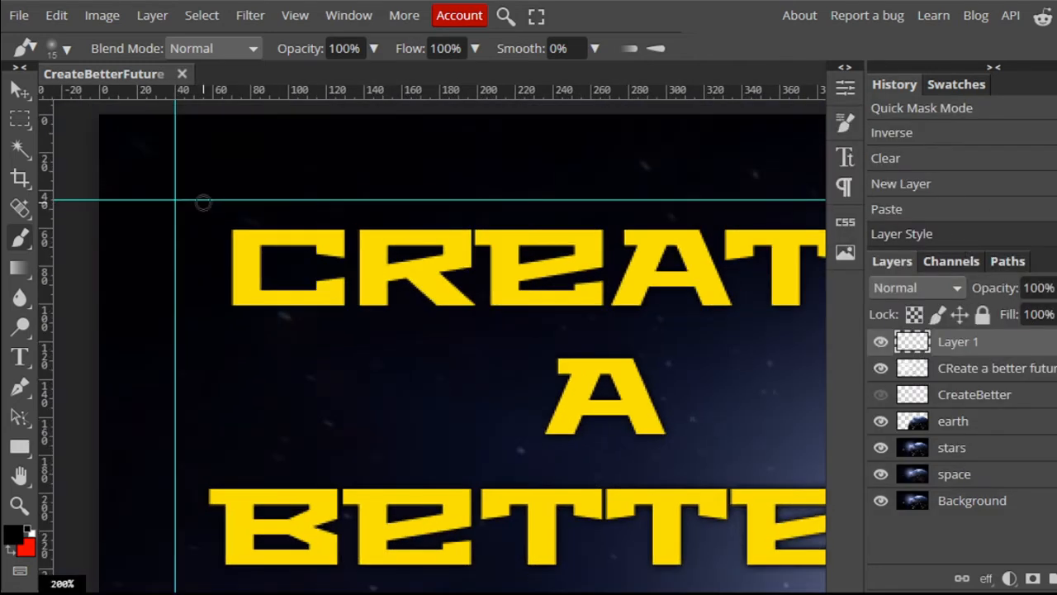
double_click(958, 342)
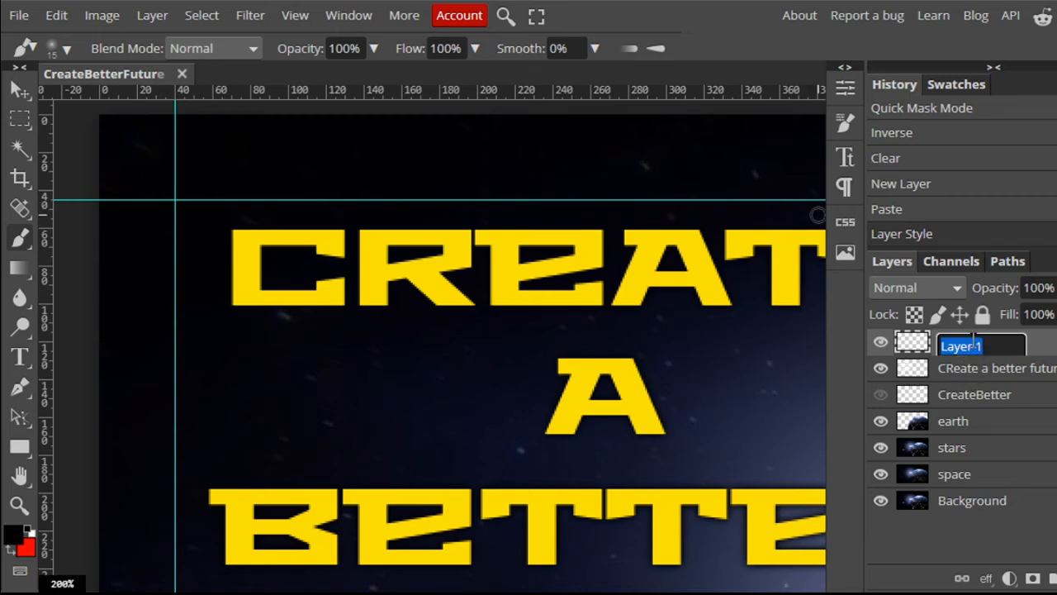
type("CR")
key("Return")
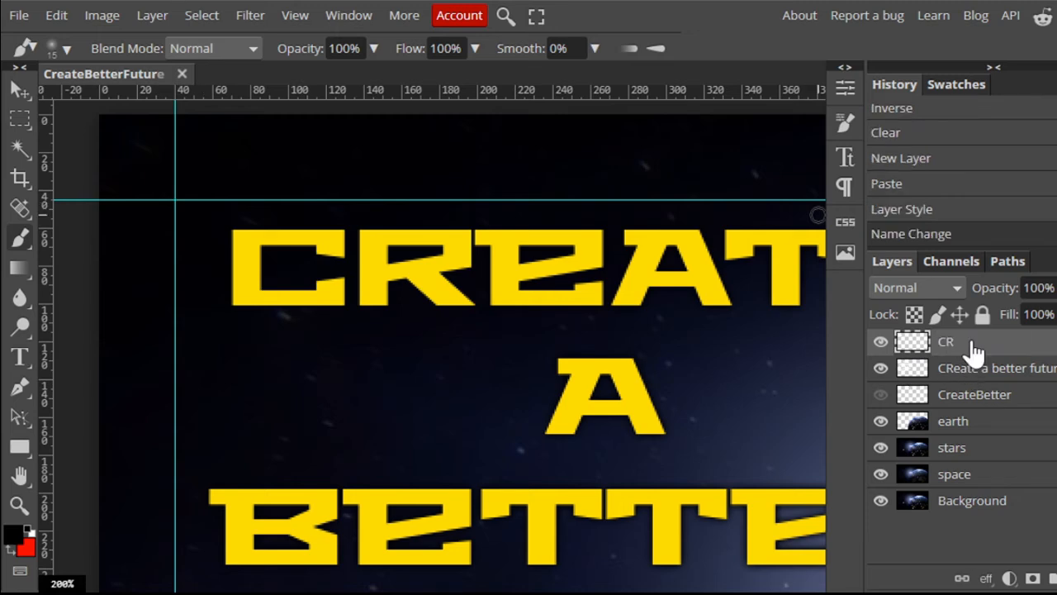
Try shifting the CR letters about 10 px left with the Move tool, and undo the move
left_click(14, 89)
left_click(16, 118)
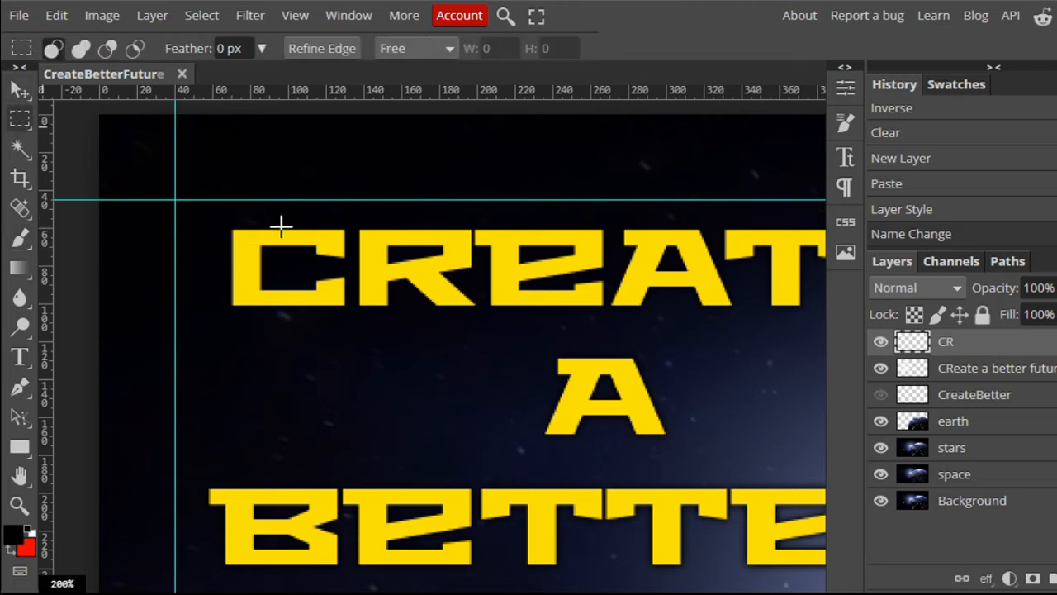
key("v")
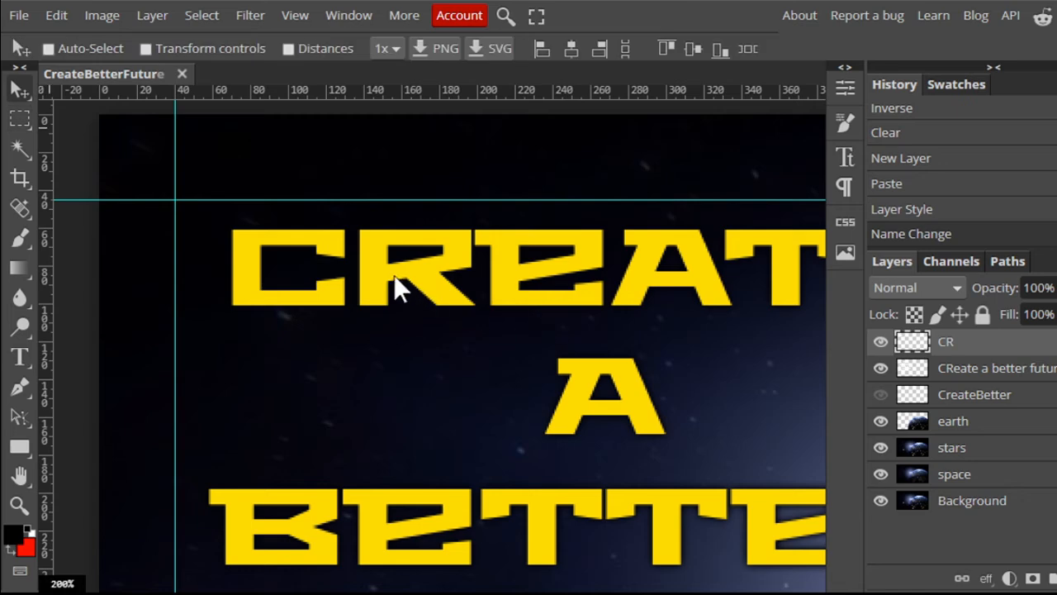
left_click_drag(392, 276, 362, 269)
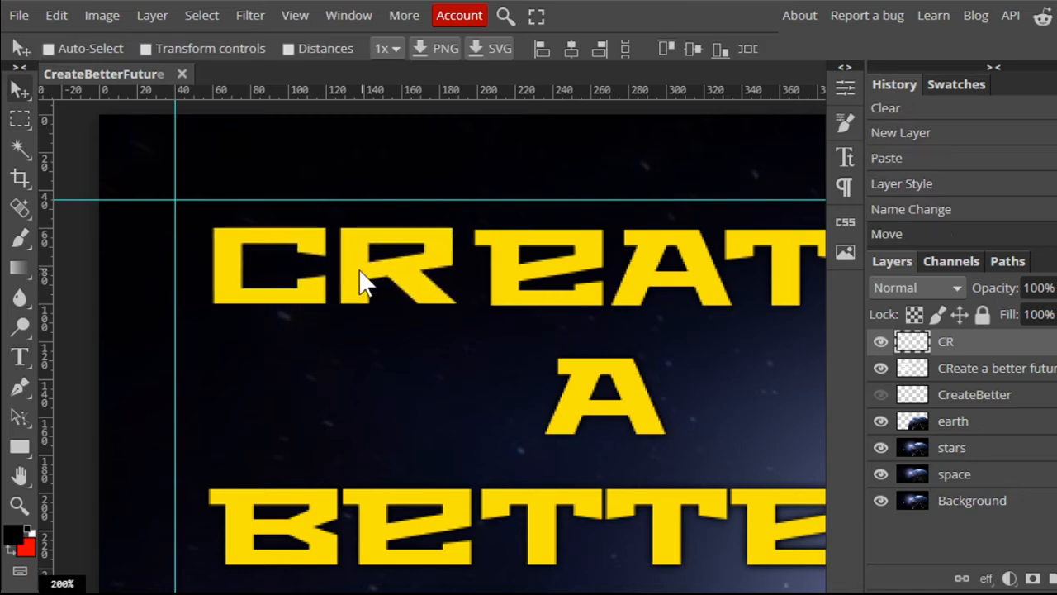
key("ctrl+z")
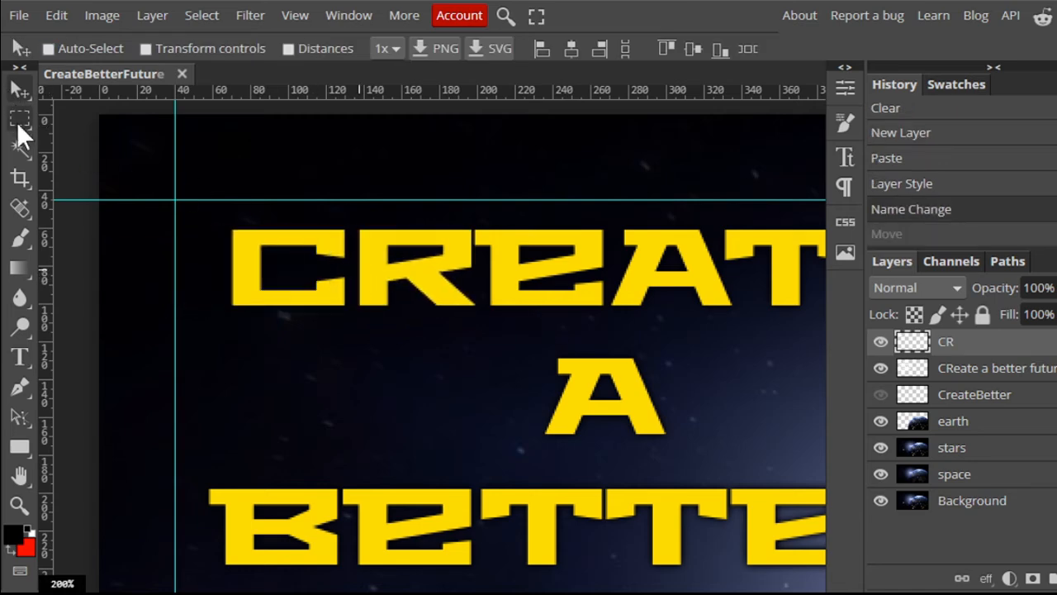
Select an area about 146 by 68 px around CR and warp the letters by pulling both lower corners far down and slightly outward
left_click(19, 121)
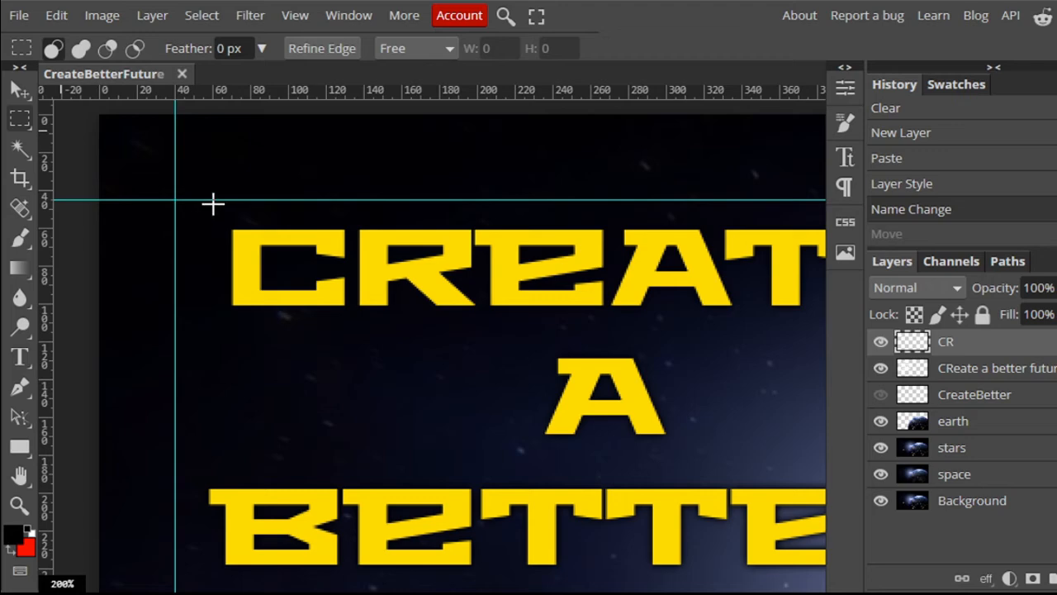
left_click_drag(213, 204, 488, 333)
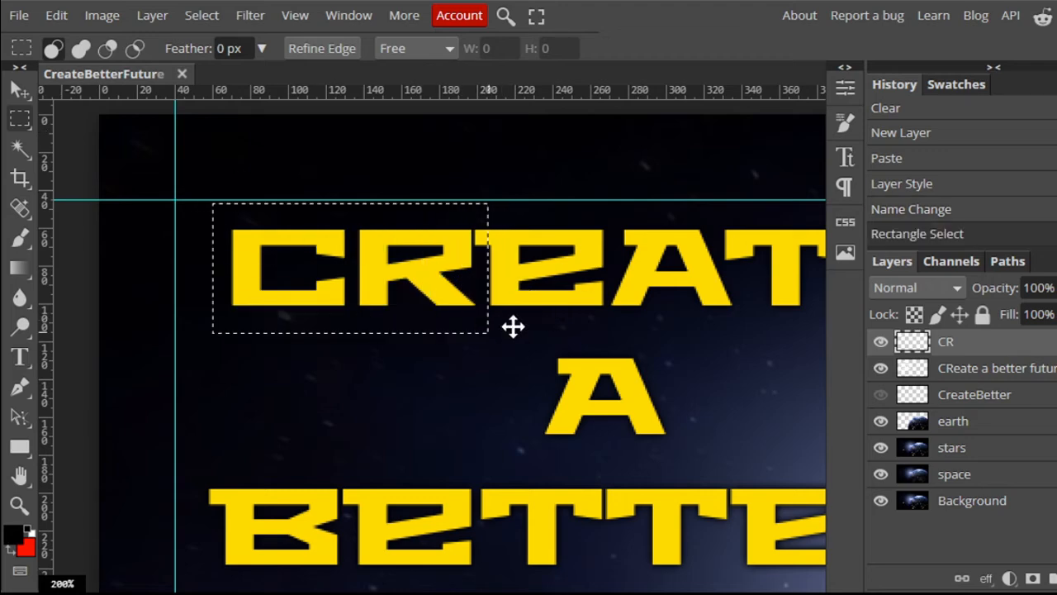
left_click(87, 21)
mouse_move(66, 24)
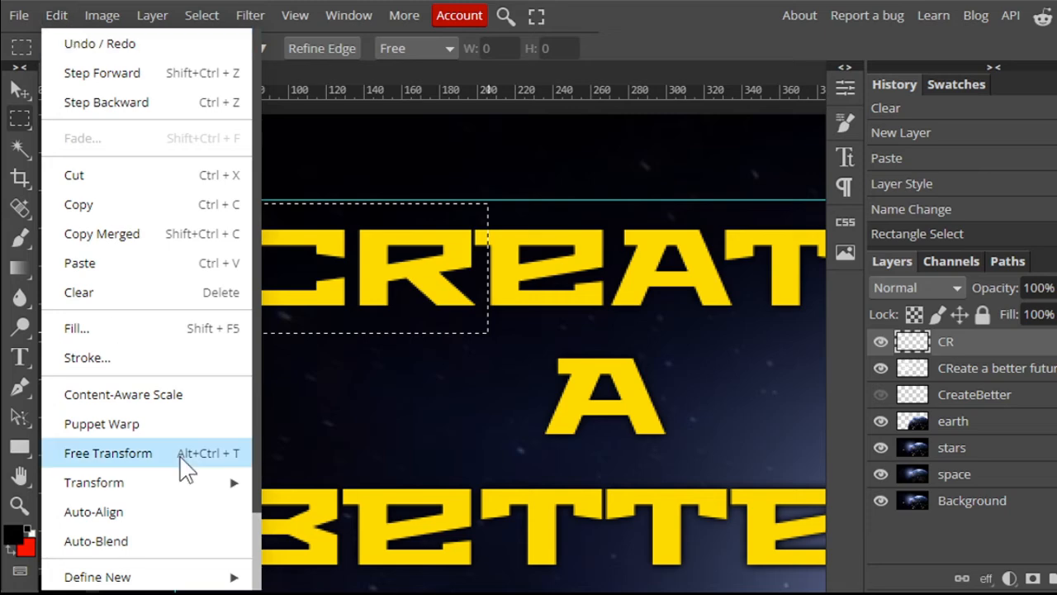
mouse_move(210, 486)
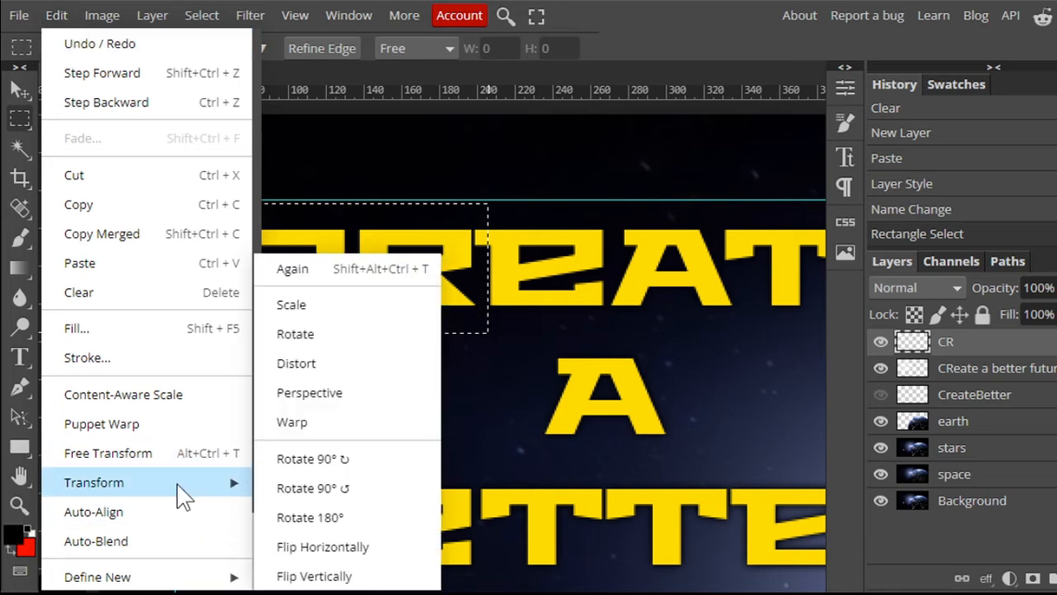
left_click(341, 431)
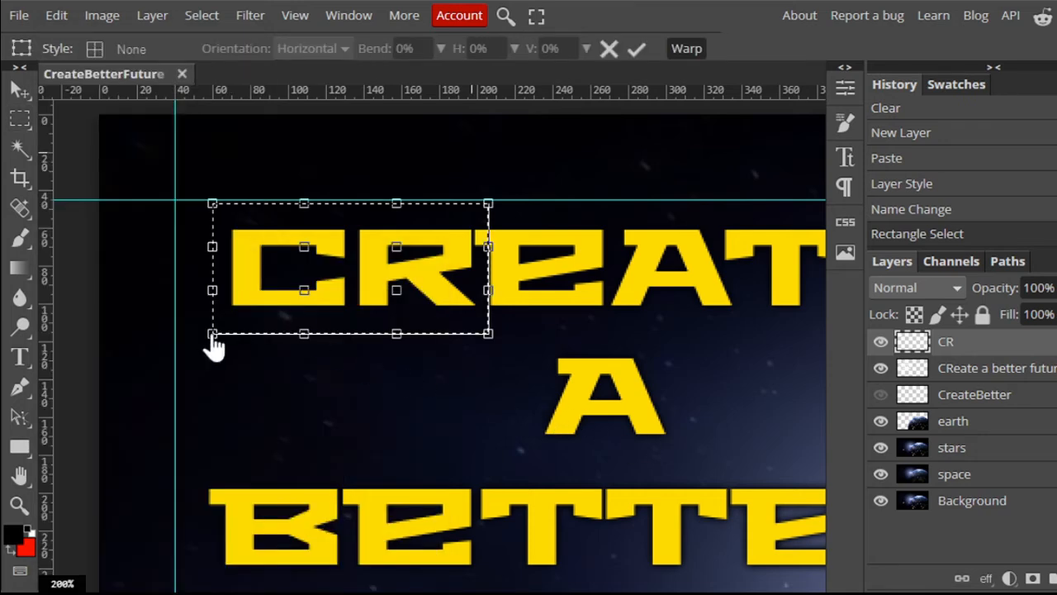
left_click_drag(212, 339, 189, 588)
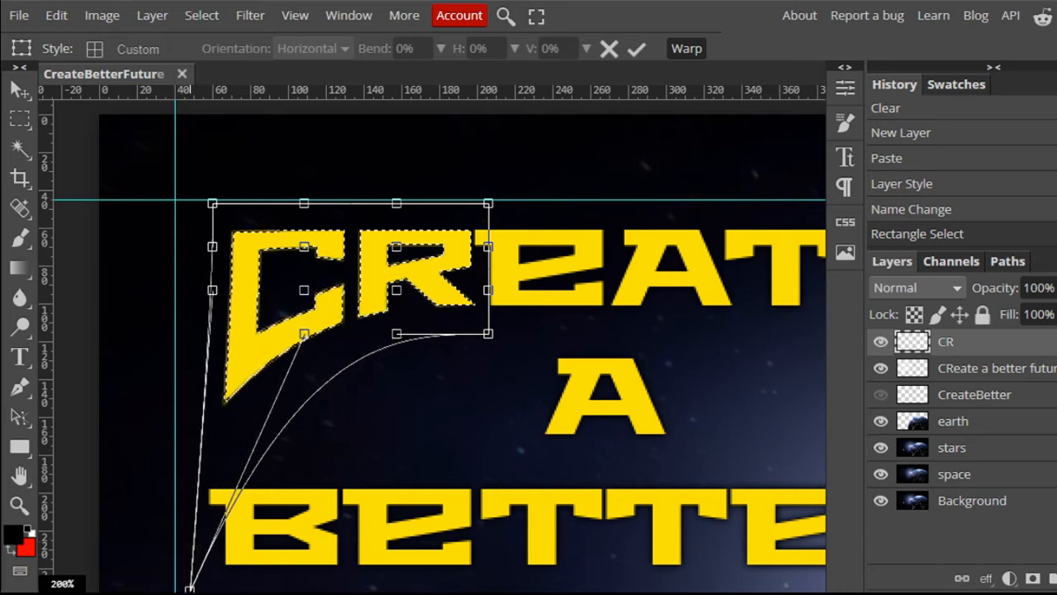
left_click_drag(491, 351, 567, 594)
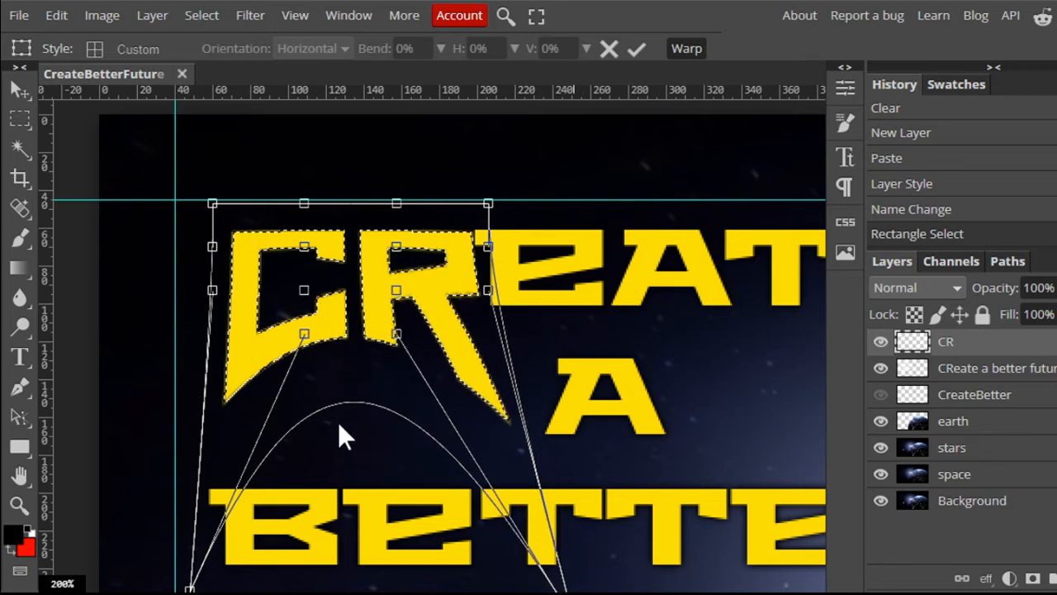
key("Return")
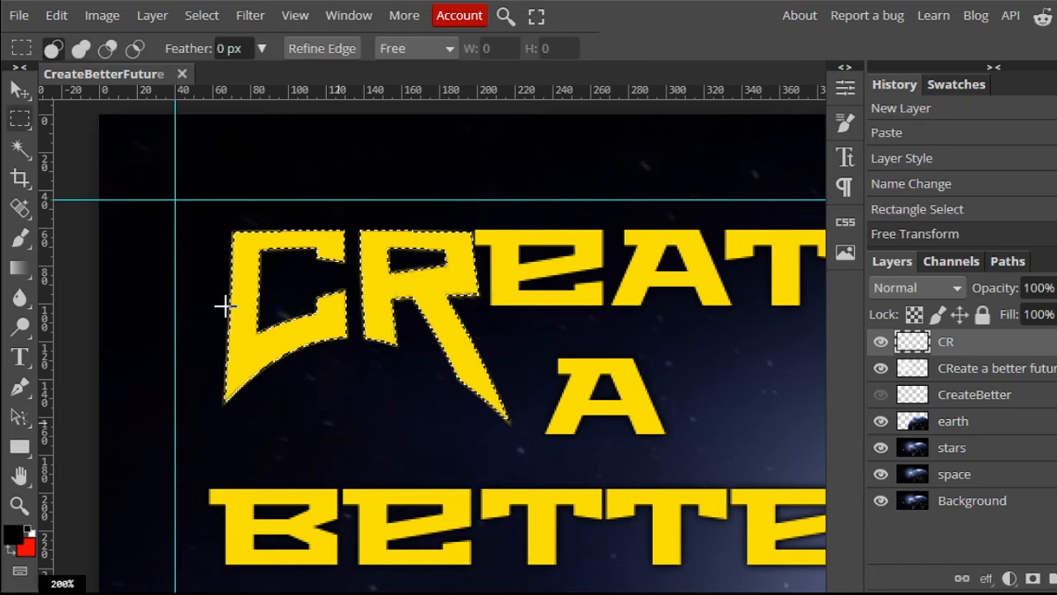
Deselect the warped CR letters and check them within the whole design
left_click(267, 325)
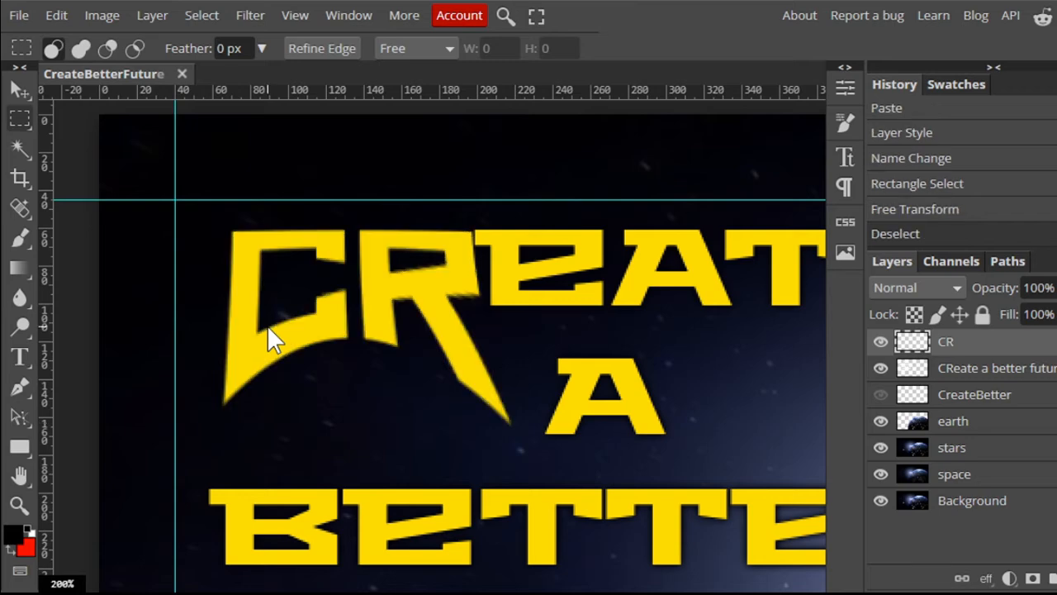
key("ctrl+minus")
key("ctrl+minus")
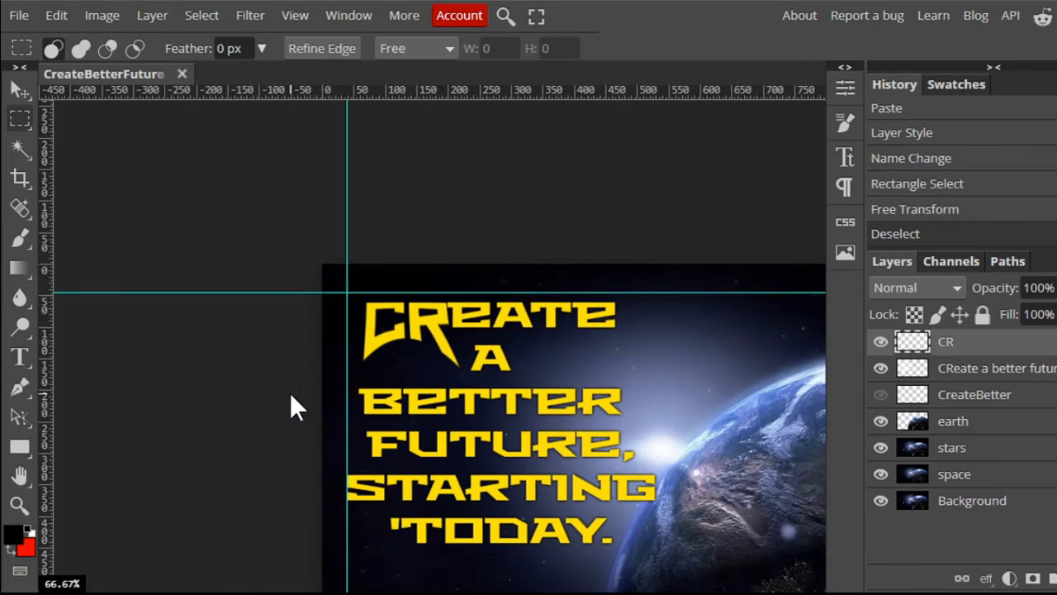
key("ctrl+minus")
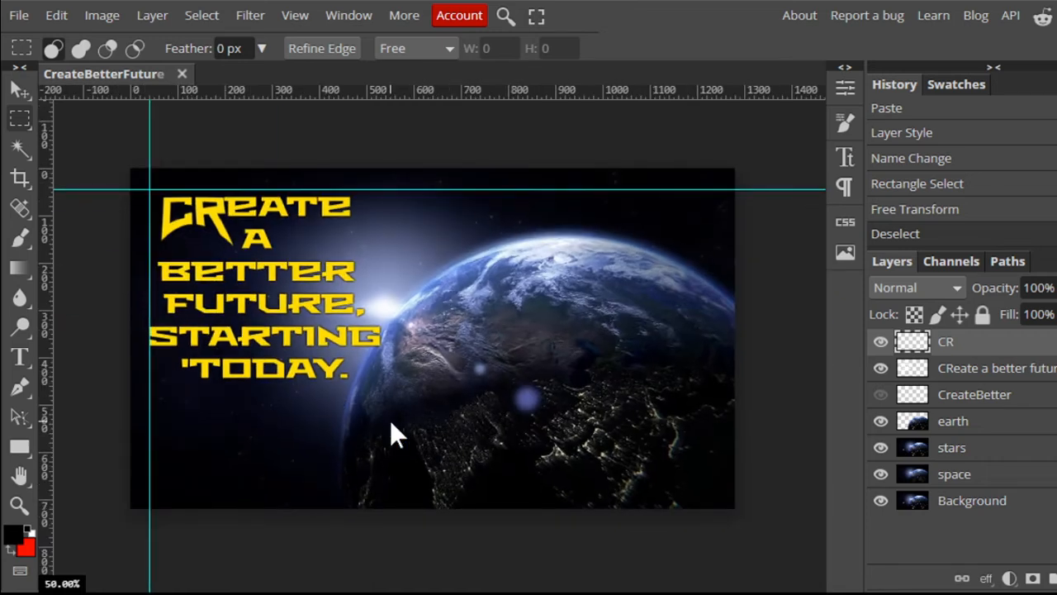
Move the hidden CreateBetter layer below the Background layer, save the design, and select the slogan text layer
key("ctrl+plus")
key("ctrl+plus")
key("ctrl+plus")
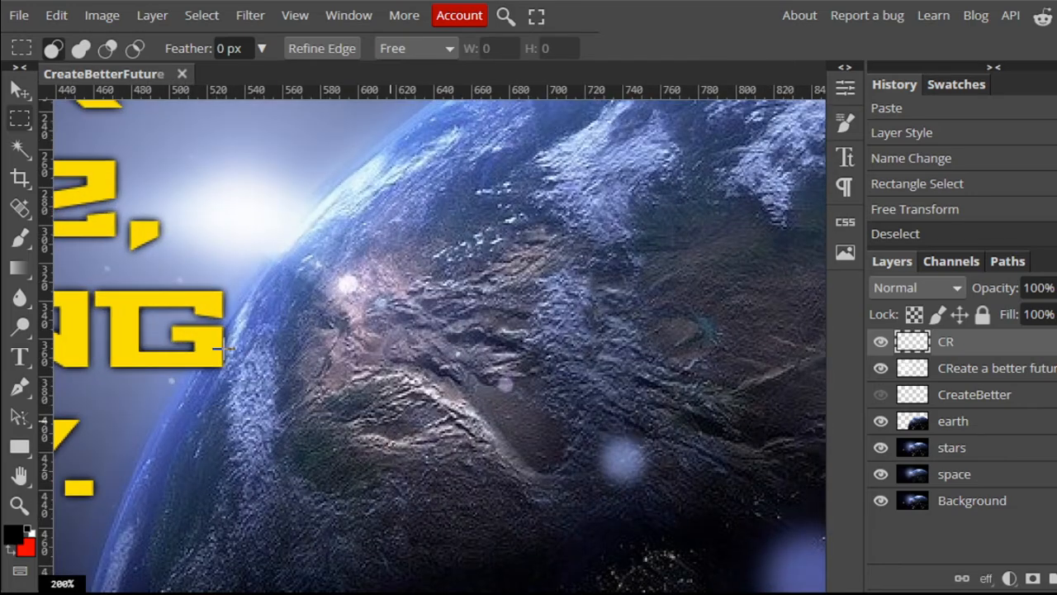
left_click_drag(143, 294, 619, 501)
left_click_drag(306, 319, 799, 375)
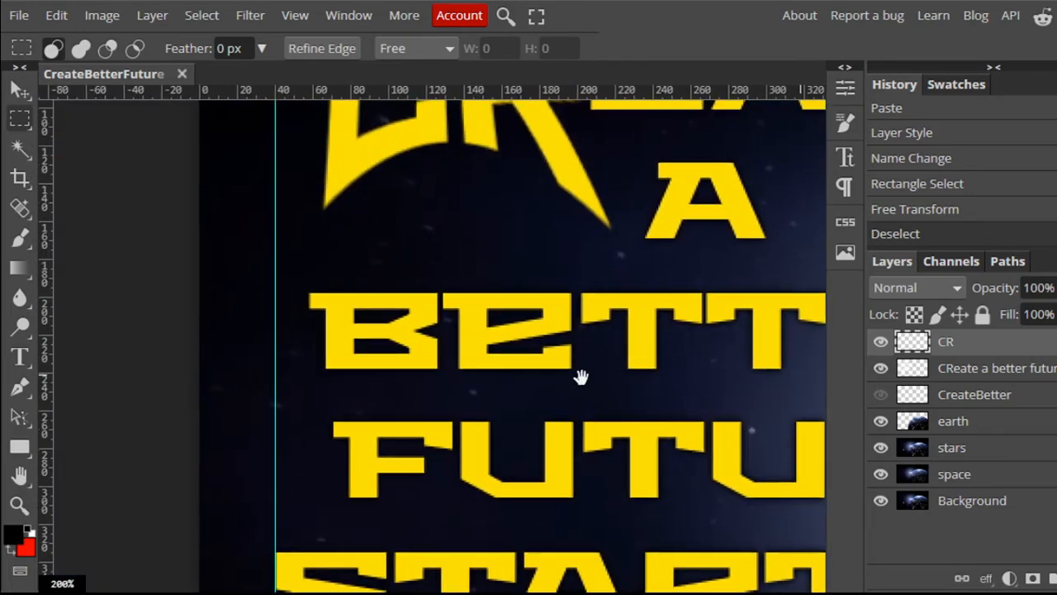
left_click_drag(578, 372, 400, 283)
key("ctrl+minus")
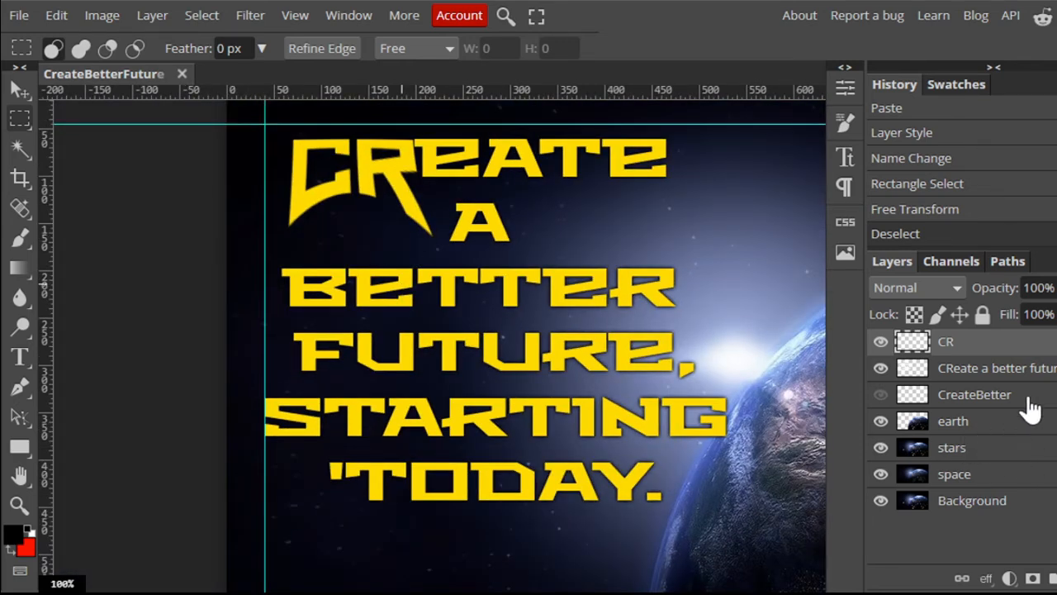
left_click_drag(1024, 398, 1017, 523)
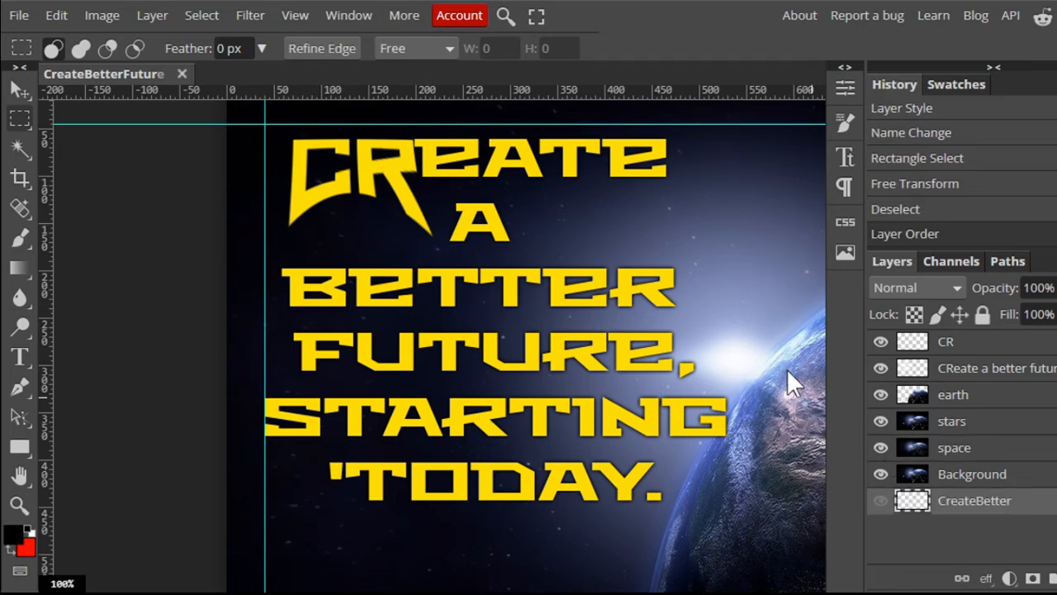
key("ctrl+s")
left_click(985, 379)
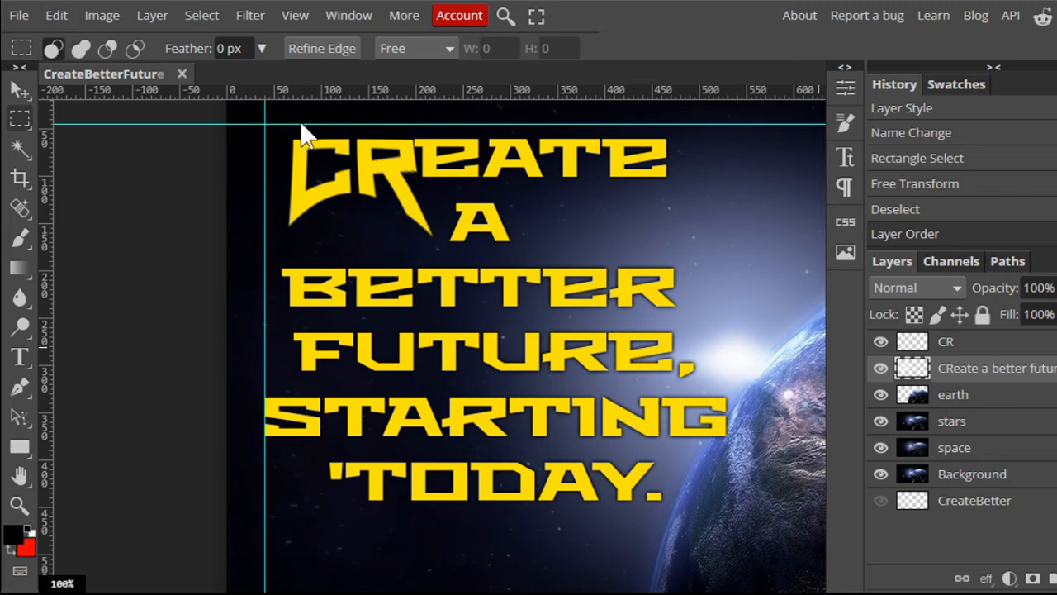
left_click(56, 15)
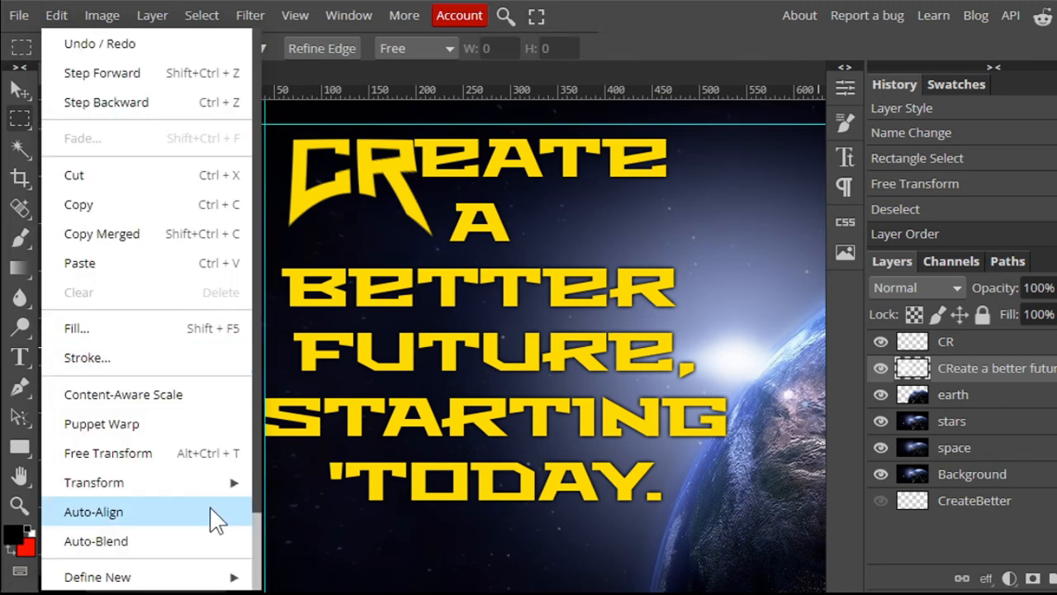
mouse_move(198, 485)
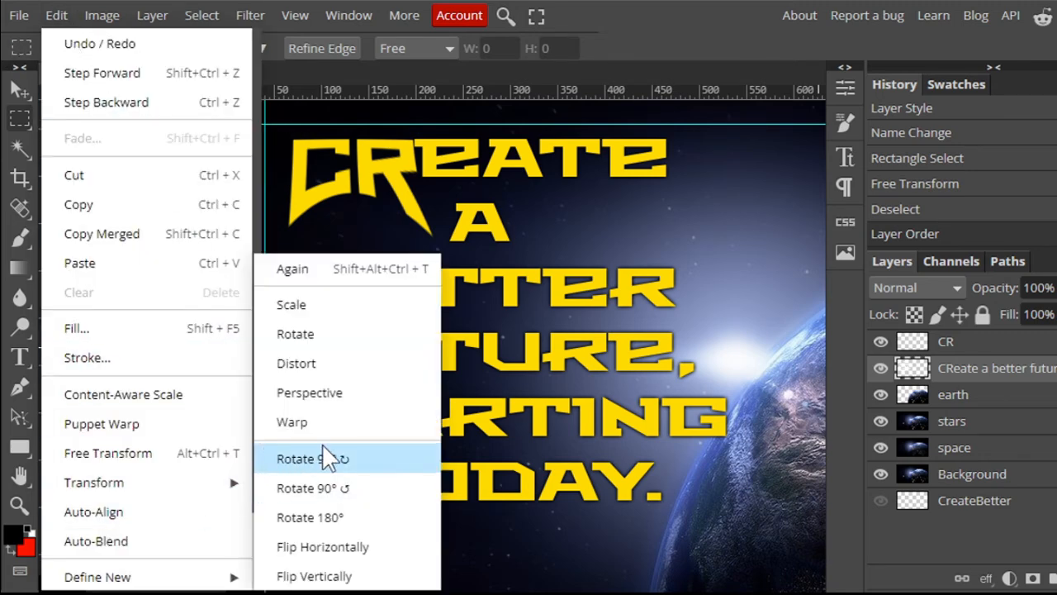
left_click(358, 405)
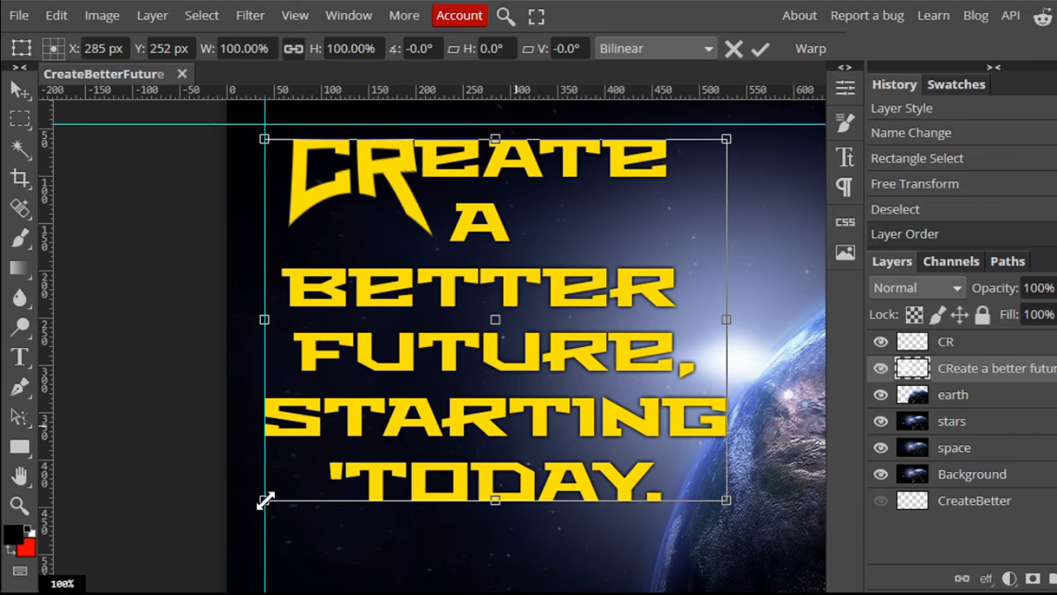
mouse_move(266, 501)
left_mouse_down()
mouse_move(316, 442)
mouse_move(267, 495)
left_mouse_up()
key("Return")
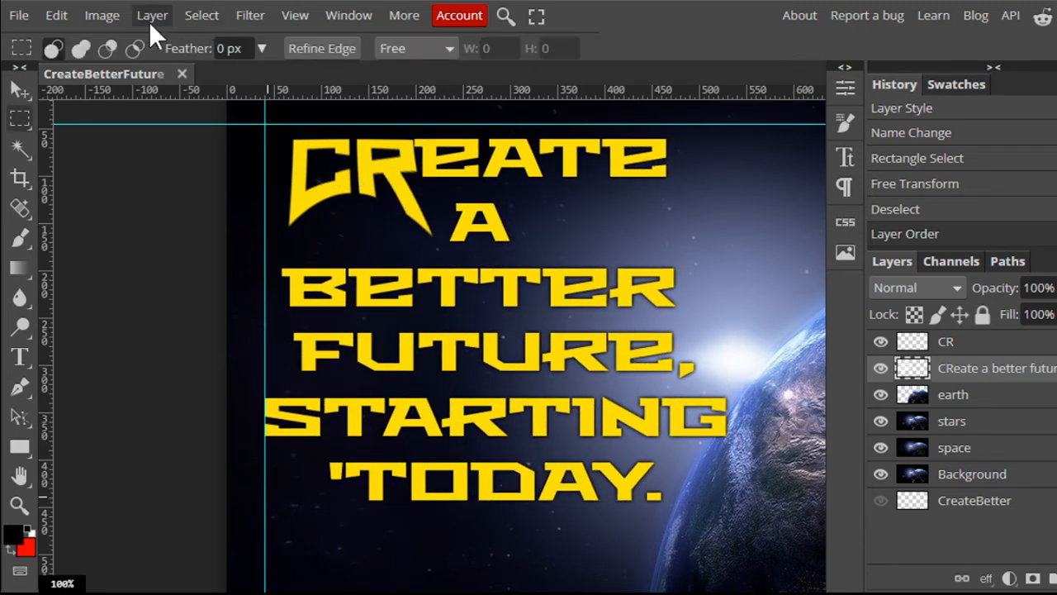
Try squashing the slogan layer from its upper edge to about 72% height in a Perspective transform, and undo it
left_click(58, 17)
mouse_move(212, 484)
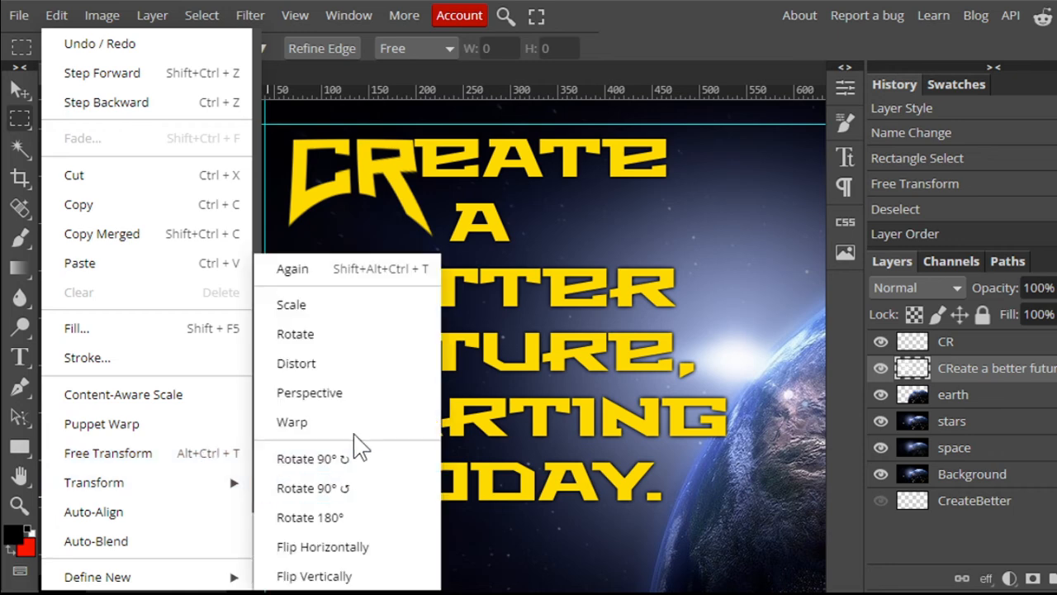
left_click(361, 390)
left_click_drag(495, 140, 489, 240)
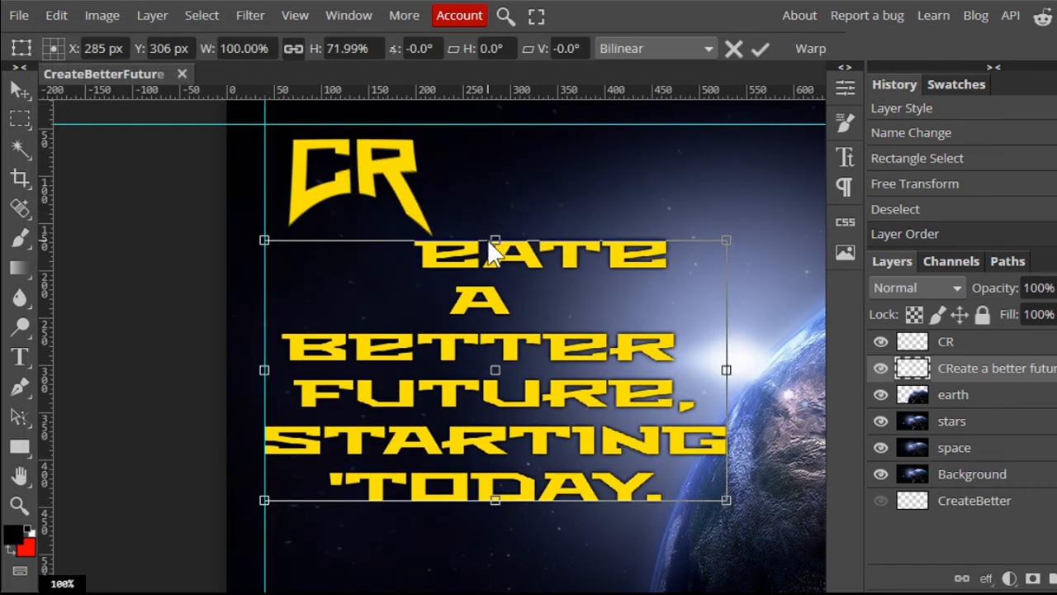
key("ctrl+z")
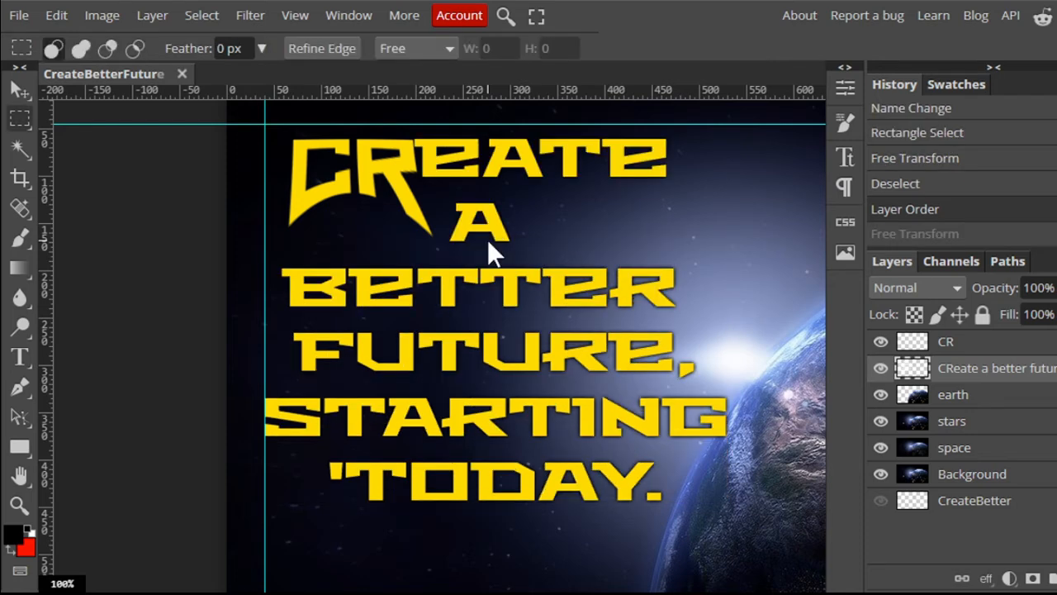
Taper the slogan with a Perspective transform, pulling both upper corners inward until the upper edge is less than half the lower edge's width
left_click(55, 16)
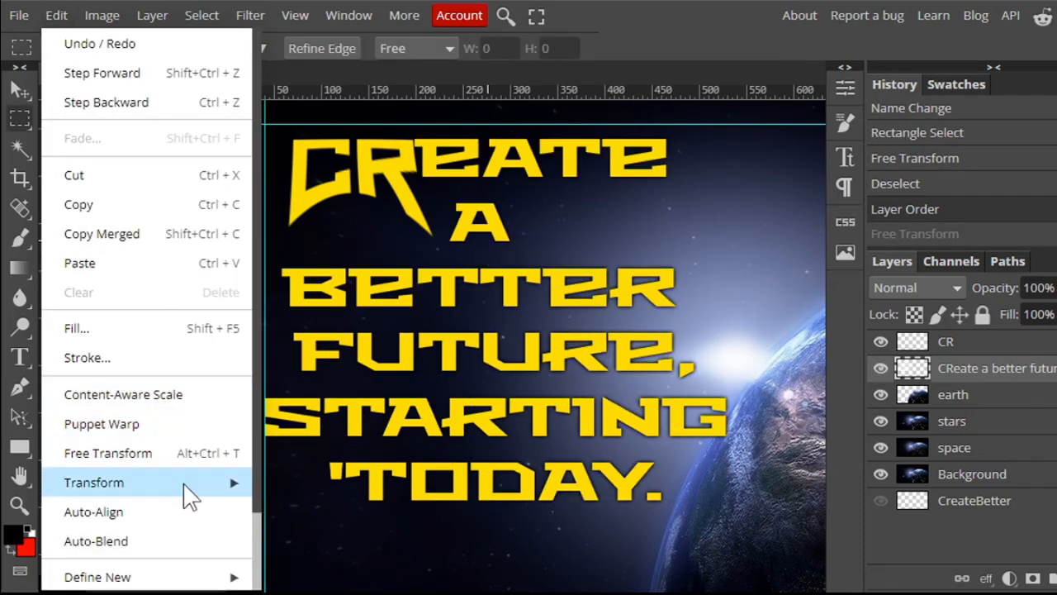
mouse_move(213, 484)
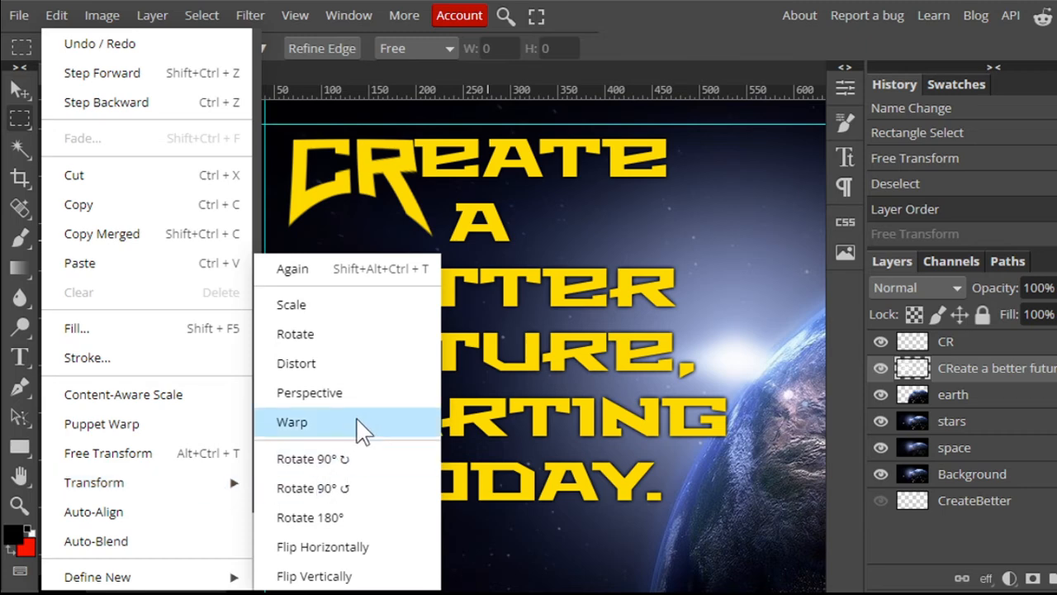
left_click(361, 395)
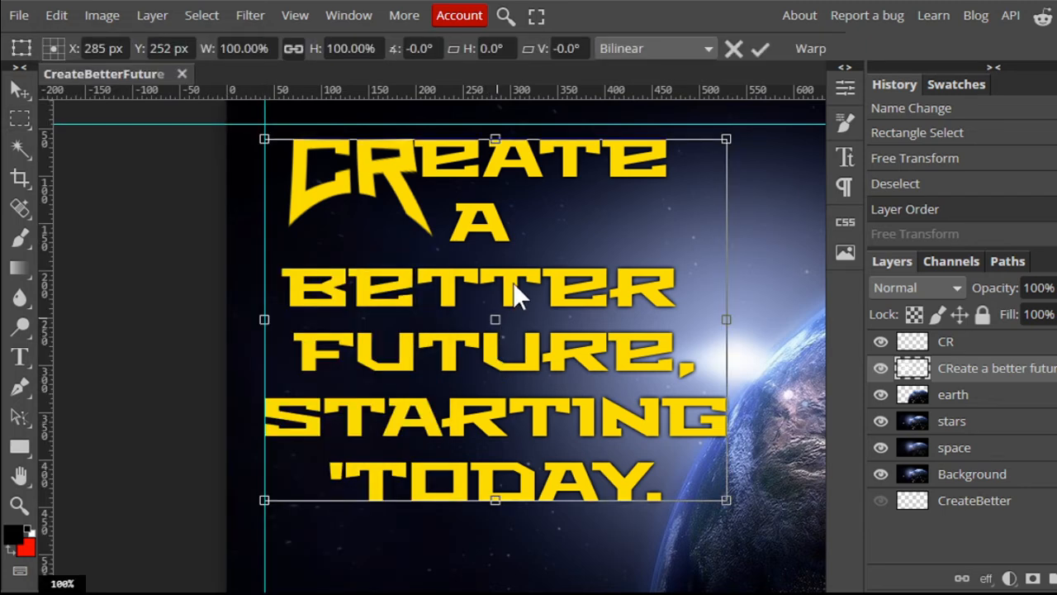
mouse_move(496, 319)
left_mouse_down()
mouse_move(517, 268)
mouse_move(501, 335)
left_mouse_up()
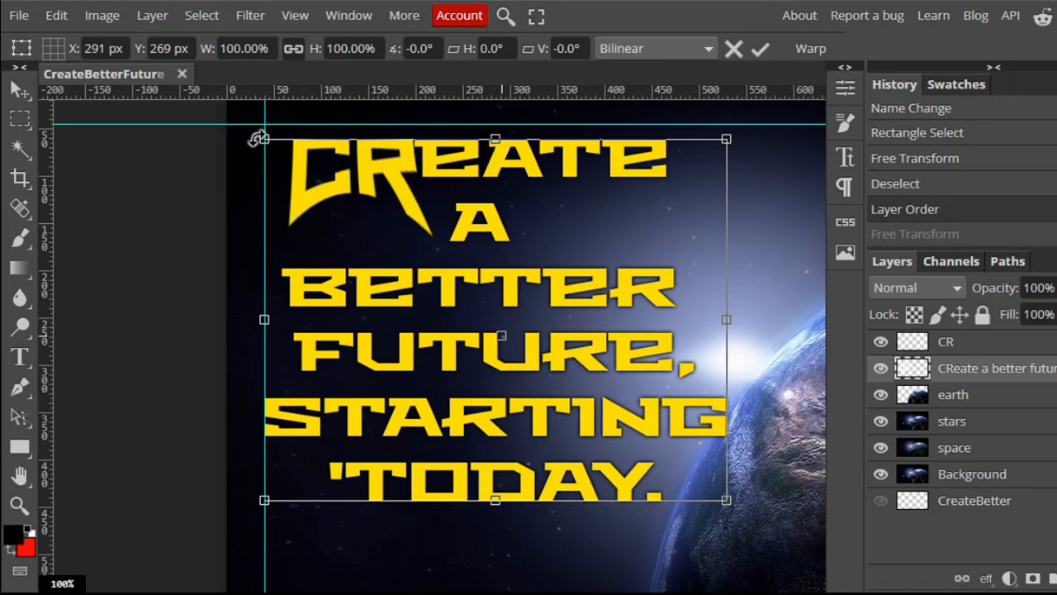
left_click_drag(258, 138, 381, 216)
left_click_drag(372, 203, 394, 230)
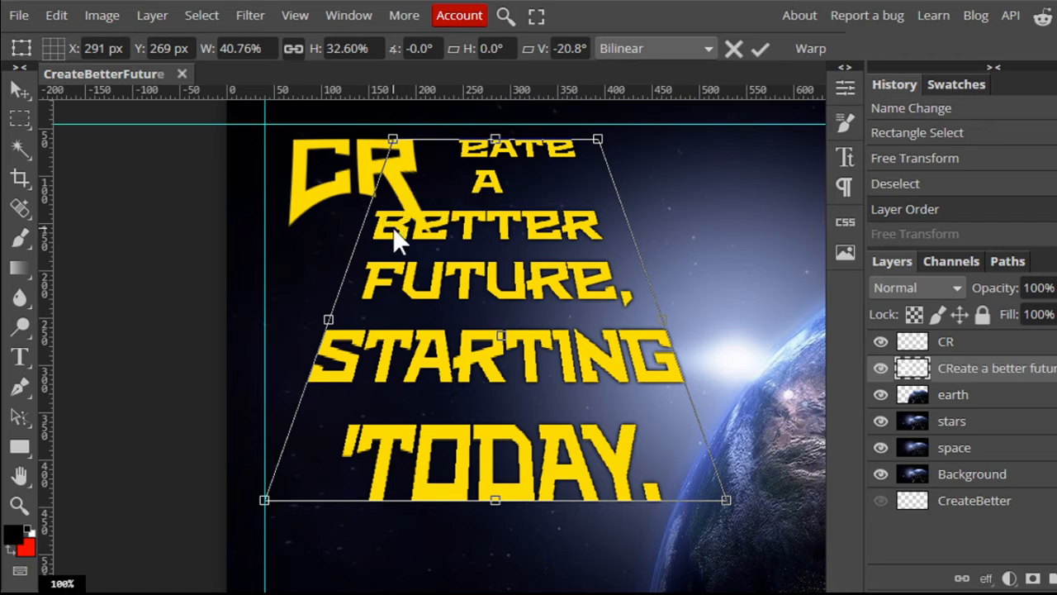
Stretch the tapered slogan down almost to the canvas's lower edge, shift it slightly right and down, and apply the transform
key("ctrl+minus")
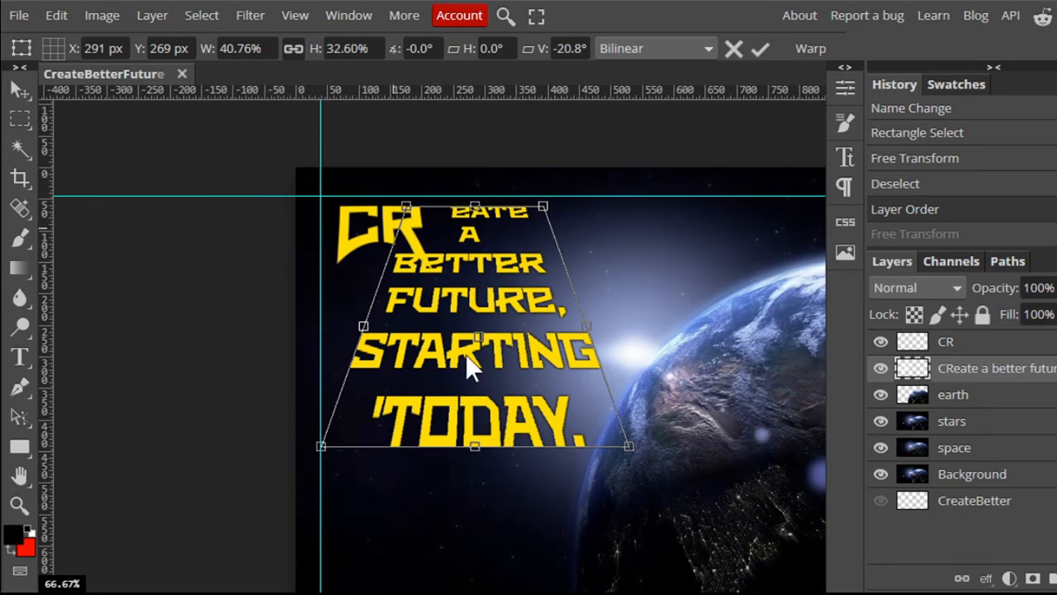
key("ctrl+minus")
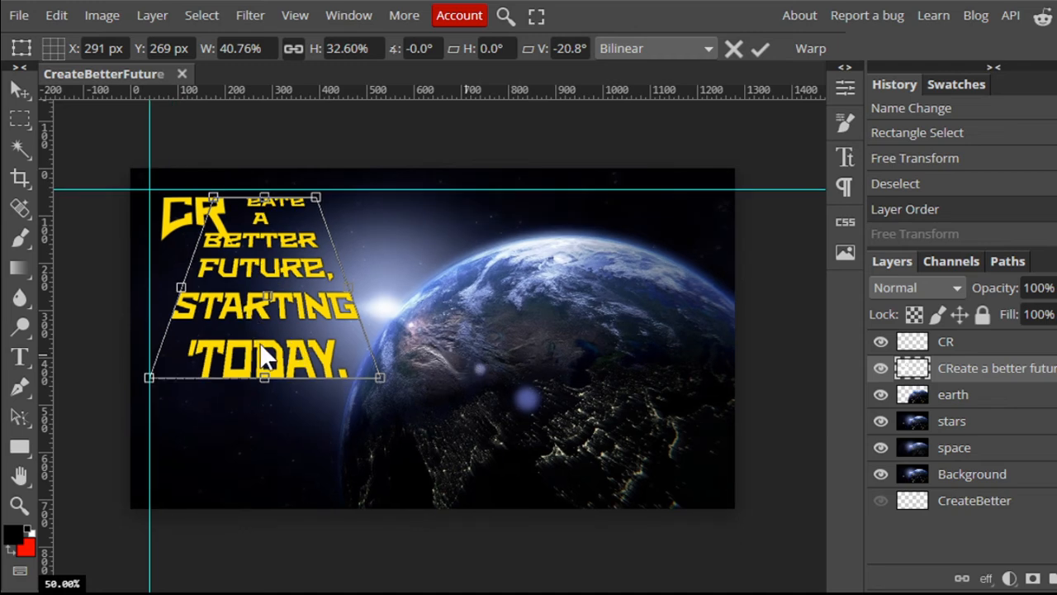
left_click_drag(259, 378, 246, 487)
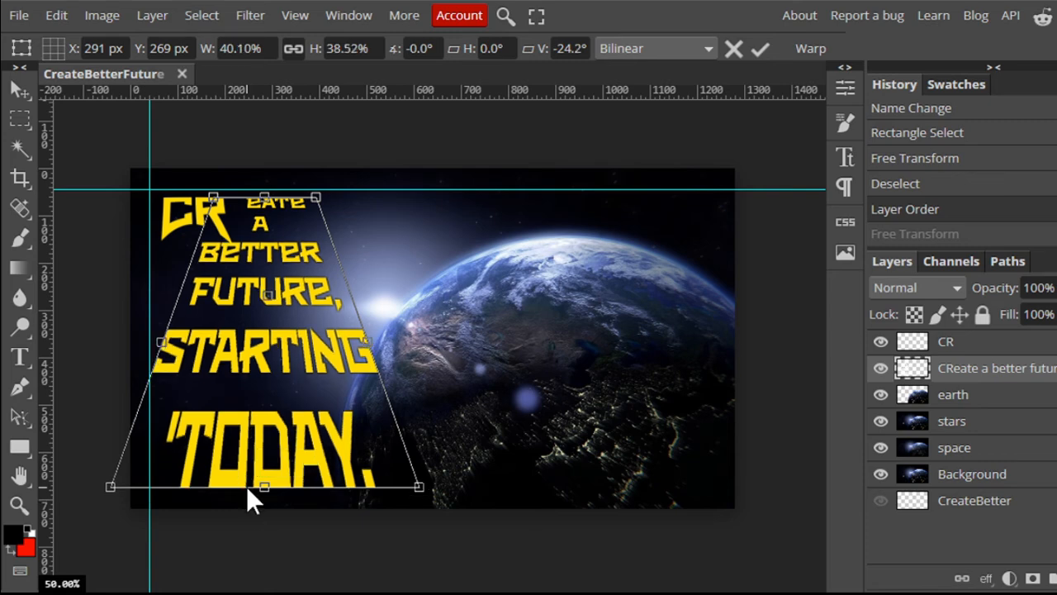
mouse_move(259, 406)
left_mouse_down()
mouse_move(275, 413)
mouse_move(270, 404)
left_mouse_up()
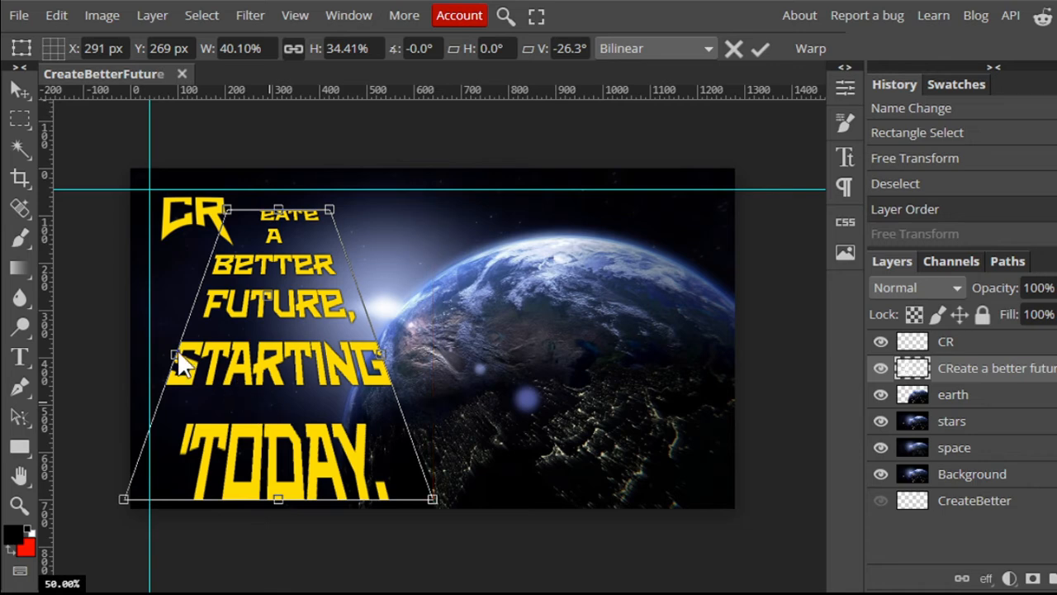
key("Return")
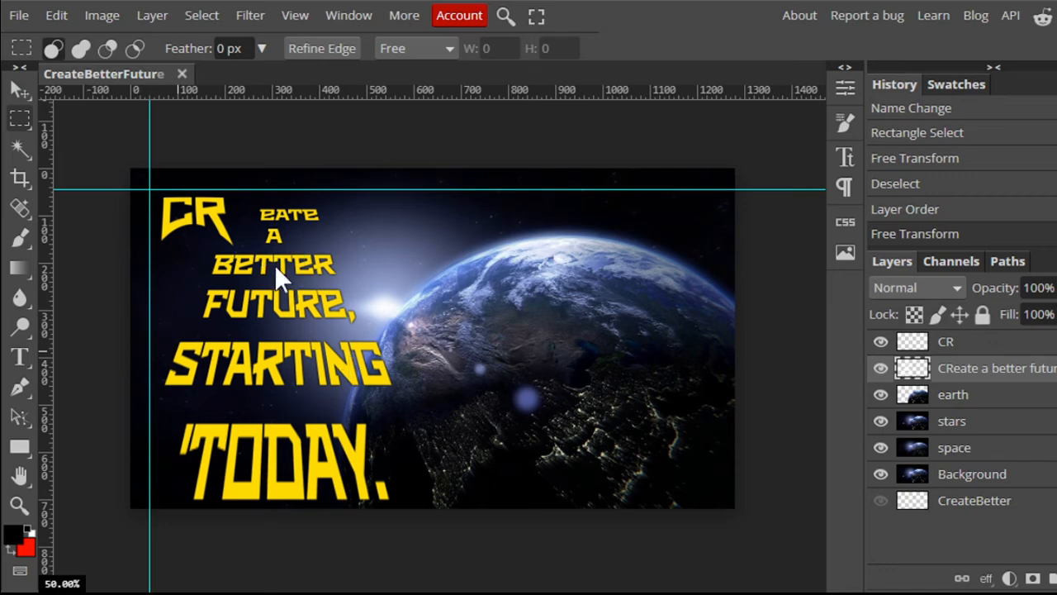
Check the tapered slogan beside the CR letters up close and select the CR layer
scroll(274, 264, "up", 2)
scroll(275, 264, "down", 1)
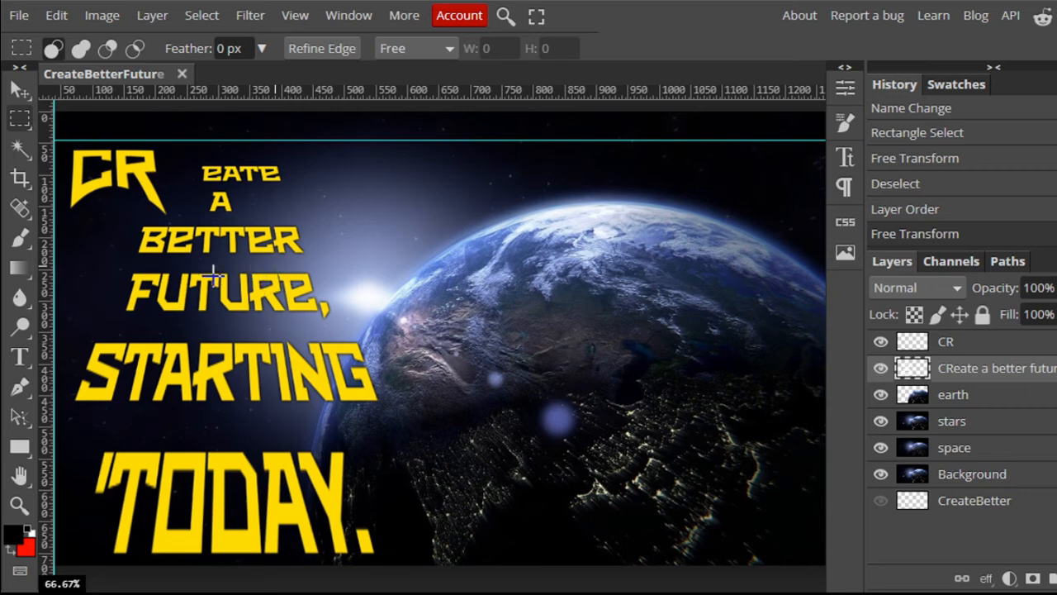
left_click_drag(192, 275, 346, 279)
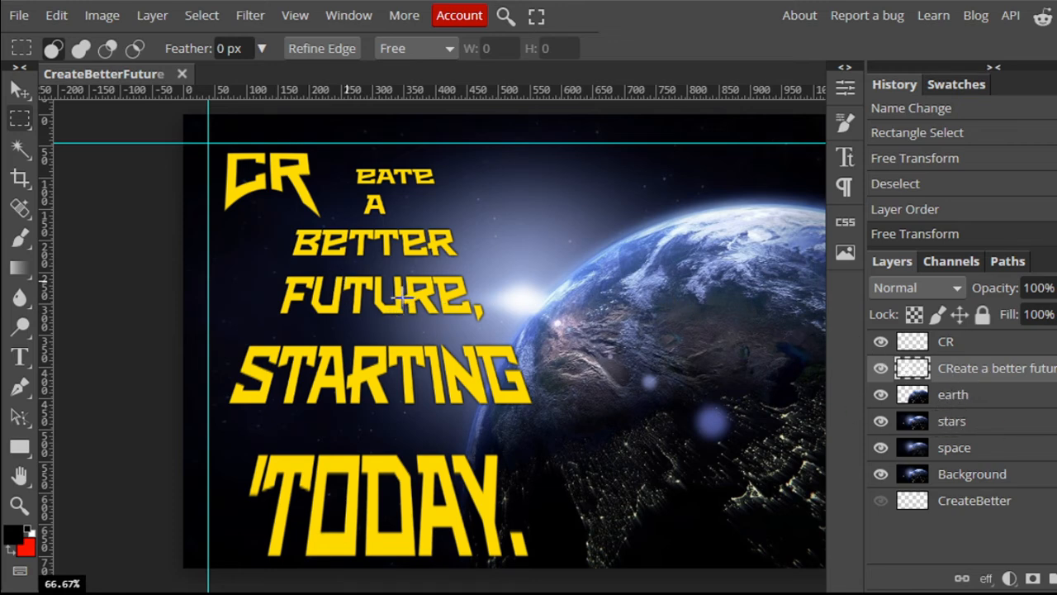
left_click(961, 347)
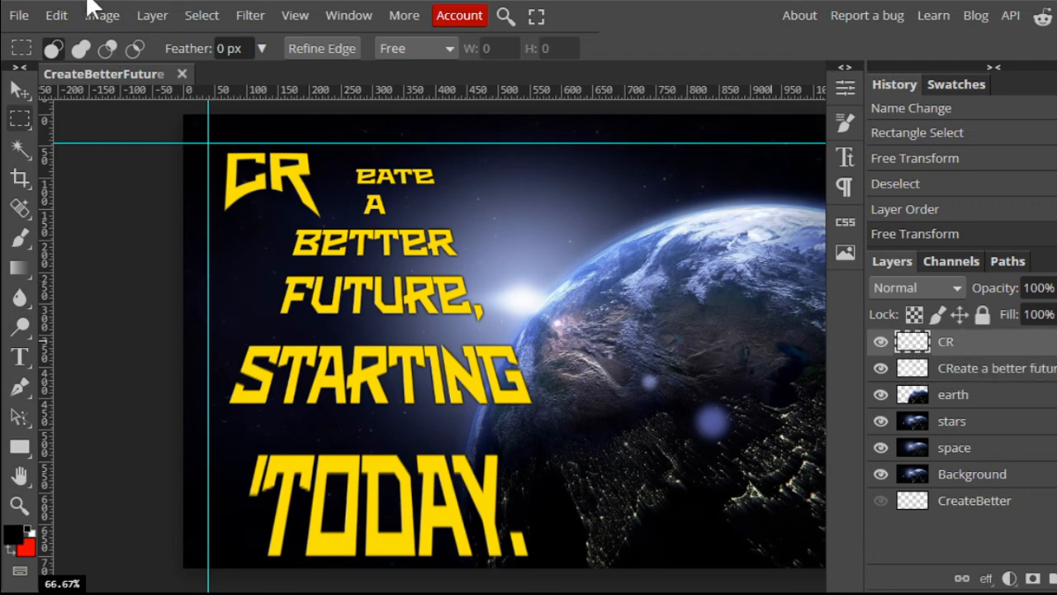
Try tapering the CR letters' upper edge and stretching them down to the FUTURE line with a Perspective transform, and undo it
left_click(55, 15)
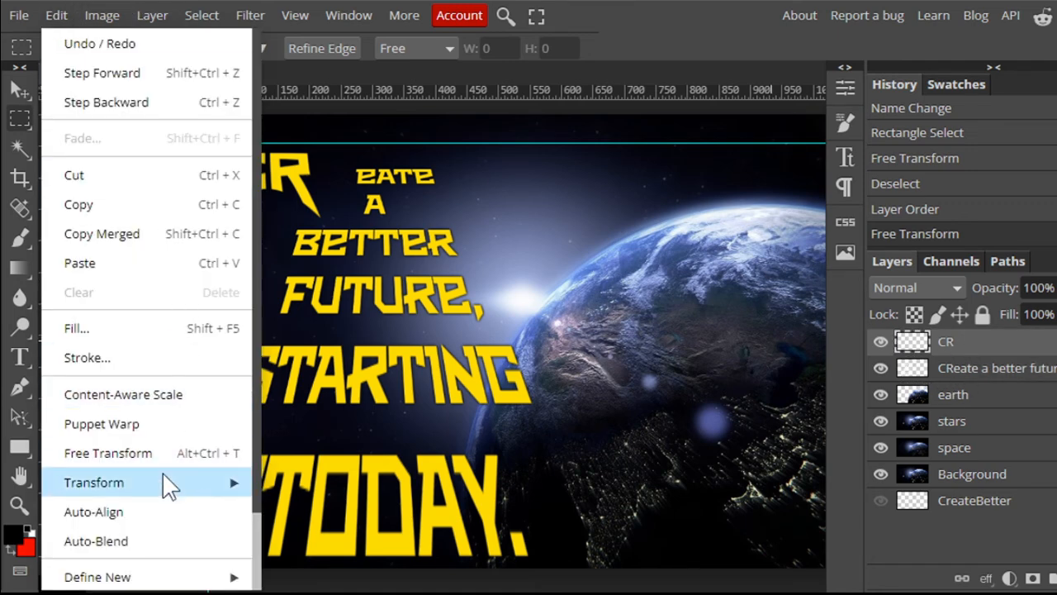
mouse_move(189, 485)
left_click(388, 395)
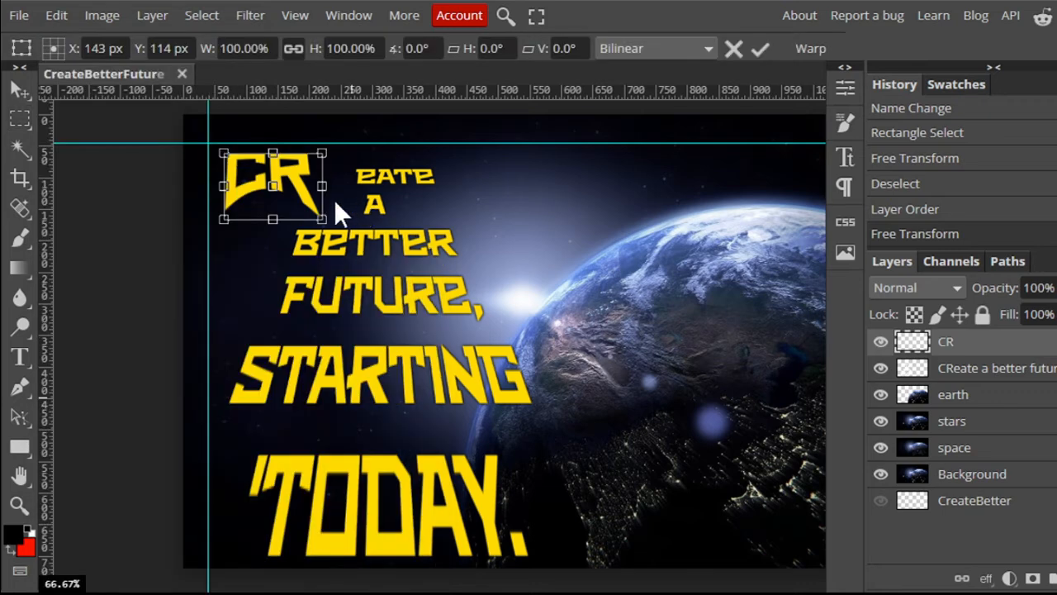
left_click_drag(223, 153, 242, 168)
left_click_drag(271, 220, 251, 299)
left_click_drag(257, 199, 287, 201)
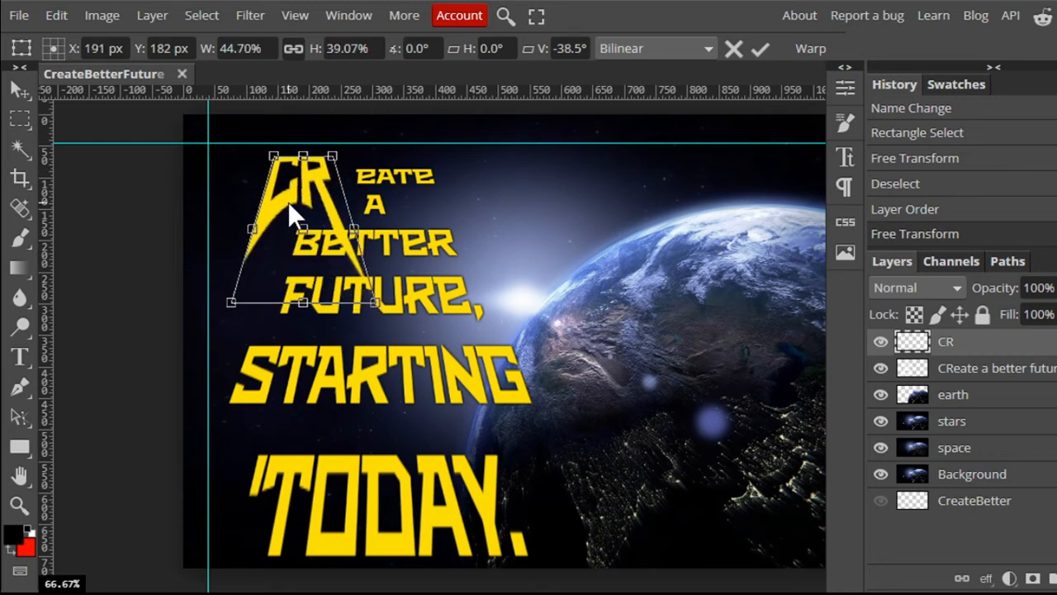
key("Return")
key("ctrl+z")
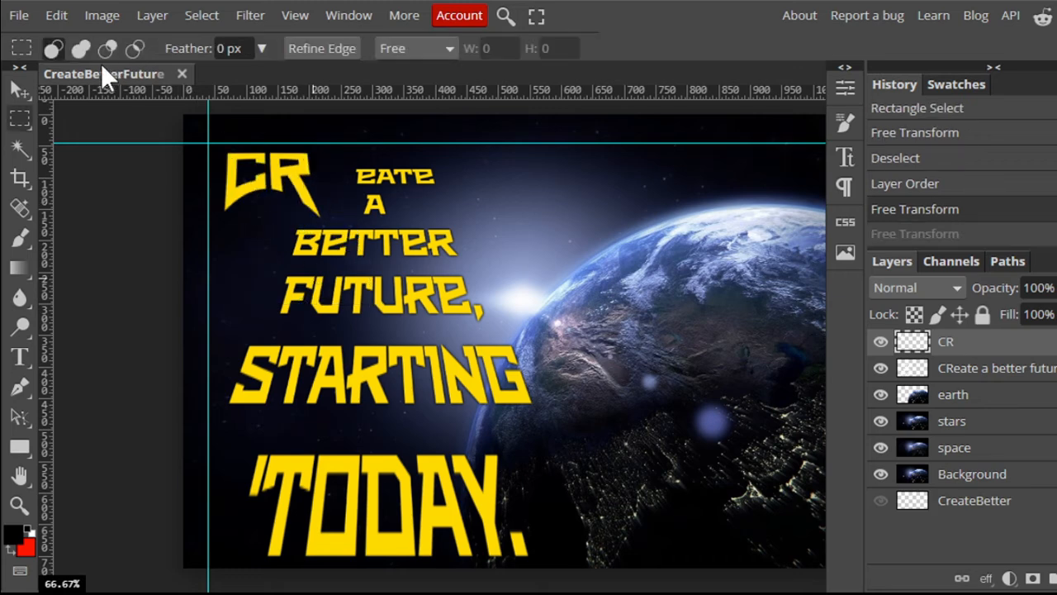
Flare the CR letters' lower corners outward with a Perspective transform, place them beside EATE at about X 178, Y 140 px, and apply it
left_click(56, 17)
mouse_move(182, 488)
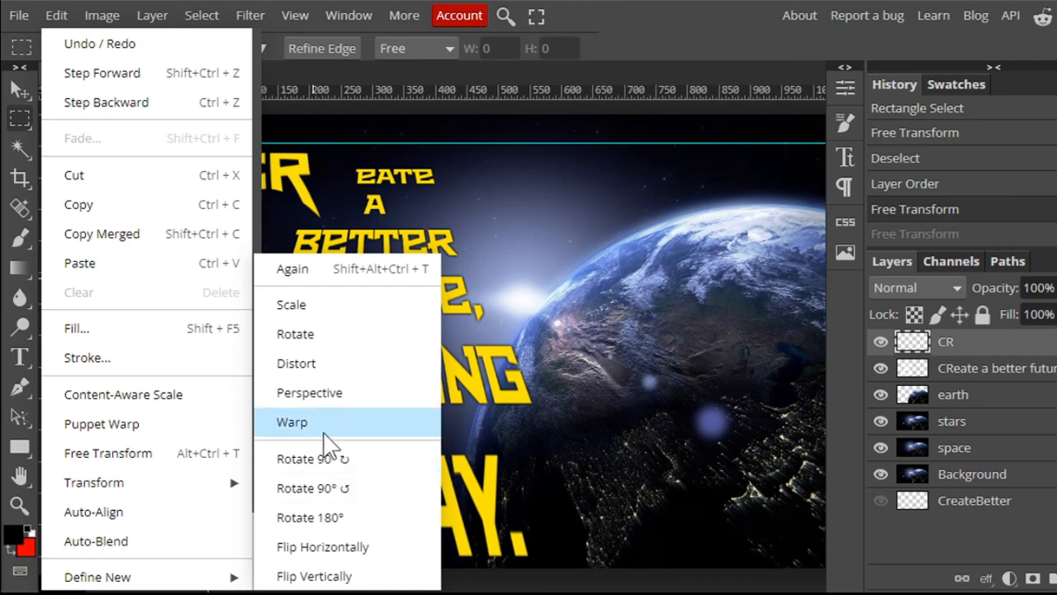
left_click(347, 394)
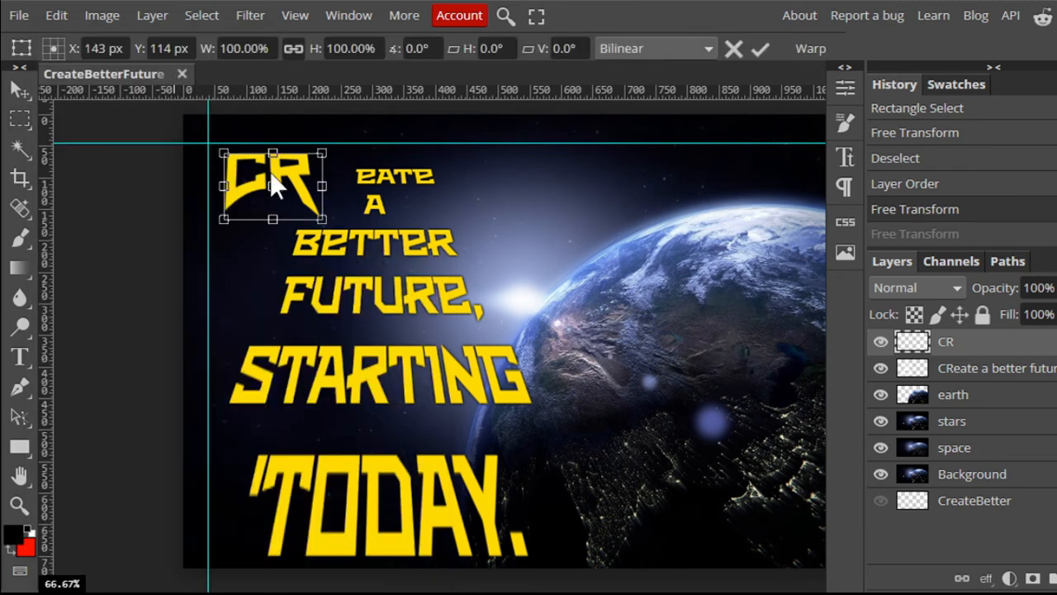
left_click_drag(270, 174, 262, 201)
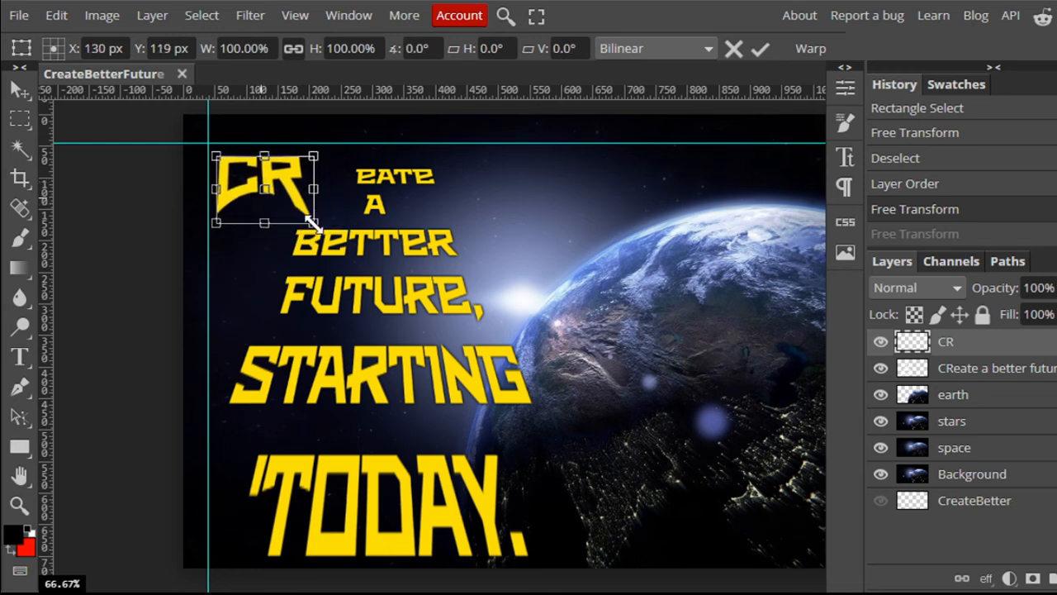
left_click_drag(313, 222, 351, 246)
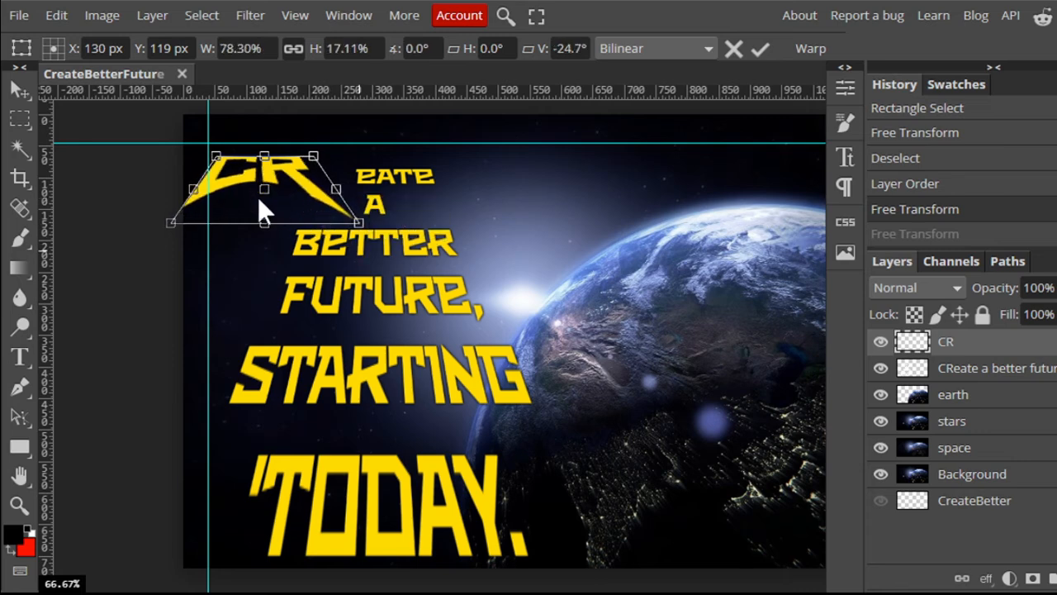
left_click_drag(258, 203, 288, 212)
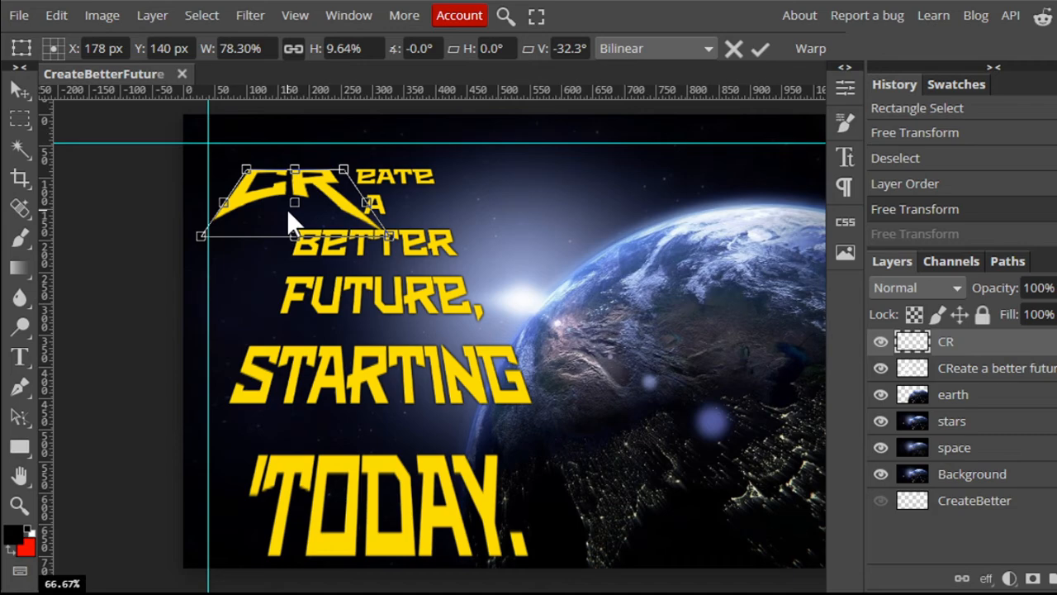
key("Return")
scroll(348, 270, "right", 3)
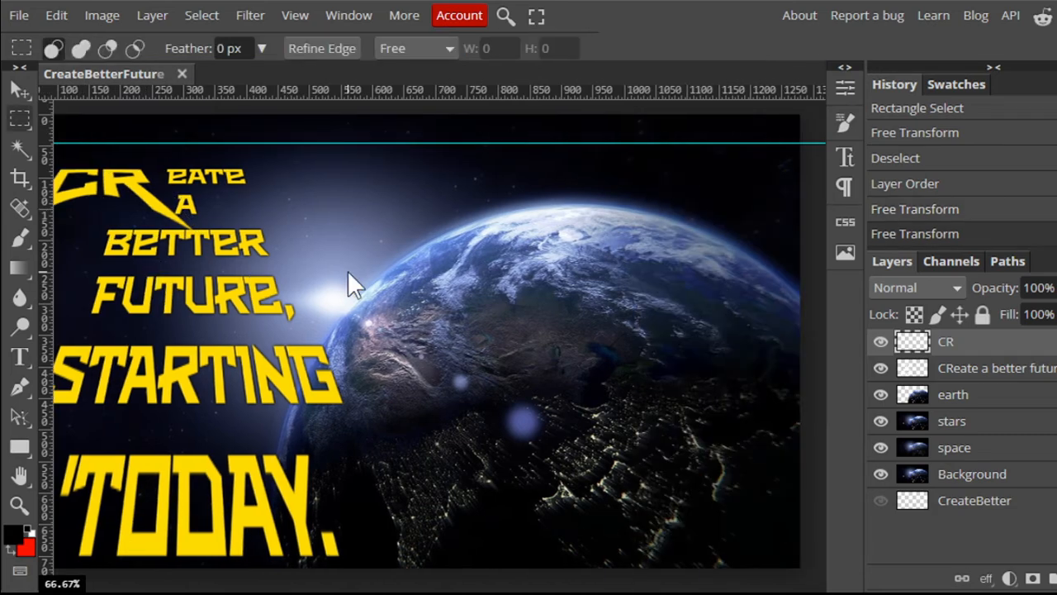
Clear the old selection, make the slogan layer active and frame the stray stroke before TODAY, discarding the rectangular selection drawn around it
scroll(371, 262, "down", 2)
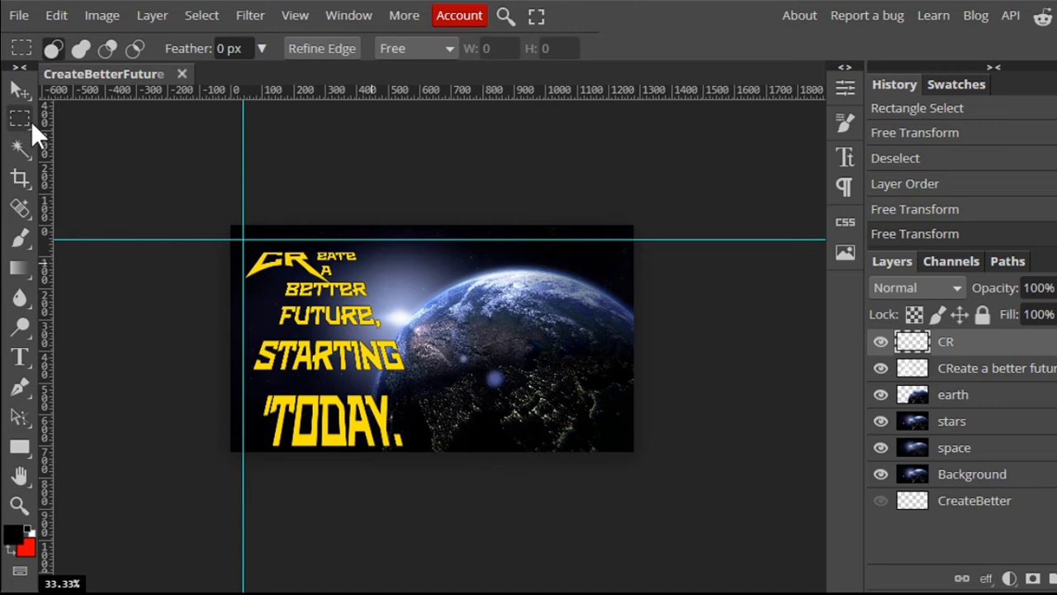
left_click(134, 142)
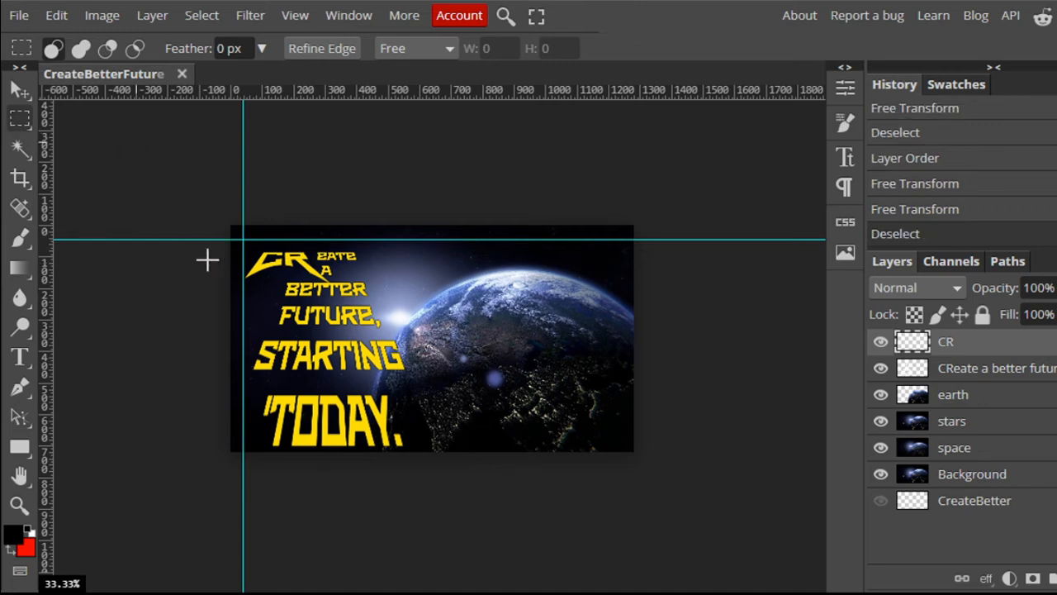
scroll(207, 260, "down", 2)
scroll(208, 264, "up", 3)
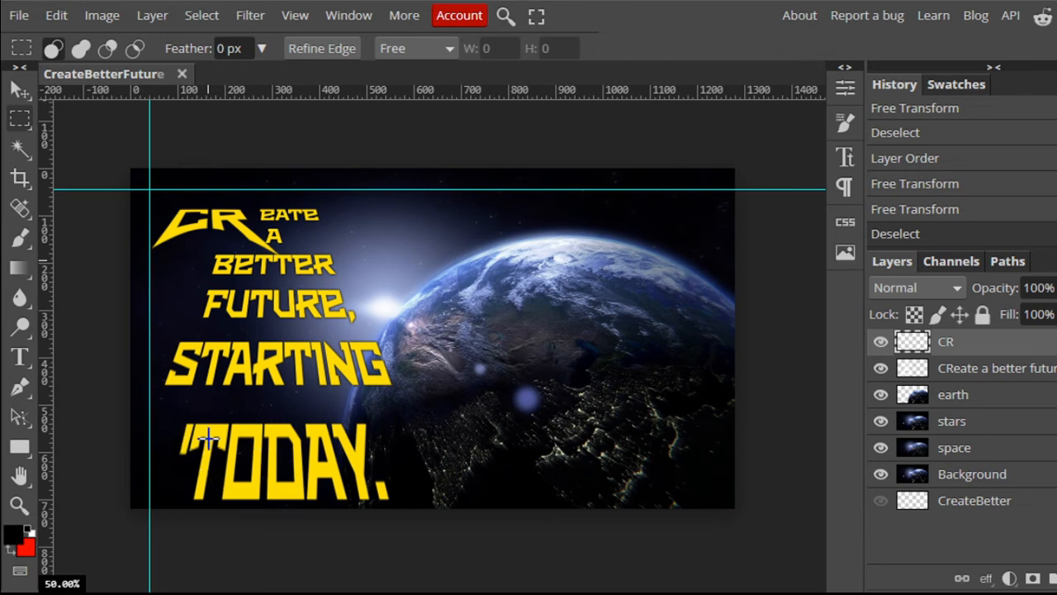
left_click_drag(176, 412, 195, 460)
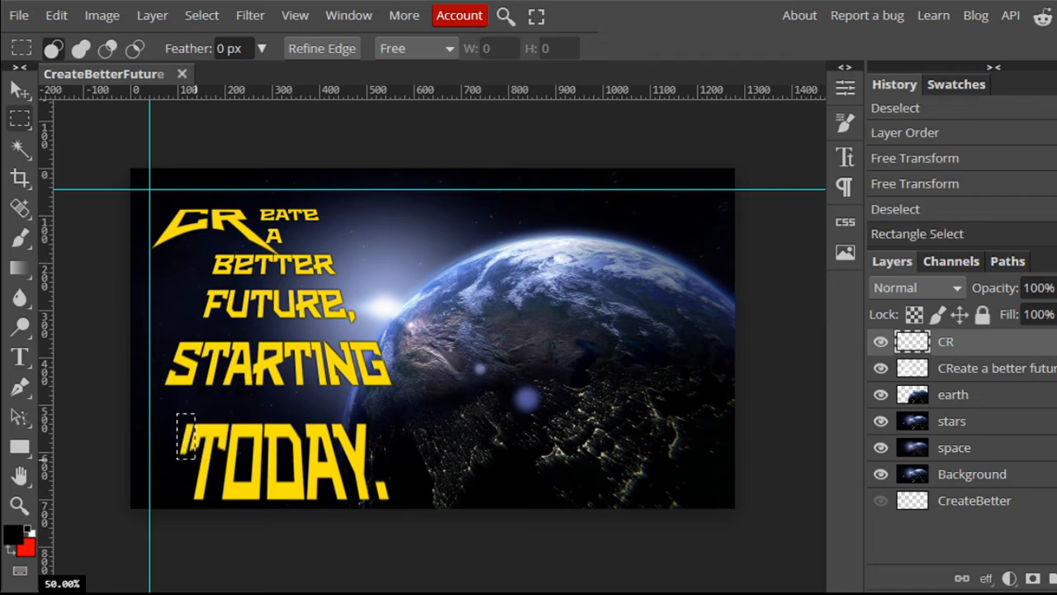
left_click(971, 376)
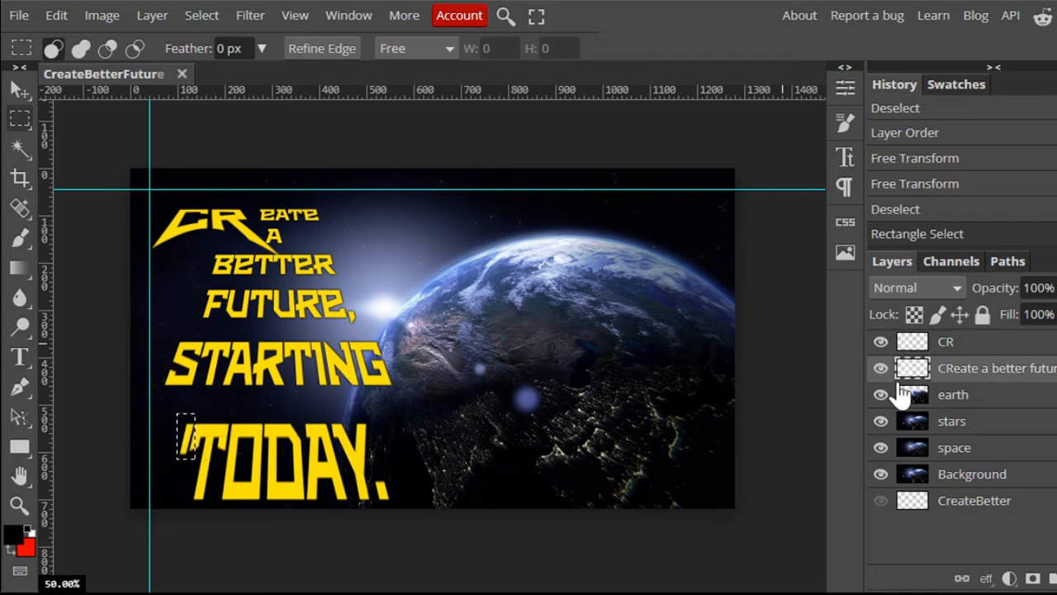
key("ctrl+plus")
key("ctrl+plus")
key("ctrl+plus")
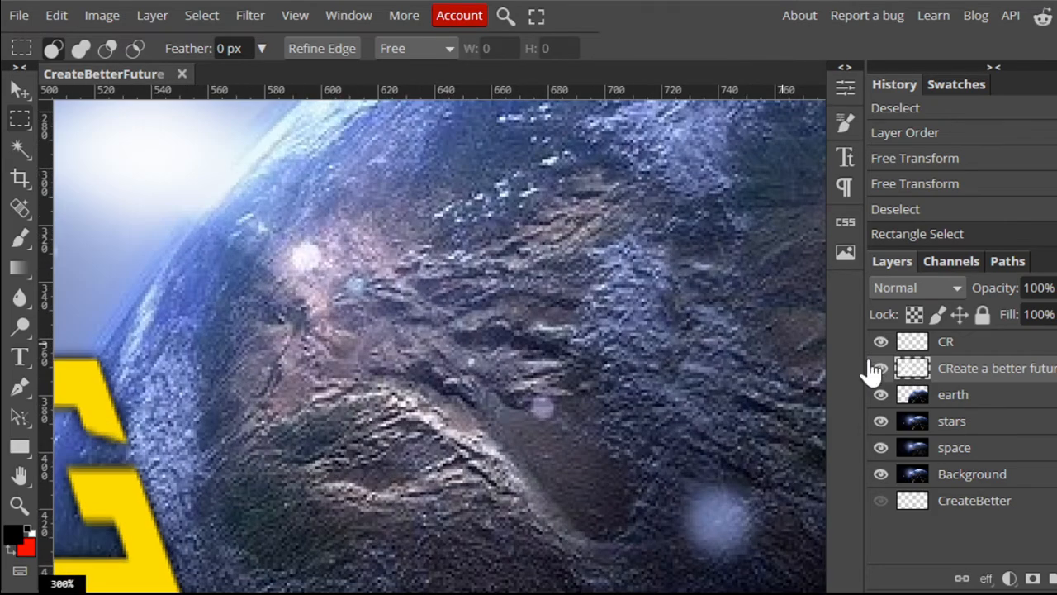
left_click_drag(244, 402, 773, 215)
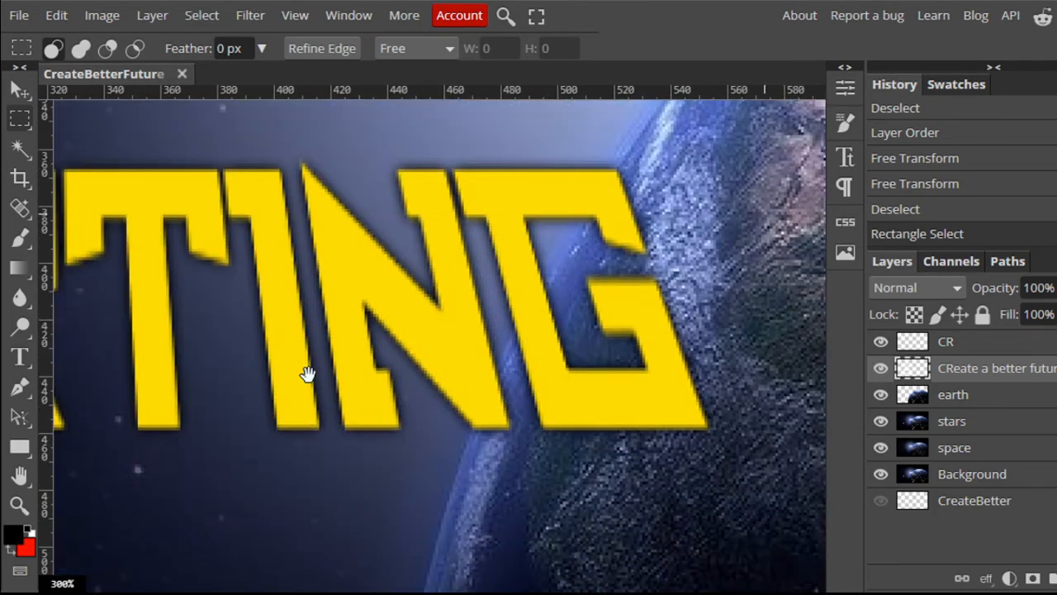
left_click_drag(312, 374, 818, 309)
left_click_drag(455, 362, 588, 234)
left_click(545, 307)
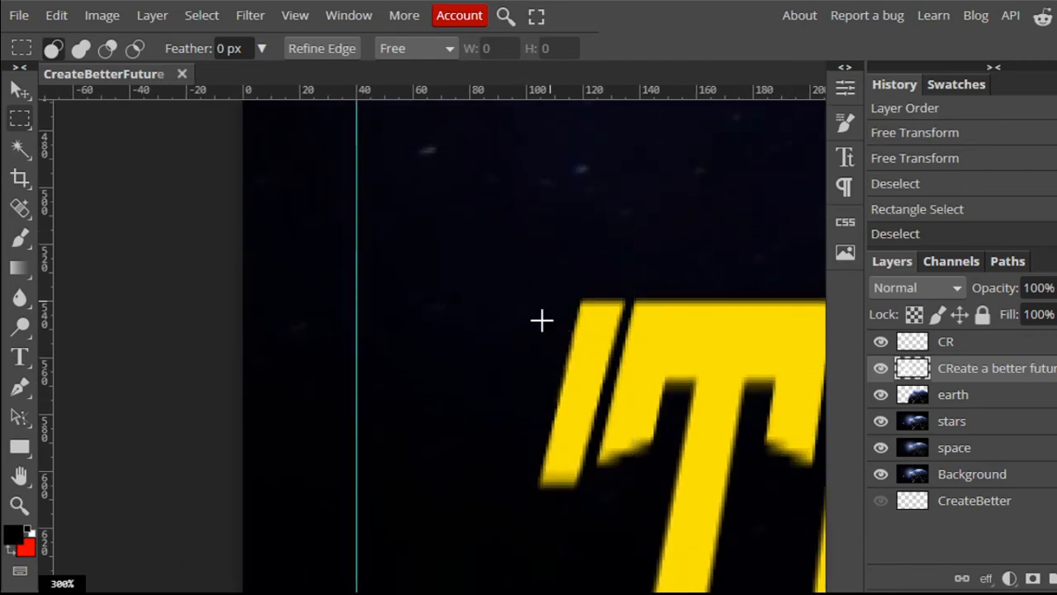
Outline the slanted stray stroke before the T of TODAY with Lasso Select, delete it from the slogan layer and deselect
right_click(20, 118)
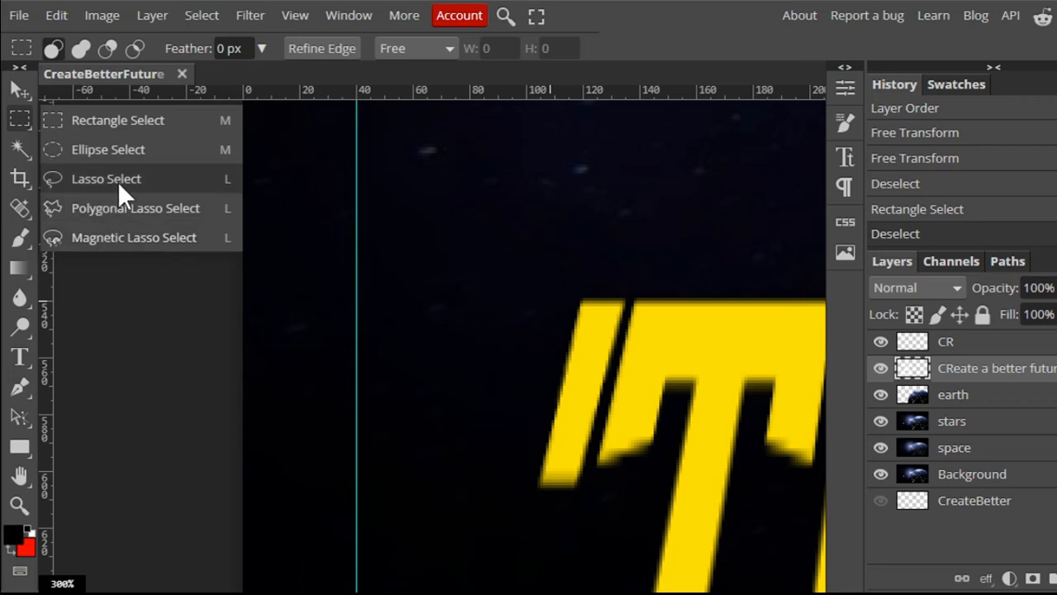
left_click(118, 180)
left_click(485, 468)
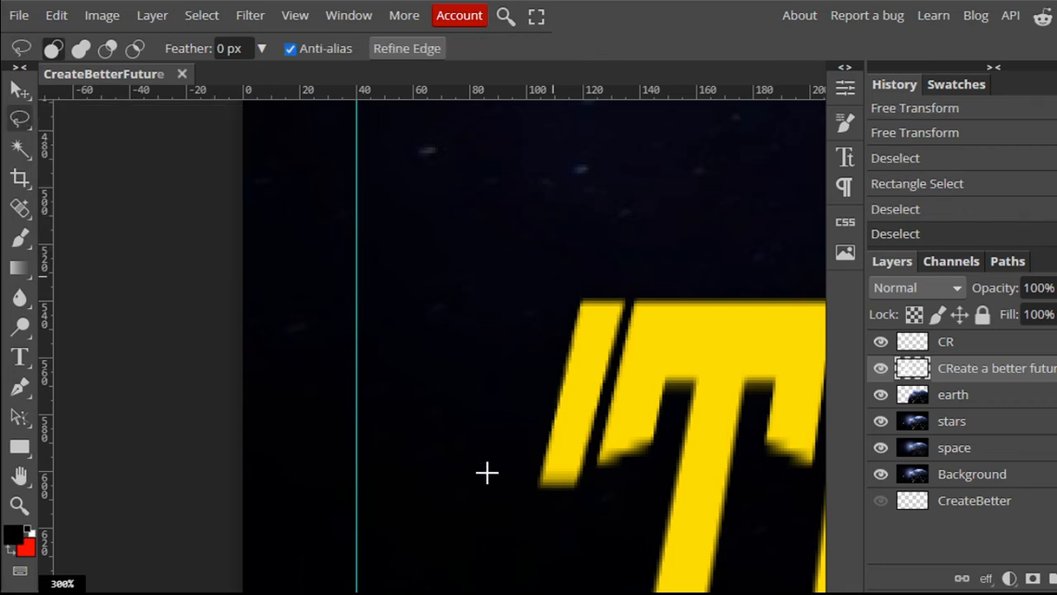
left_click(488, 472)
mouse_move(544, 275)
left_mouse_down()
mouse_move(526, 439)
mouse_move(538, 502)
mouse_move(570, 493)
mouse_move(579, 479)
mouse_move(620, 323)
mouse_move(620, 272)
mouse_move(536, 273)
mouse_move(548, 284)
left_mouse_up()
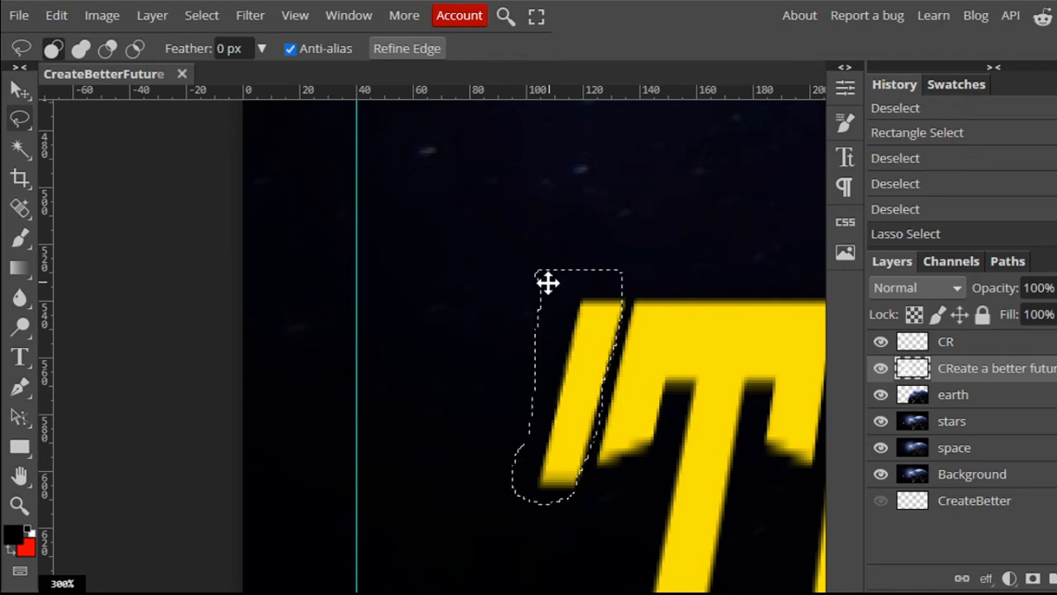
key("Delete")
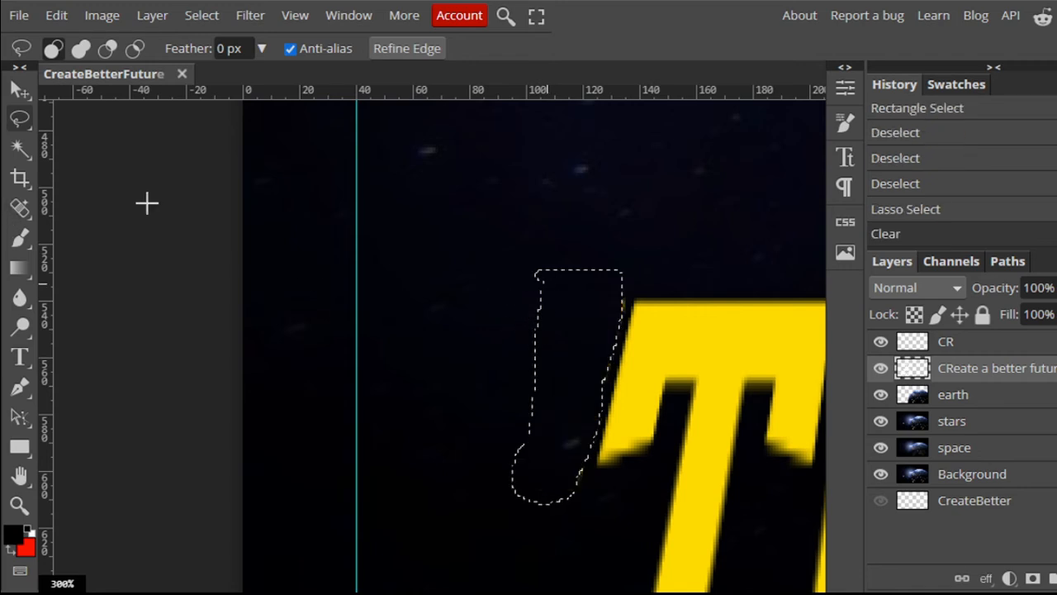
left_click(520, 255)
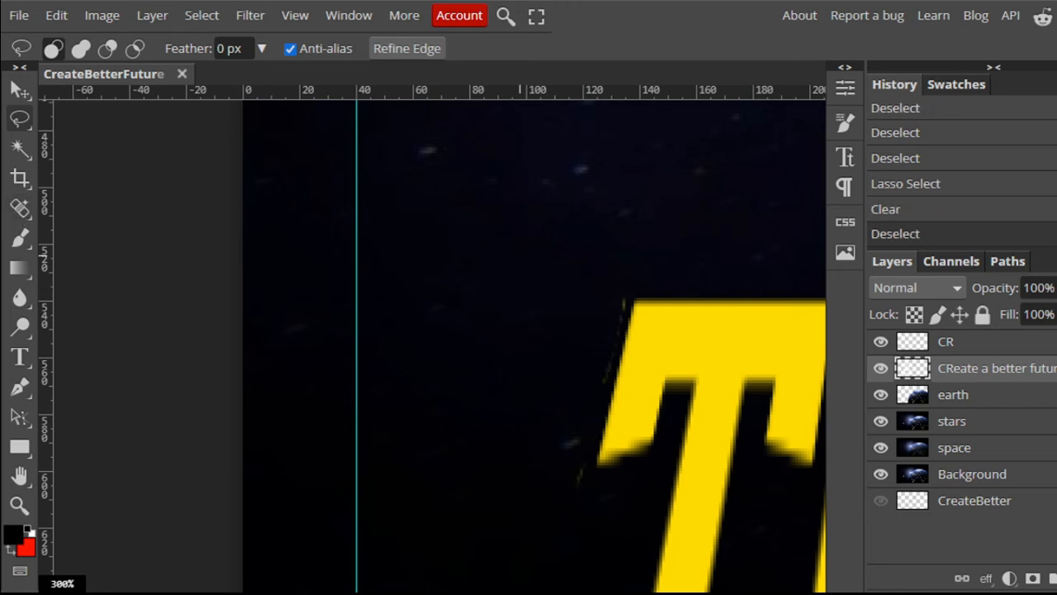
Erase the thin yellow remnants beside the T of TODAY with an 8 px eraser brush
key("e")
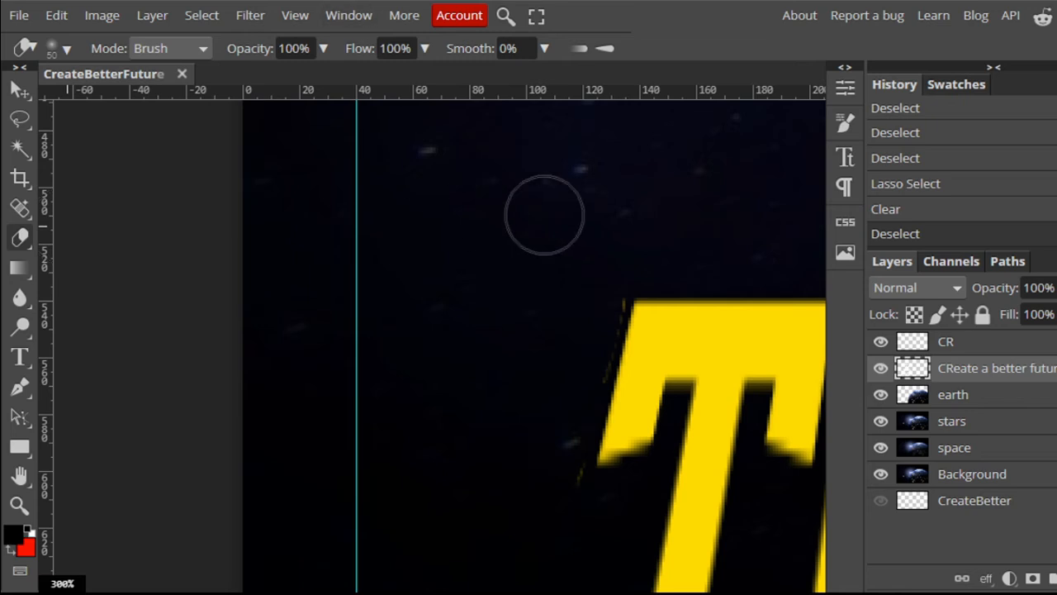
left_click(55, 47)
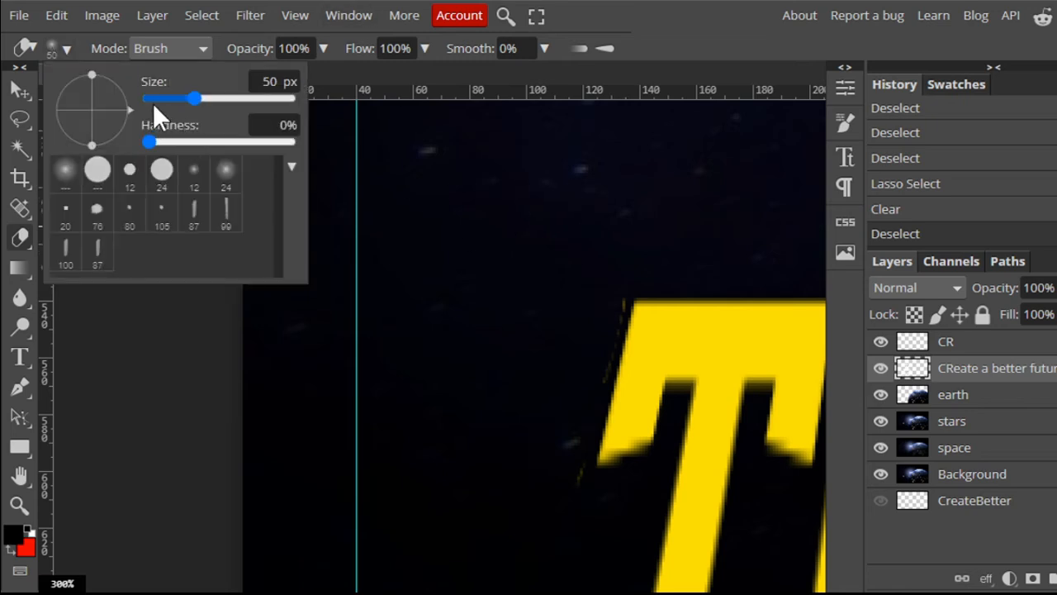
mouse_move(153, 103)
left_mouse_down()
mouse_move(140, 97)
mouse_move(171, 98)
left_mouse_up()
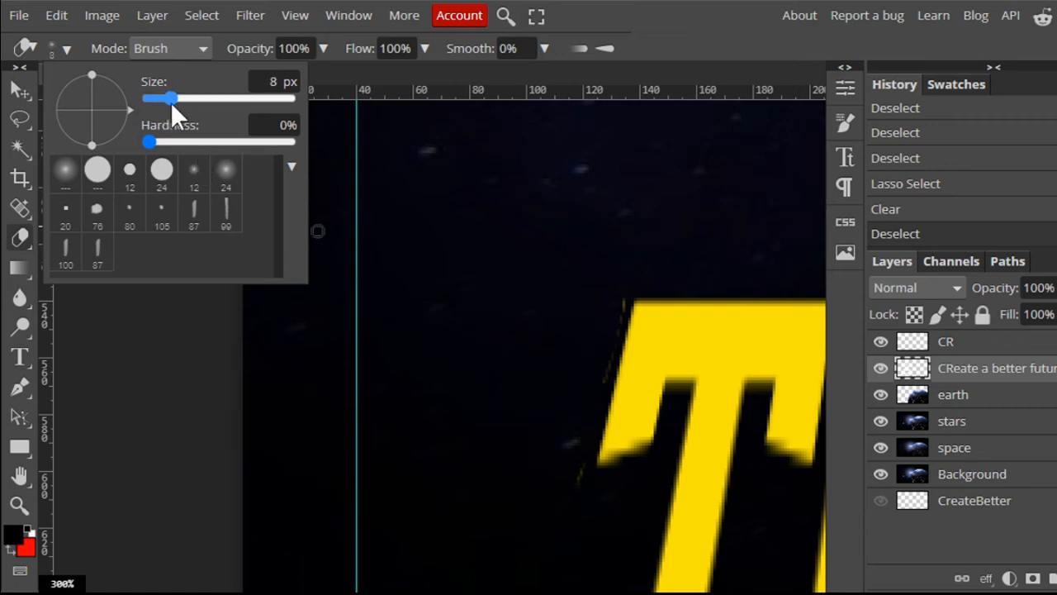
mouse_move(626, 301)
left_mouse_down()
mouse_move(571, 489)
mouse_move(572, 461)
mouse_move(561, 458)
left_mouse_up()
scroll(447, 475, "down", 1)
key("ctrl+minus")
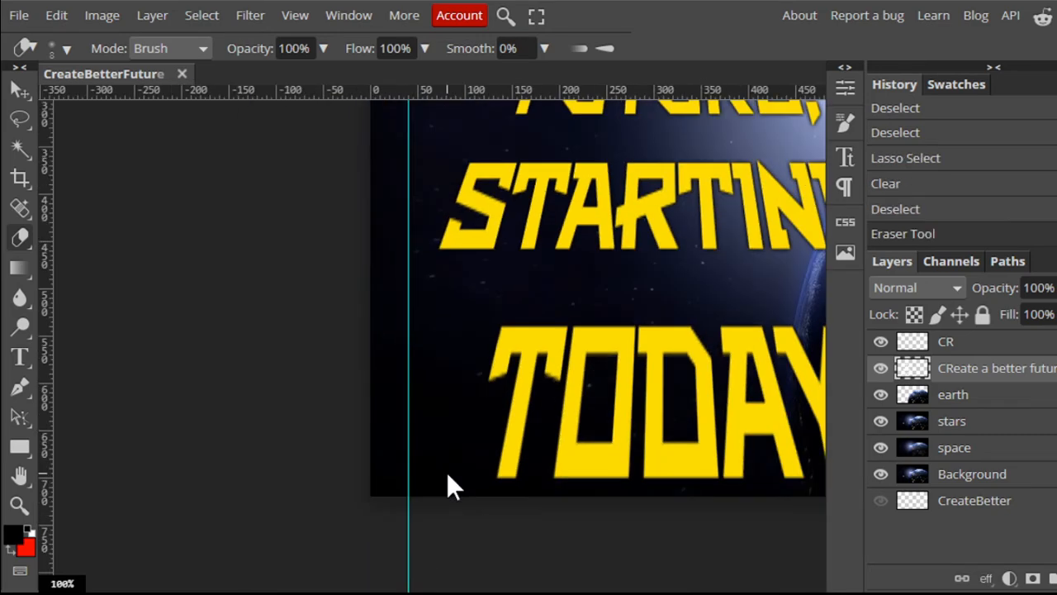
Erase the serif protruding from the upper-left corner of the first E in EATE with the 8 px eraser
left_click_drag(642, 364, 452, 594)
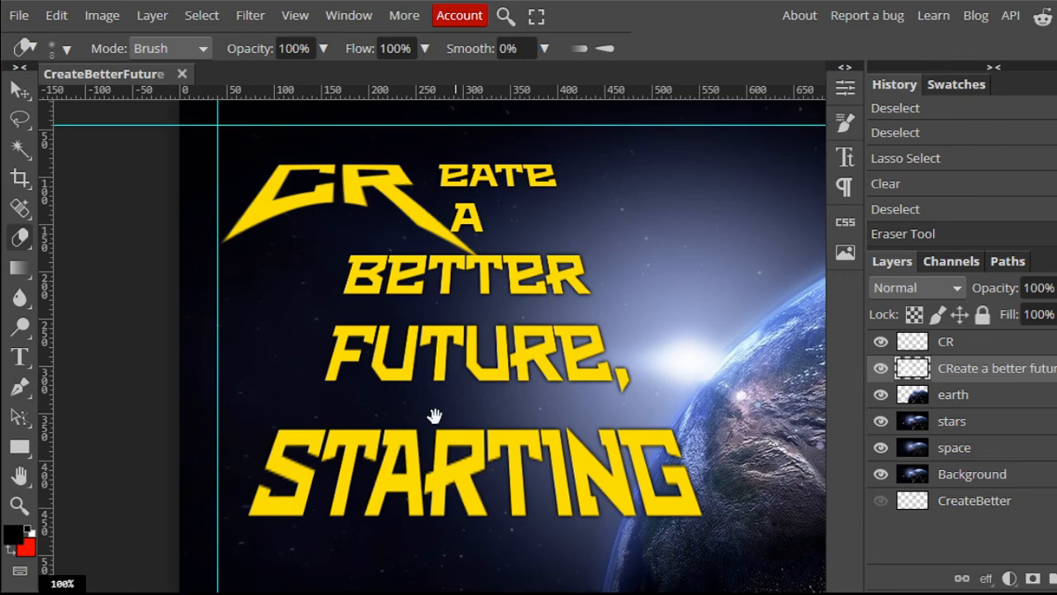
key("ctrl+plus")
key("ctrl+plus")
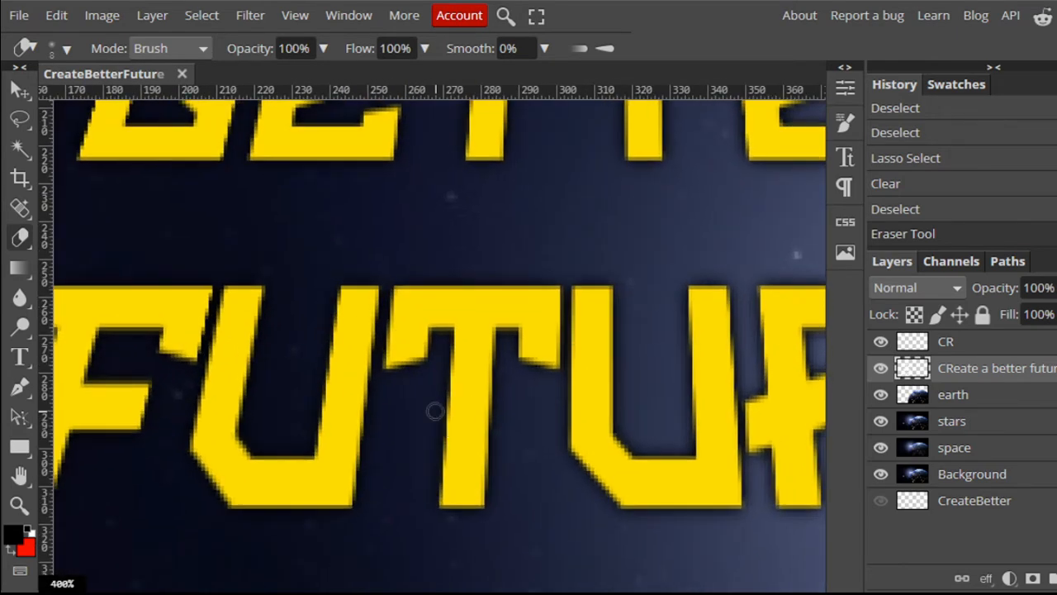
left_click_drag(536, 319, 460, 558)
left_click_drag(476, 358, 332, 553)
left_click_drag(404, 355, 382, 507)
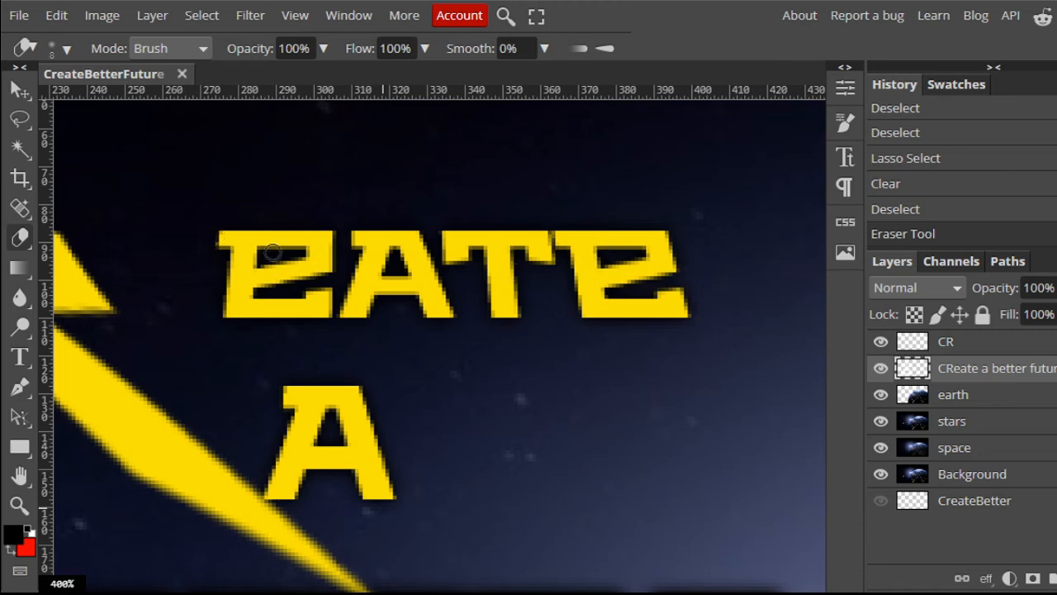
key("ctrl+plus")
key("ctrl+plus")
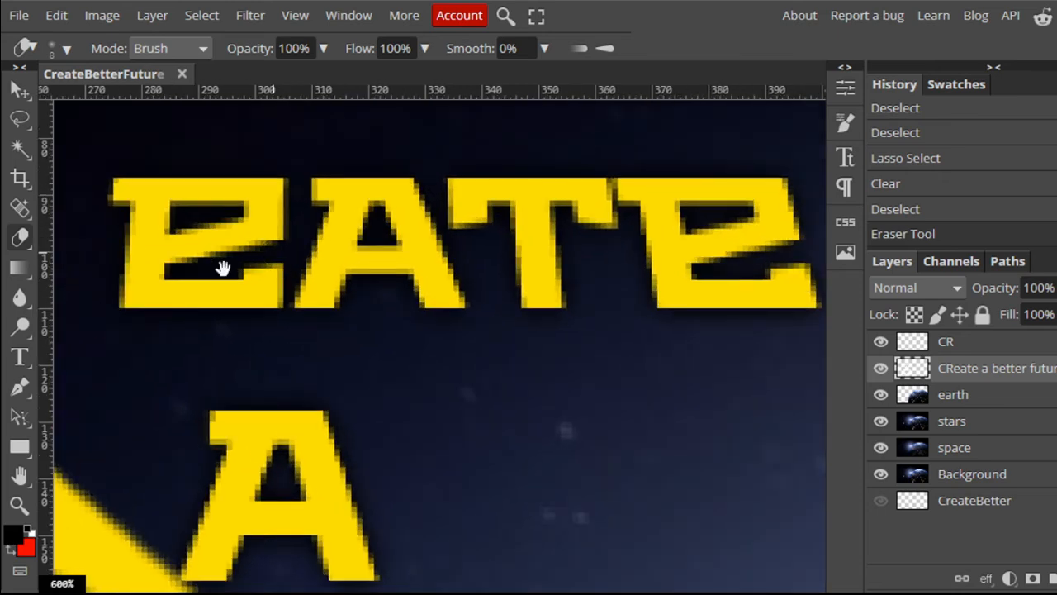
left_click_drag(239, 256, 422, 414)
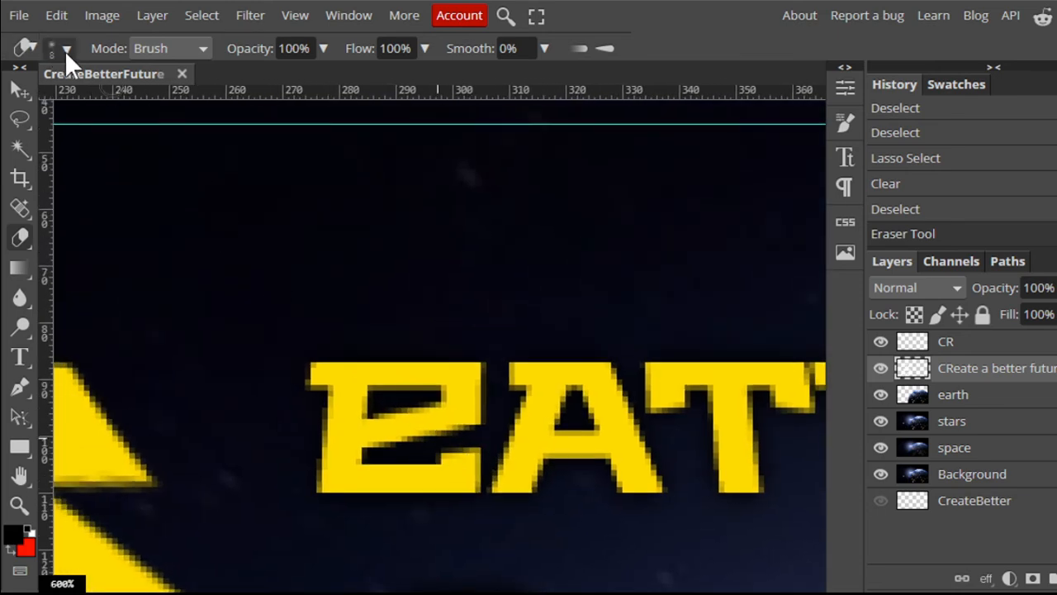
left_click(66, 51)
left_click_drag(404, 246, 374, 294)
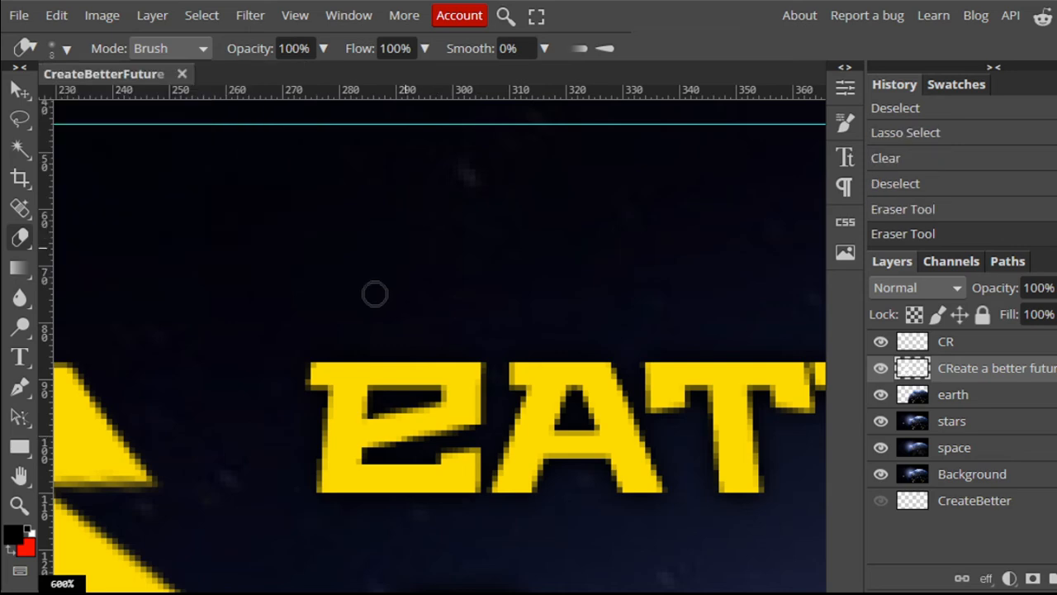
mouse_move(306, 349)
left_mouse_down()
mouse_move(301, 397)
mouse_move(321, 354)
mouse_move(326, 371)
left_mouse_up()
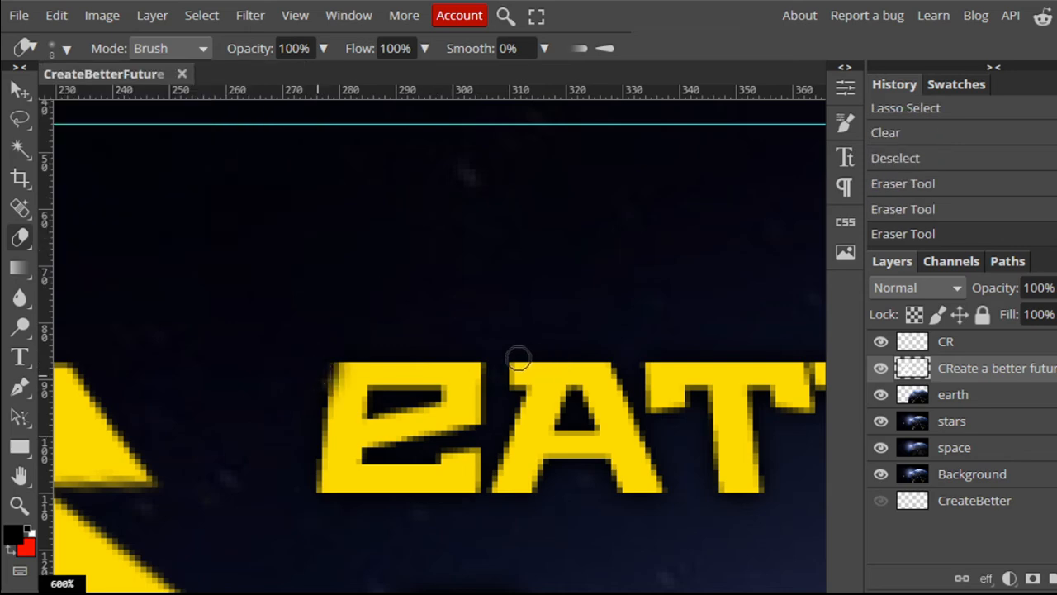
Erase the upper-left serifs of the A and last E in EATE, and the first E's small lower-right hook
mouse_move(518, 357)
left_mouse_down()
mouse_move(502, 386)
mouse_move(546, 334)
mouse_move(508, 384)
mouse_move(561, 290)
mouse_move(465, 292)
left_mouse_up()
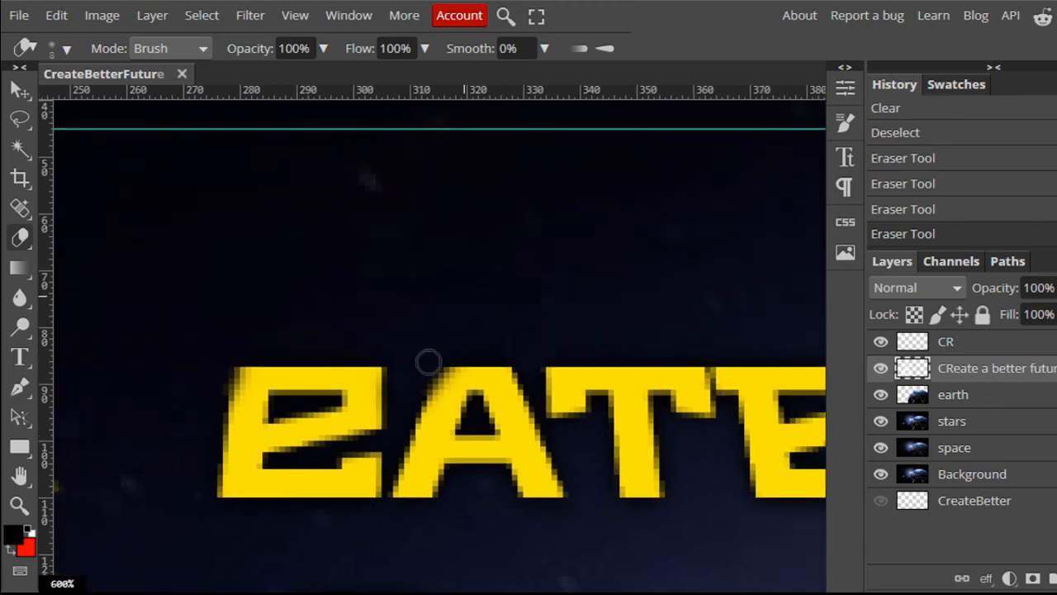
mouse_move(366, 440)
left_mouse_down()
mouse_move(346, 452)
mouse_move(372, 448)
mouse_move(349, 446)
mouse_move(361, 451)
left_mouse_up()
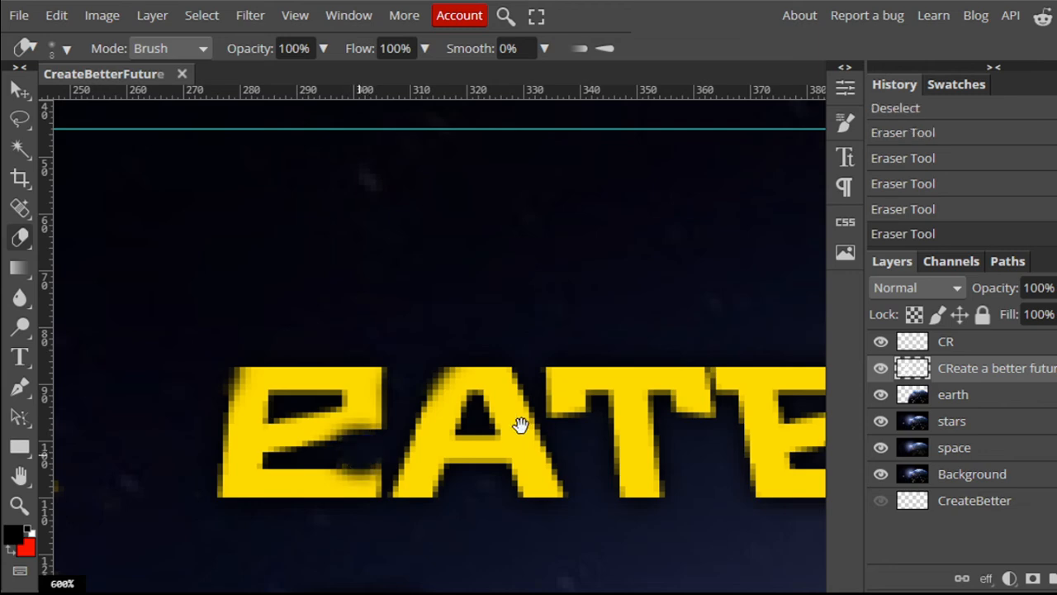
left_click_drag(540, 315, 374, 296)
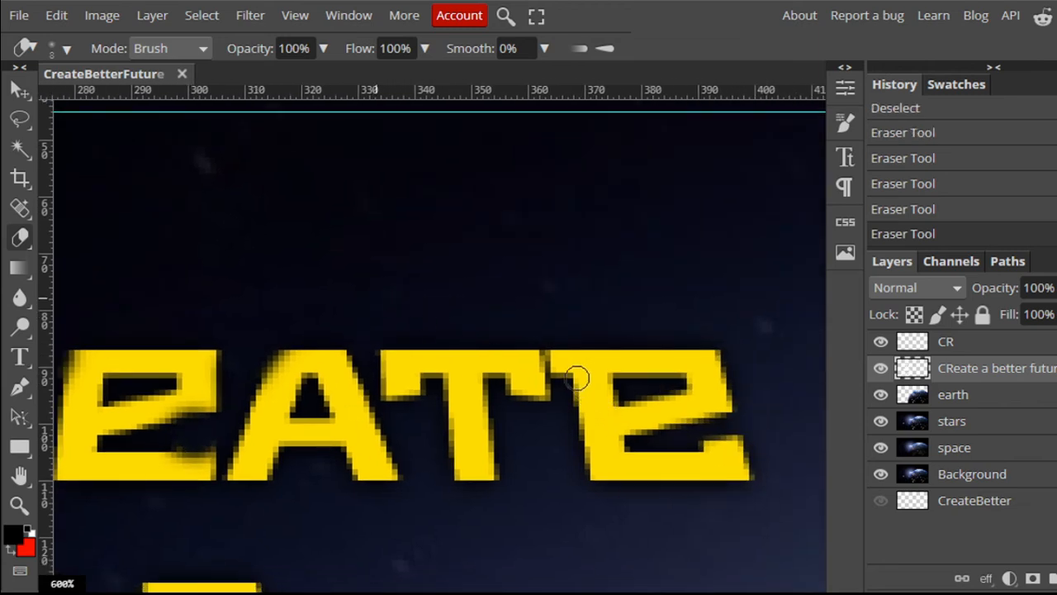
mouse_move(566, 338)
left_mouse_down()
mouse_move(560, 388)
mouse_move(567, 300)
left_mouse_up()
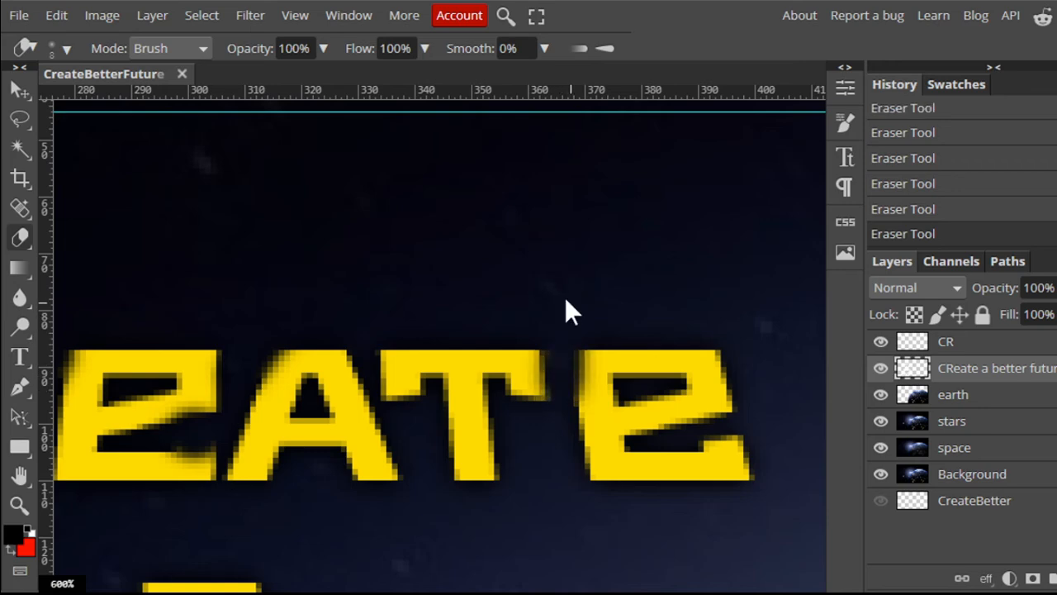
On the CR layer, cut off the letters' pointed lower tips just above the A's baseline with a wide rectangular selection and delete
scroll(565, 312, "down", 8)
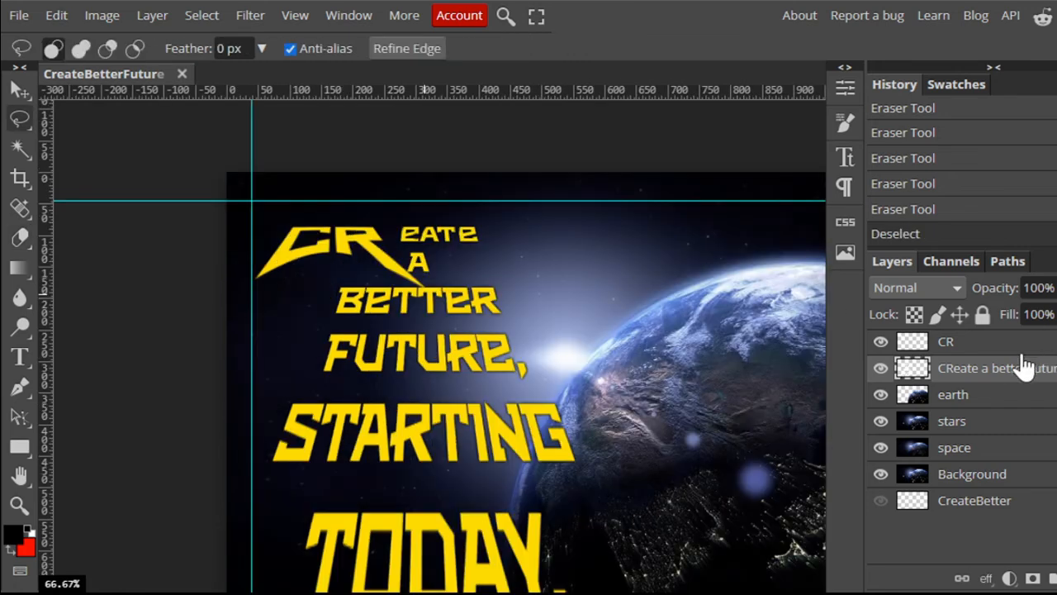
left_click(1004, 352)
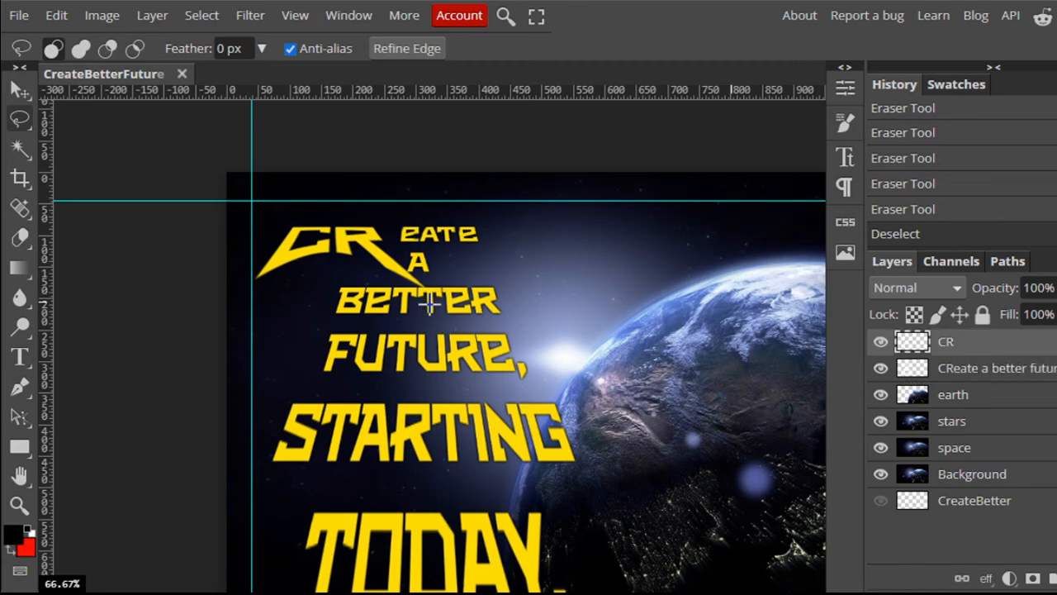
scroll(430, 303, "up", 5)
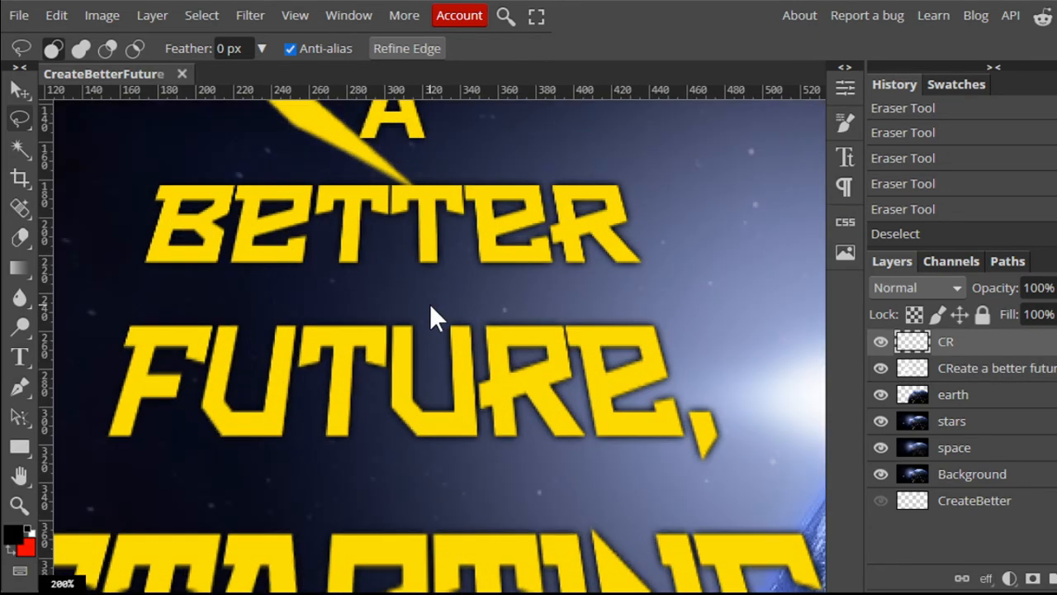
left_click_drag(325, 267, 574, 443)
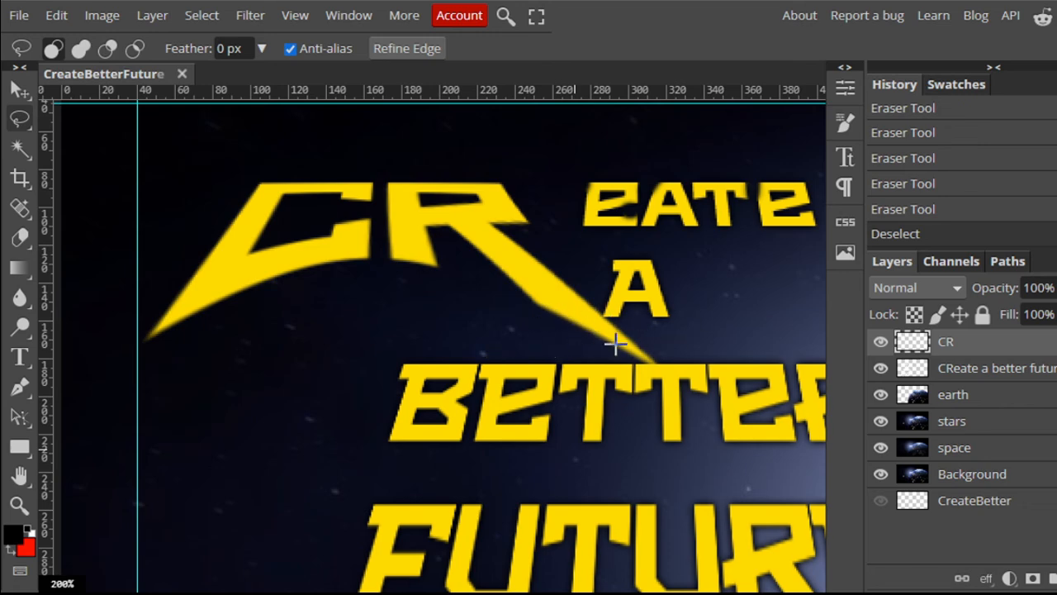
right_click(23, 125)
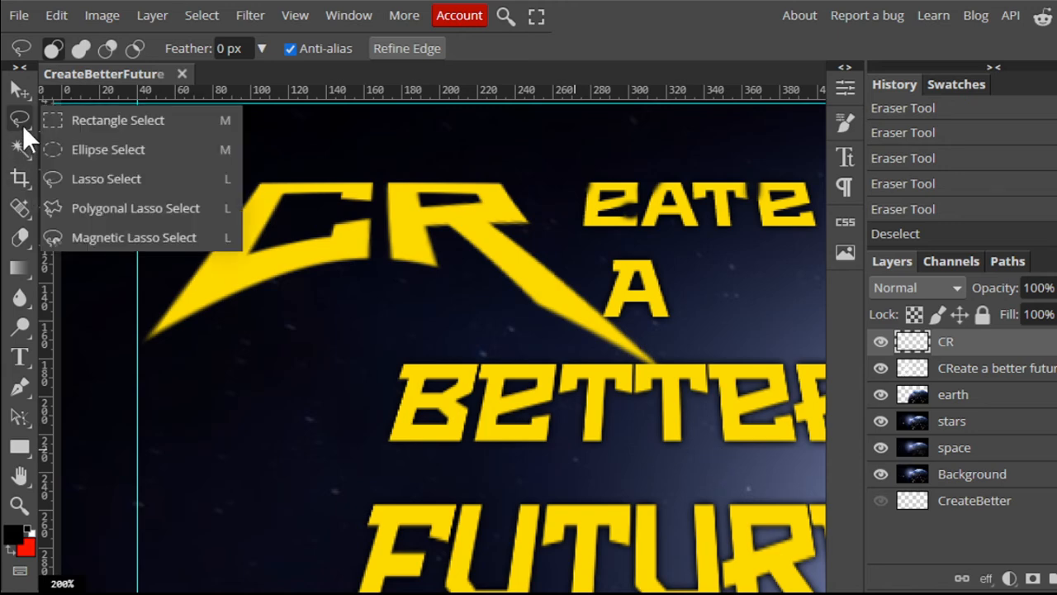
left_click(124, 120)
left_click_drag(761, 450, 76, 308)
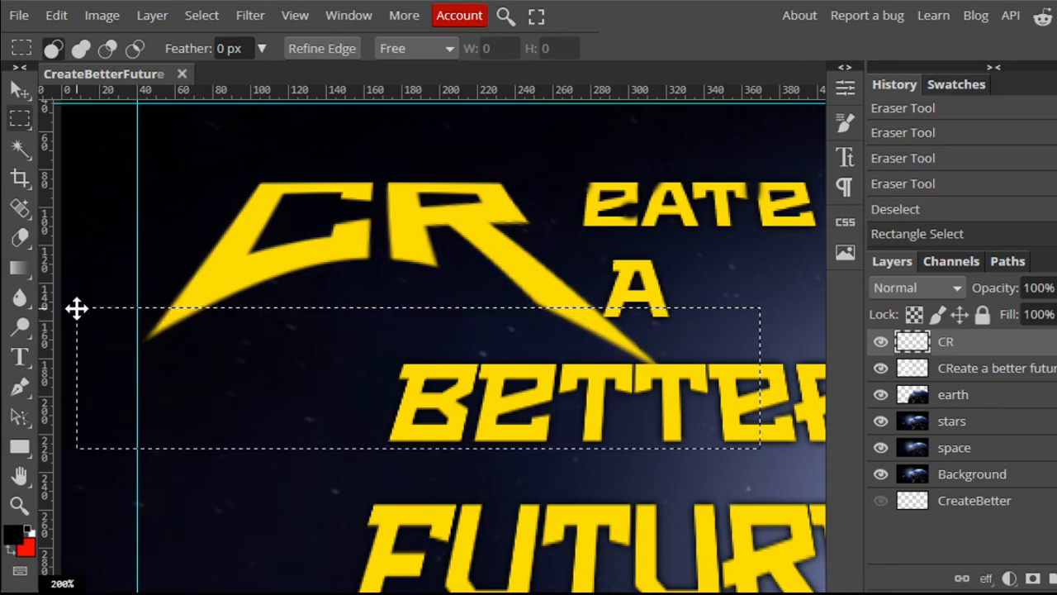
key("Delete")
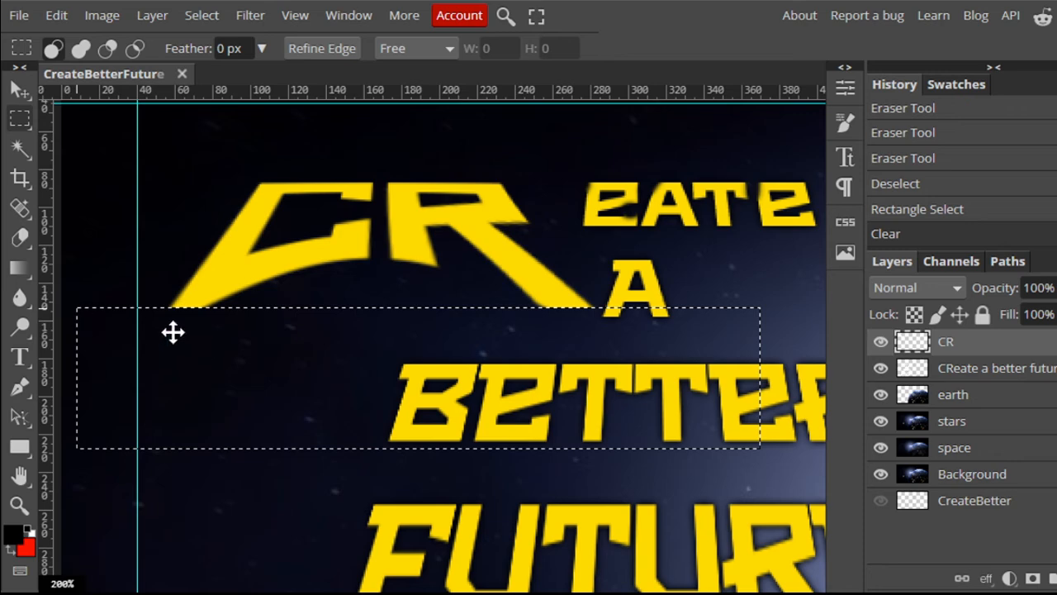
Clear the selection and add an outer glow with 100% opacity to the CR layer
key("ctrl+d")
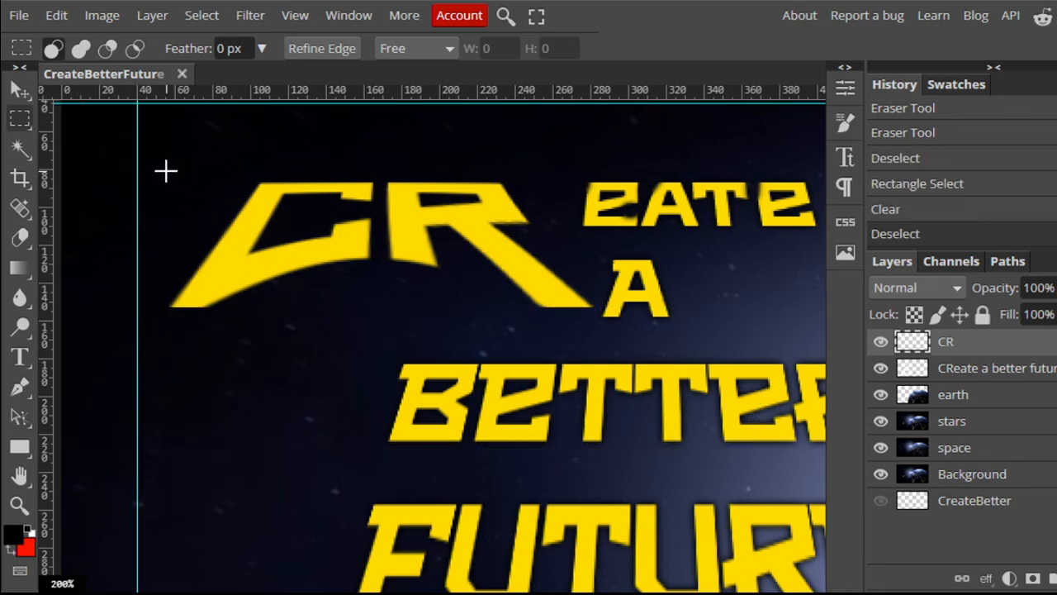
right_click(1008, 339)
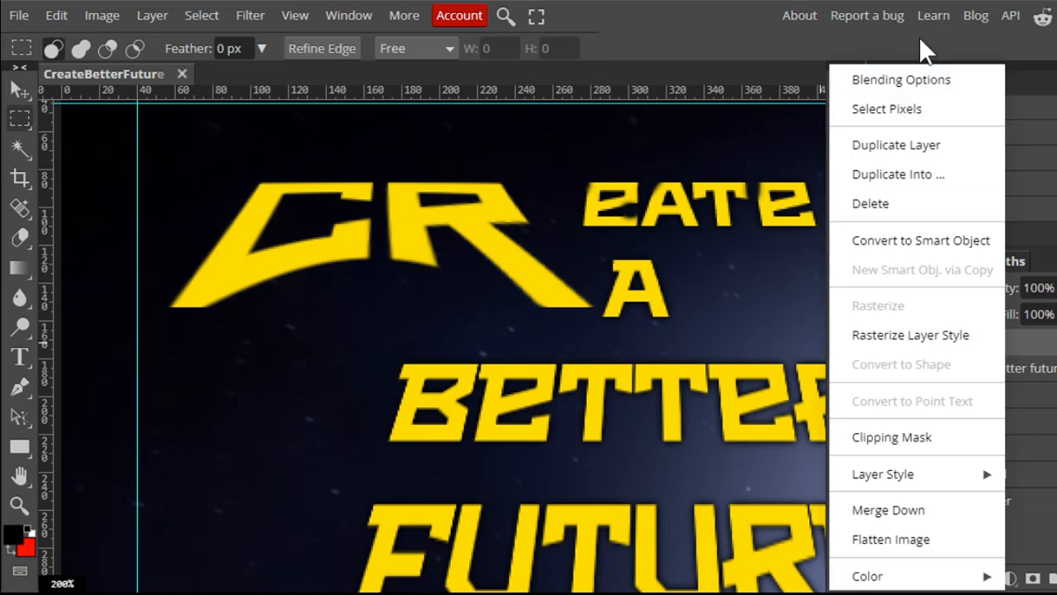
left_click(906, 83)
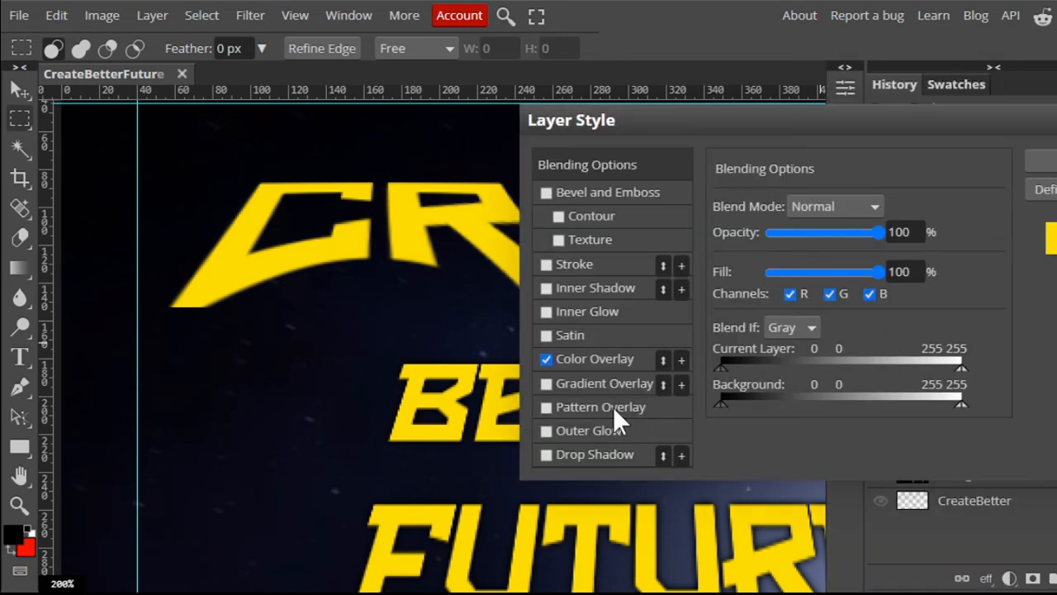
left_click(548, 432)
left_click(600, 432)
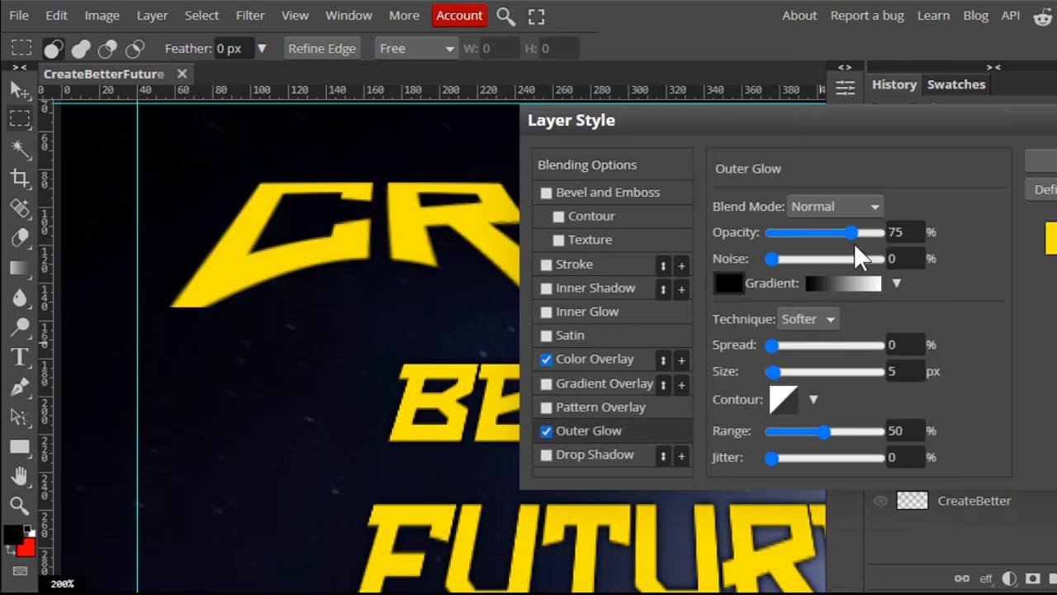
left_click_drag(852, 233, 925, 234)
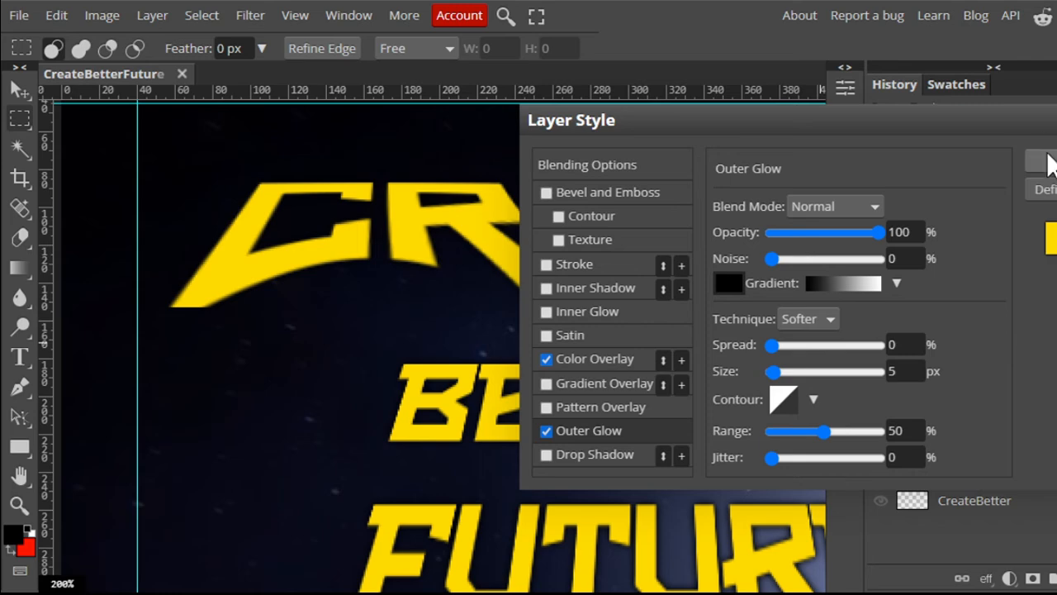
left_click(1043, 162)
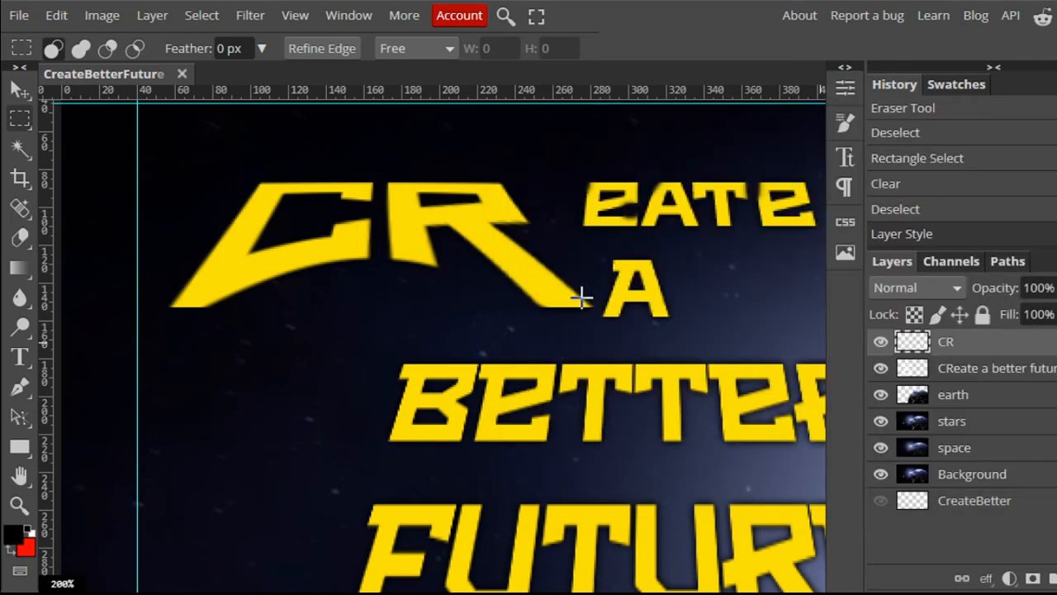
Move the CR lettering up and left until its top edge meets the horizontal guide and its lower-left tip reaches the vertical guide
key("ctrl+minus")
key("ctrl+minus")
key("ctrl+minus")
key("ctrl+minus")
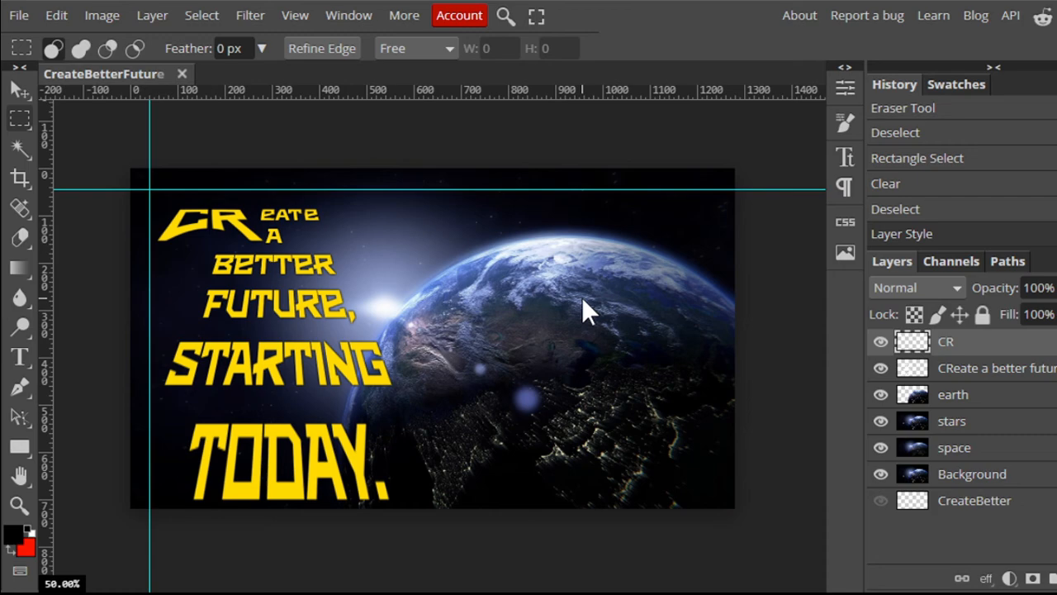
key("ctrl+plus")
key("ctrl+plus")
key("ctrl+plus")
key("ctrl+plus")
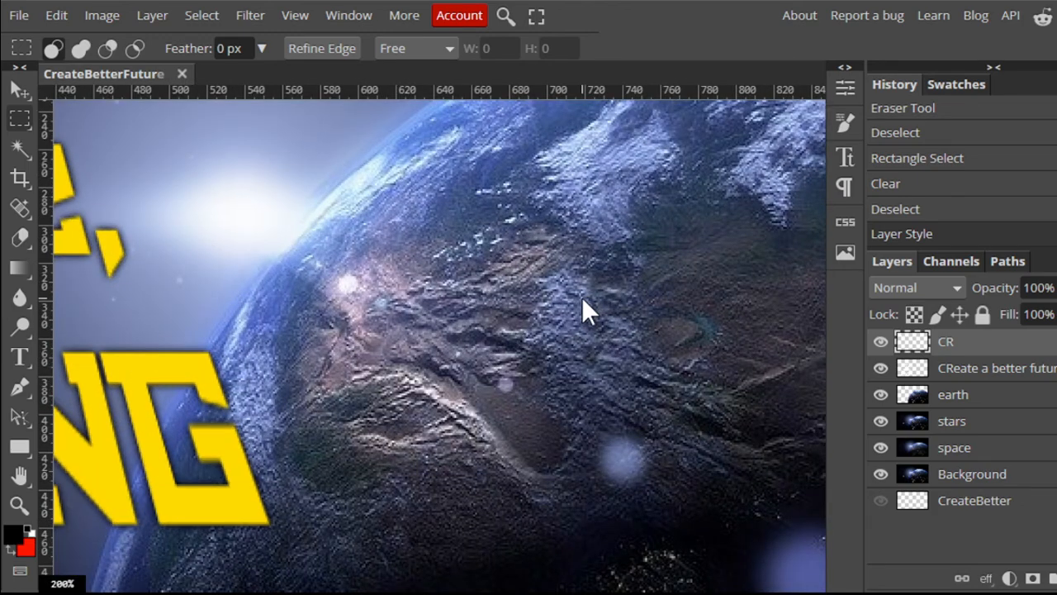
key("space")
left_click_drag(284, 232, 691, 427)
left_click_drag(357, 277, 583, 480)
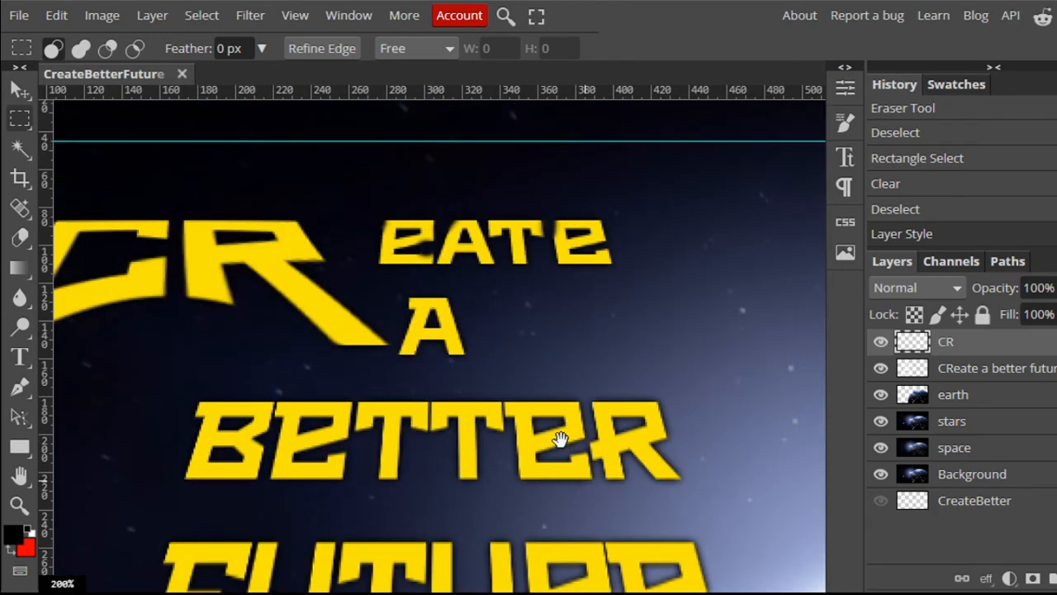
left_click_drag(560, 438, 673, 454)
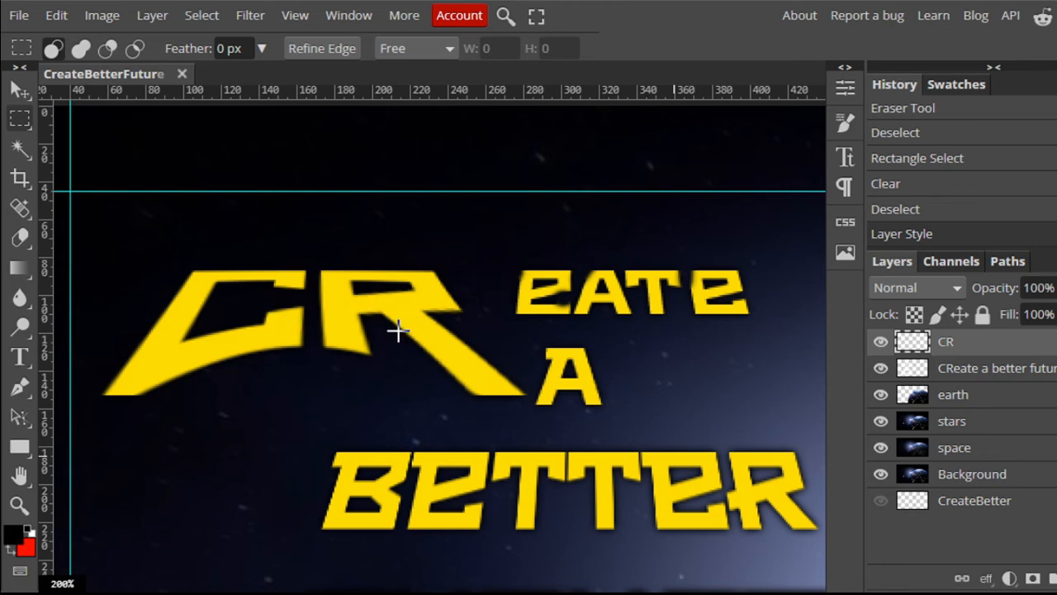
left_click(28, 92)
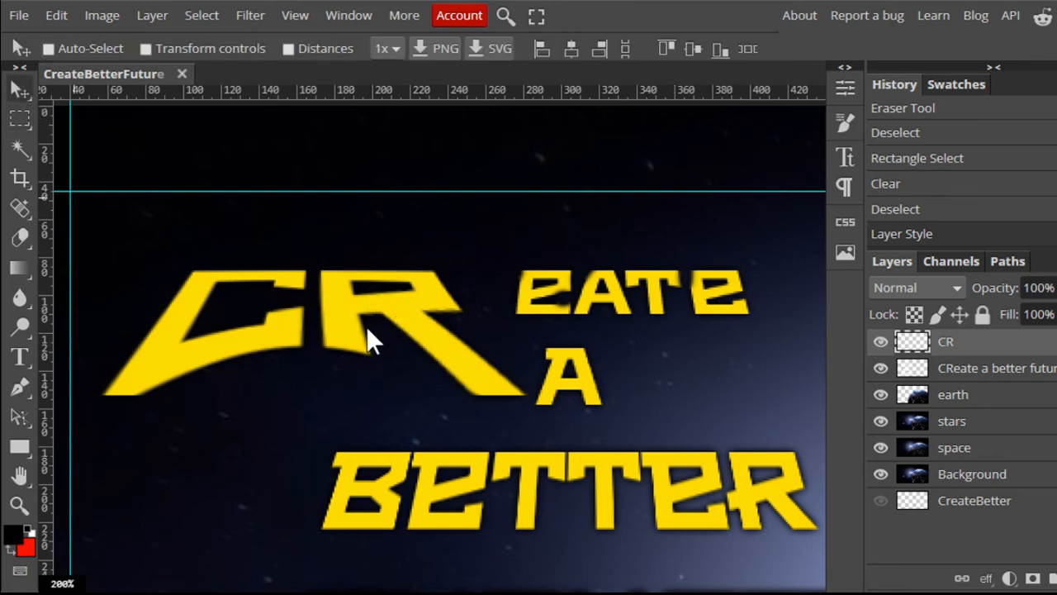
left_click_drag(366, 325, 337, 245)
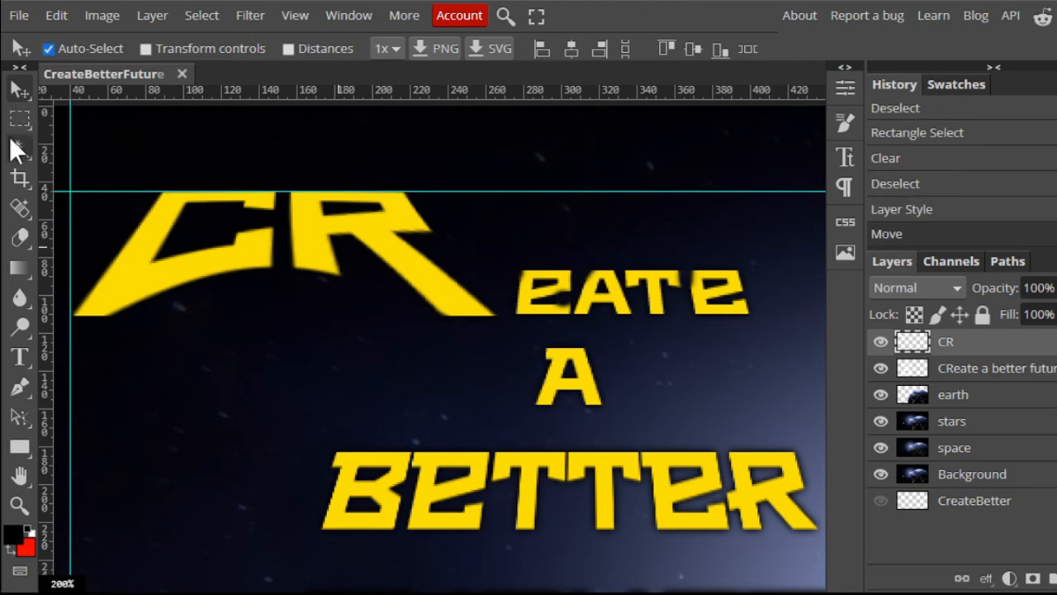
Examine the CR lettering's placement in the full composition and up close against the guides and the rest of the slogan
key("ctrl+minus")
key("ctrl+minus")
key("ctrl+minus")
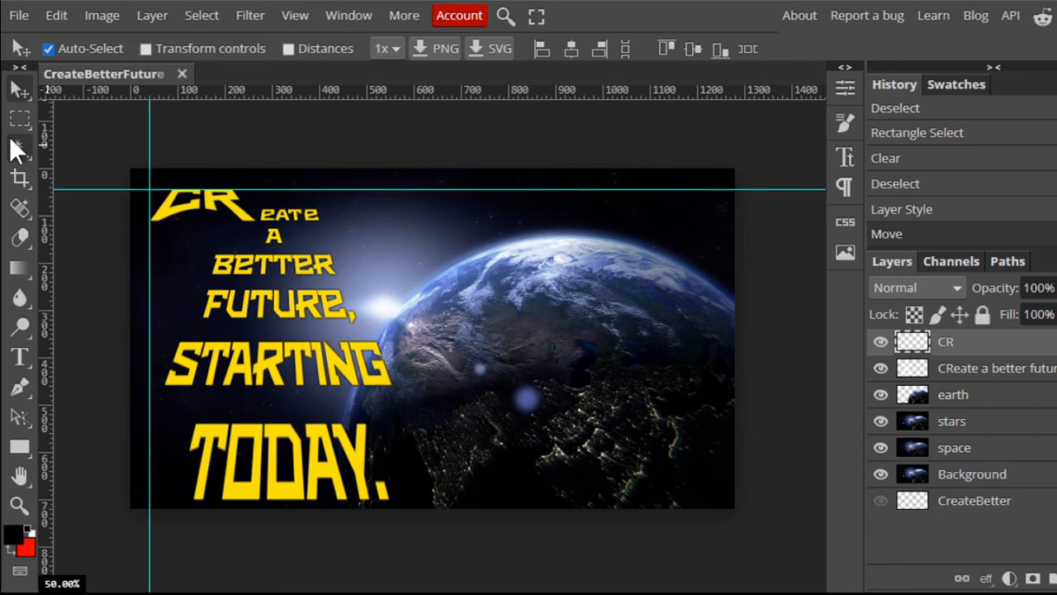
key("ctrl+plus")
key("ctrl+plus")
key("ctrl+plus")
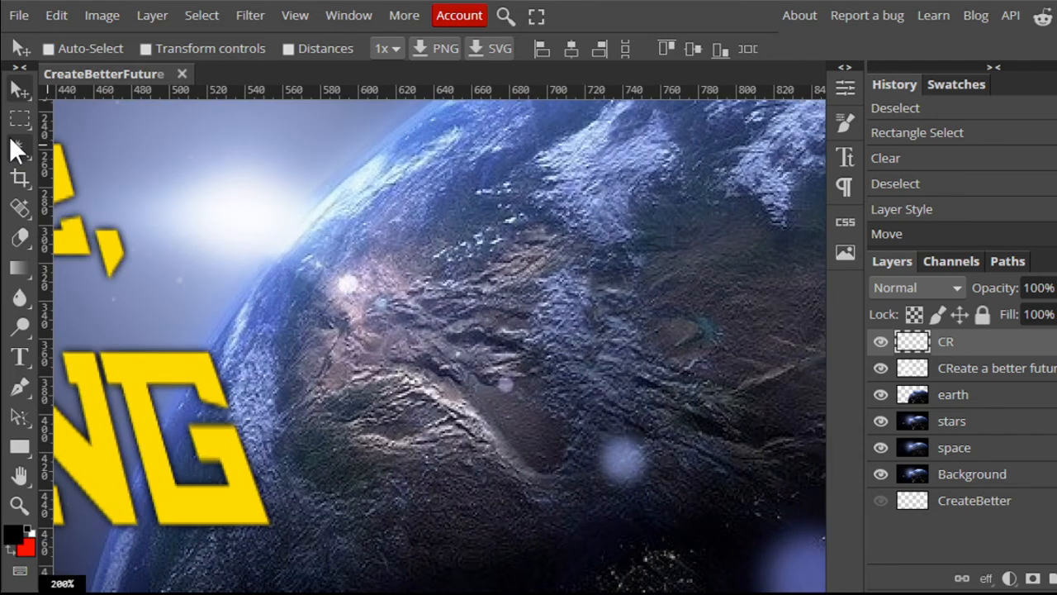
left_click_drag(212, 218, 592, 389)
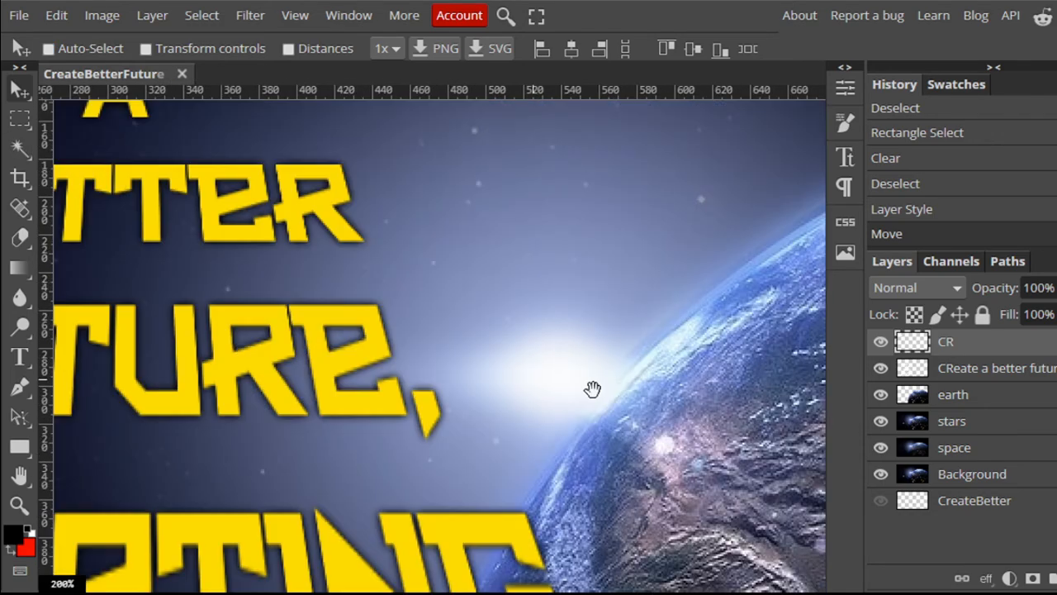
left_click_drag(74, 112, 439, 347)
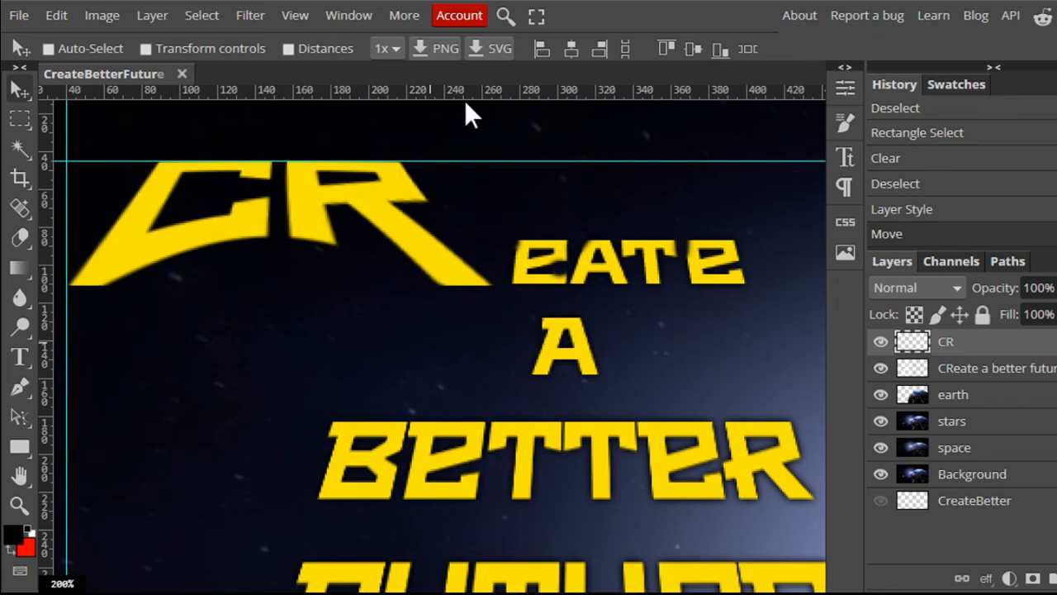
left_click_drag(470, 88, 498, 75)
Save the CreateBetterFuture document, check the slogan and Earth scene across the canvas, and save it again
key("ctrl+s")
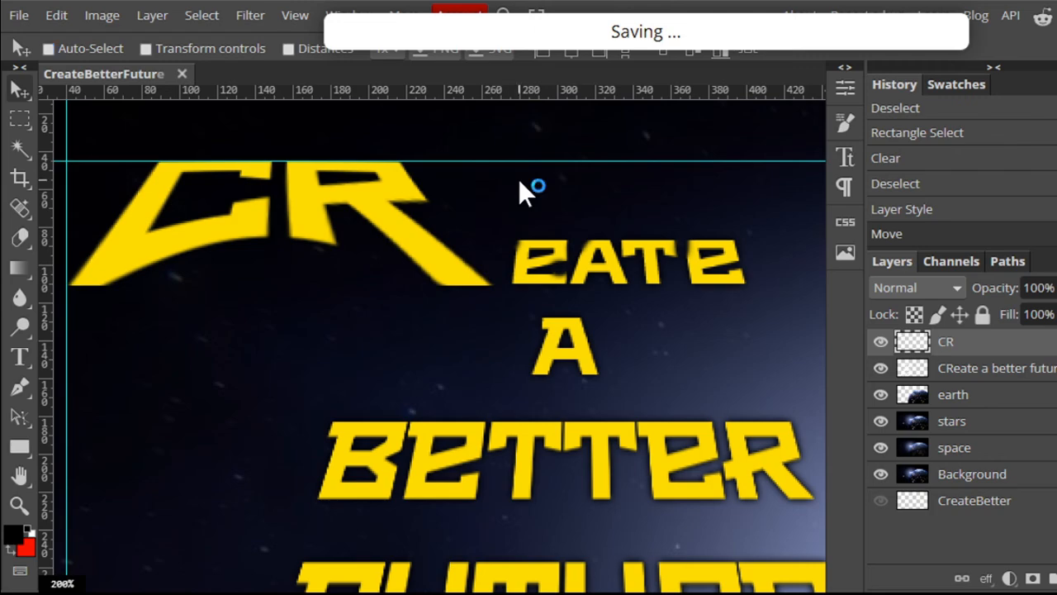
left_click_drag(592, 210, 222, 184)
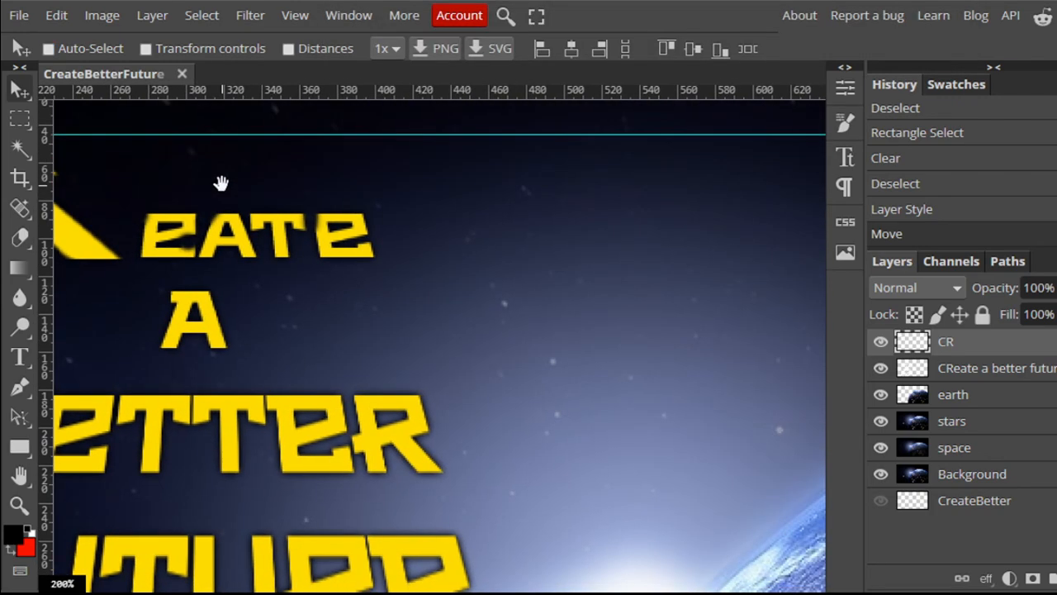
left_click_drag(575, 332, 327, 110)
left_click_drag(481, 303, 151, 241)
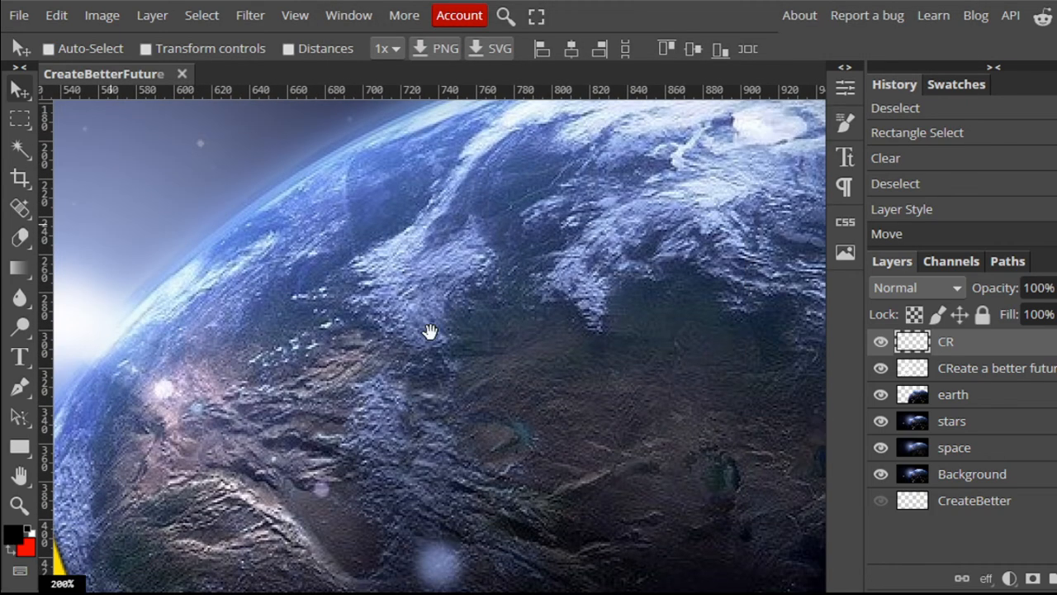
left_click_drag(432, 330, 147, 233)
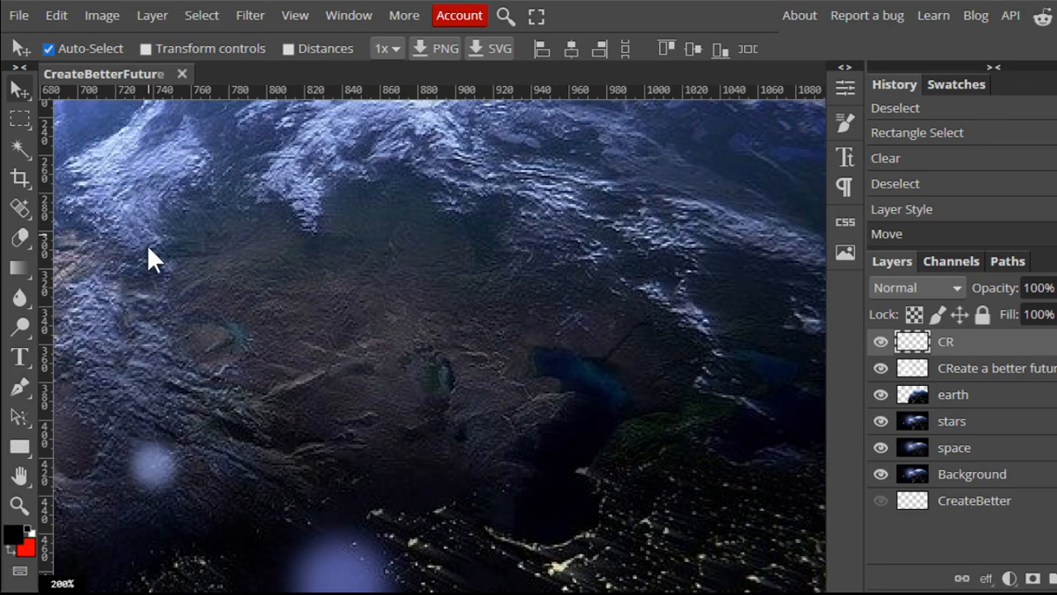
key("ctrl+minus")
key("ctrl+minus")
key("ctrl+minus")
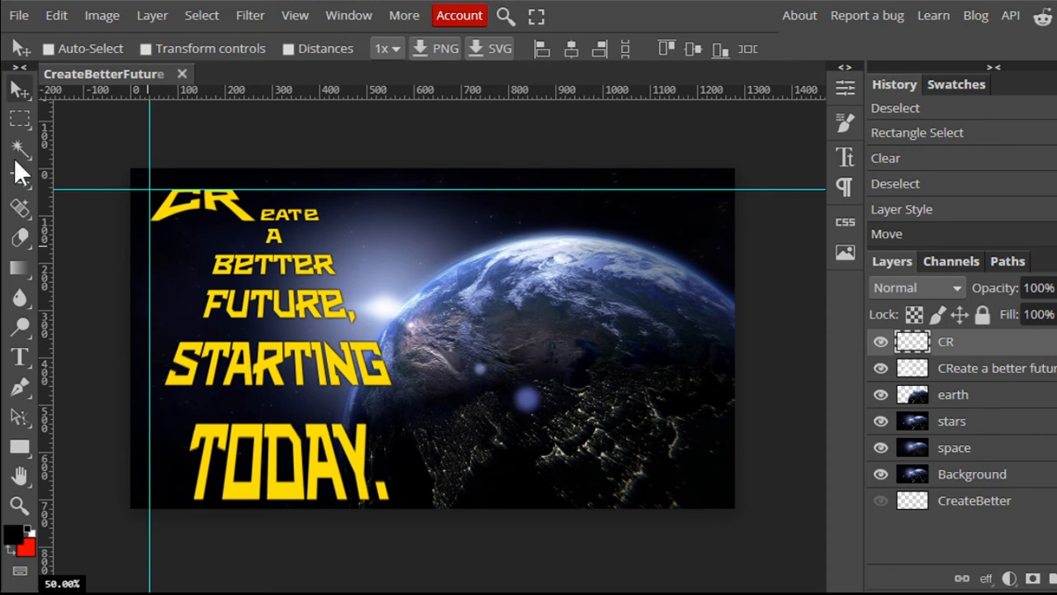
left_click(19, 15)
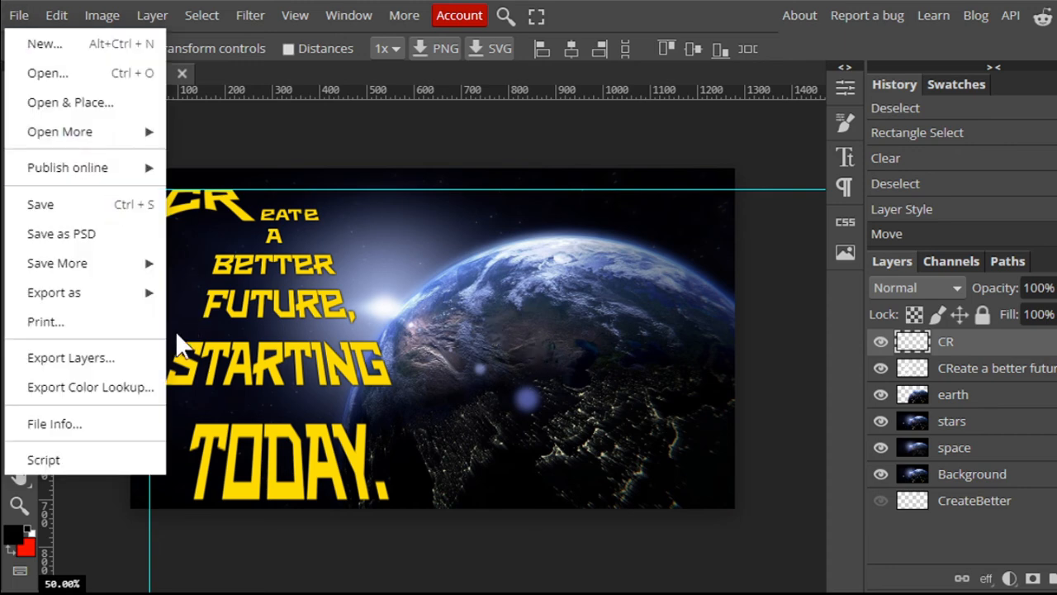
left_click(56, 208)
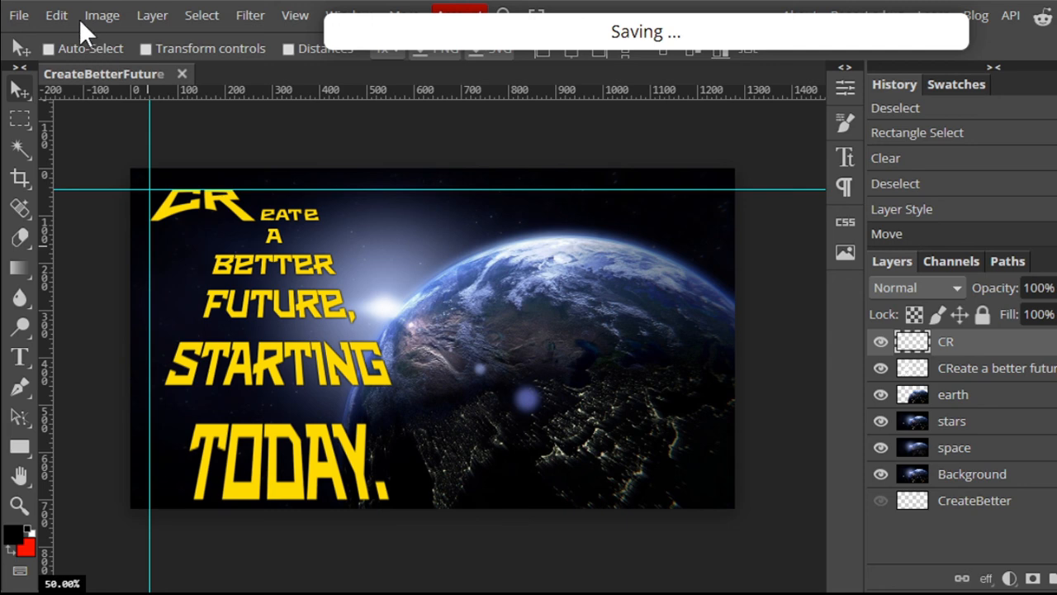
Export the design as a JPG image at 100% quality
left_click(18, 15)
mouse_move(120, 294)
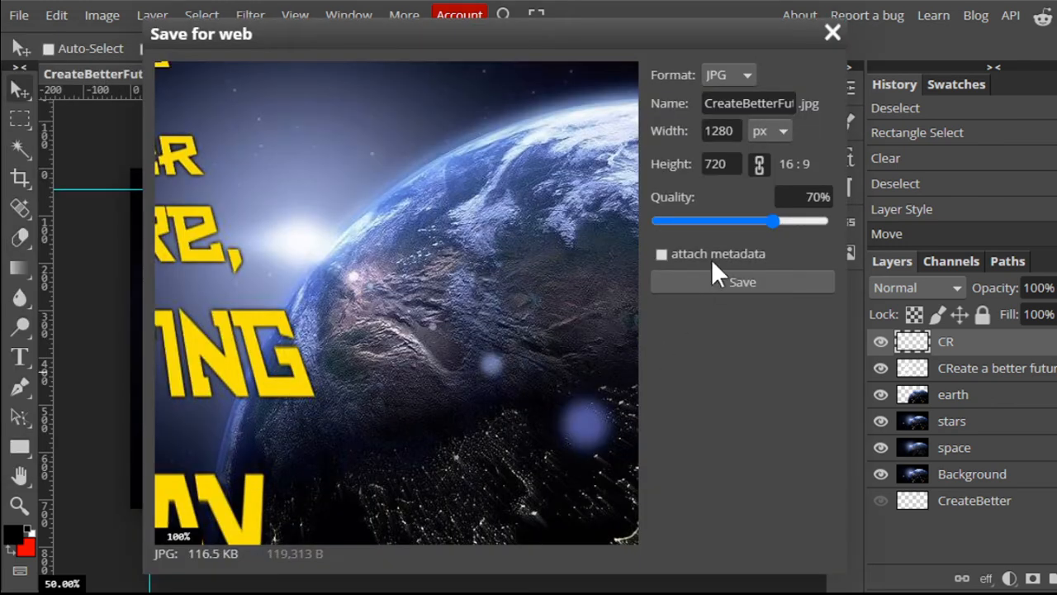
left_click_drag(771, 228, 826, 225)
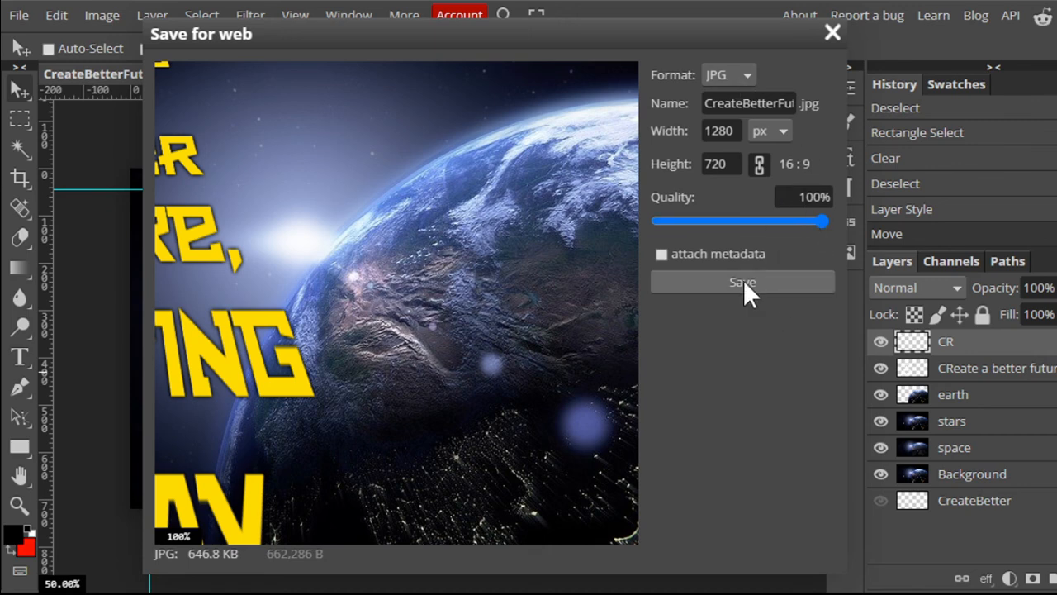
left_click(743, 280)
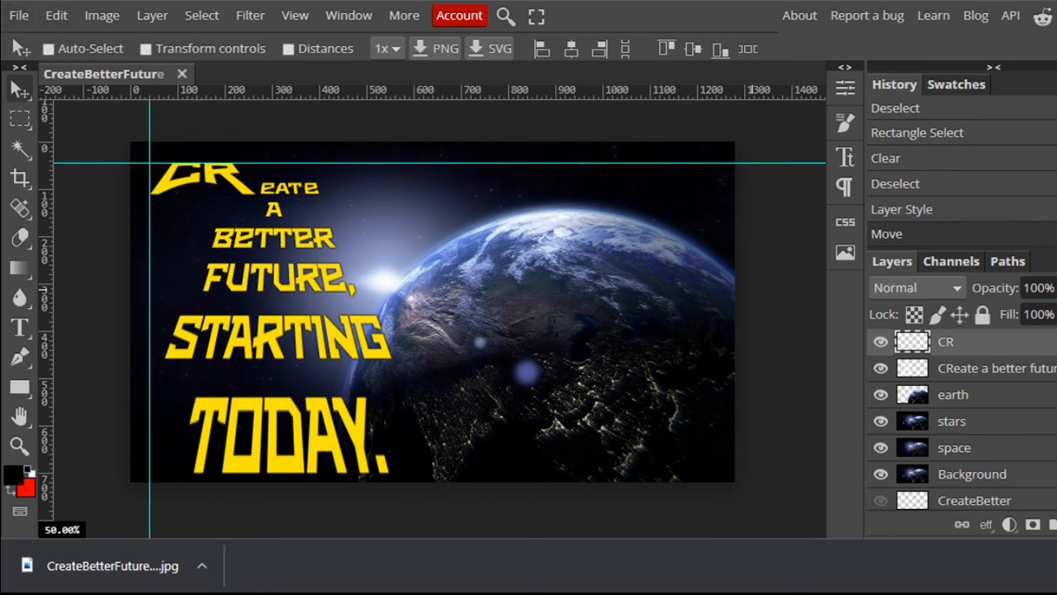
Make the hidden CreateBetter layer at the bottom of the layer stack visible
scroll(927, 437, "down", 1)
left_click(881, 495)
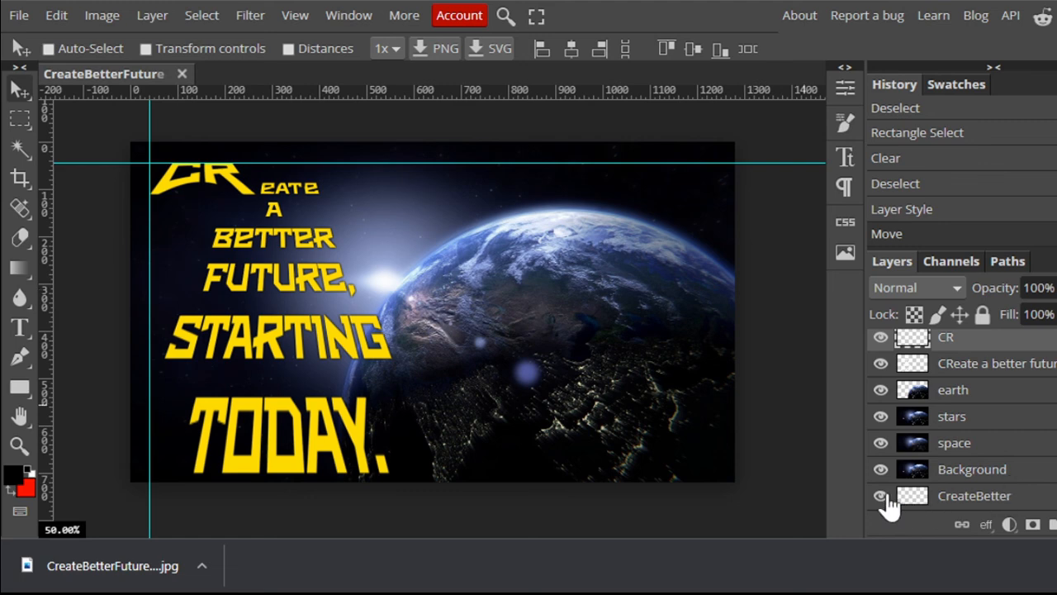